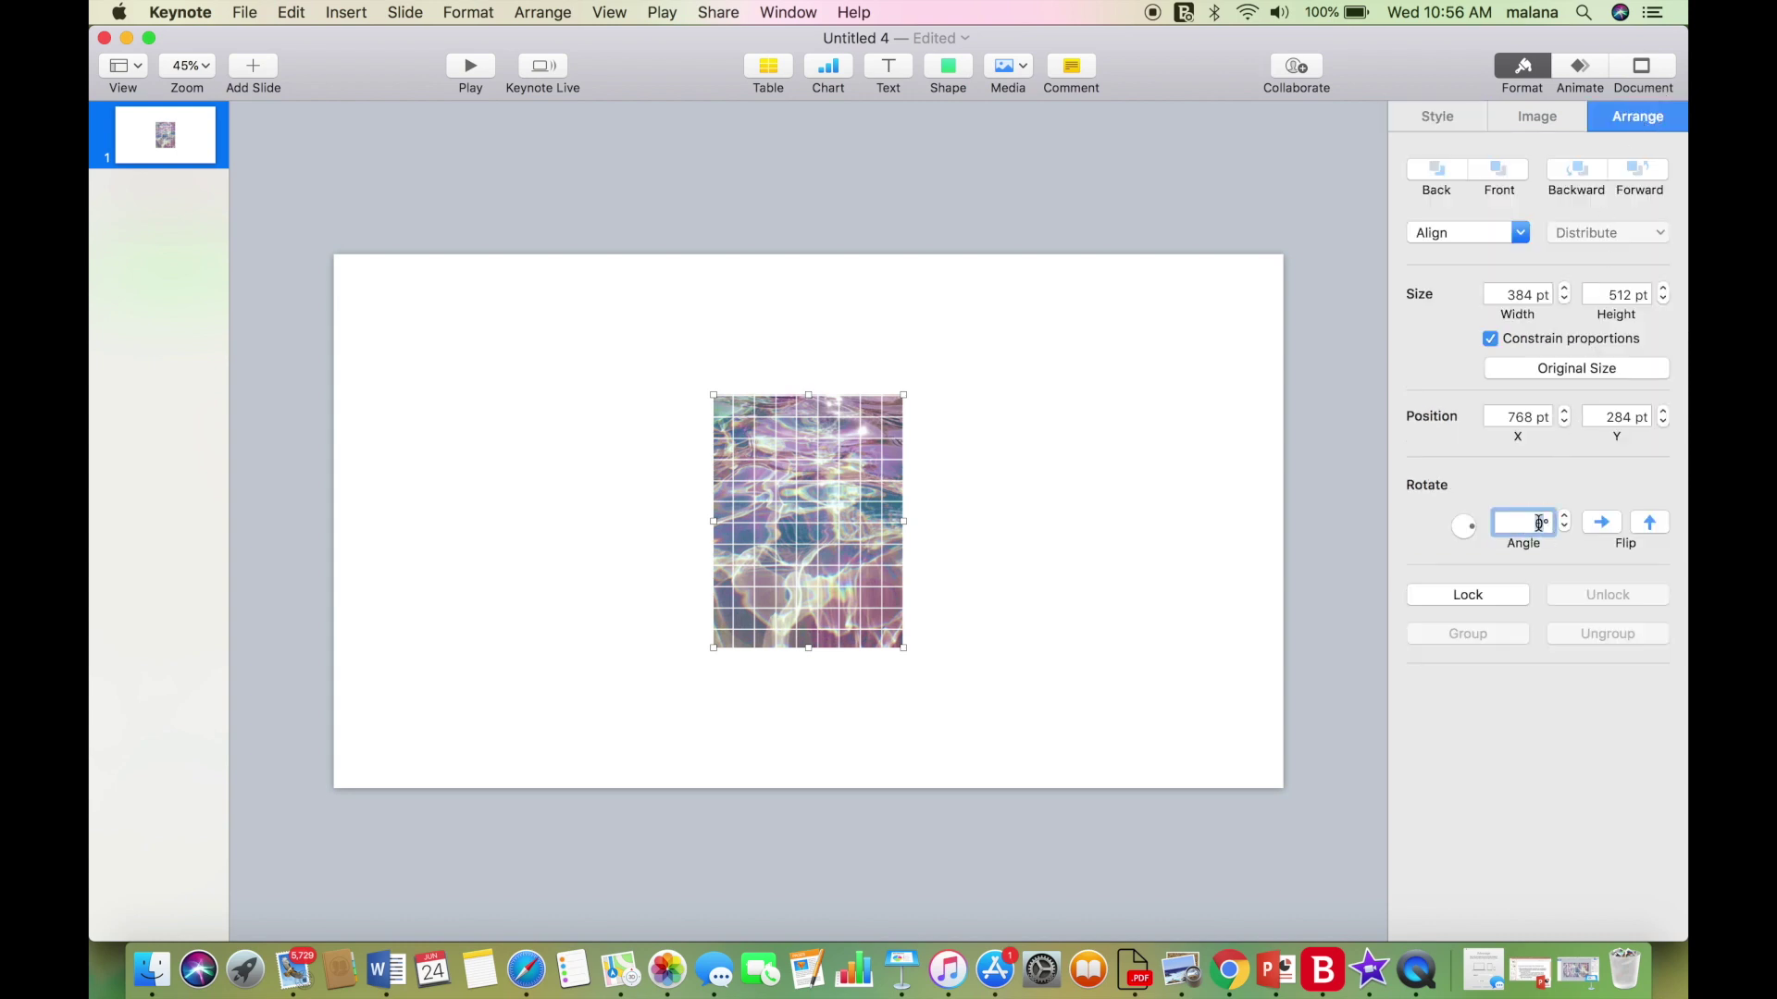
# Rotate the grid image to 90° landscape and stretch it past every slide edge.
pyautogui.press('Return')
pyautogui.moveTo(830, 567); pyautogui.dragTo(1201, 668)
pyautogui.moveTo(974, 597); pyautogui.dragTo(884, 565)
pyautogui.moveTo(995, 511); pyautogui.dragTo(1282, 508)
pyautogui.moveTo(1145, 519); pyautogui.dragTo(1136, 520)
pyautogui.moveTo(329, 503); pyautogui.dragTo(323, 500)
# Mask the grid image so its top, bottom, left and right edges match the slide.
pyautogui.click(1536, 116)
pyautogui.click(1537, 304)
pyautogui.moveTo(806, 143); pyautogui.dragTo(843, 253)
pyautogui.moveTo(802, 866); pyautogui.dragTo(821, 789)
pyautogui.moveTo(1289, 516); pyautogui.dragTo(1285, 516)
pyautogui.moveTo(322, 519); pyautogui.dragTo(330, 518)
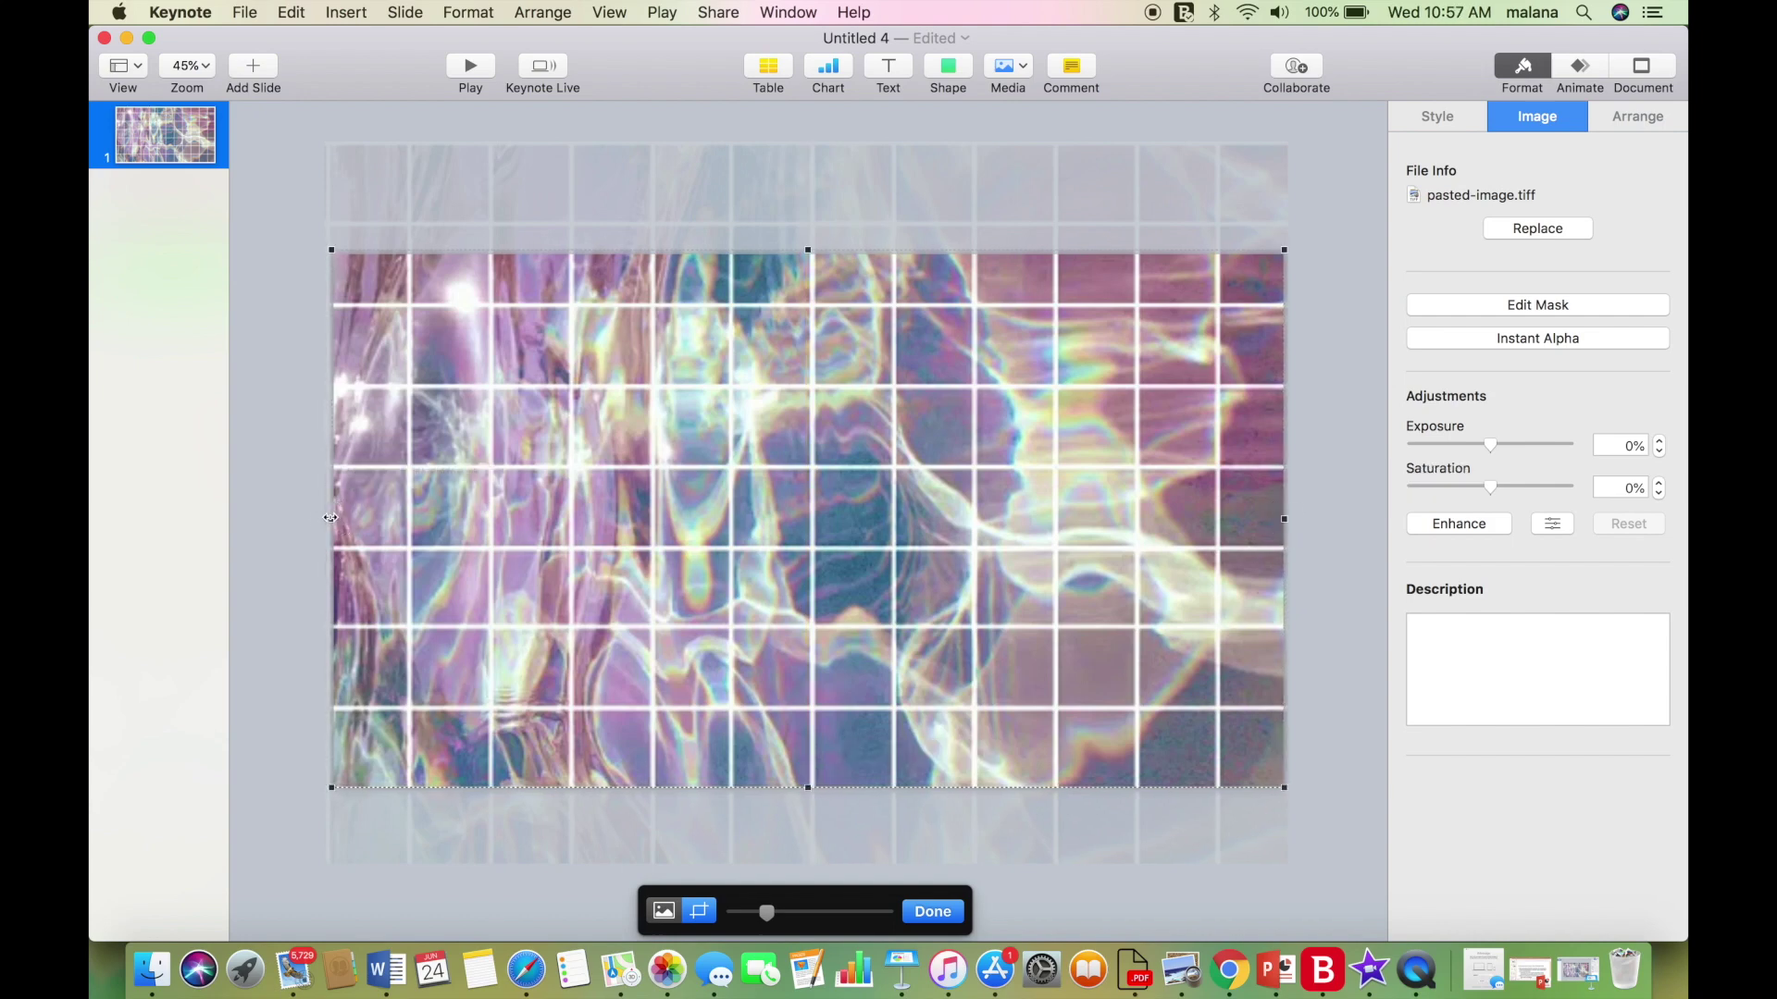
pyautogui.click(933, 912)
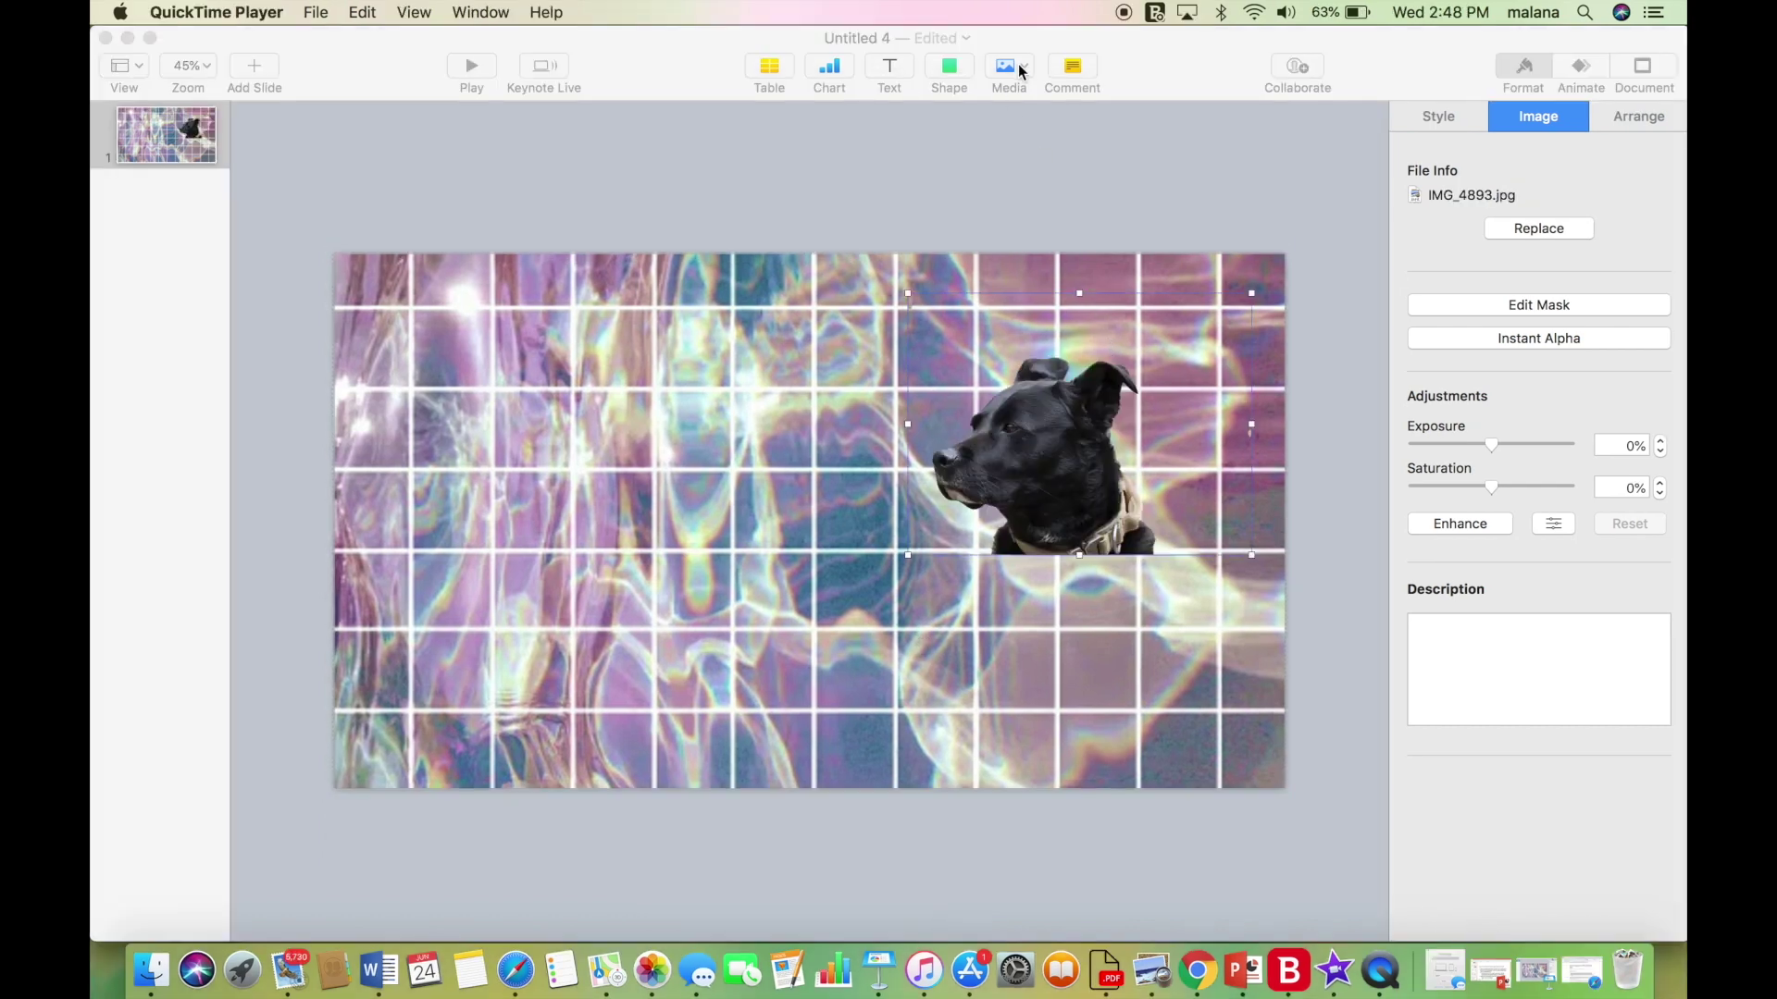
# Insert the dog photo from the Photos library onto the slide and shift it right.
pyautogui.click(1021, 71)
pyautogui.click(1031, 97)
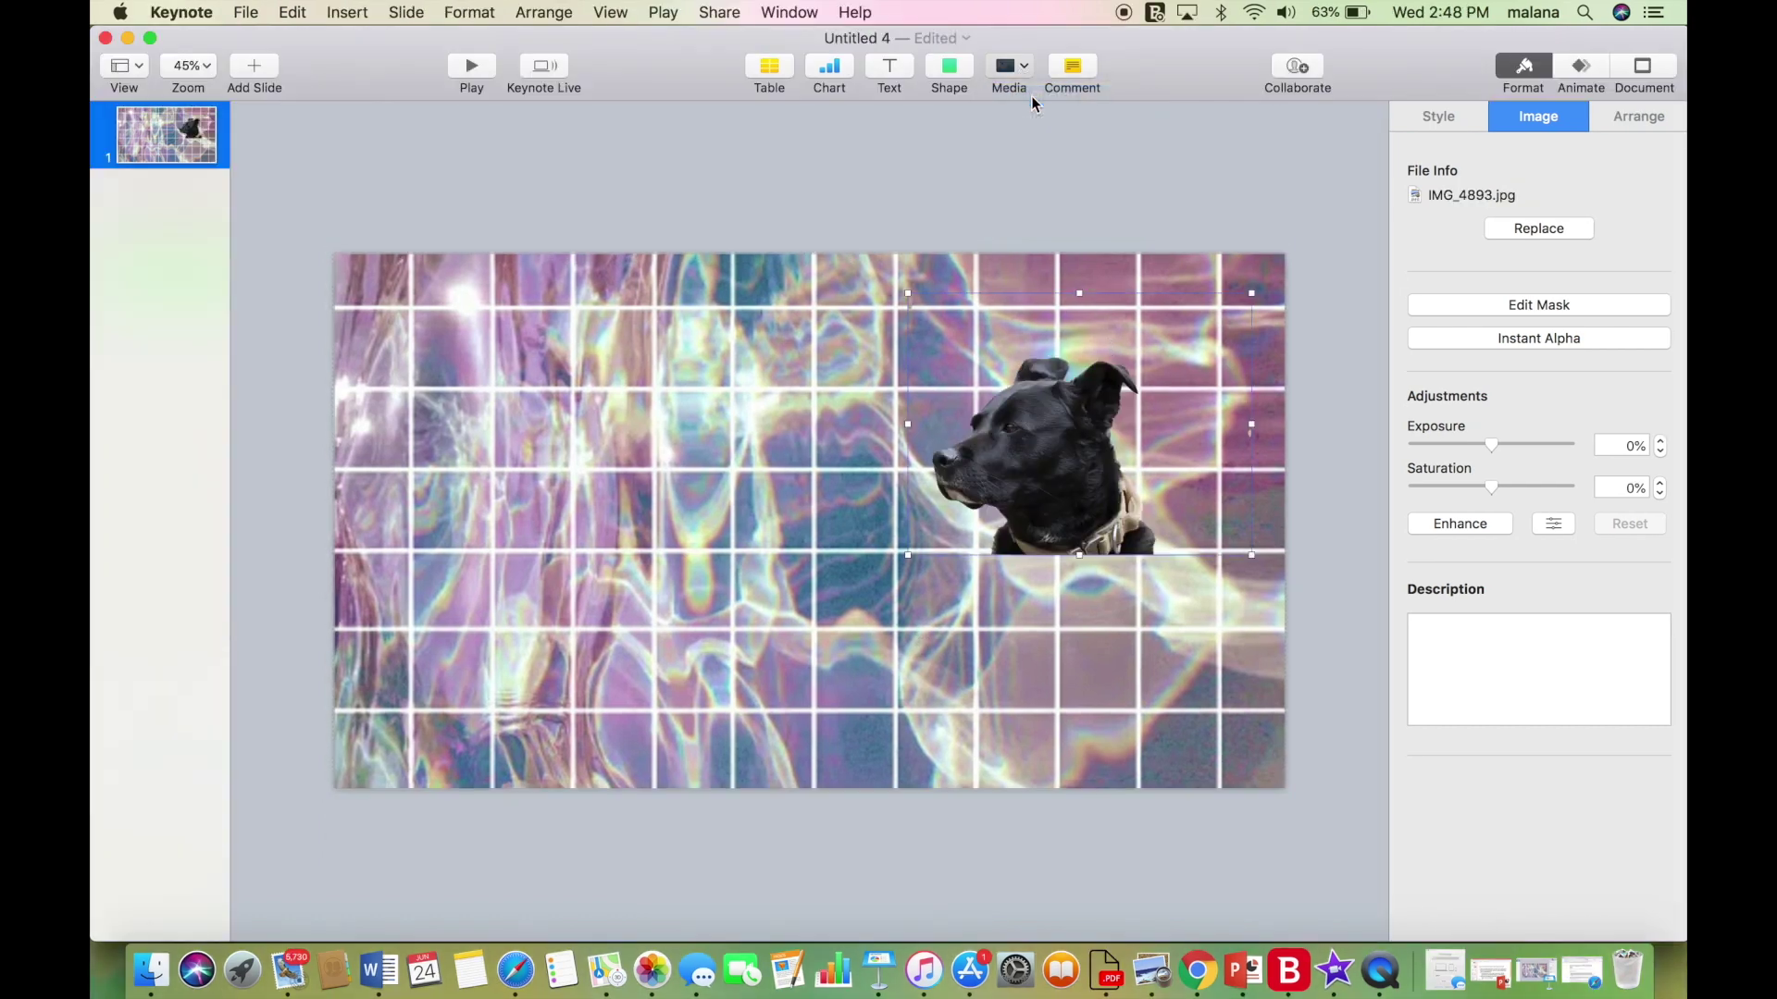
pyautogui.moveTo(1001, 707); pyautogui.dragTo(571, 486)
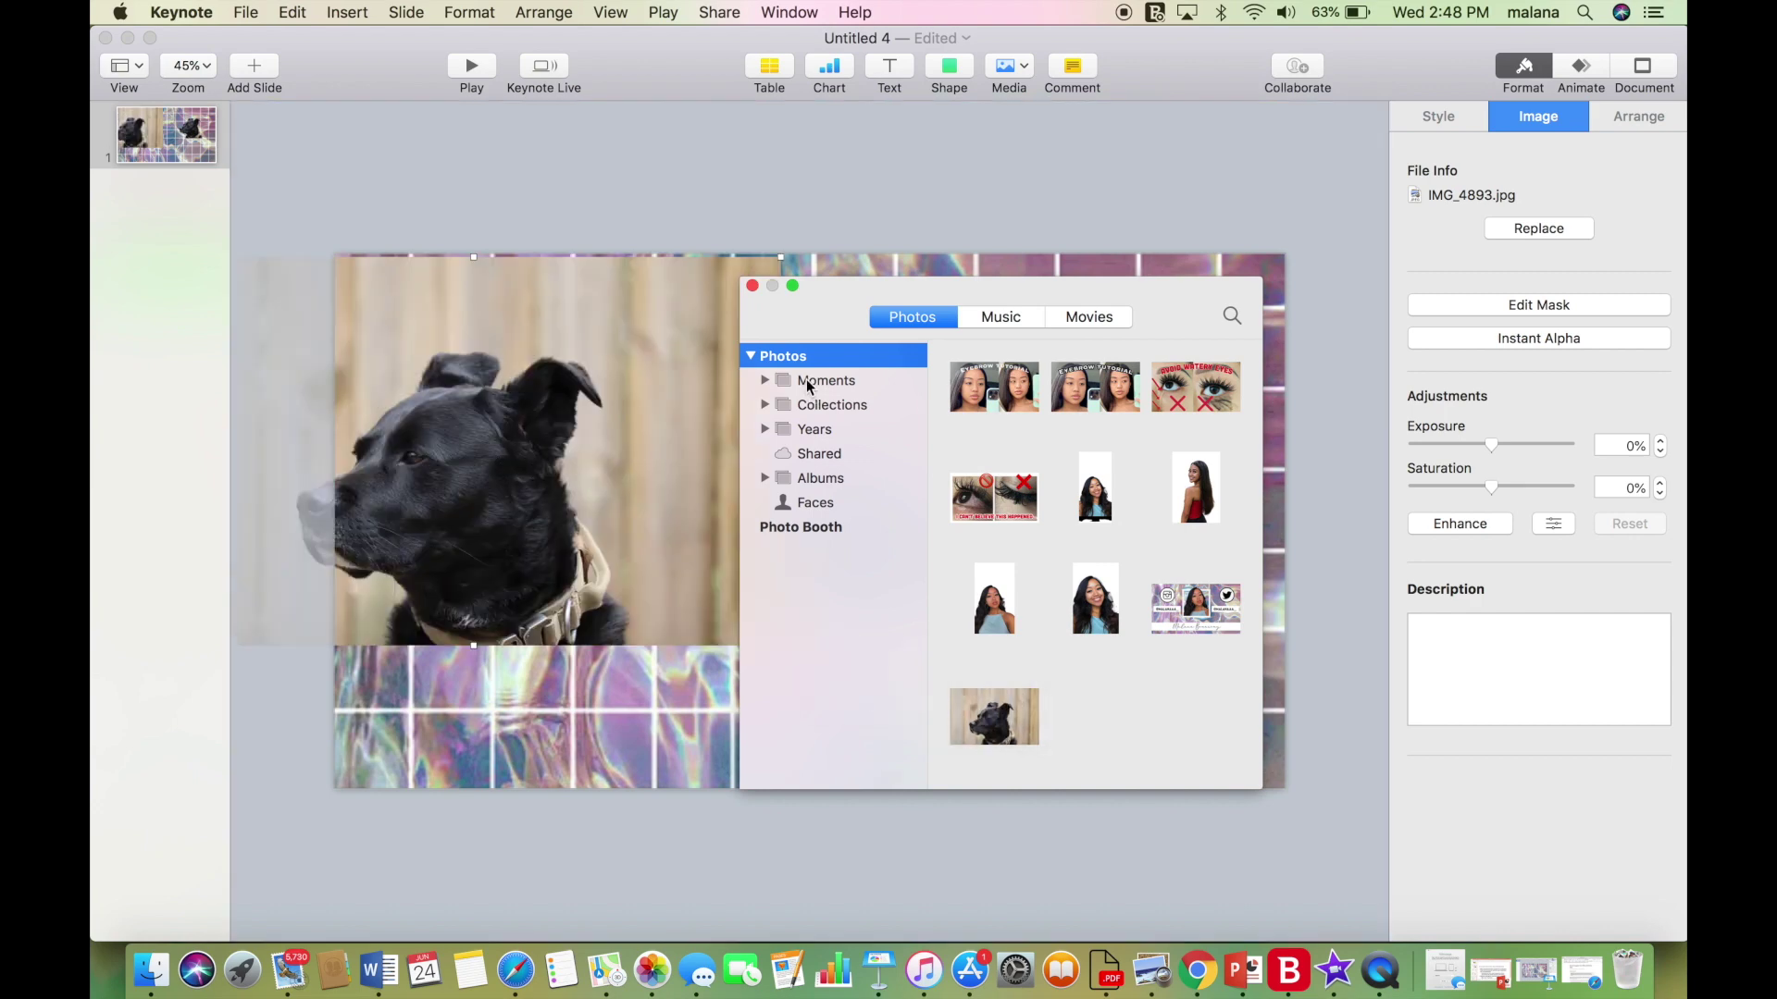
pyautogui.click(752, 286)
pyautogui.moveTo(718, 333); pyautogui.dragTo(894, 340)
# Use Instant Alpha to make the fence behind the dog transparent.
pyautogui.click(1528, 342)
pyautogui.moveTo(940, 467); pyautogui.dragTo(952, 376)
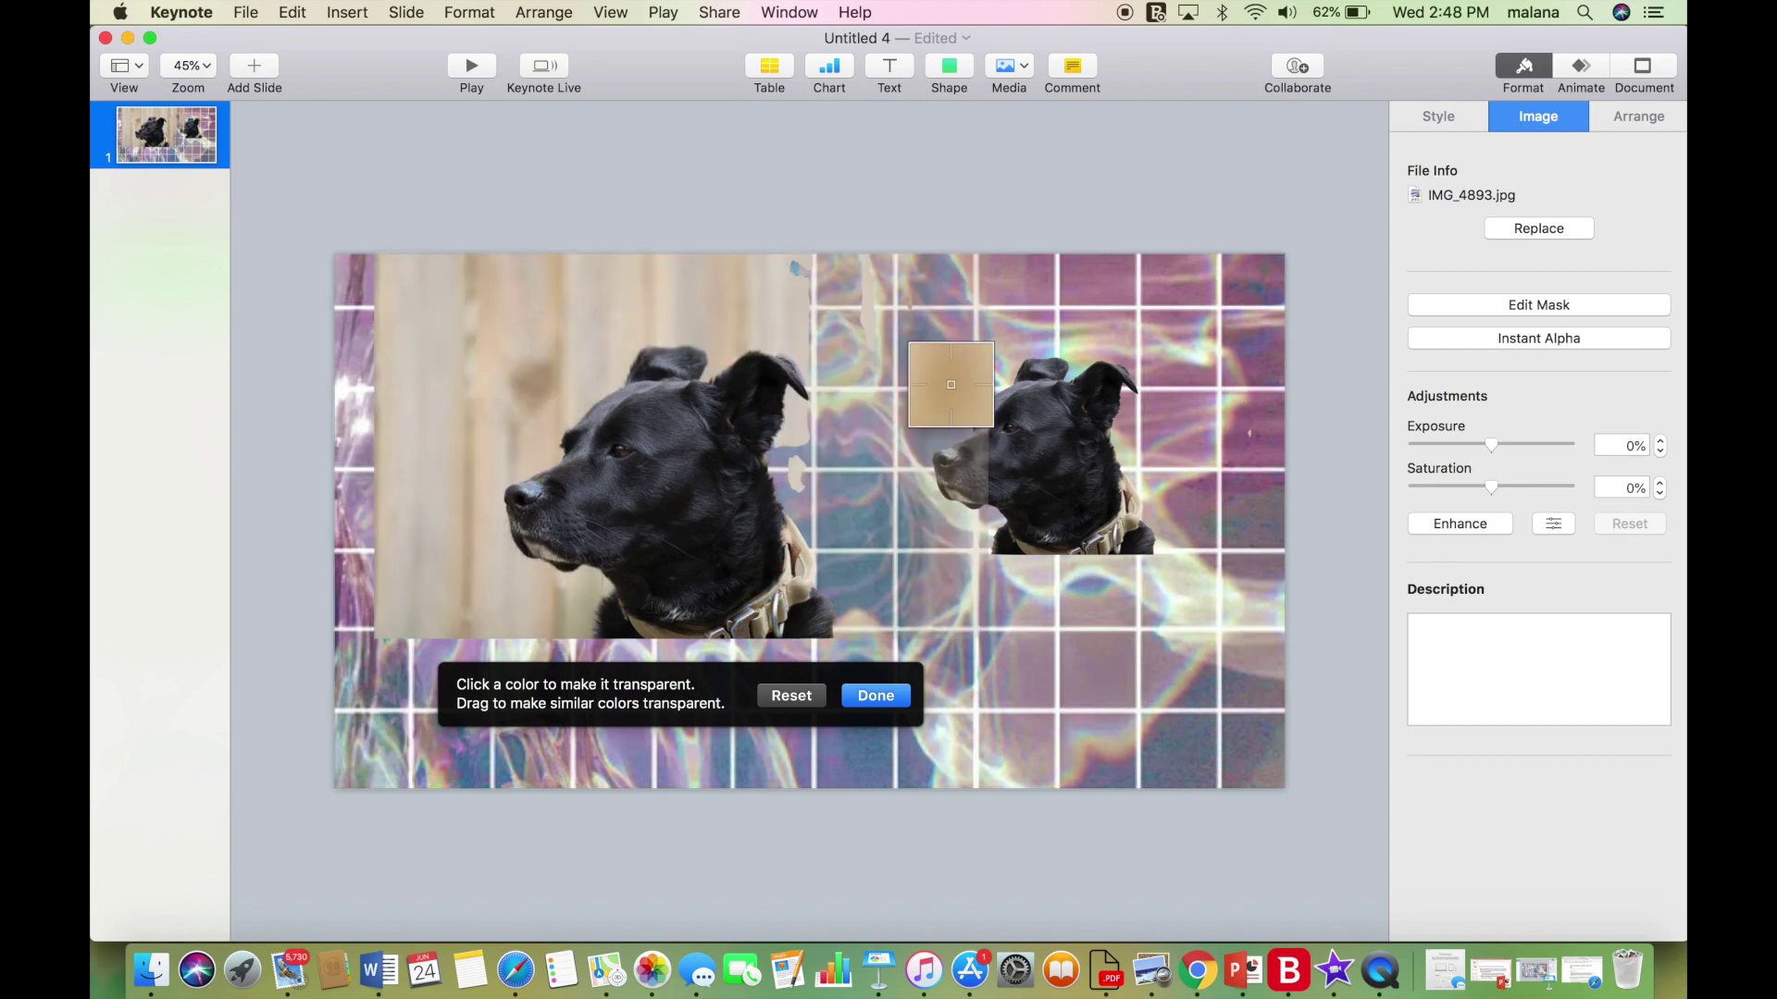
pyautogui.moveTo(803, 311); pyautogui.dragTo(736, 331)
pyautogui.moveTo(538, 370); pyautogui.dragTo(453, 595)
pyautogui.press('Return')
# Erase the remaining background areas around the dog with Instant Alpha.
pyautogui.moveTo(647, 416); pyautogui.dragTo(768, 374)
pyautogui.click(1539, 338)
pyautogui.moveTo(583, 566); pyautogui.dragTo(681, 573)
pyautogui.moveTo(671, 345); pyautogui.dragTo(671, 344)
pyautogui.press('Return')
pyautogui.moveTo(840, 417); pyautogui.dragTo(634, 496)
pyautogui.click(1539, 338)
pyautogui.moveTo(796, 370); pyautogui.dragTo(796, 370)
pyautogui.click(792, 734)
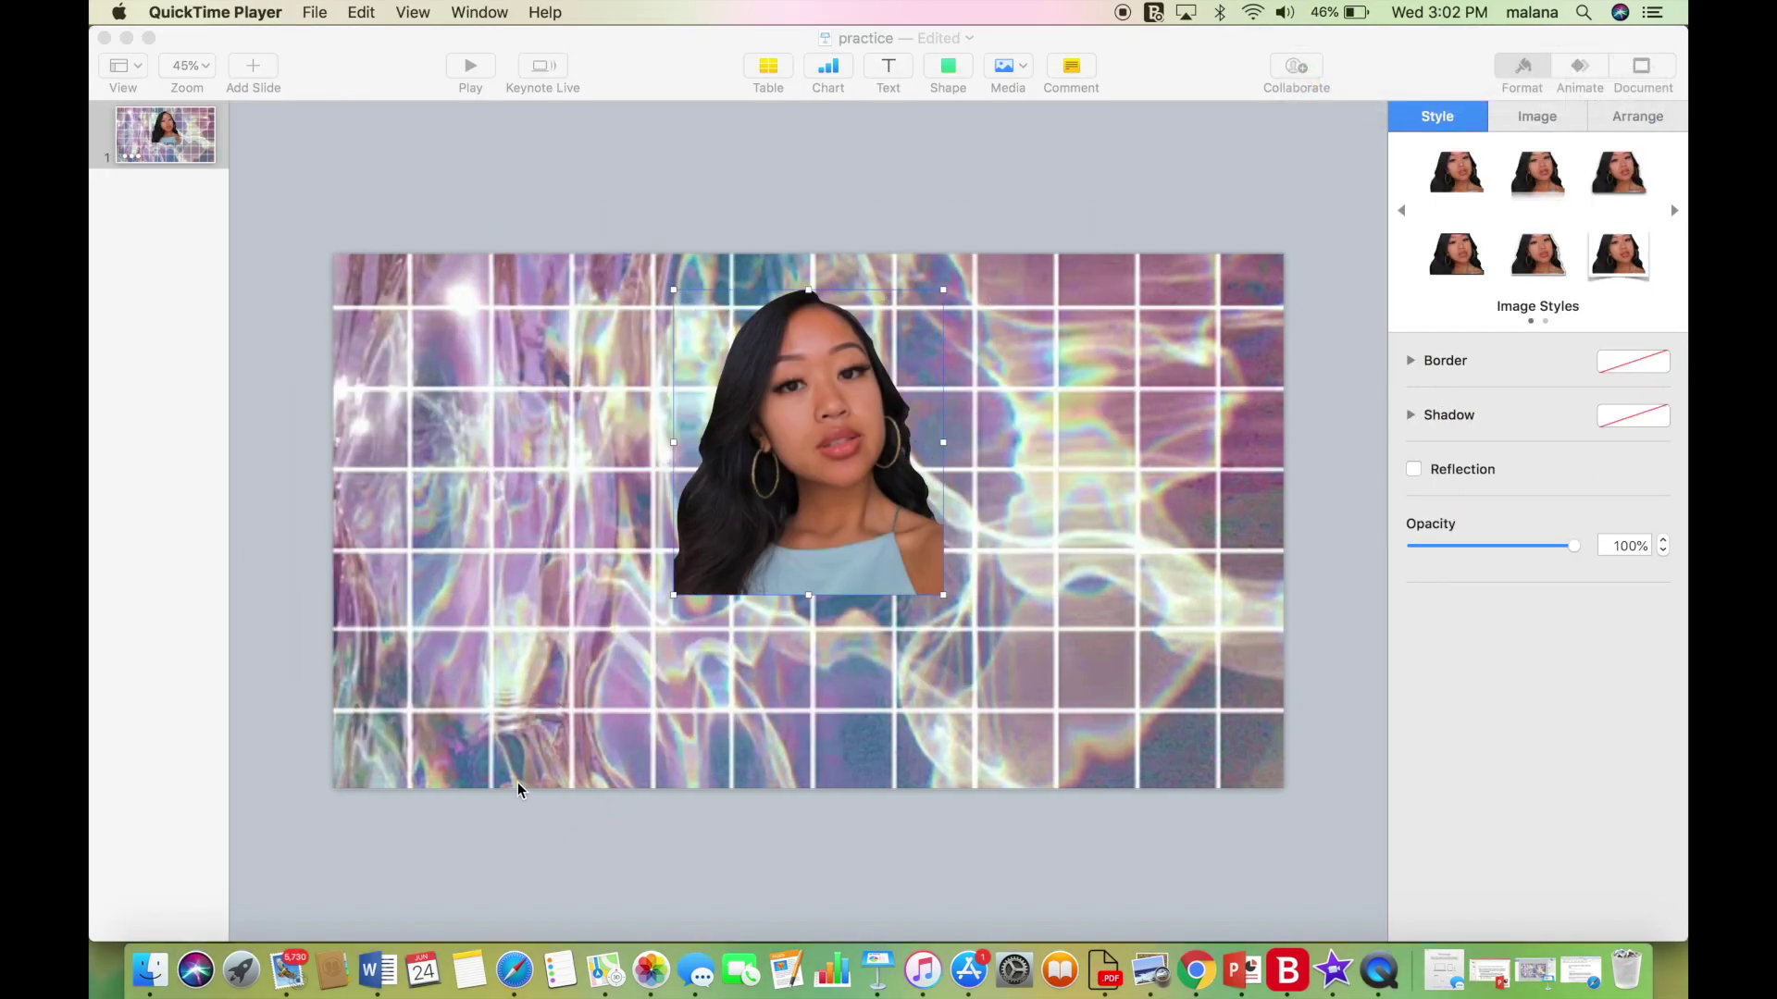
# Copy the black square frame image from Safari's 'square png' image results.
pyautogui.click(516, 969)
pyautogui.moveTo(425, 111); pyautogui.dragTo(308, 105)
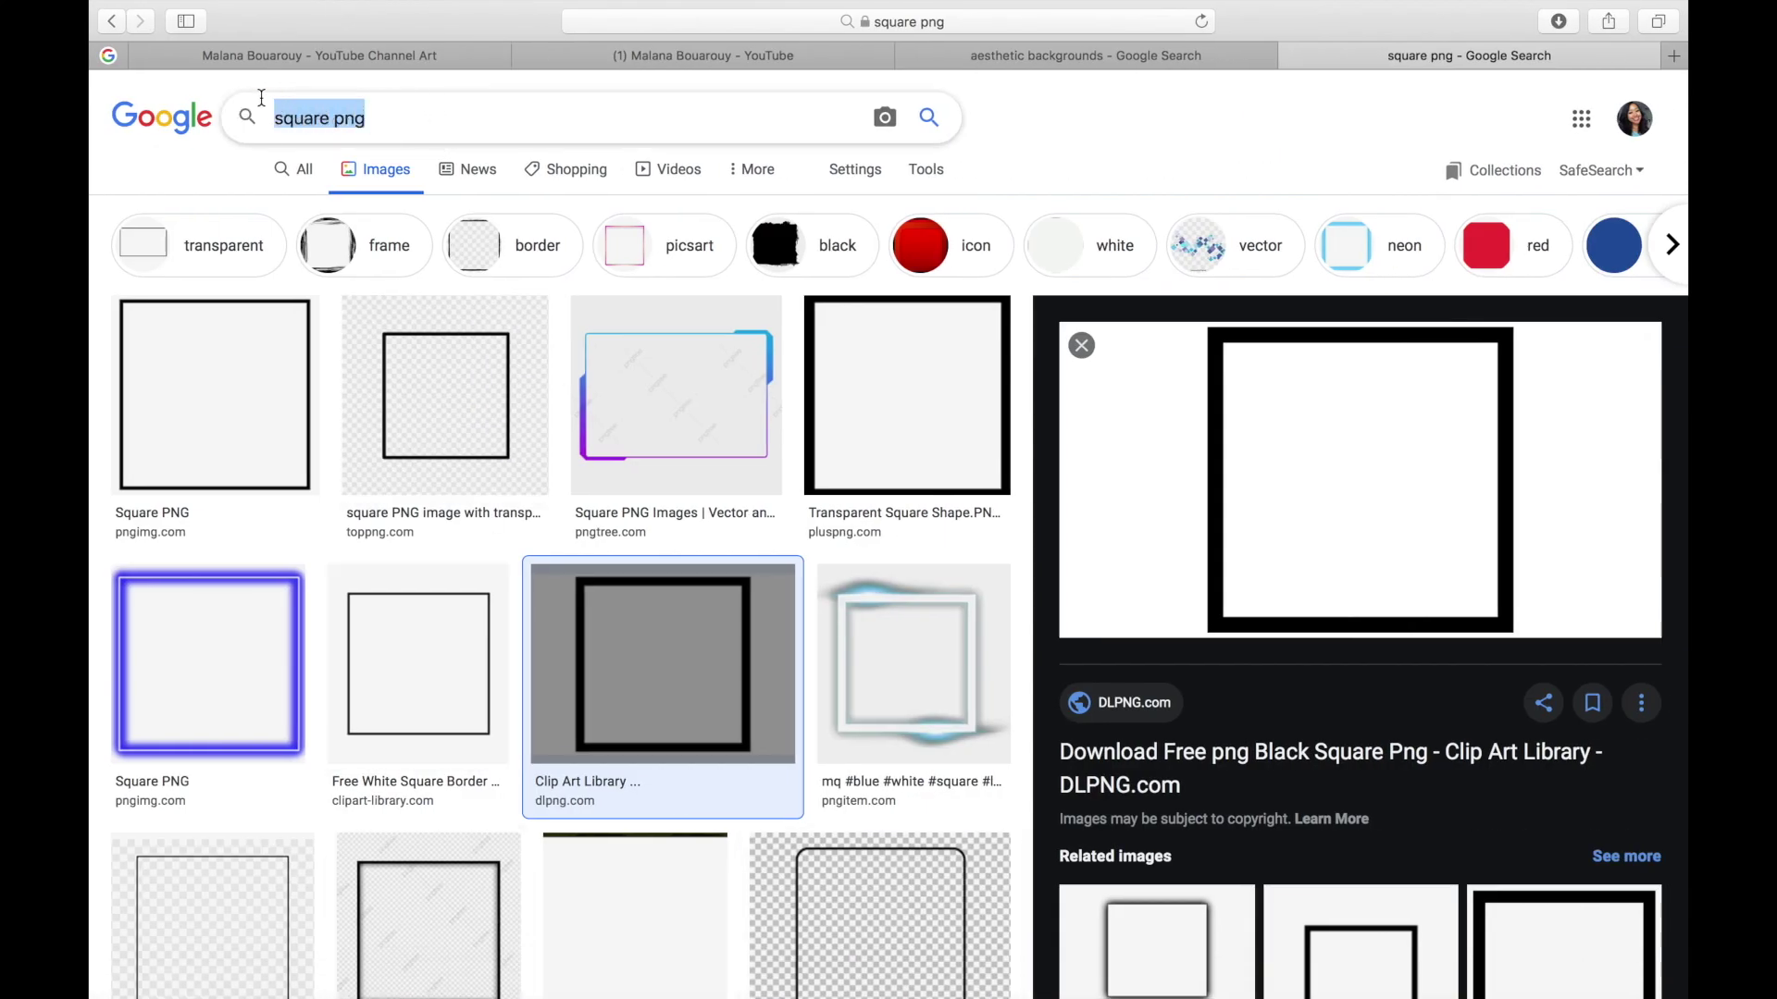
pyautogui.click(1115, 148)
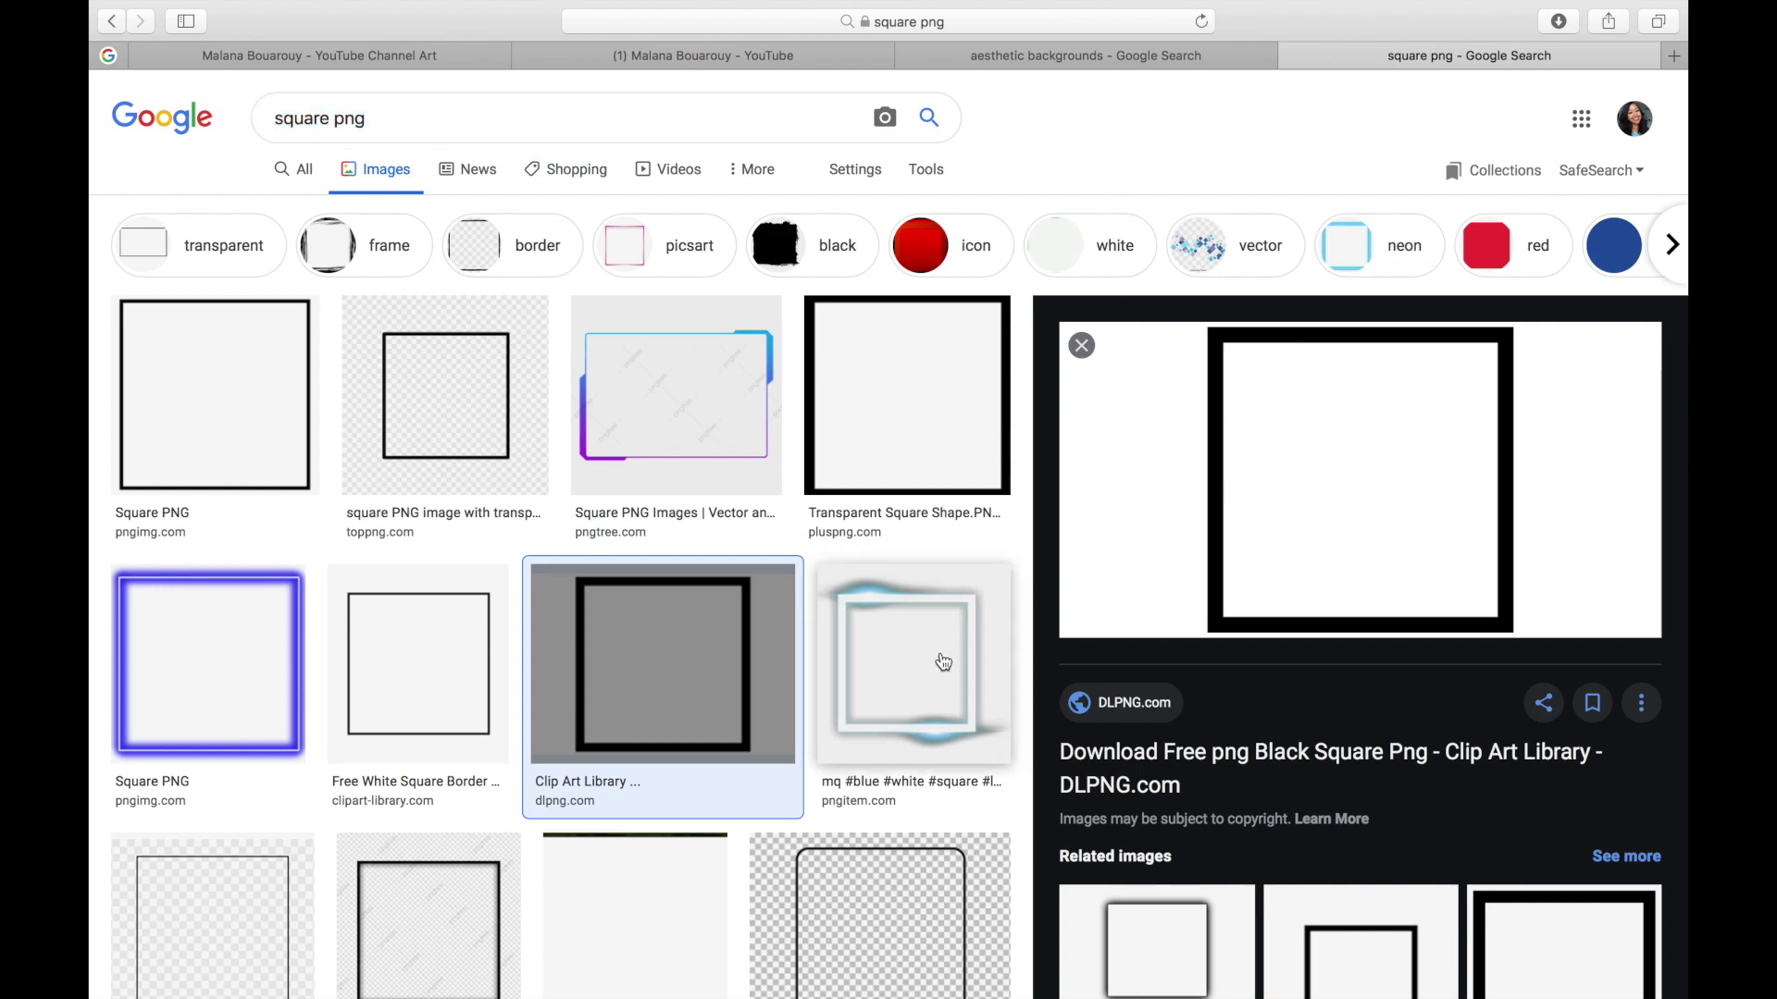
pyautogui.scroll(-2, 911, 671)
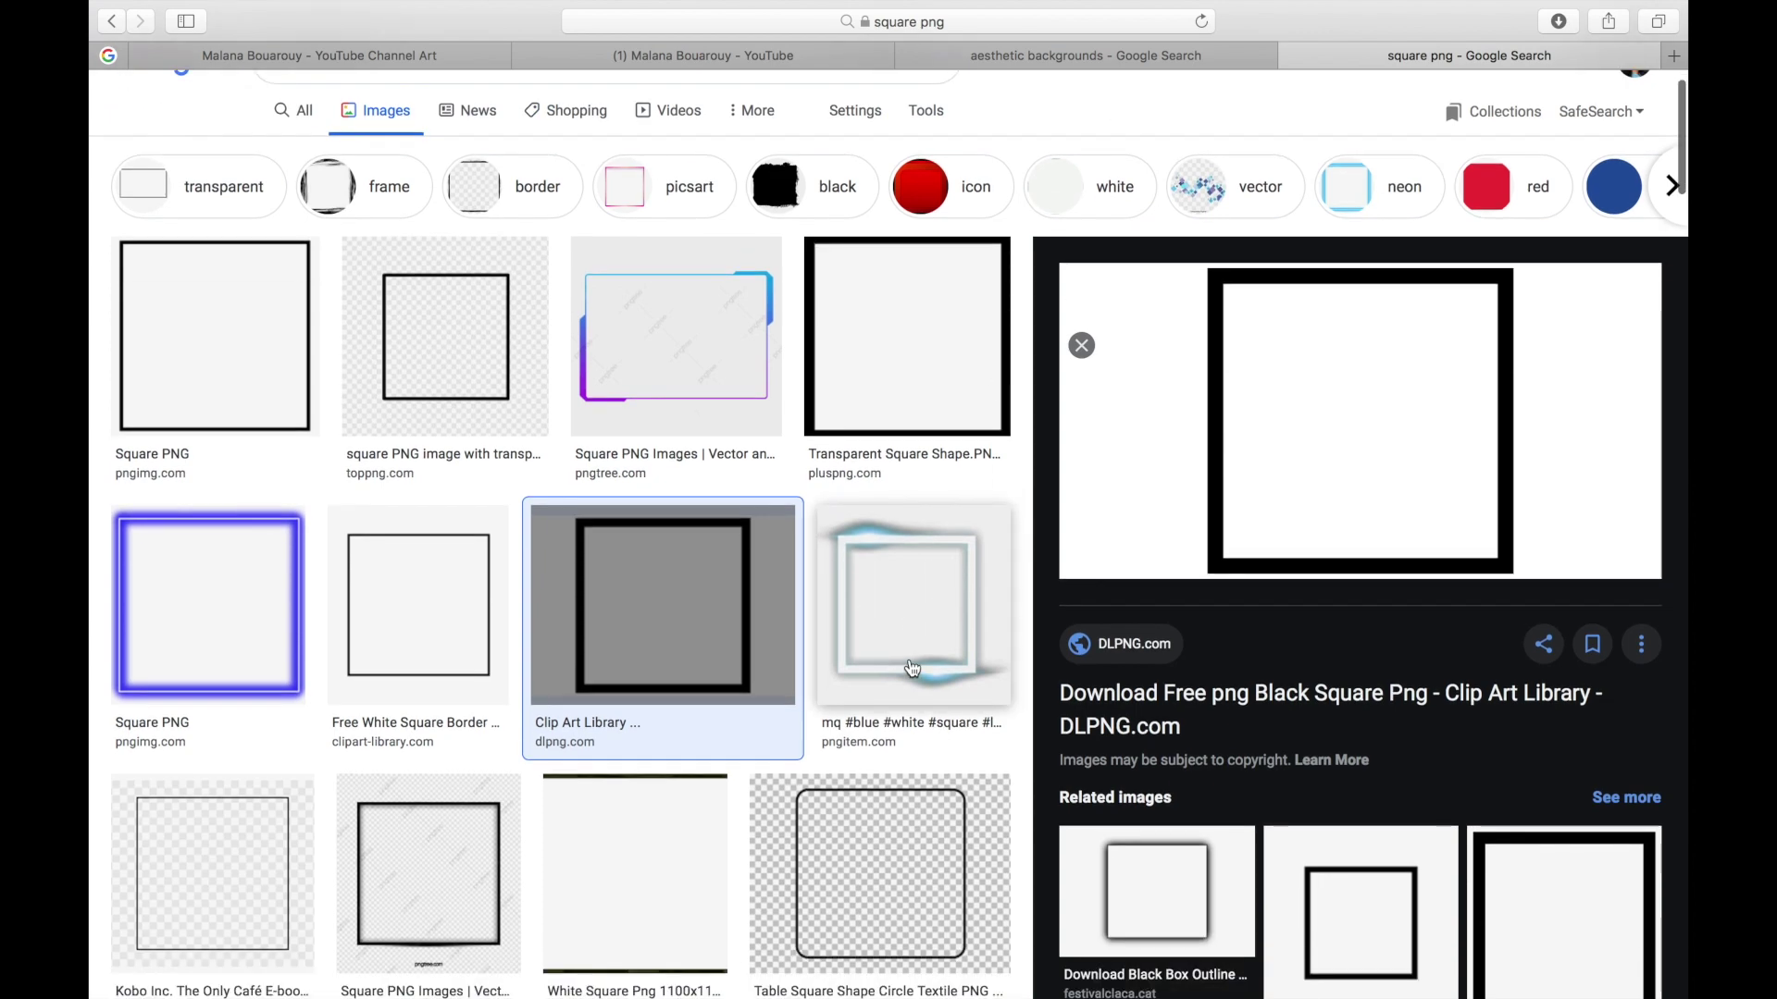
pyautogui.rightClick(1299, 412)
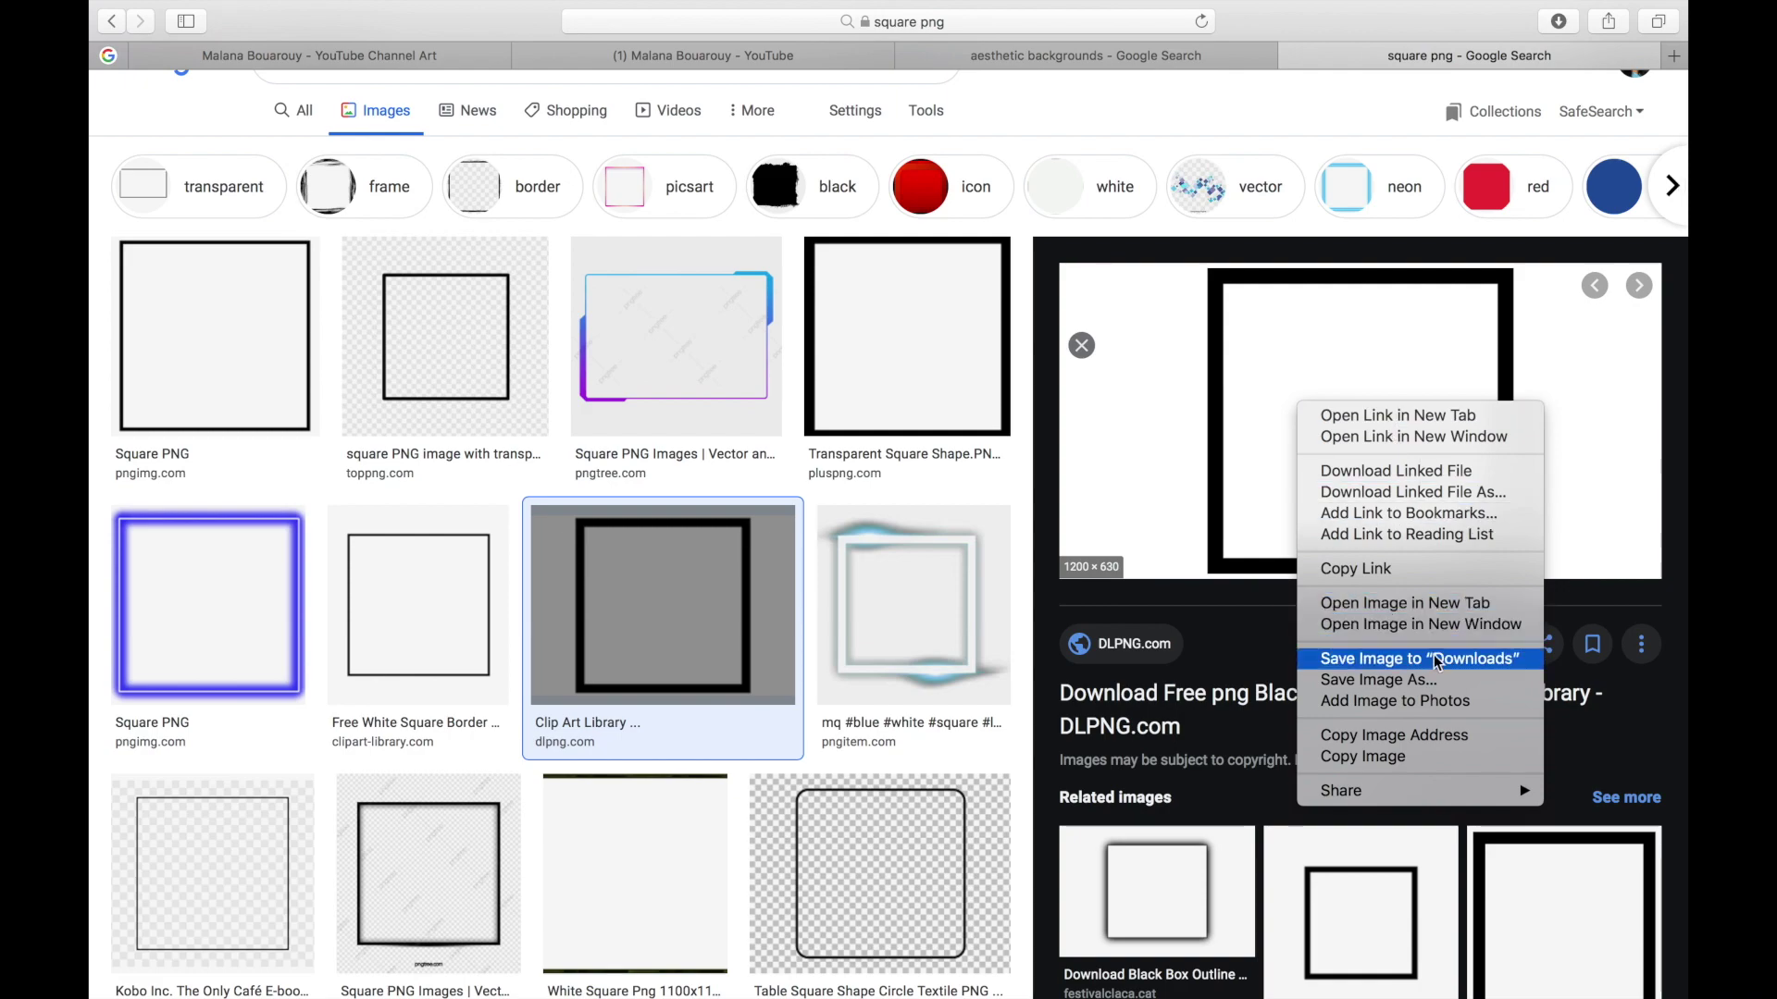
pyautogui.click(1405, 758)
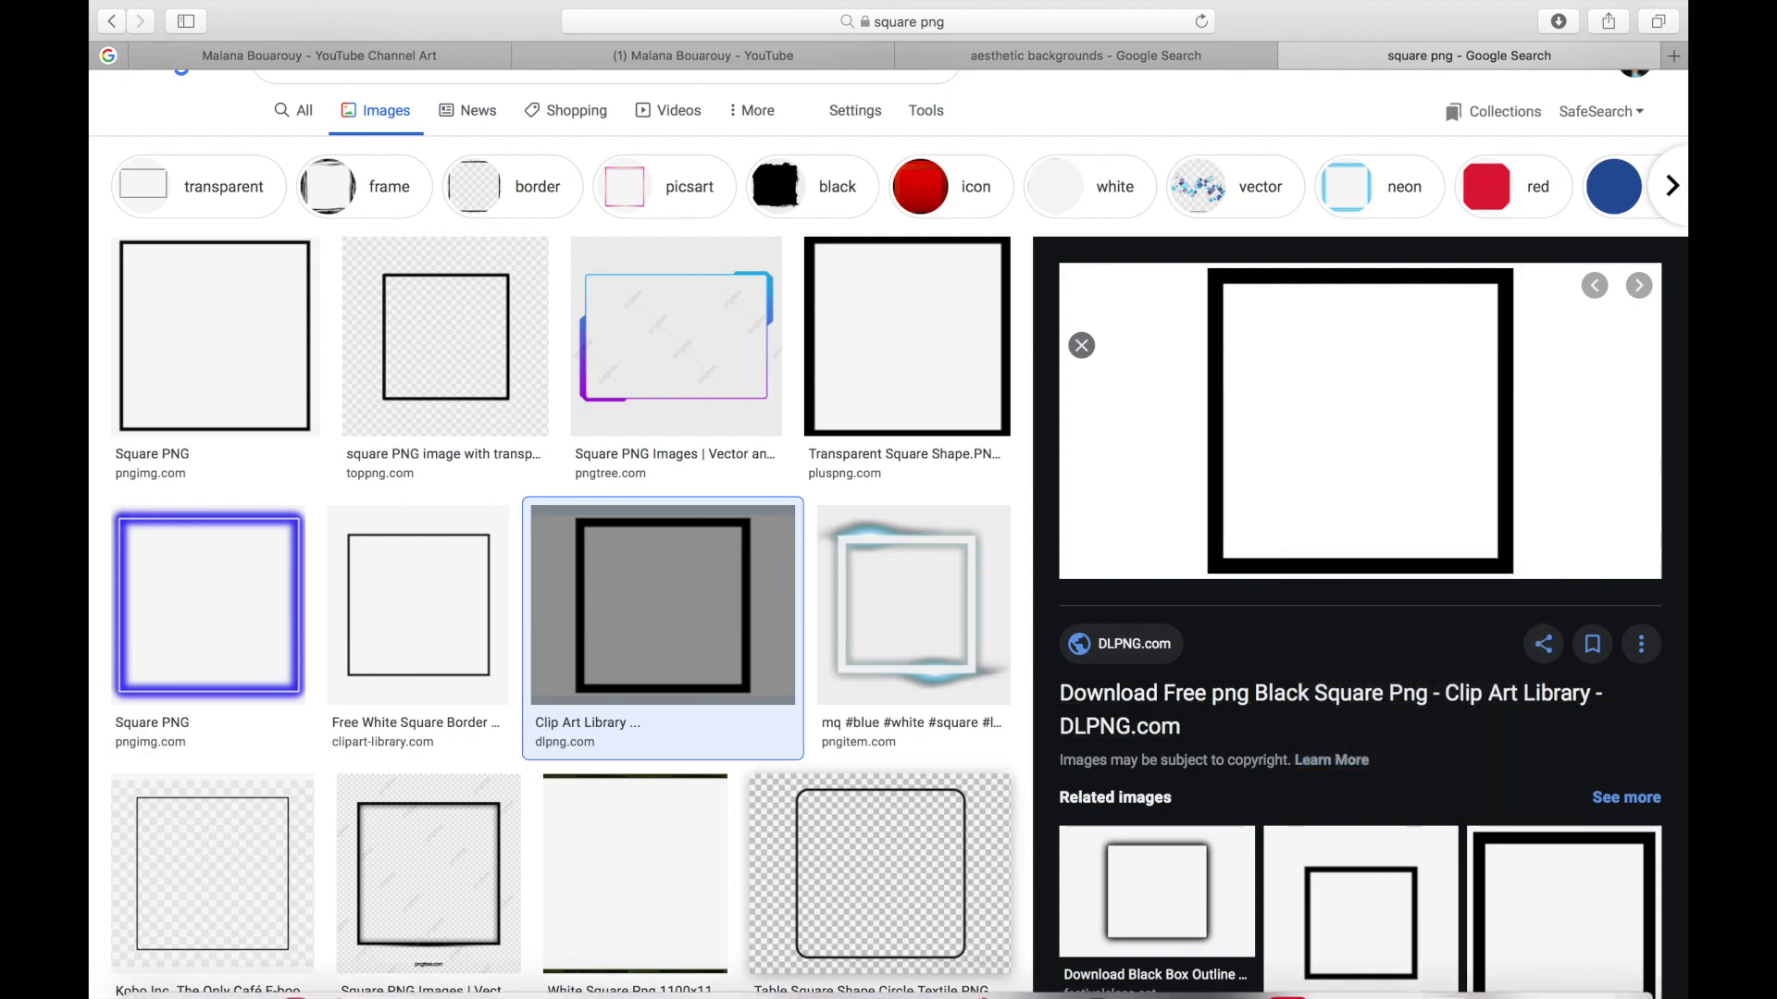
pyautogui.click(874, 972)
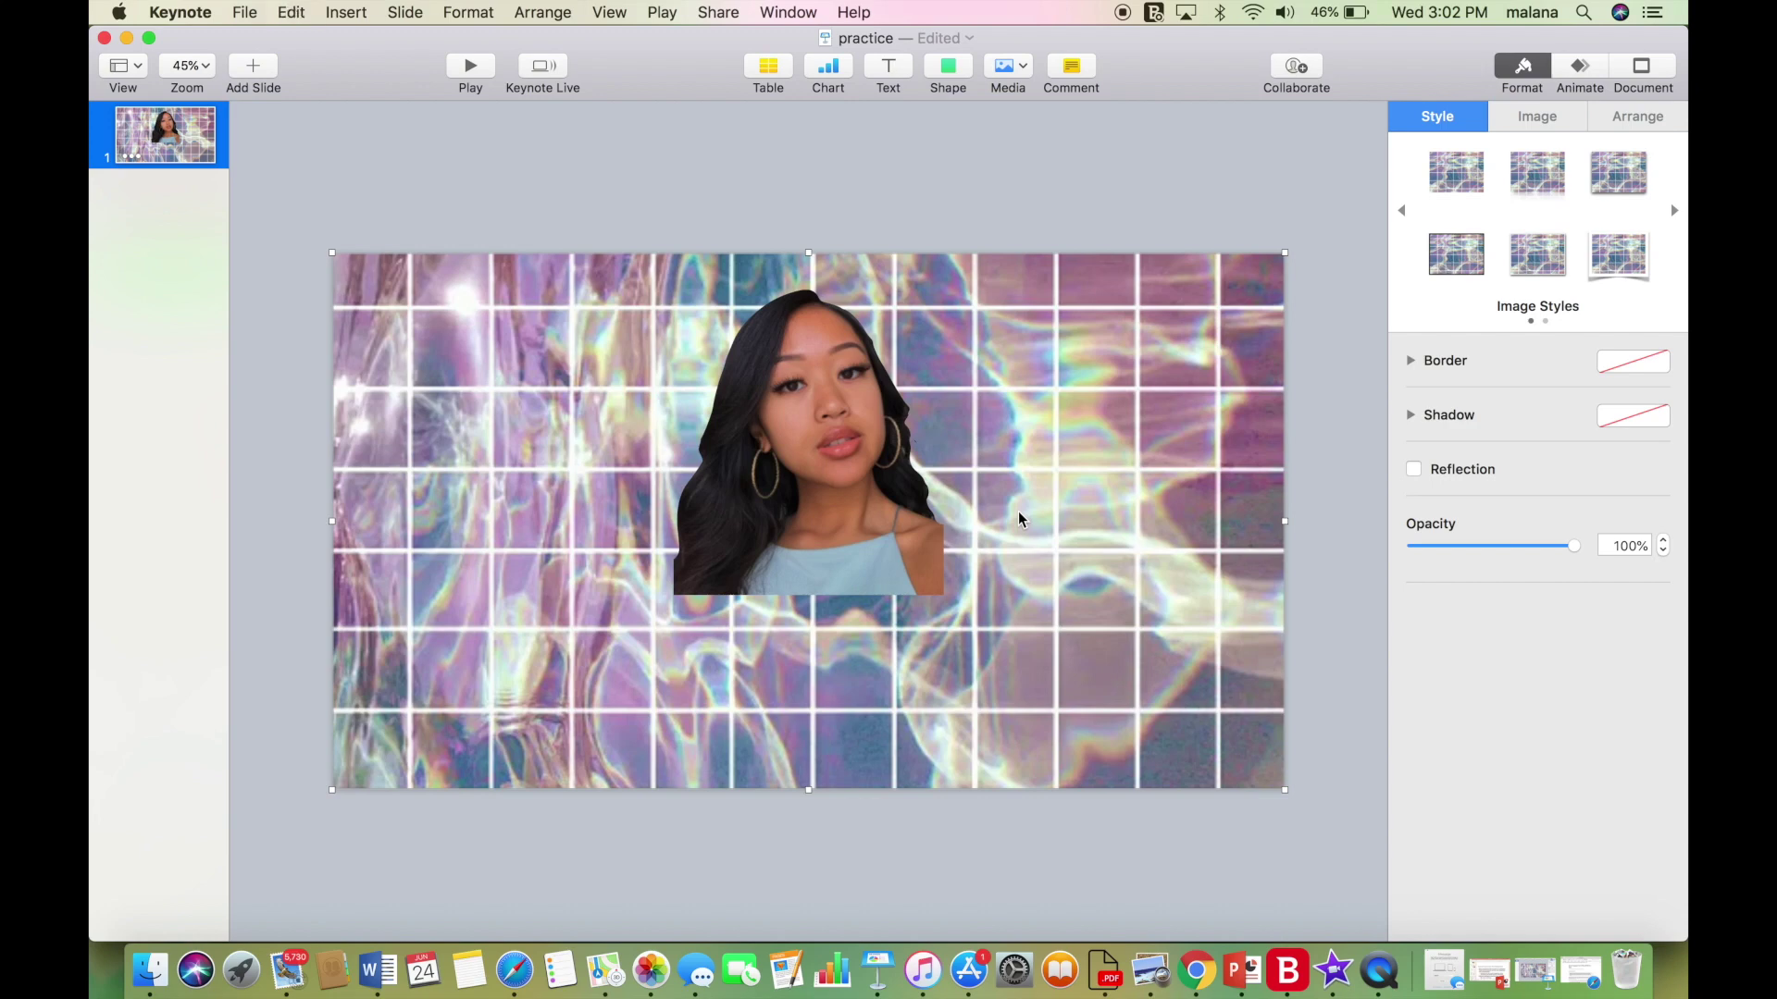
# Paste the black square frame and make its outer and inner white areas transparent.
pyautogui.press('super+v')
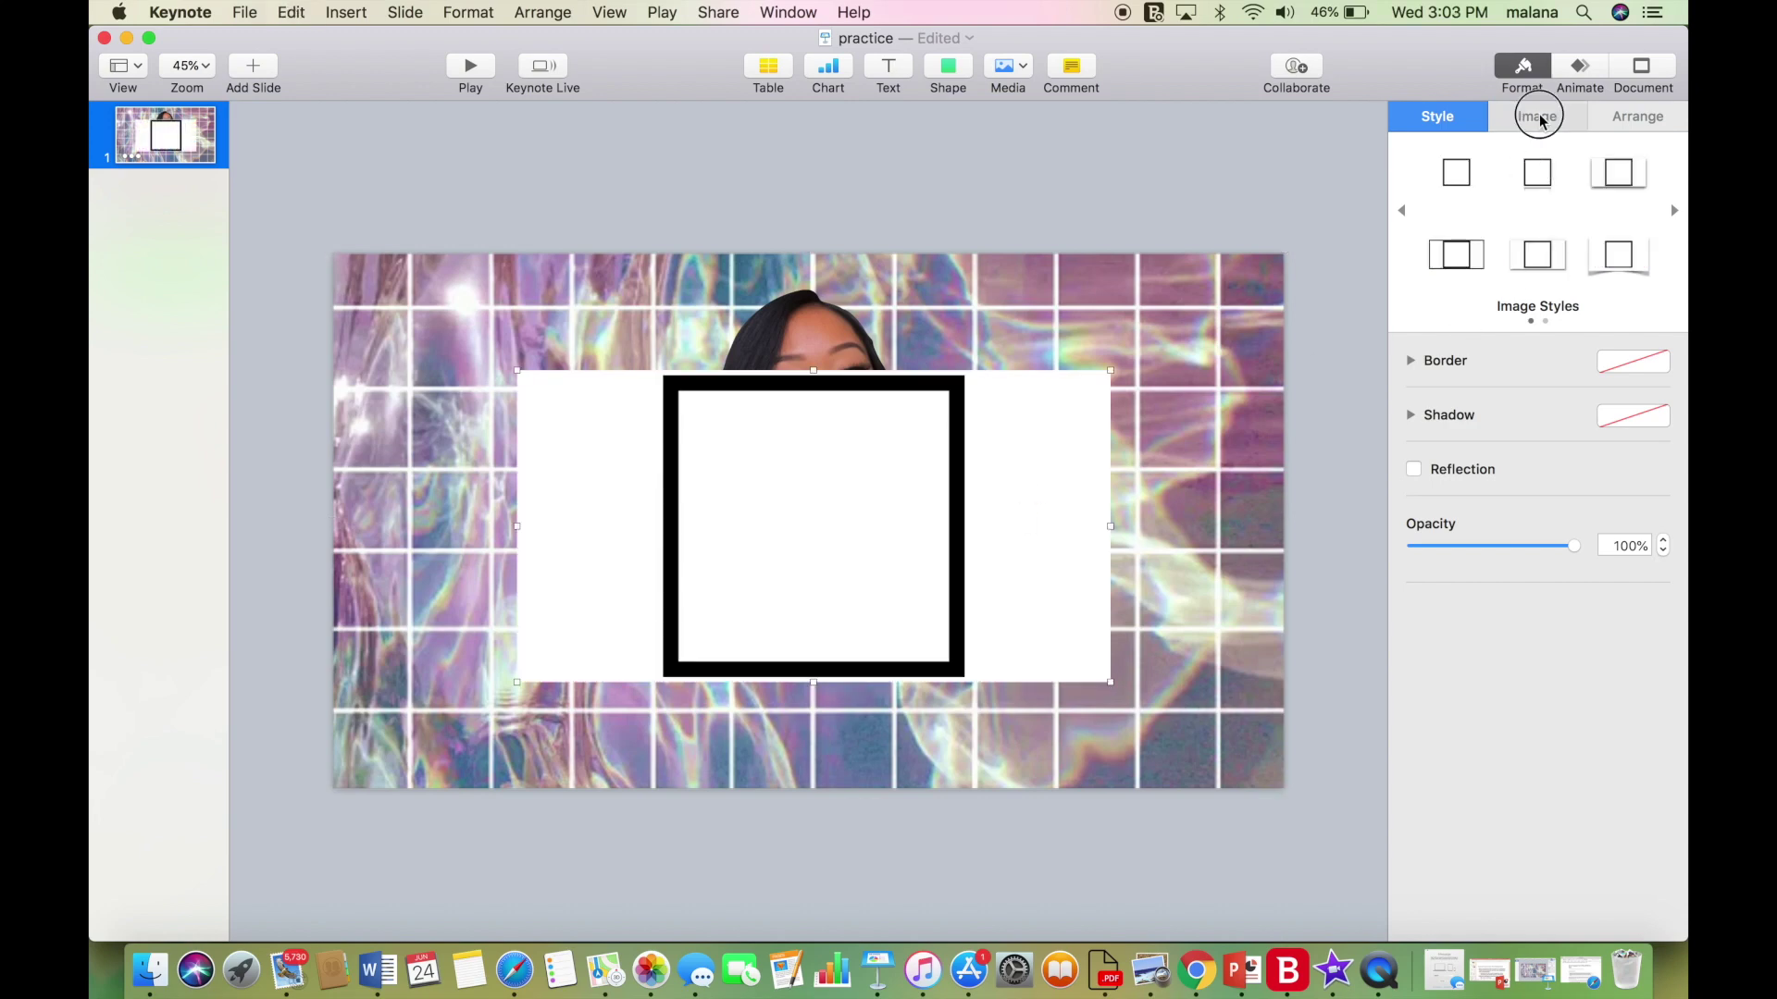
pyautogui.click(1538, 117)
pyautogui.click(1513, 338)
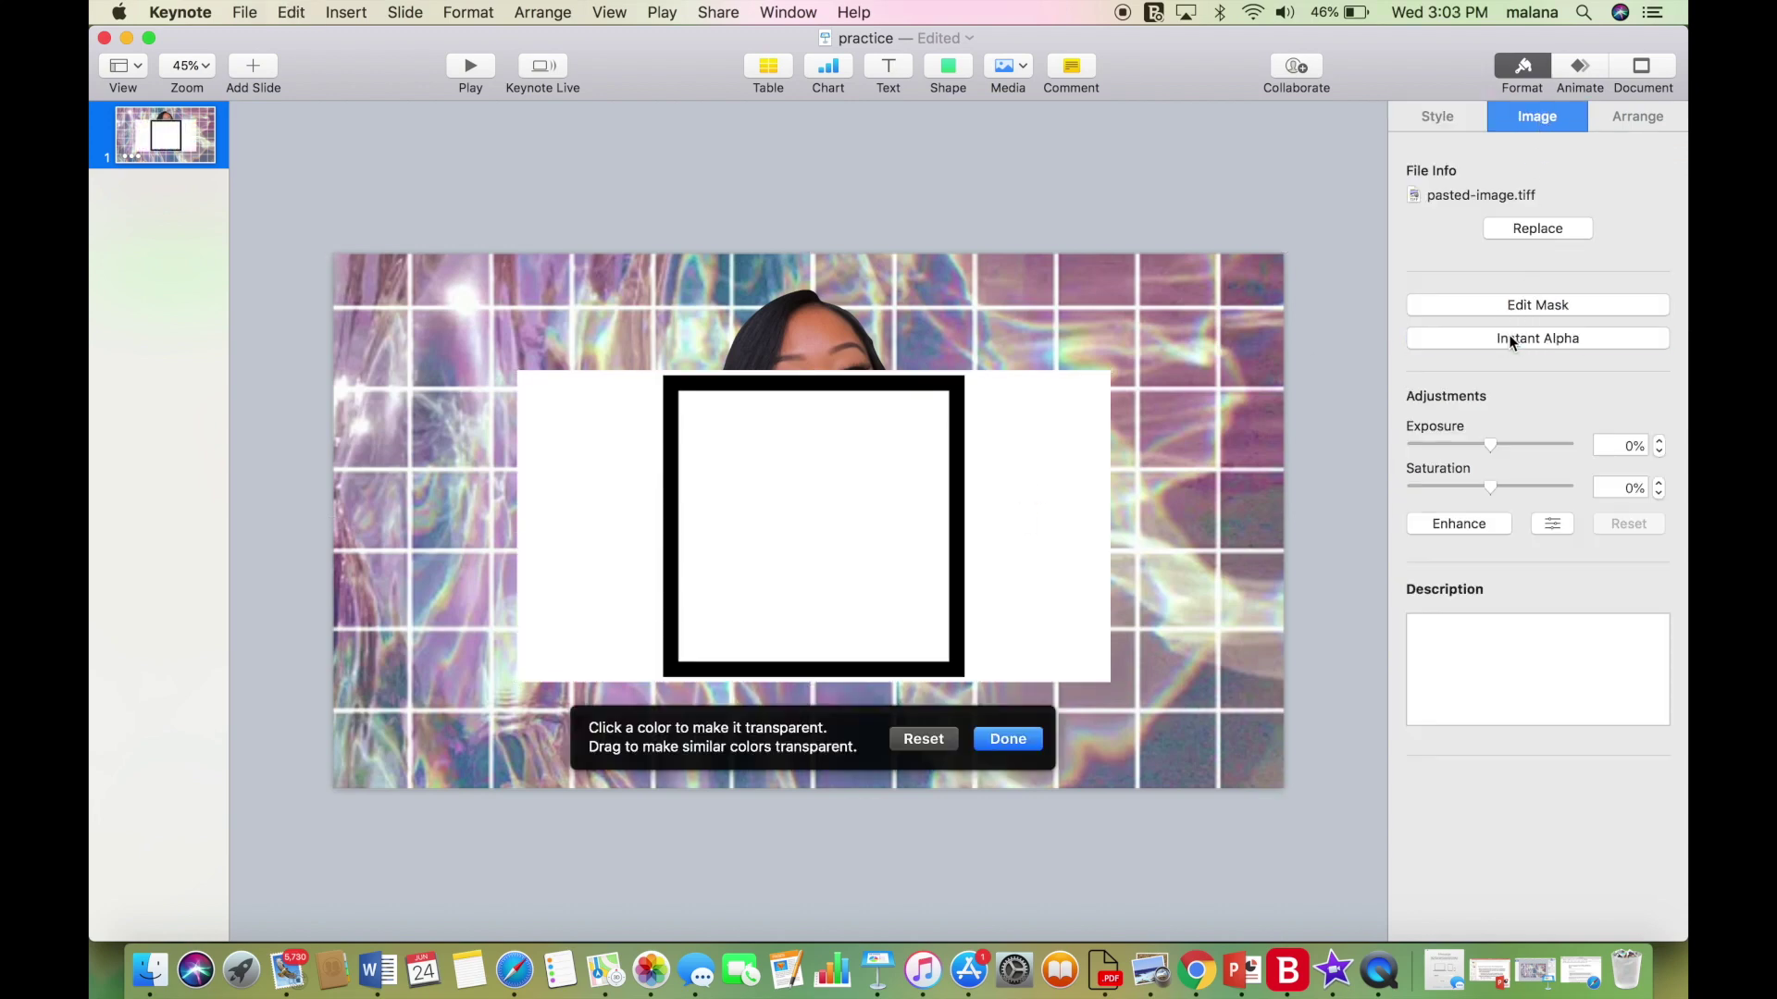
pyautogui.click(1050, 602)
pyautogui.click(842, 569)
pyautogui.click(1010, 737)
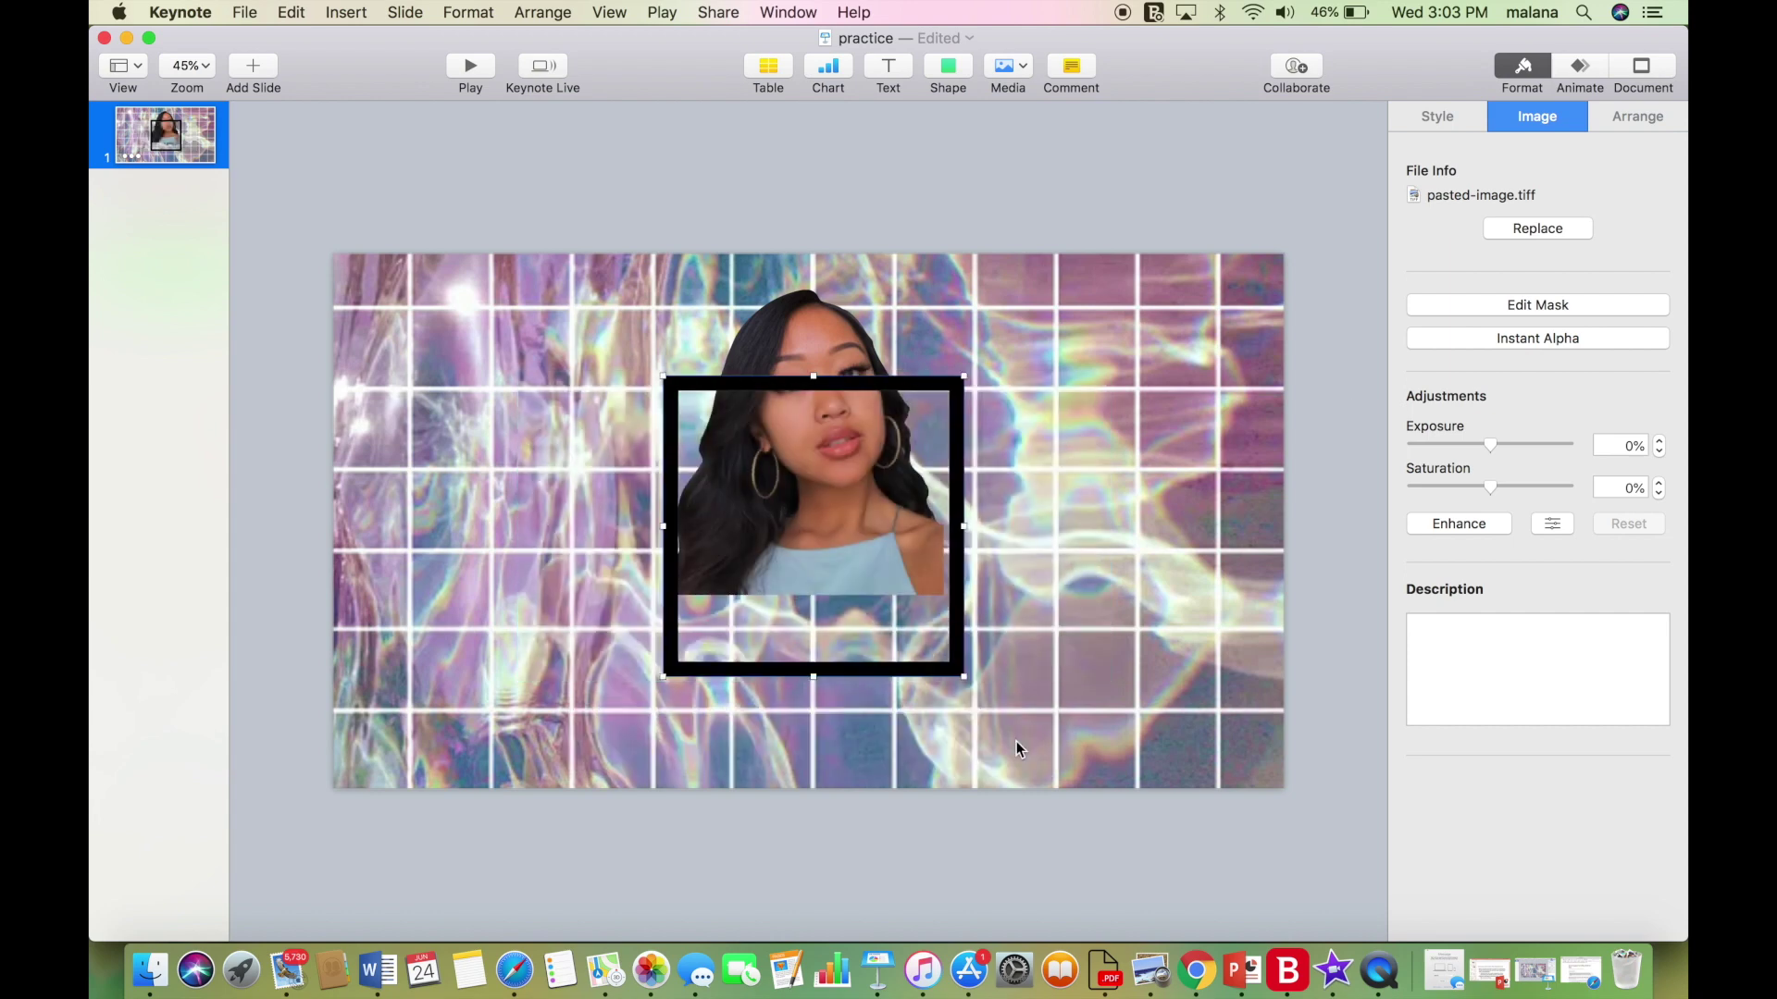
# Move the frame up over the portrait and nudge the portrait down inside it.
pyautogui.moveTo(896, 387); pyautogui.dragTo(935, 296)
pyautogui.click(851, 393)
pyautogui.moveTo(842, 366); pyautogui.dragTo(842, 379)
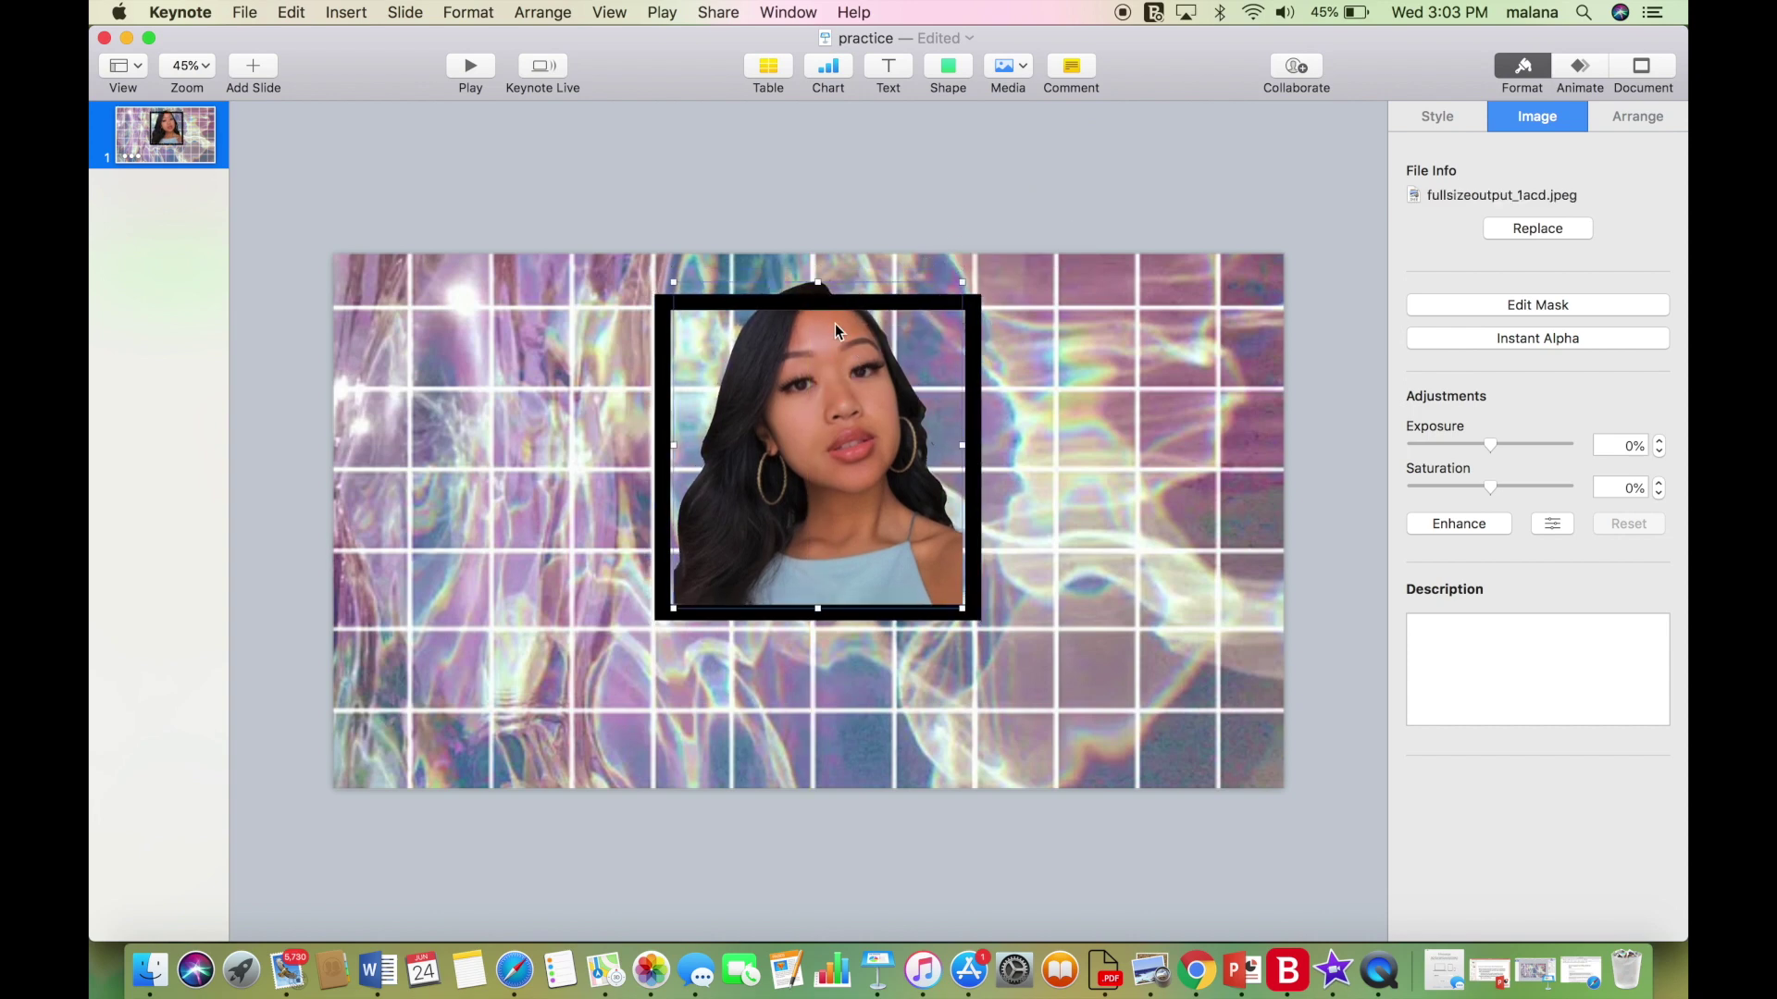
pyautogui.click(1115, 463)
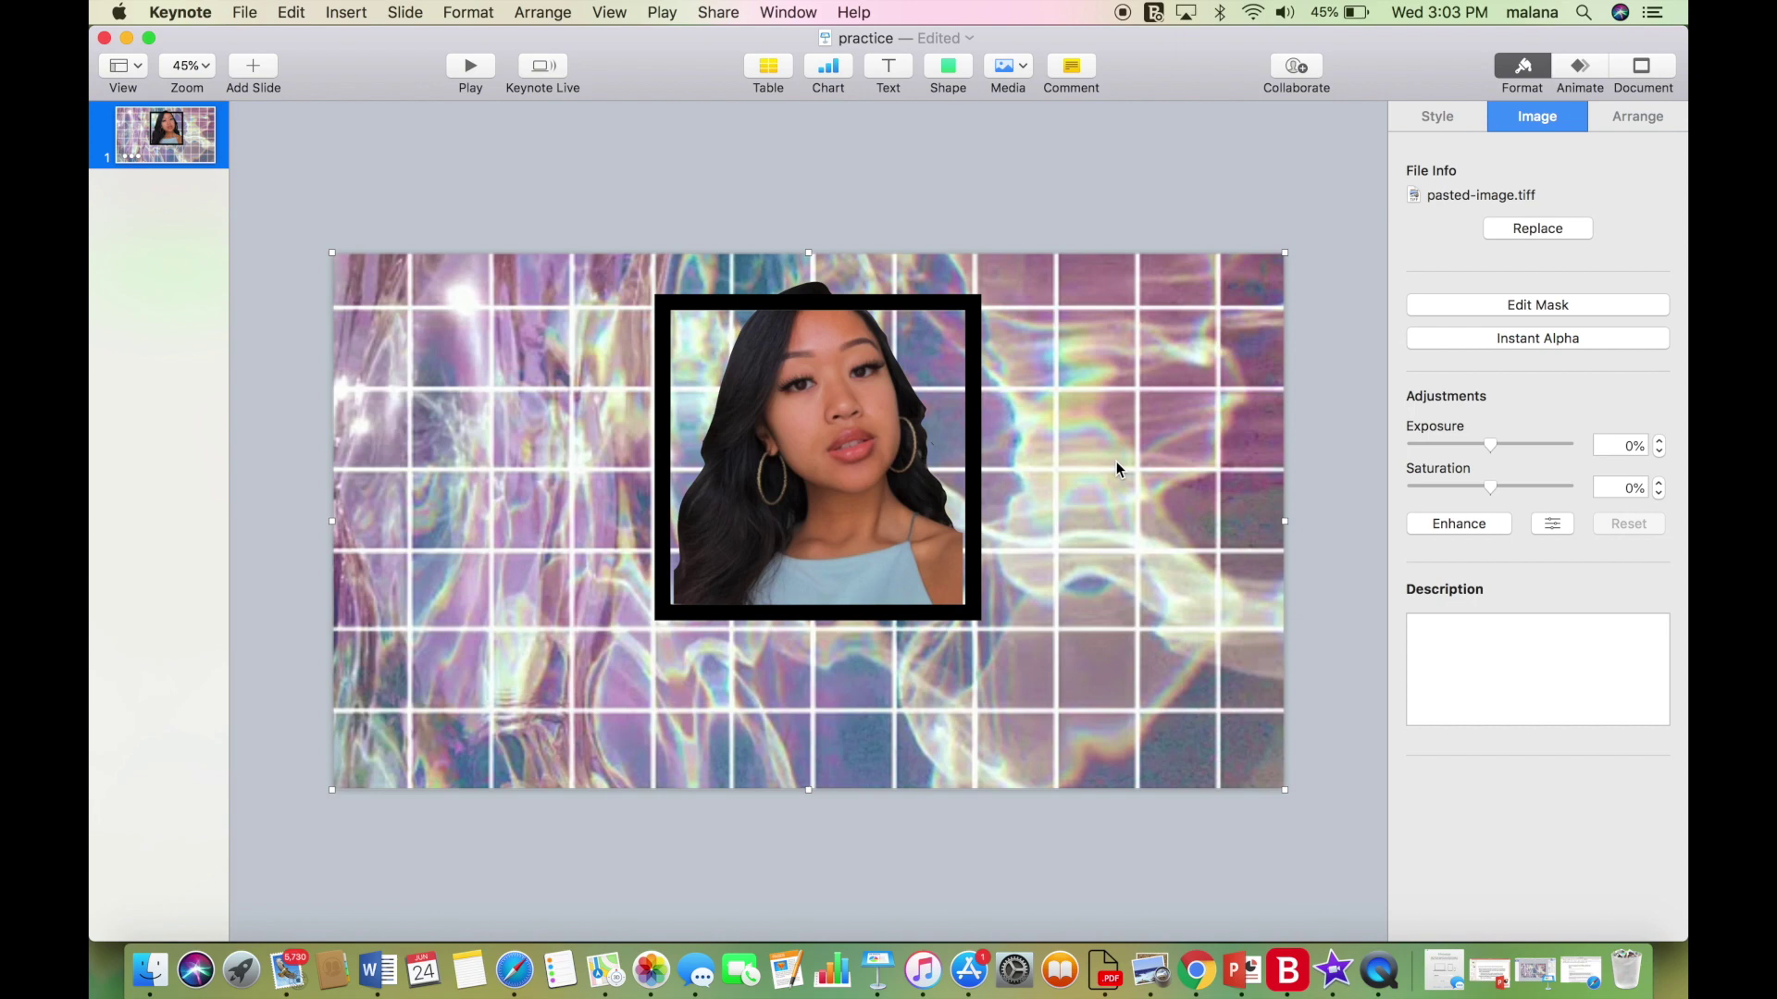
# Replace the original portrait with a pasted duplicate, deleting the original.
pyautogui.press('super+z')
pyautogui.press('super+v')
pyautogui.moveTo(1116, 460); pyautogui.dragTo(1064, 429)
pyautogui.click(743, 428)
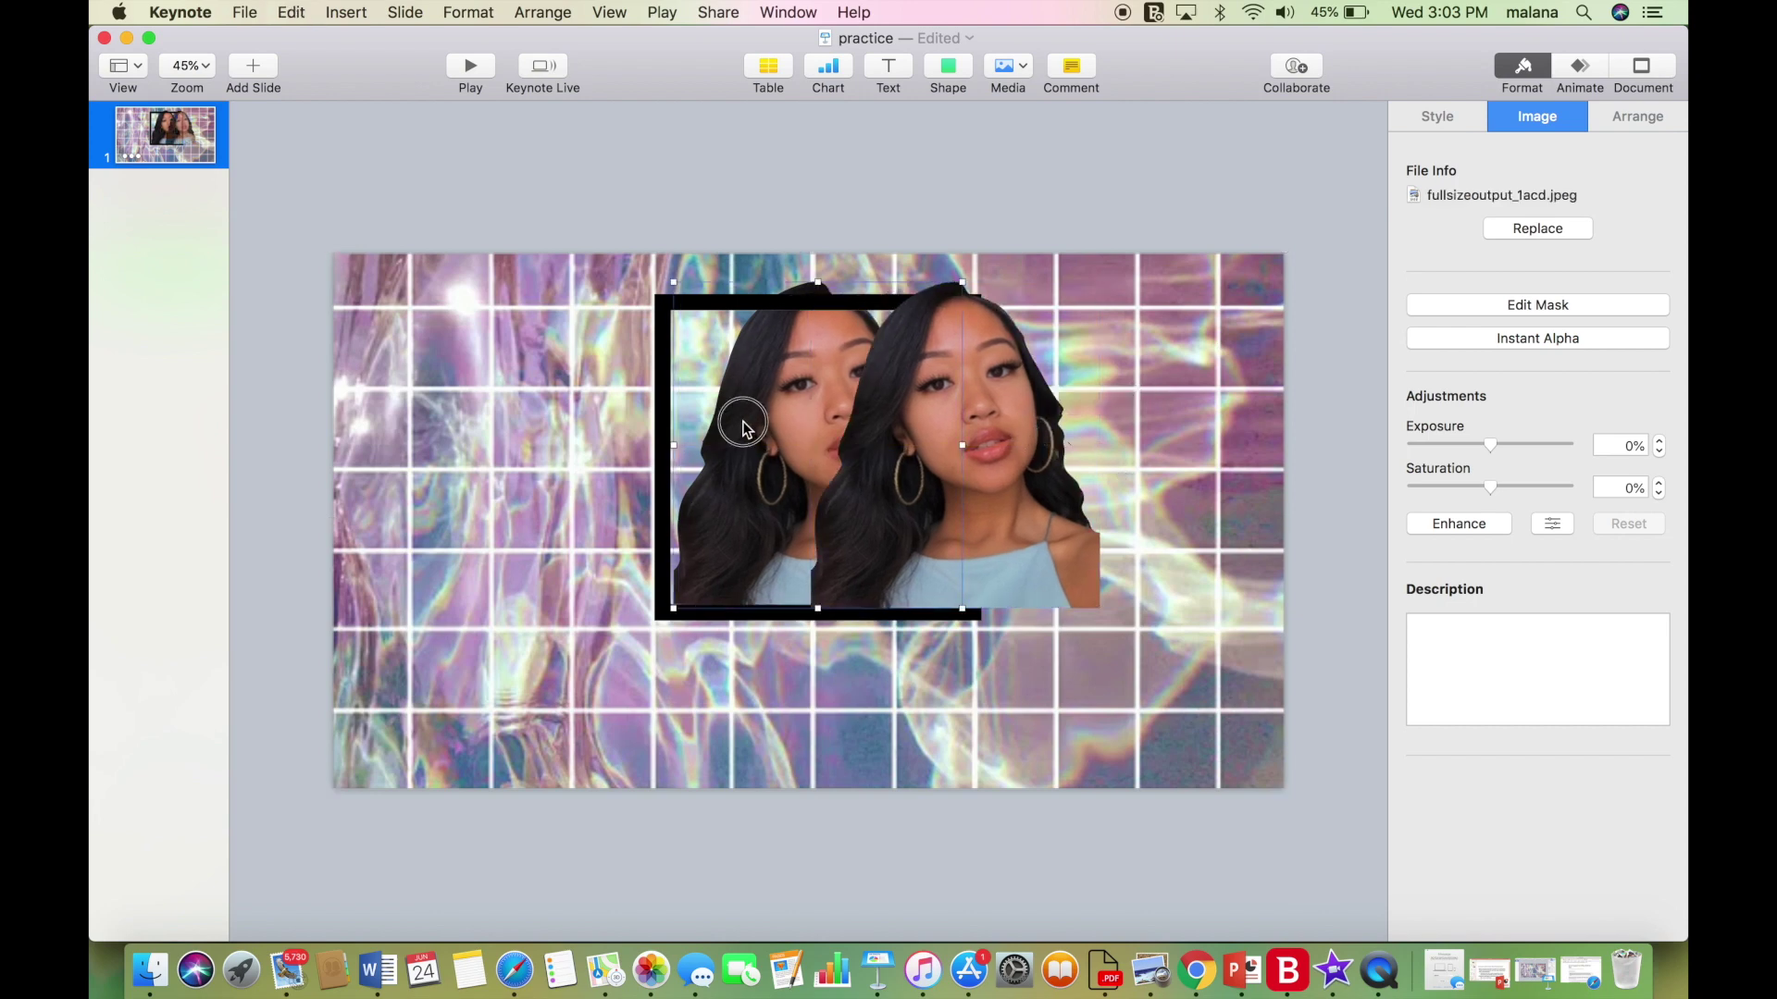
pyautogui.press('Delete')
# Move the portrait into the frame, enlarge it from the corner and centre it.
pyautogui.moveTo(911, 438); pyautogui.dragTo(769, 435)
pyautogui.moveTo(963, 278); pyautogui.dragTo(978, 258)
pyautogui.moveTo(863, 322); pyautogui.dragTo(862, 323)
pyautogui.moveTo(971, 262); pyautogui.dragTo(965, 264)
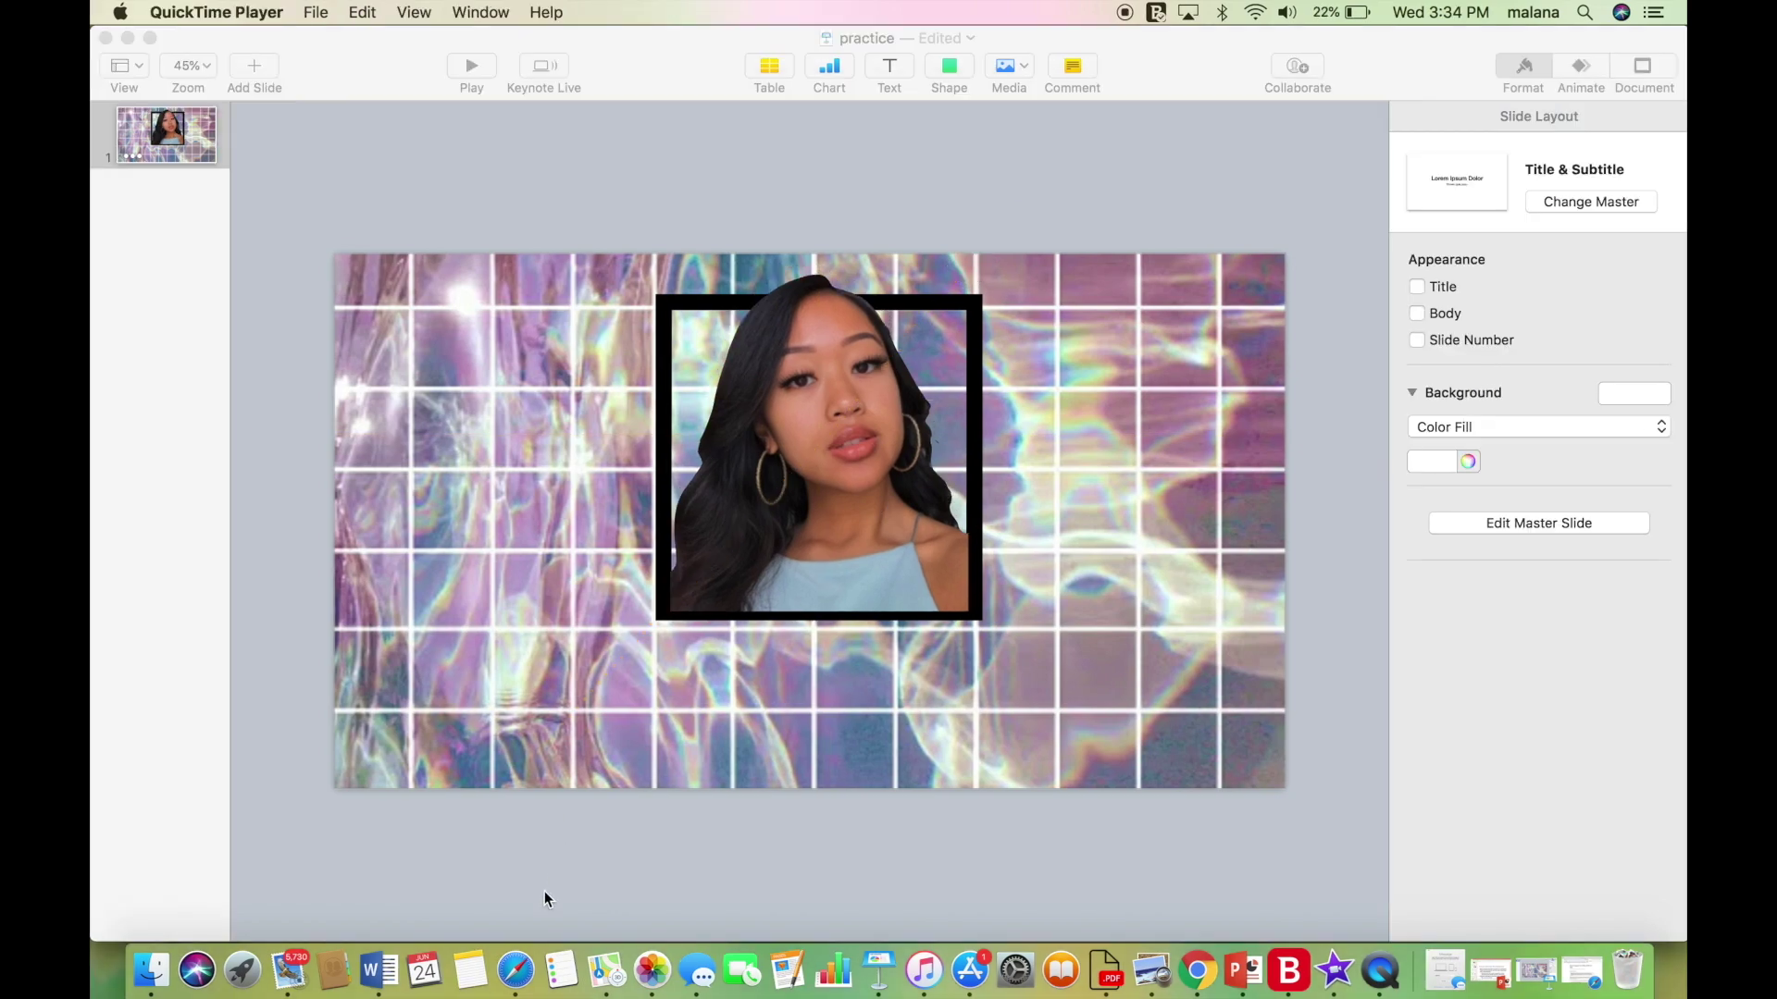
# Copy the black Instagram icon from Safari's 'instagram free png black' image results.
pyautogui.click(516, 966)
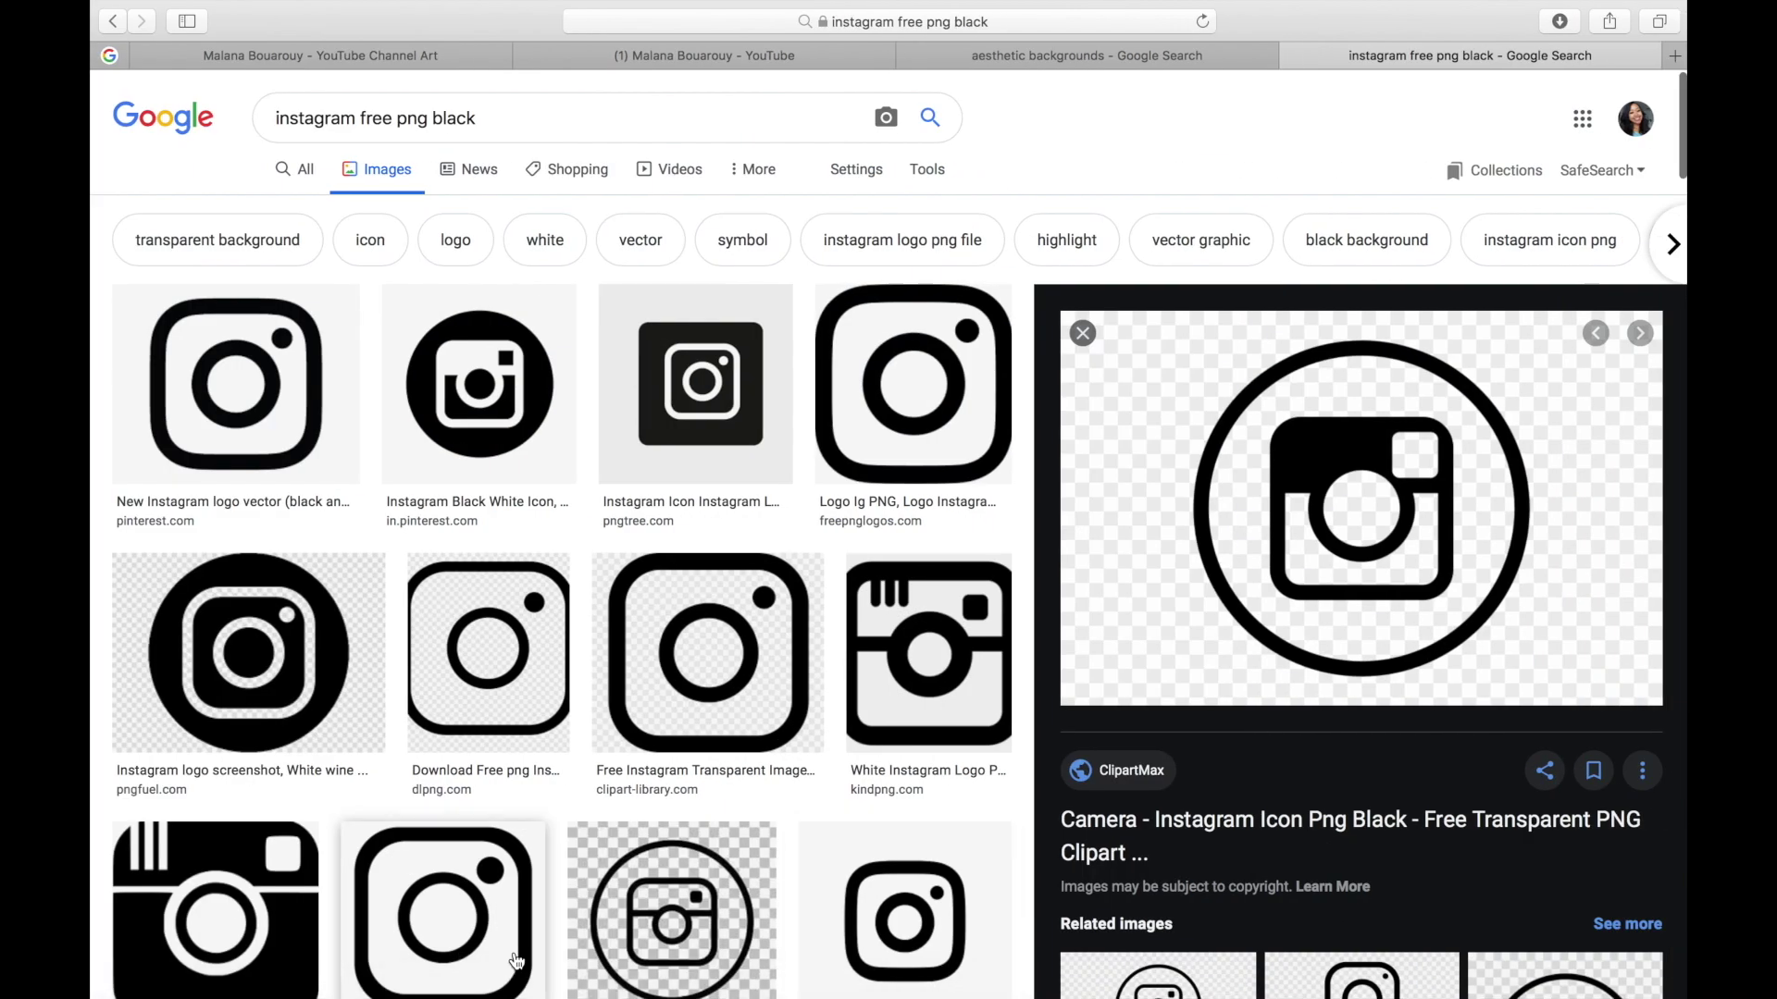
pyautogui.scroll(-4, 680, 694)
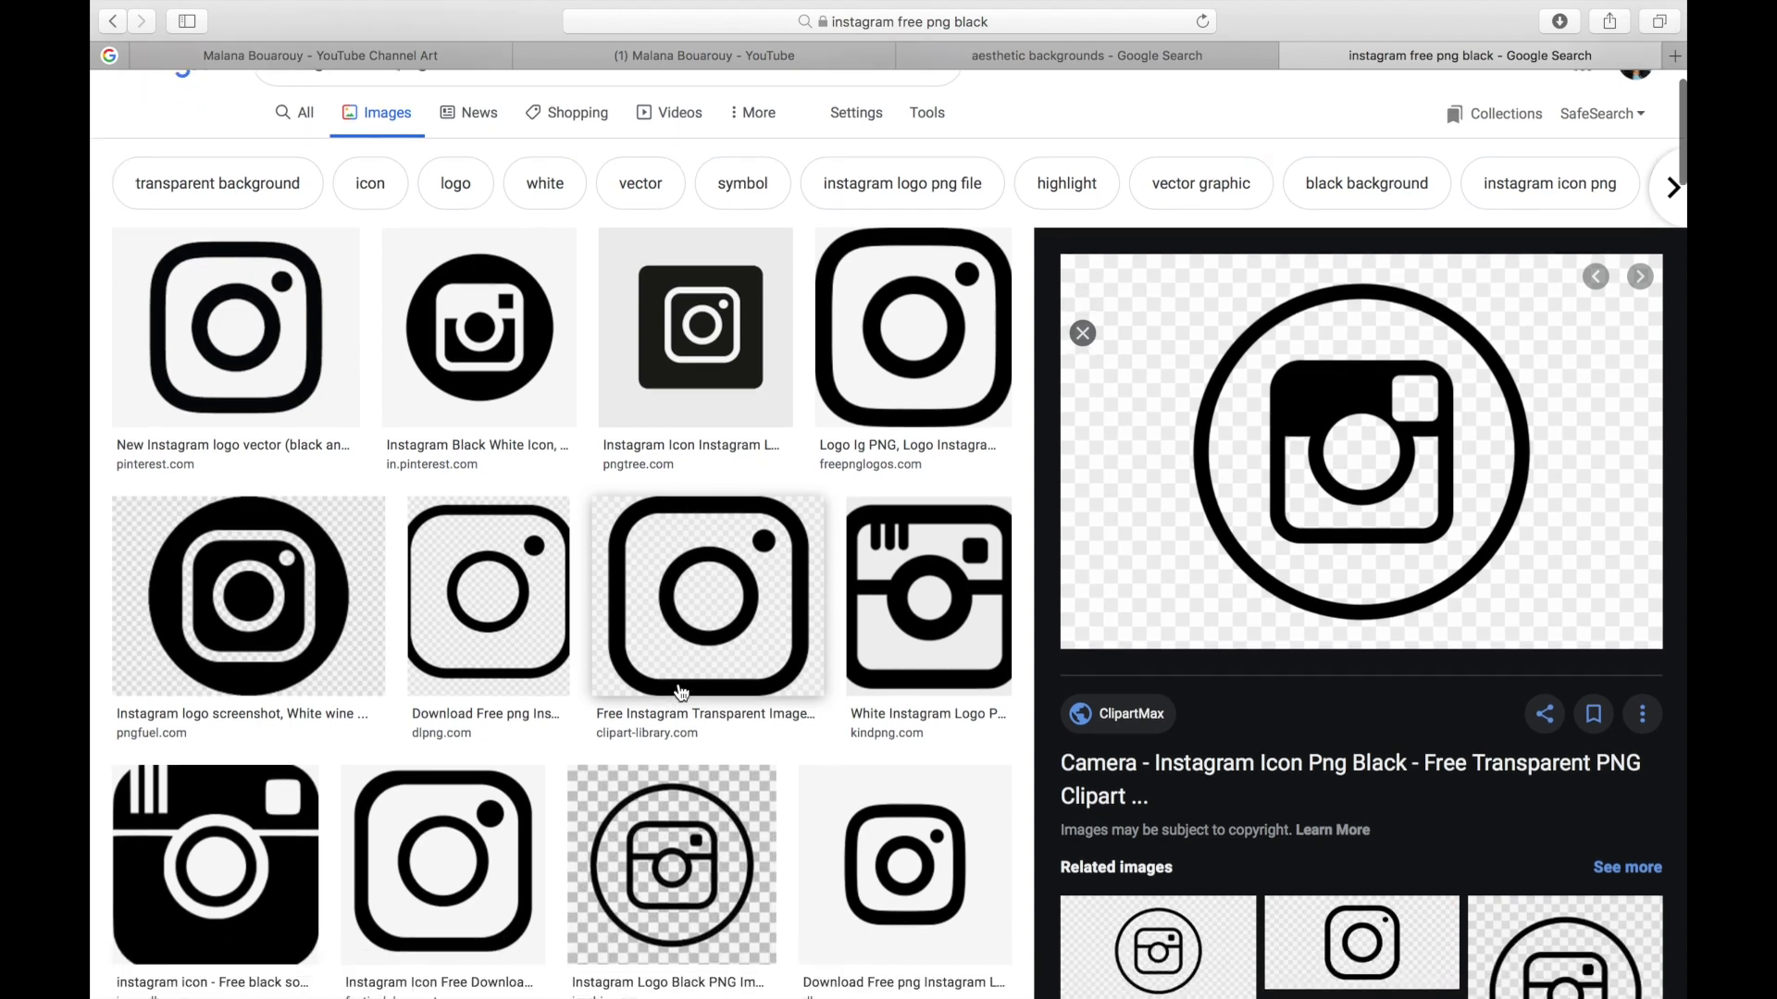
pyautogui.scroll(4, 680, 694)
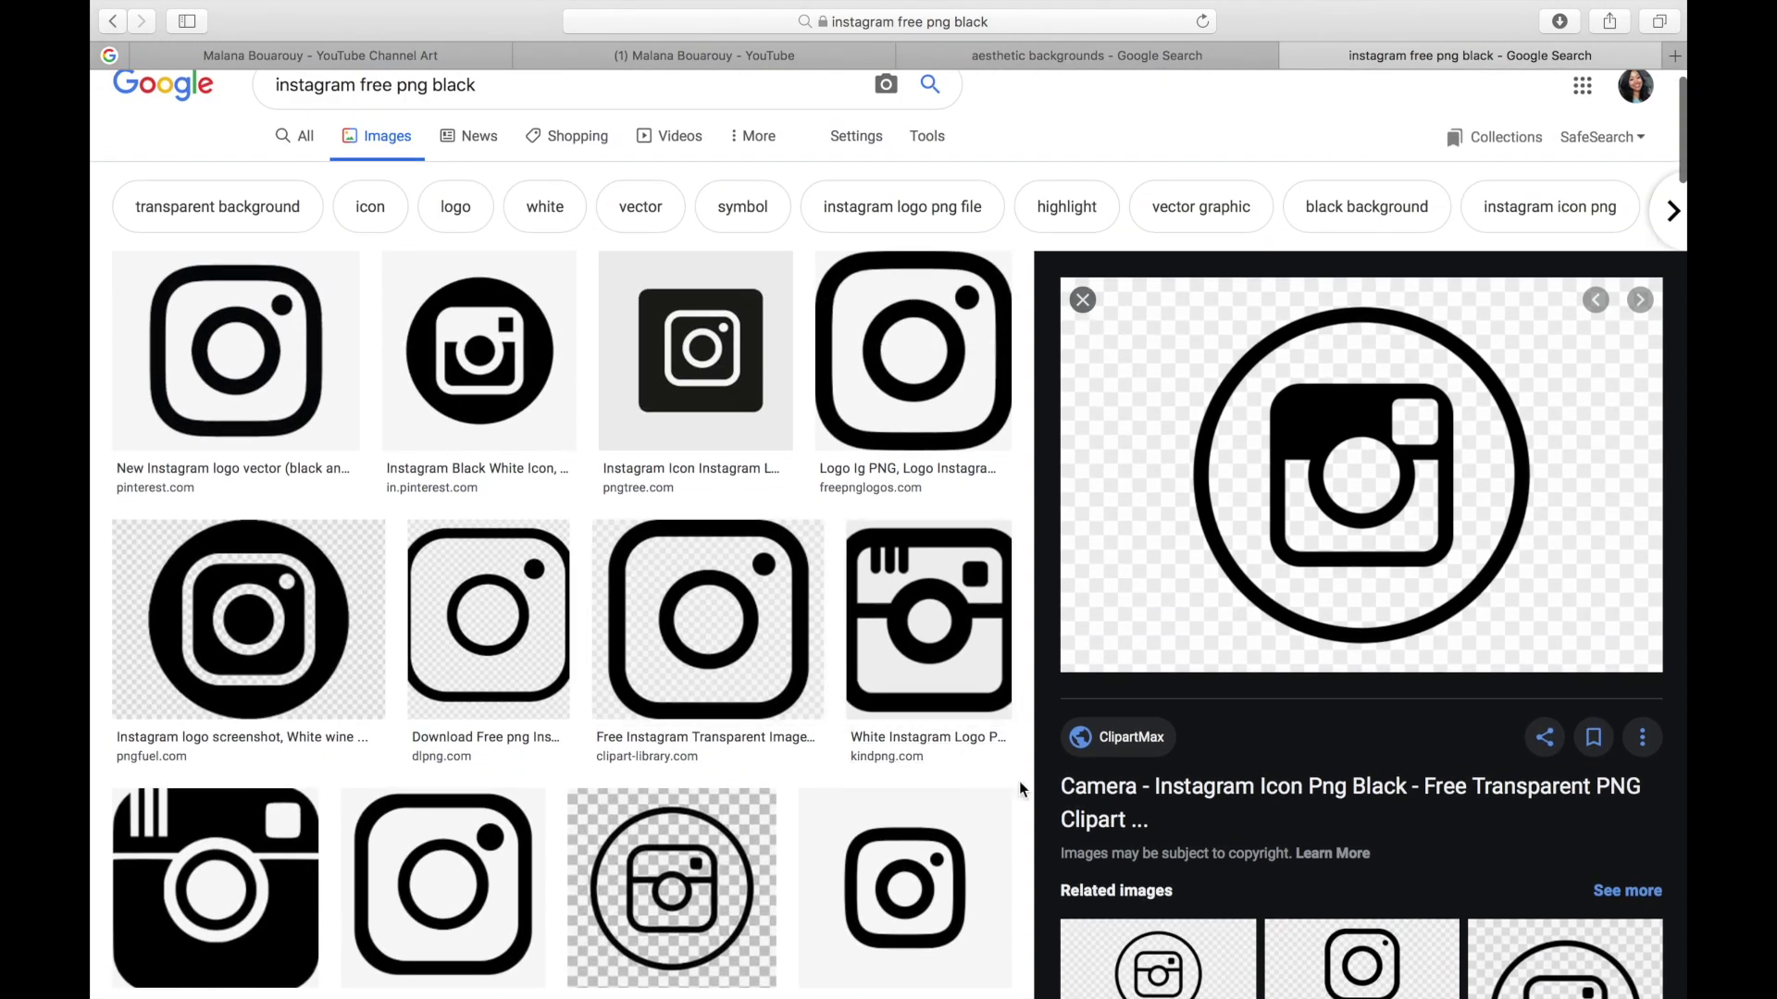
pyautogui.rightClick(1179, 556)
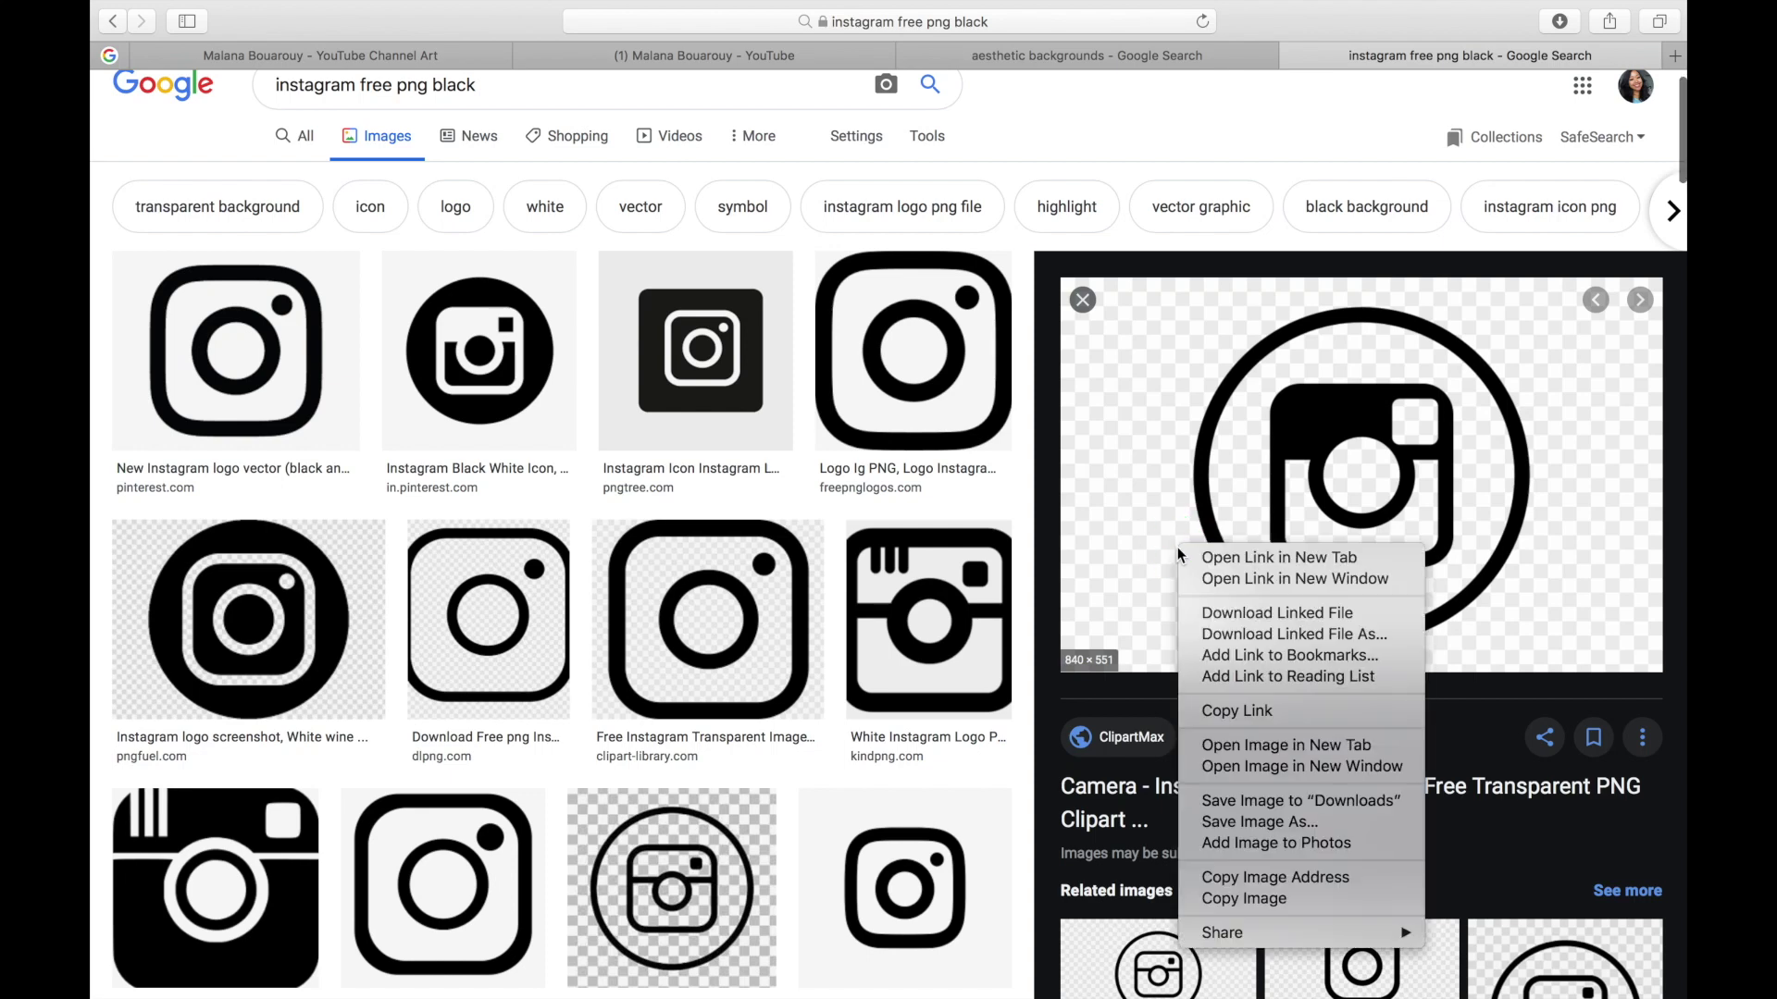
pyautogui.click(1249, 899)
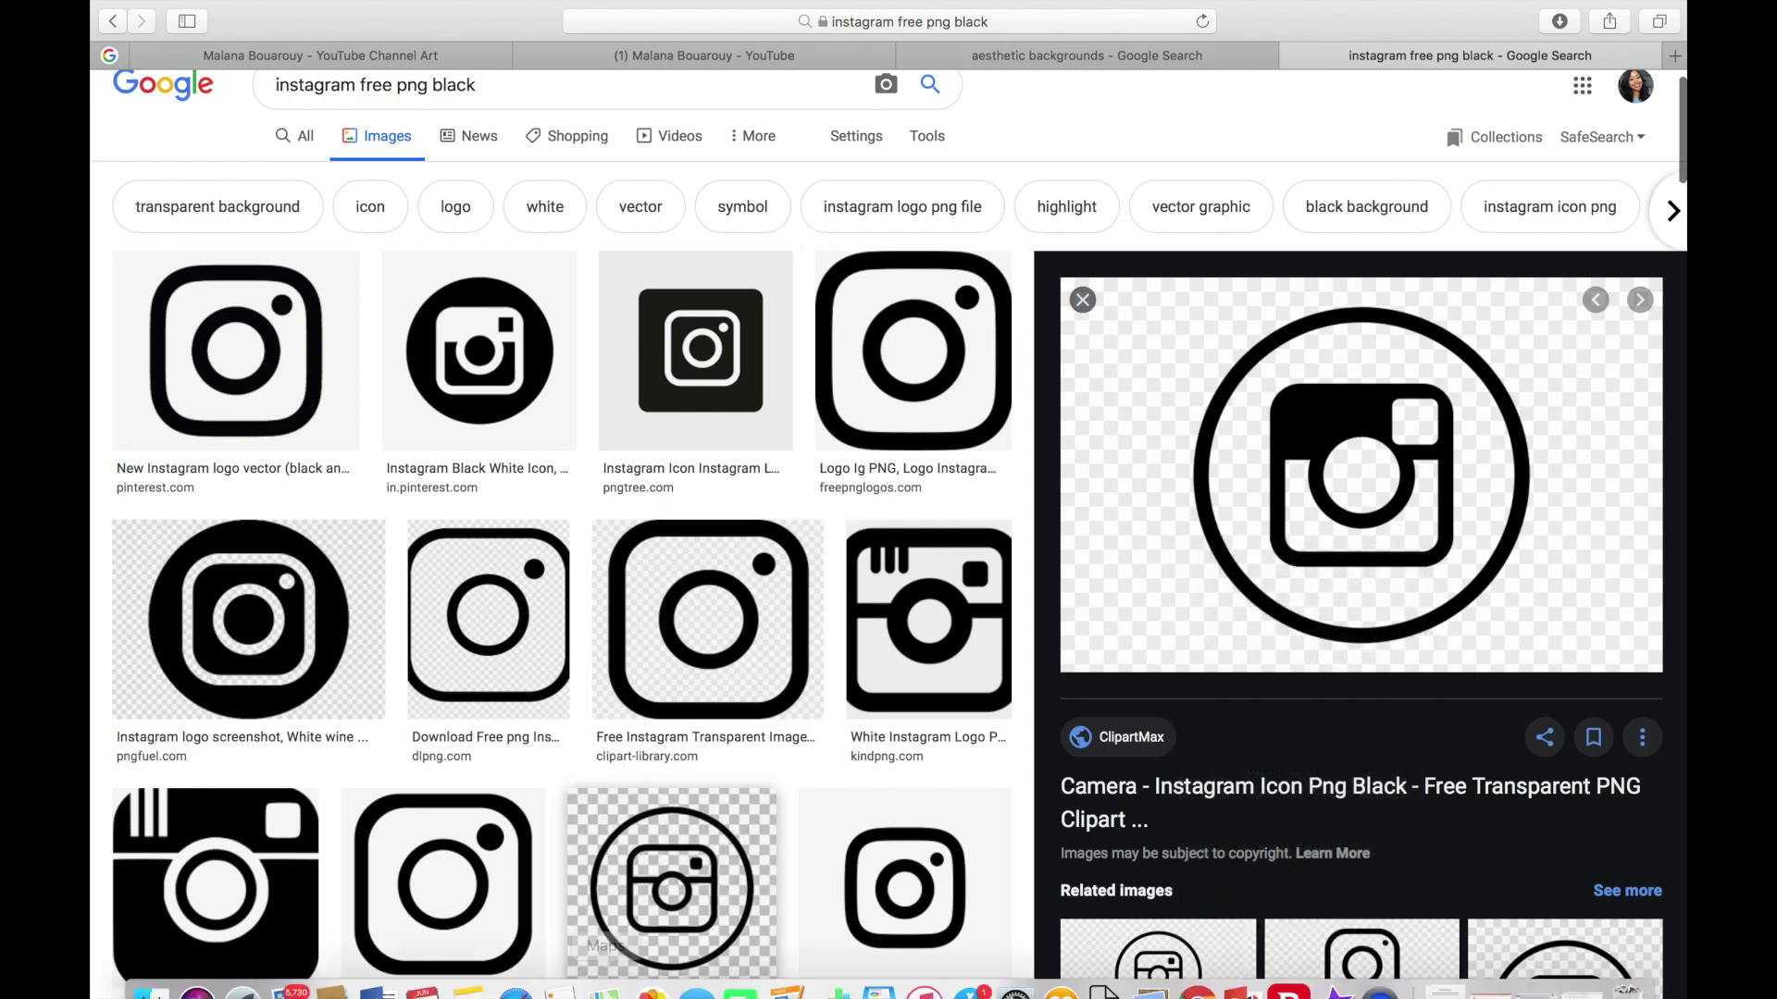
pyautogui.click(874, 970)
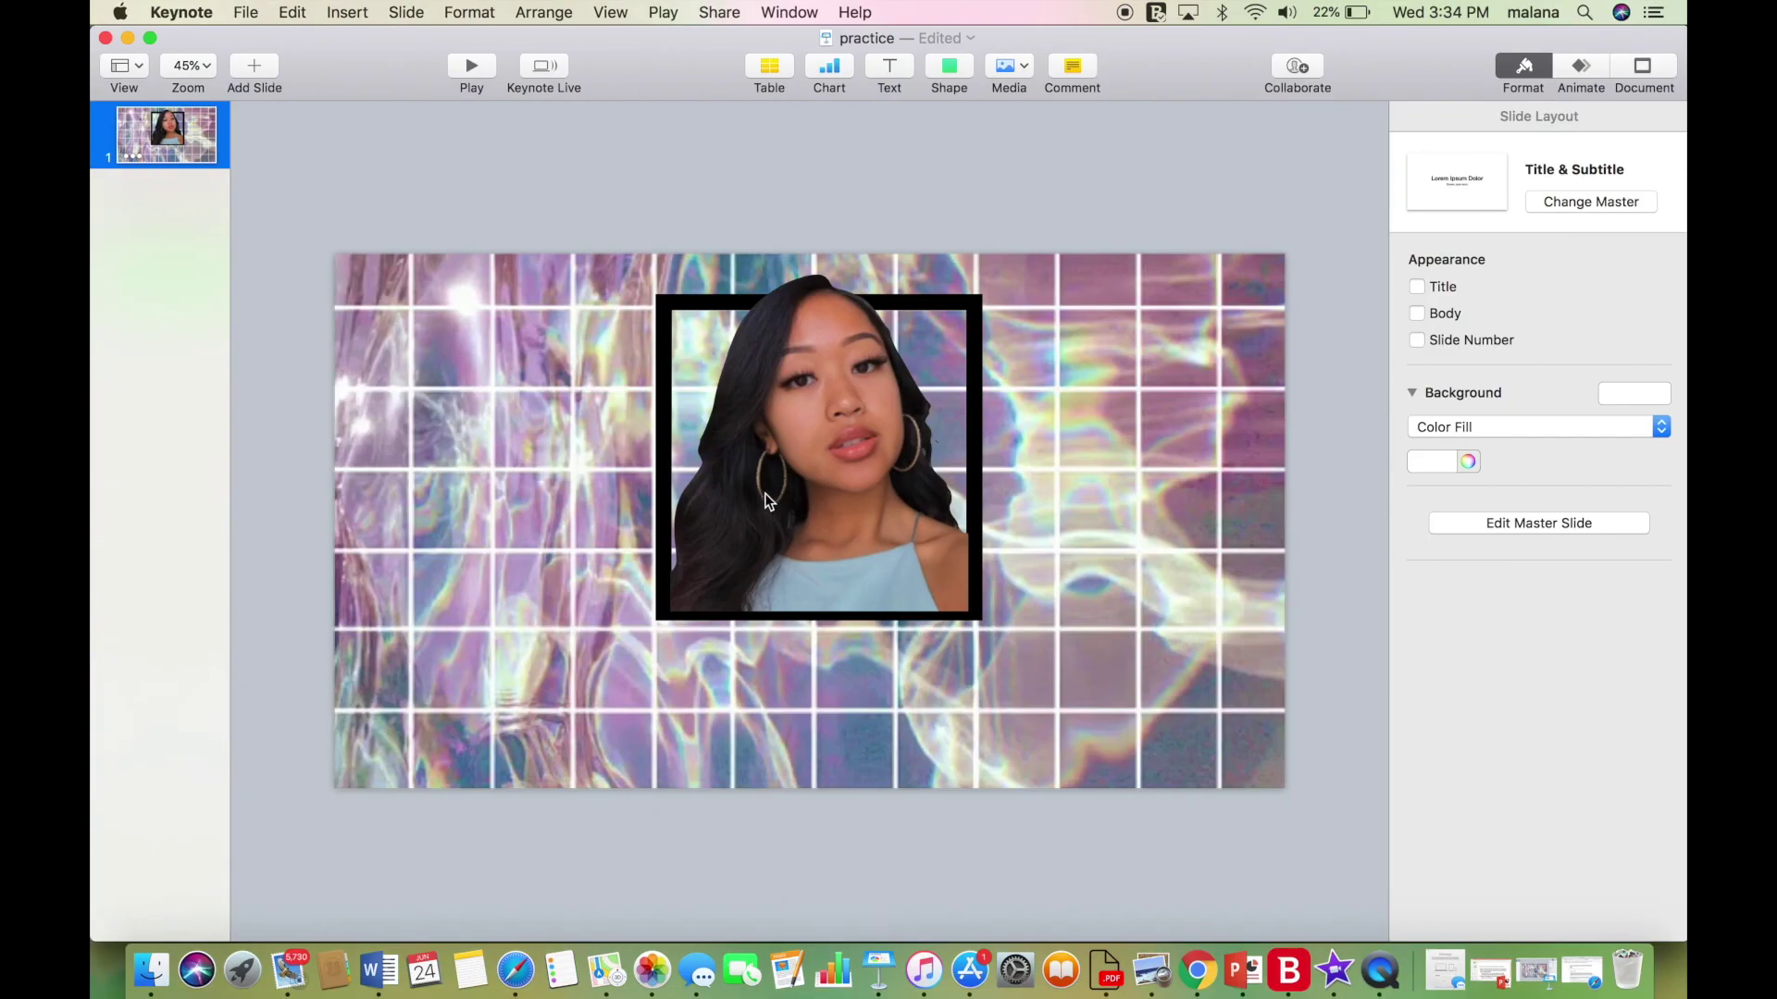
# Paste the Instagram icon and remove its white and checkerboard background with Instant Alpha.
pyautogui.press('super+v')
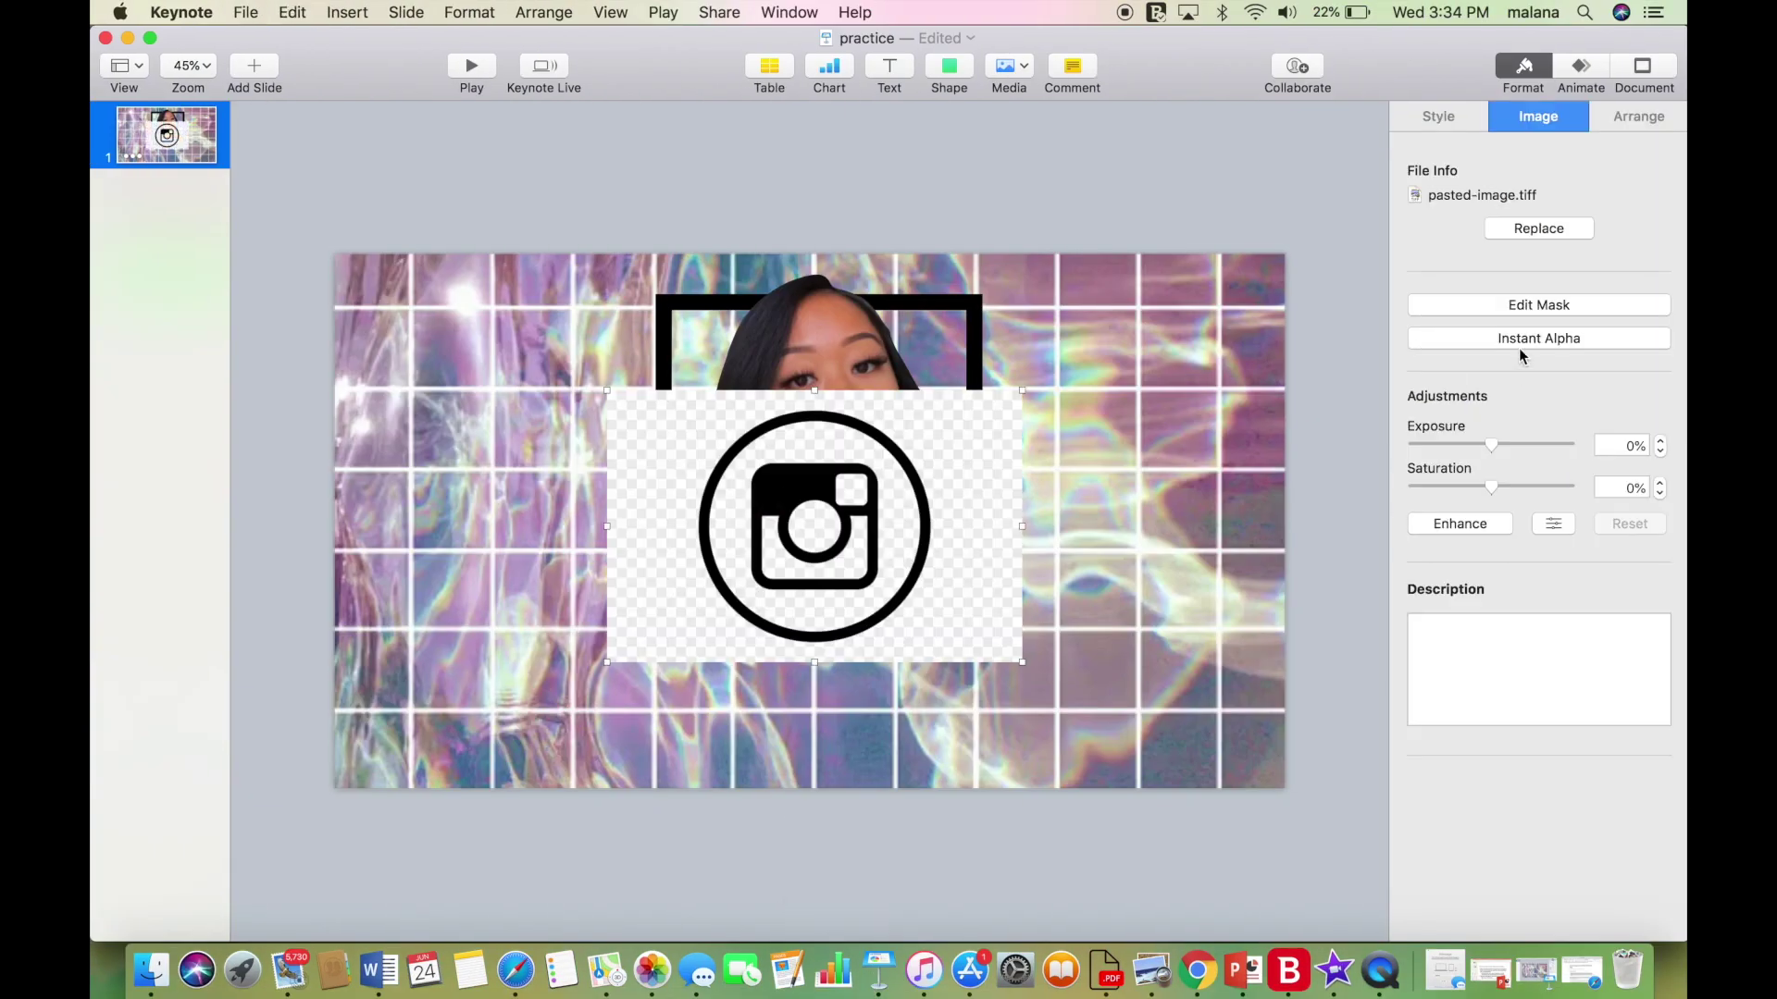
pyautogui.click(1520, 343)
pyautogui.moveTo(948, 591); pyautogui.dragTo(900, 493)
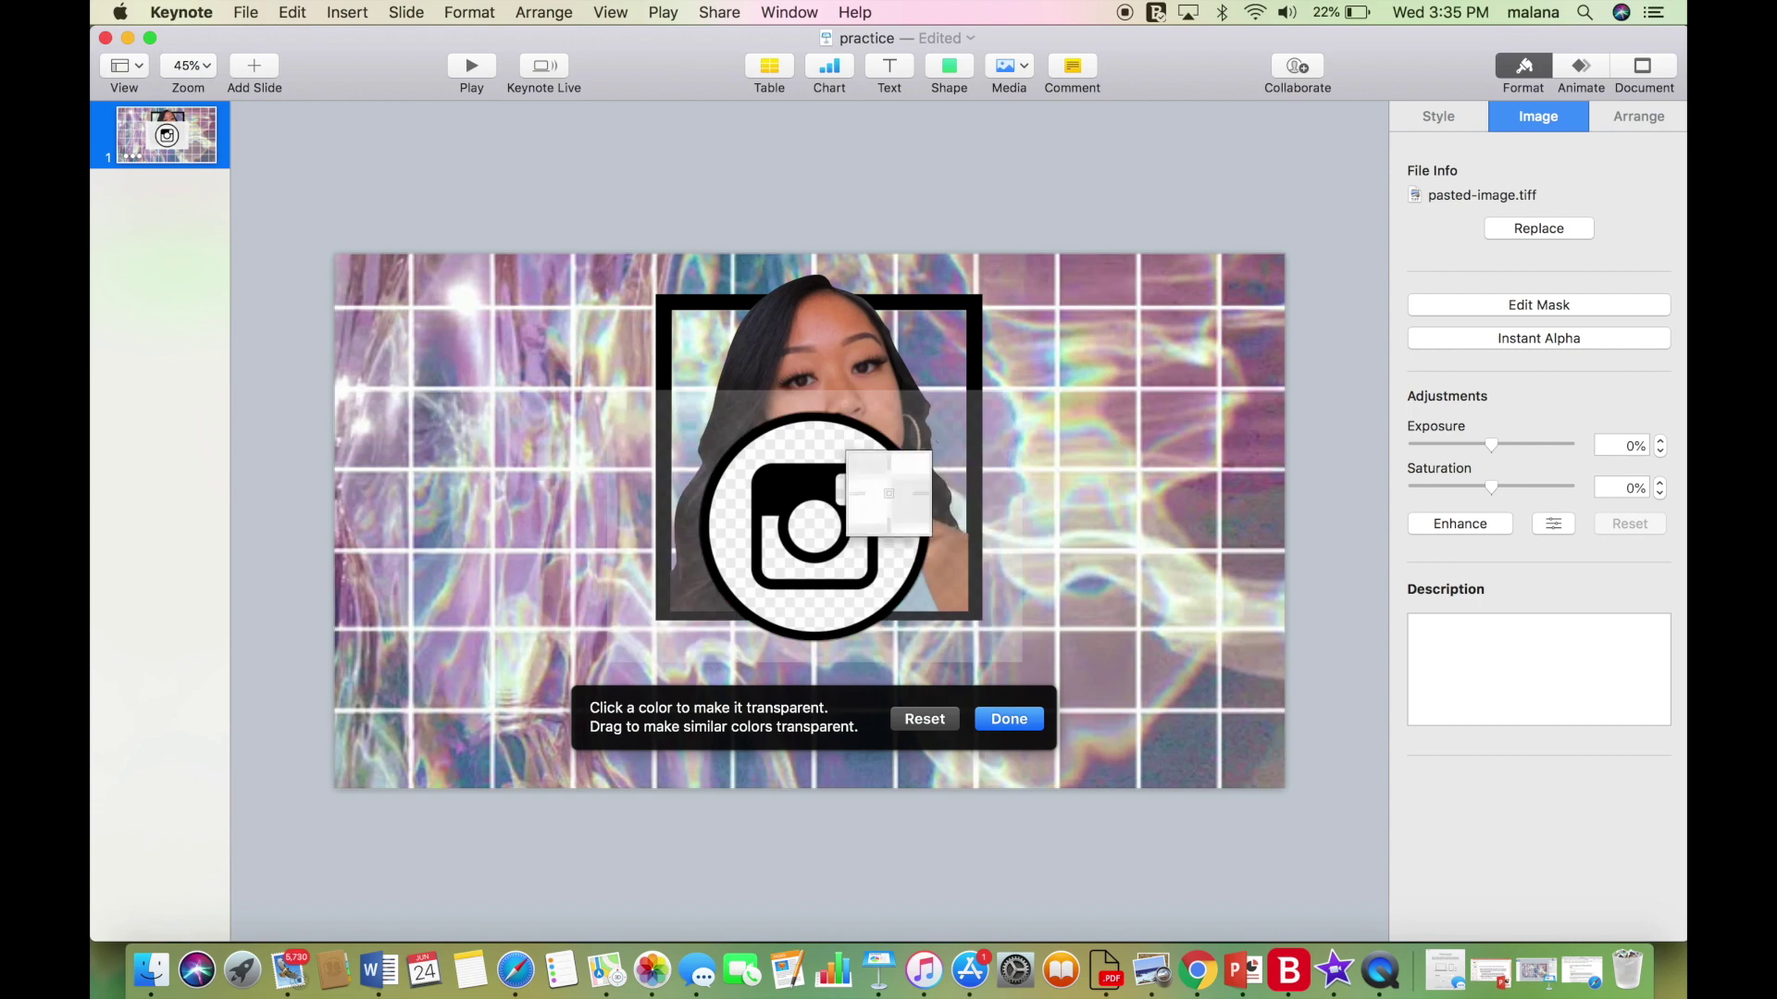
pyautogui.click(893, 505)
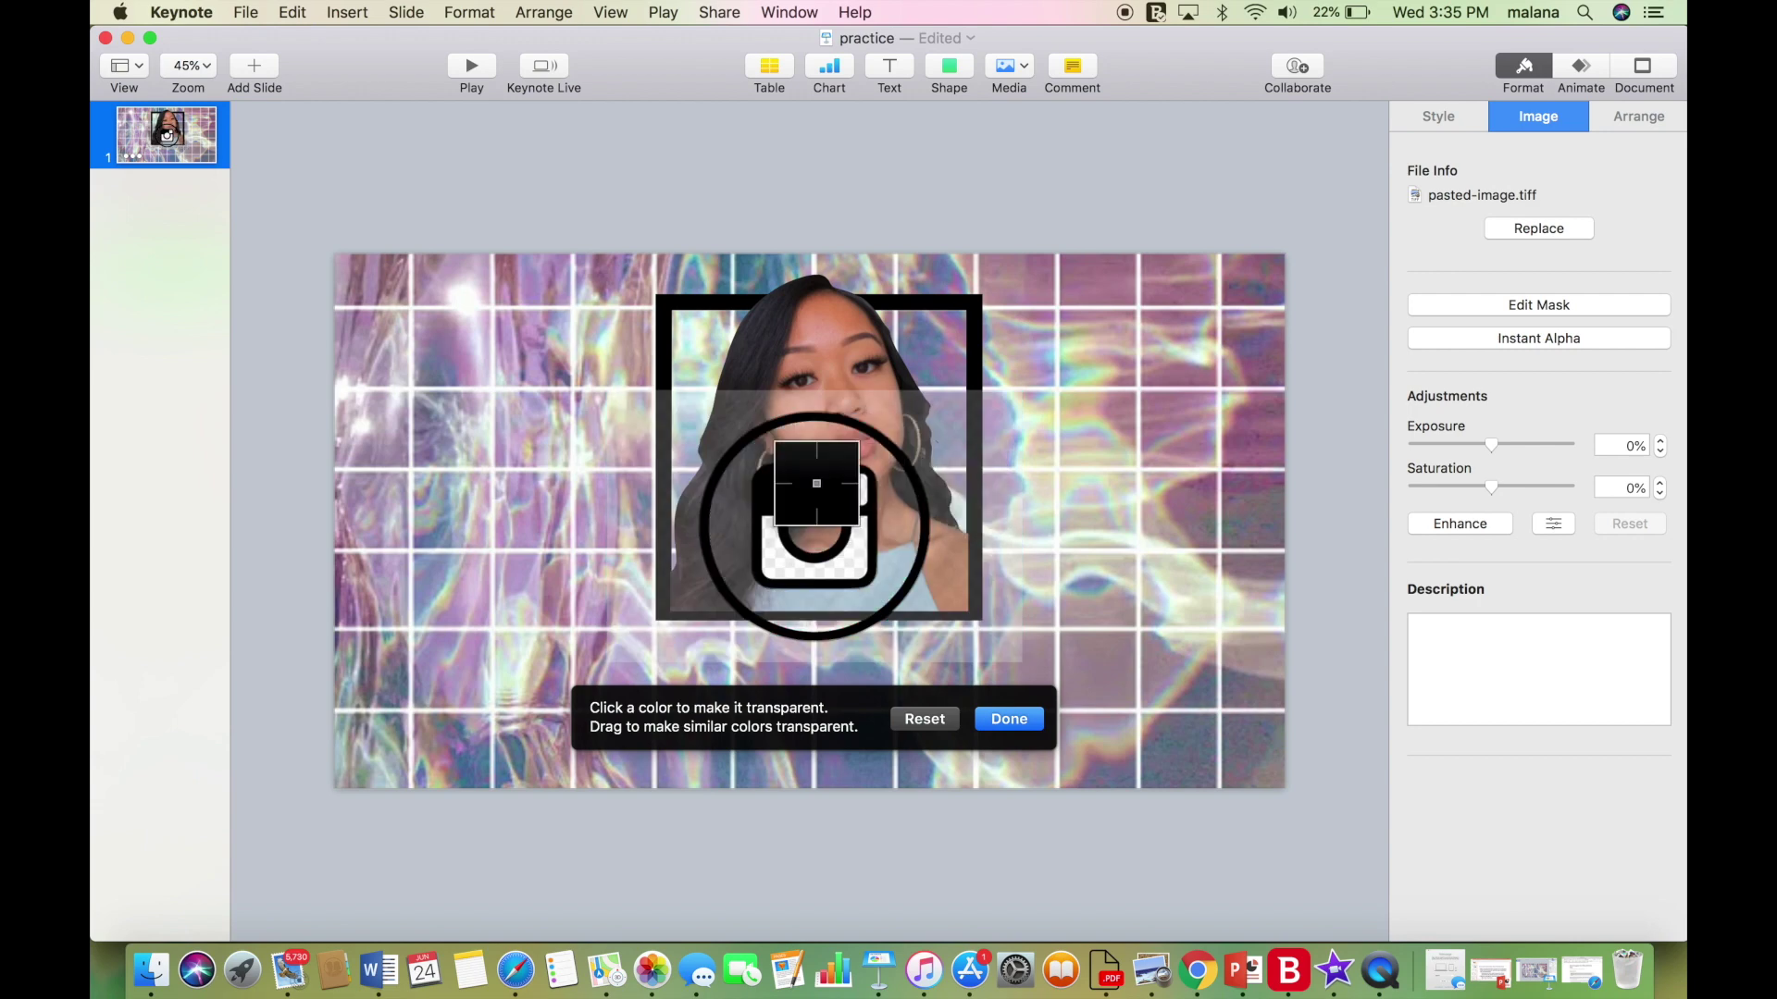
pyautogui.moveTo(819, 550); pyautogui.dragTo(544, 334)
pyautogui.click(1010, 720)
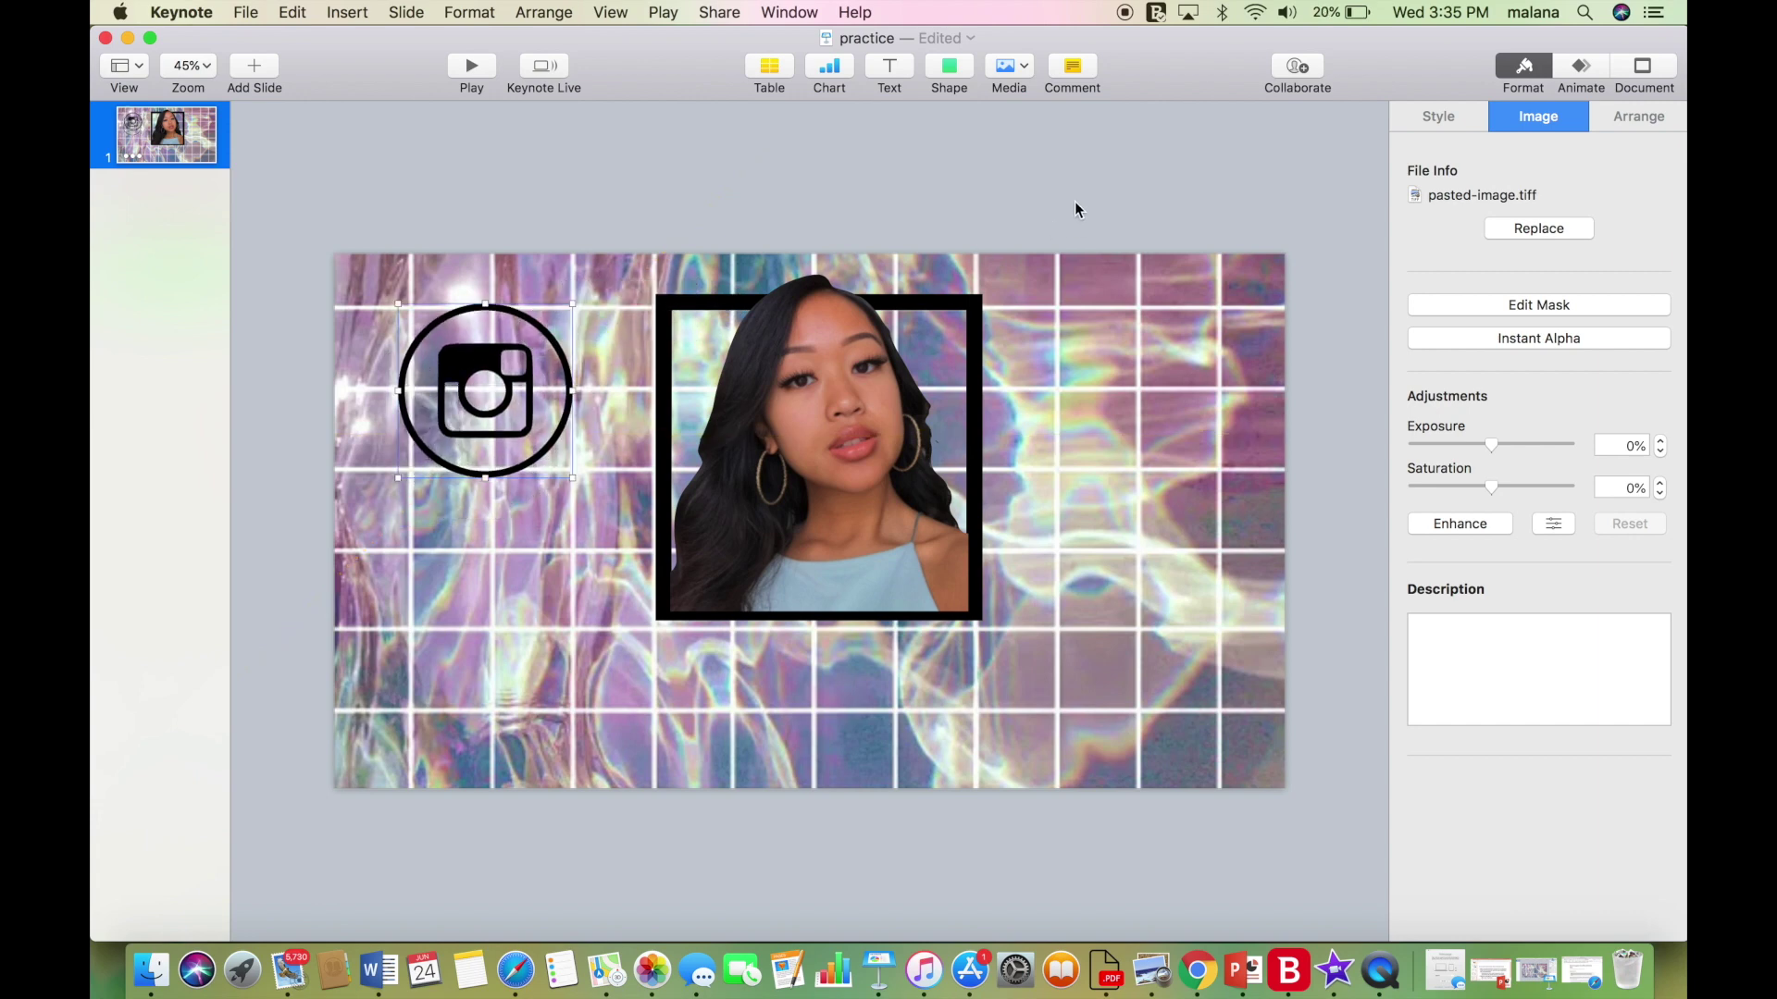
pyautogui.click(944, 77)
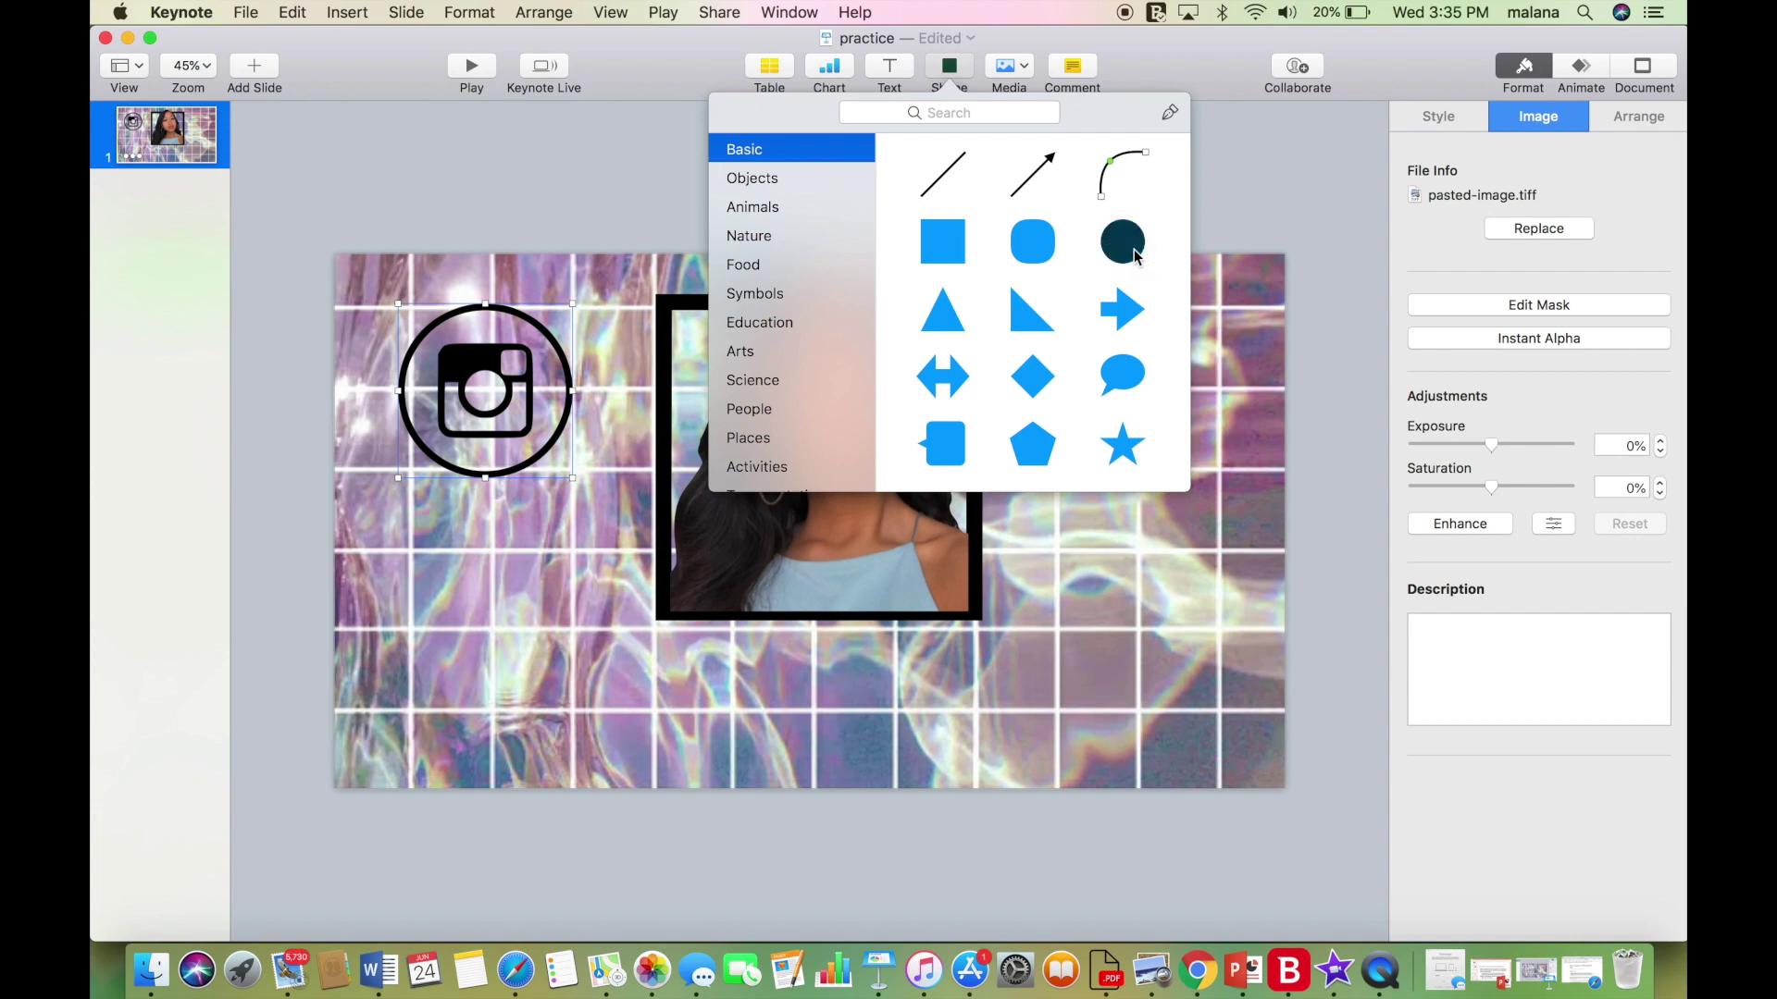
# Insert a circle, place it by the Instagram icon and fill it white.
pyautogui.click(1122, 242)
pyautogui.moveTo(811, 530); pyautogui.dragTo(634, 235)
pyautogui.moveTo(520, 350); pyautogui.dragTo(443, 556)
pyautogui.click(1612, 363)
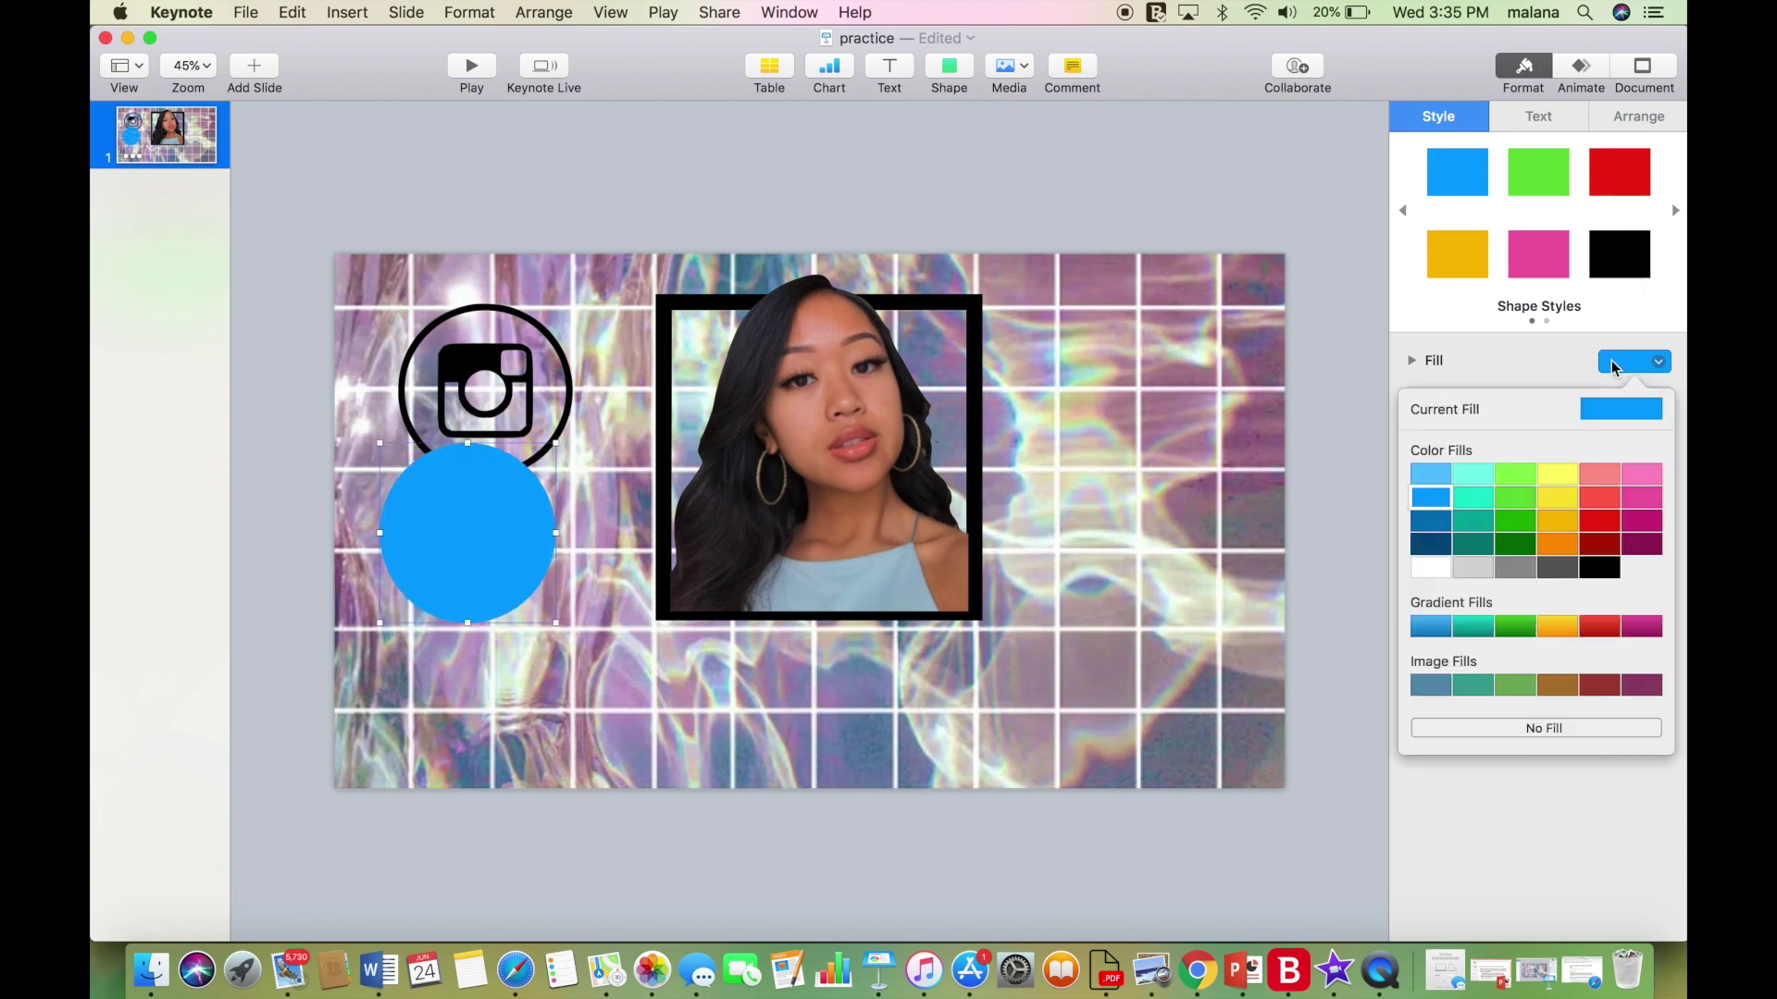
pyautogui.click(1431, 568)
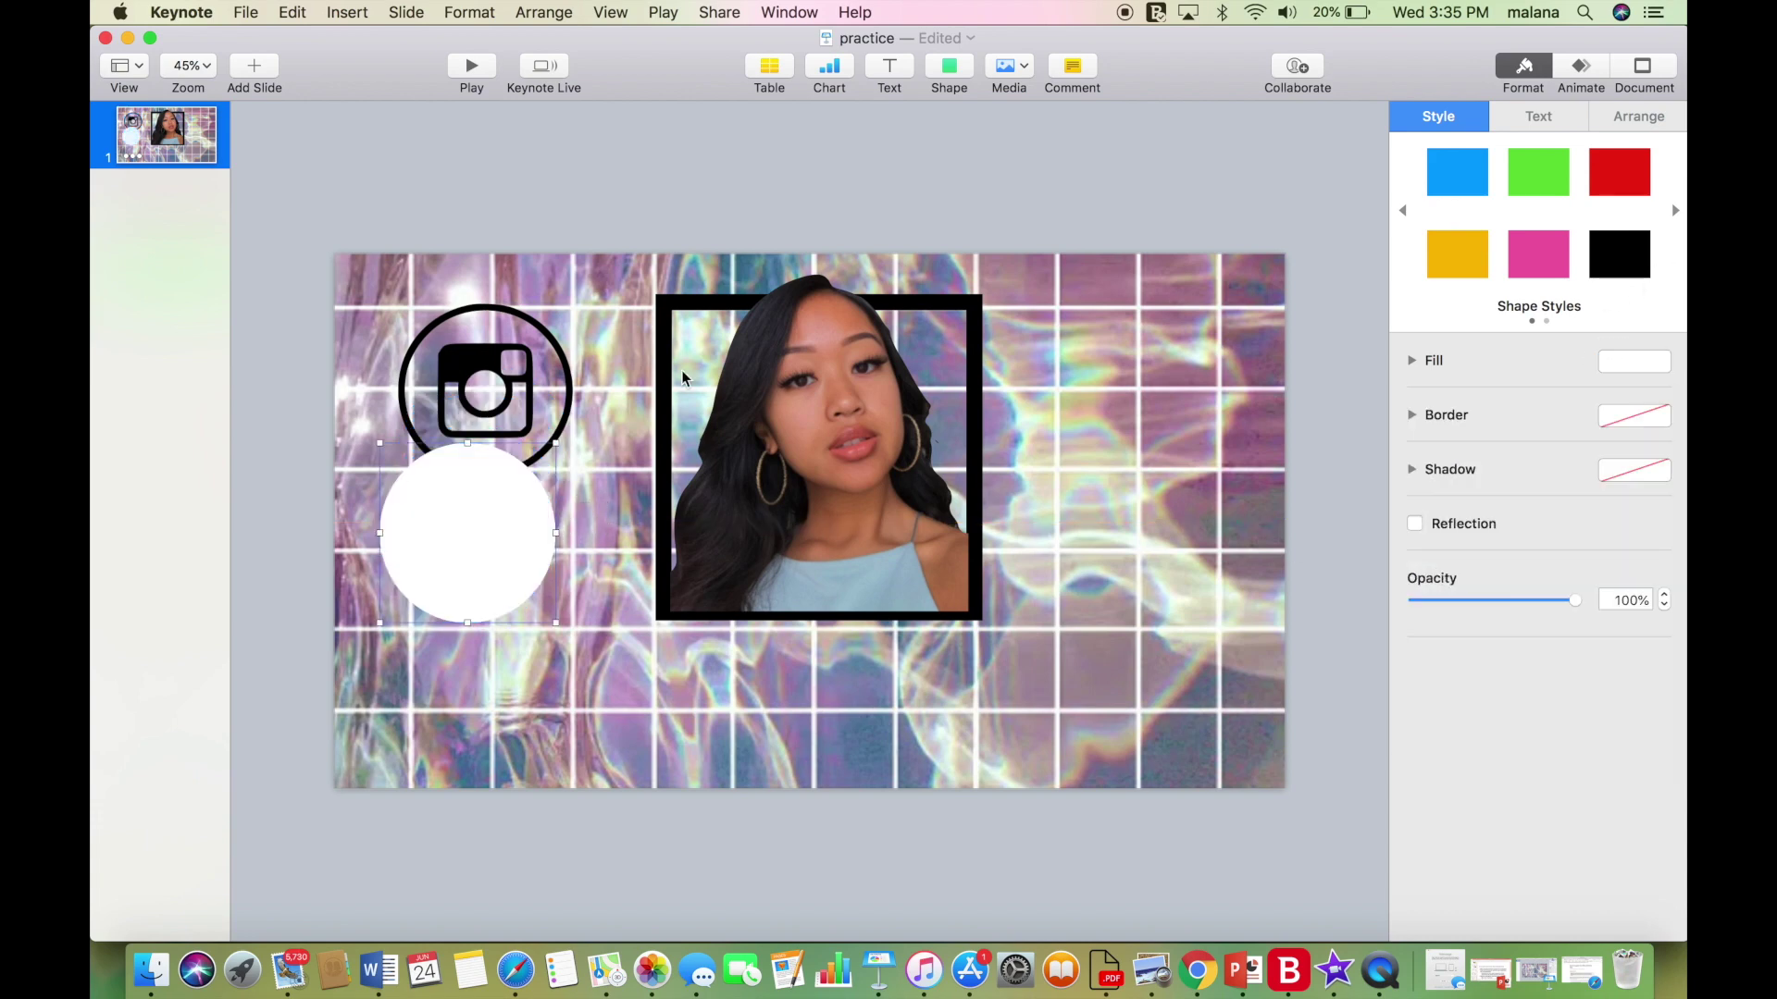
# Put the white circle behind the icon, then align and resize both to match.
pyautogui.click(535, 331)
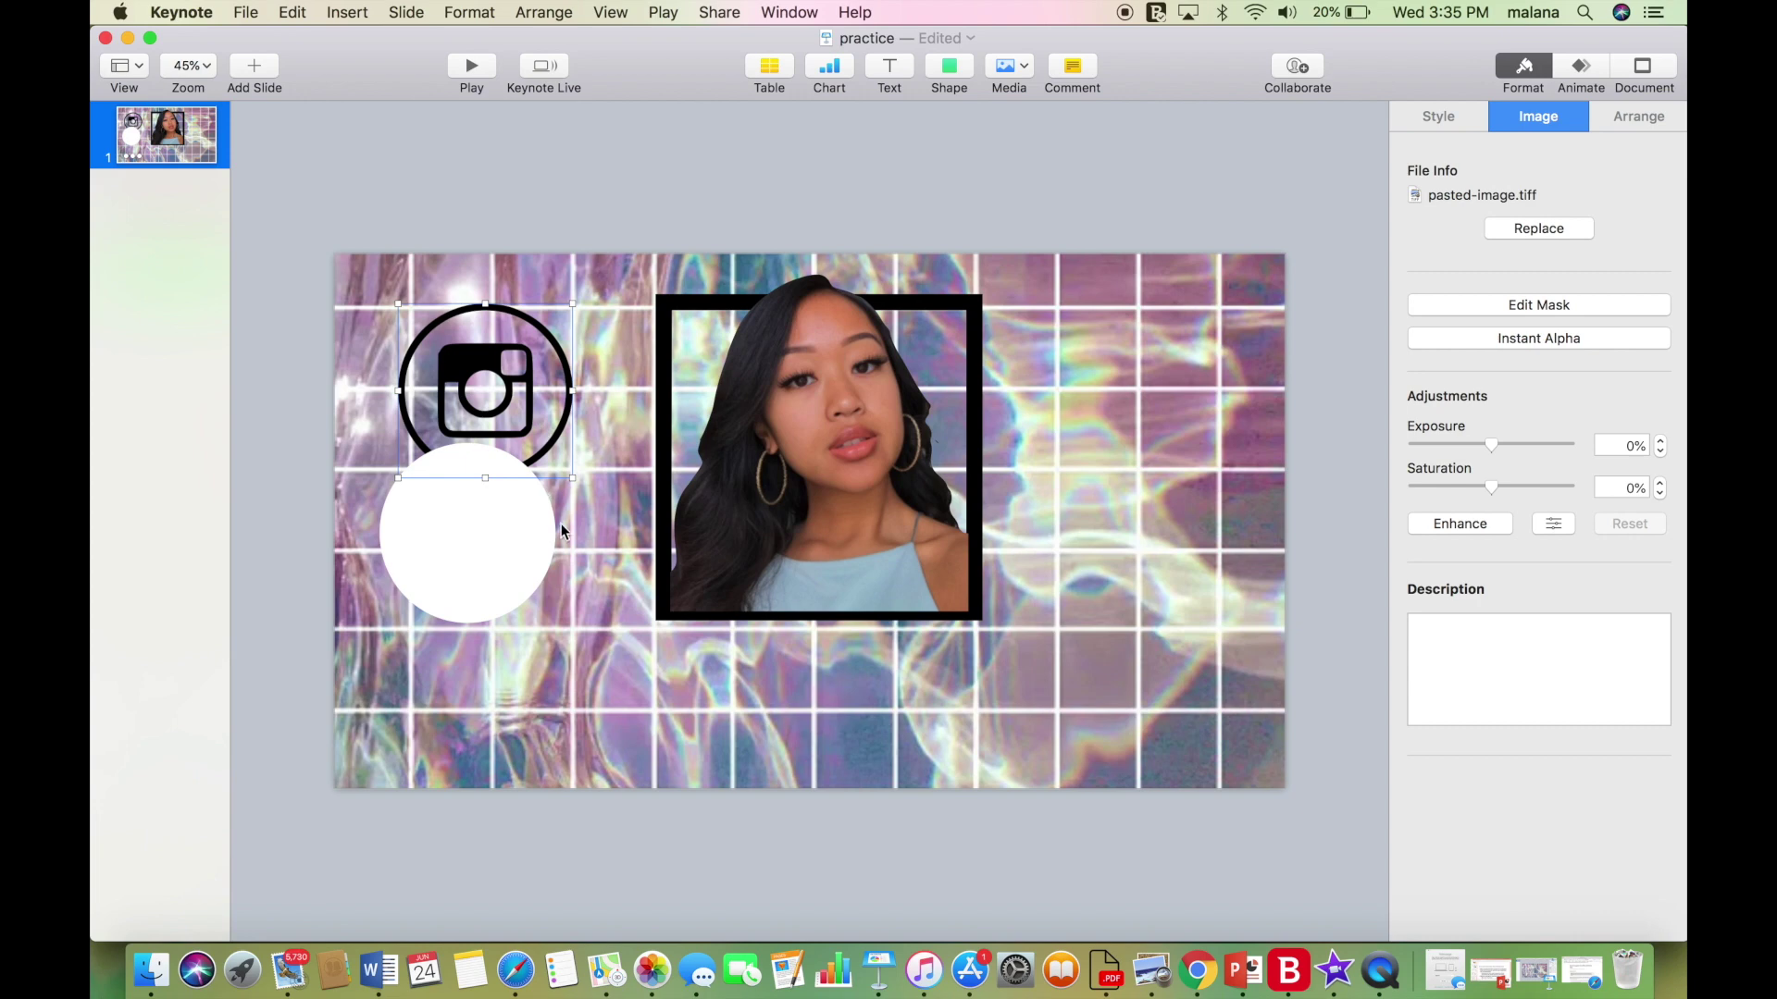
pyautogui.click(502, 530)
pyautogui.press('Tab')
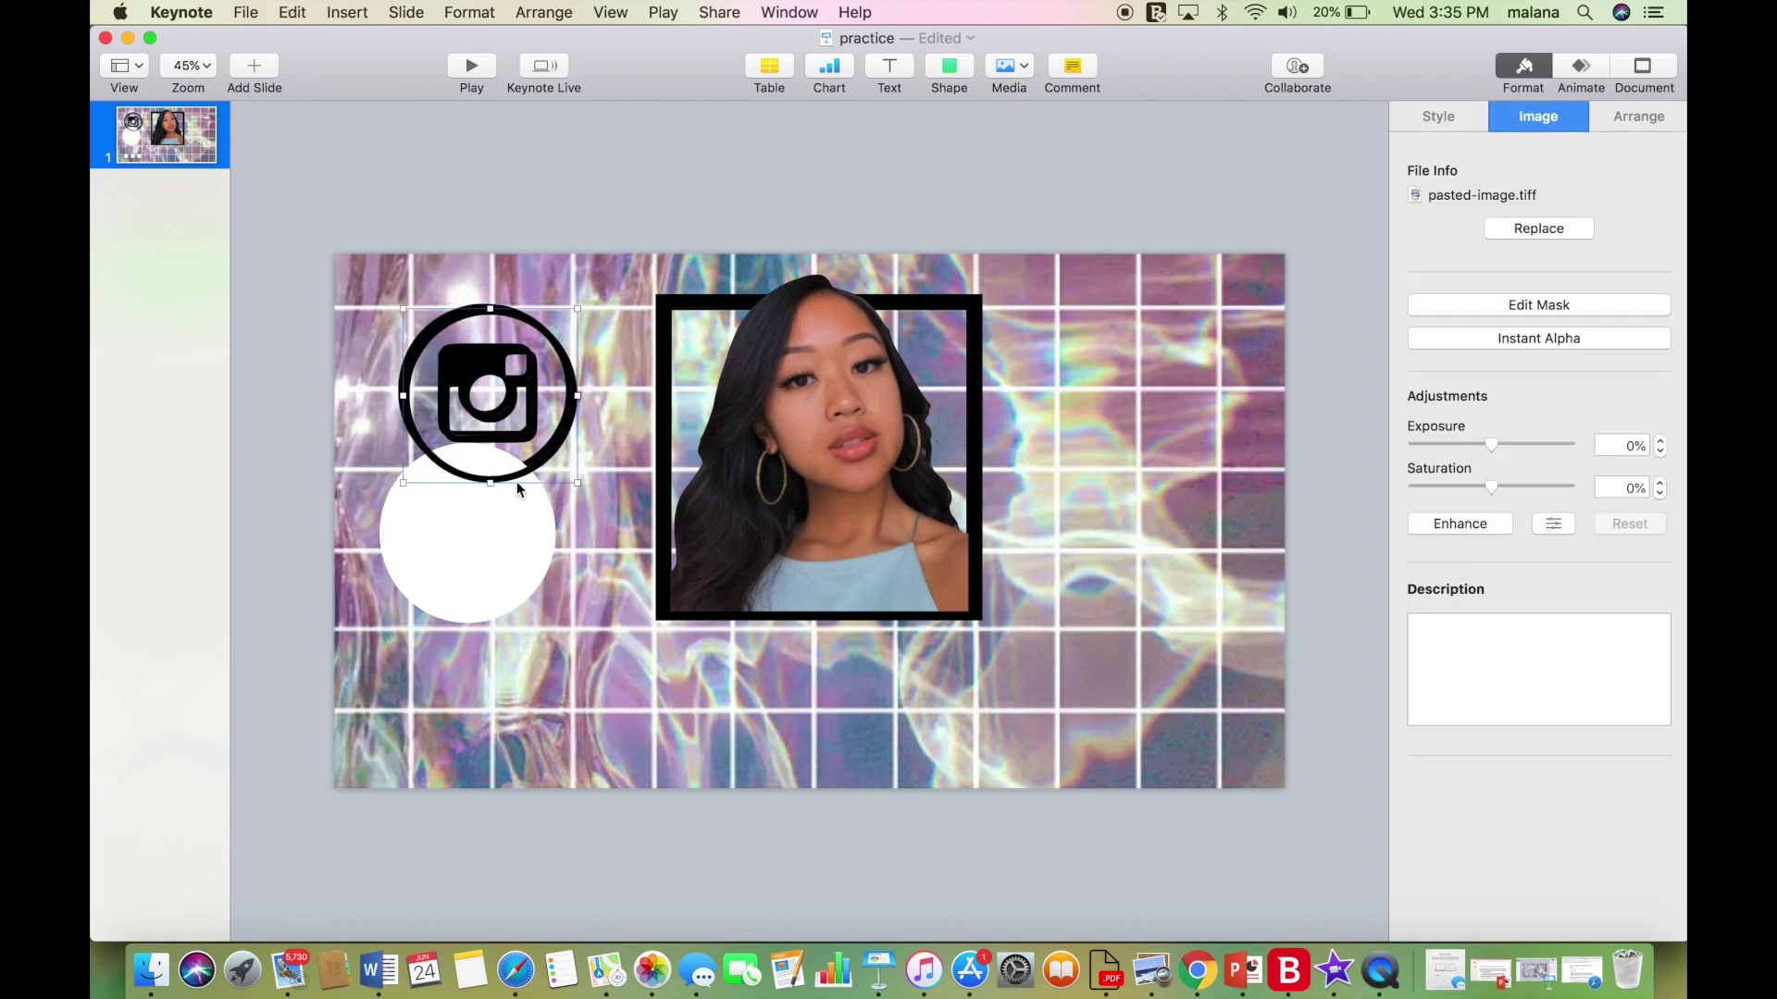
pyautogui.moveTo(480, 560); pyautogui.dragTo(500, 427)
pyautogui.moveTo(483, 339); pyautogui.dragTo(477, 316)
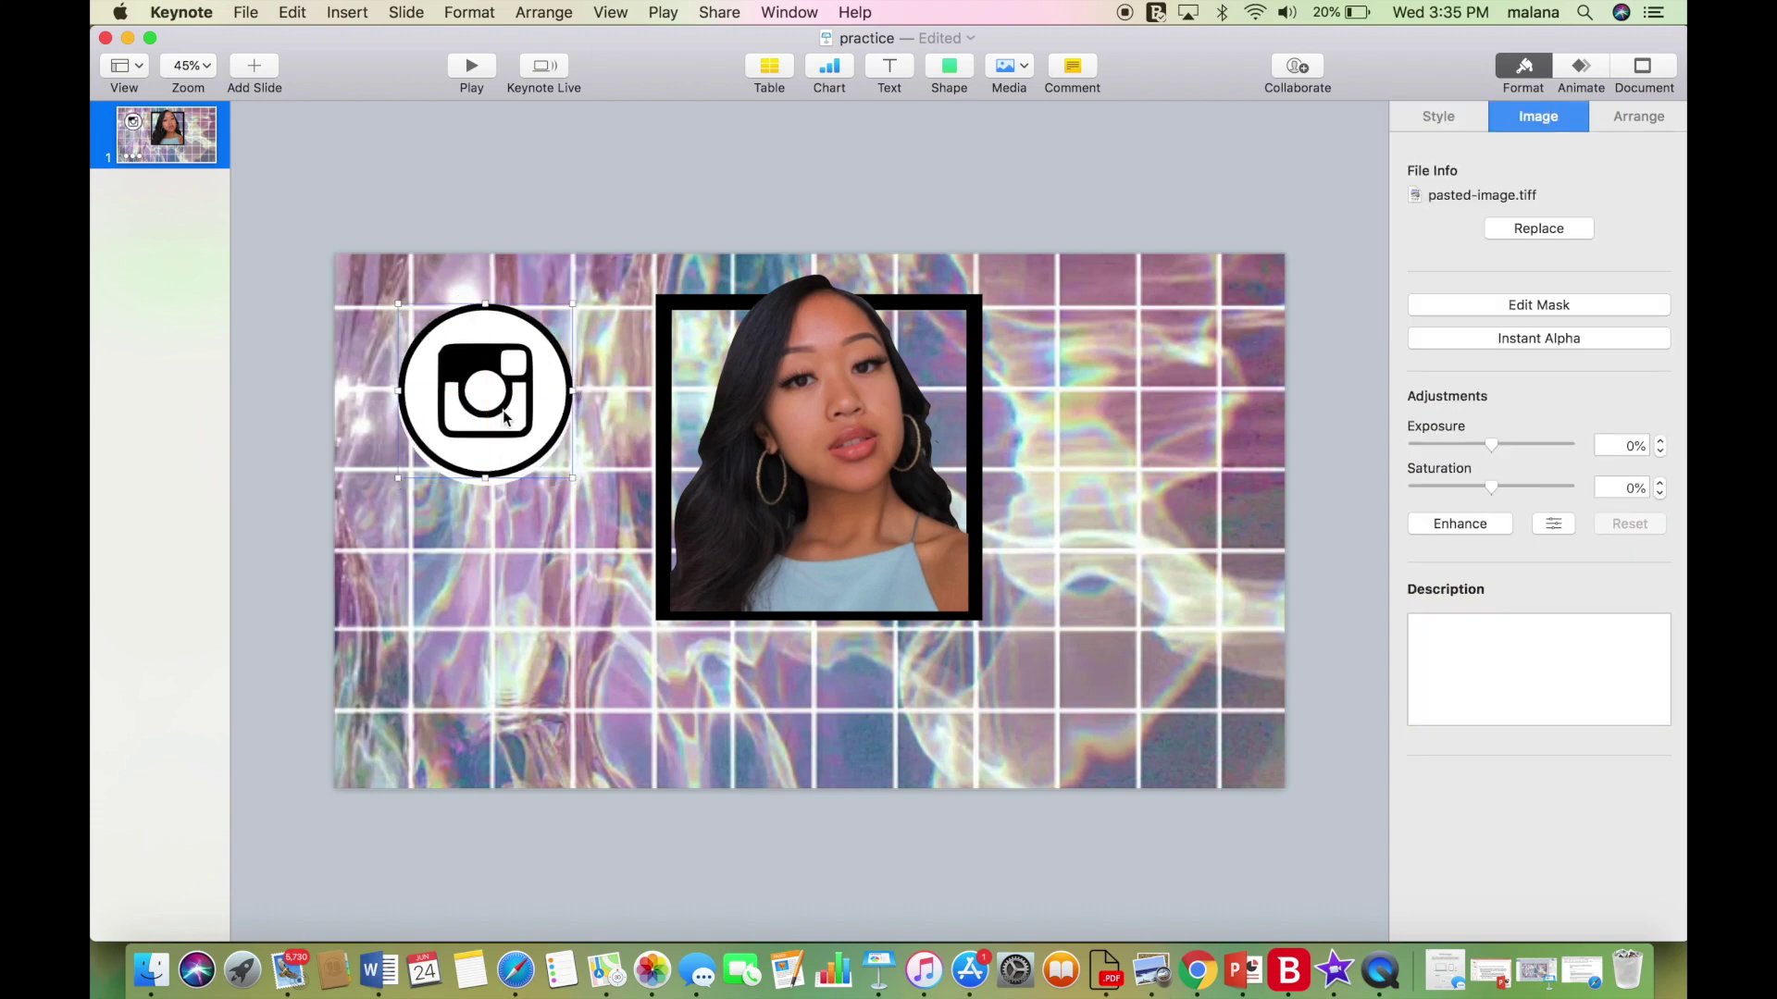
pyautogui.moveTo(519, 449); pyautogui.dragTo(504, 452)
pyautogui.moveTo(576, 303); pyautogui.dragTo(567, 306)
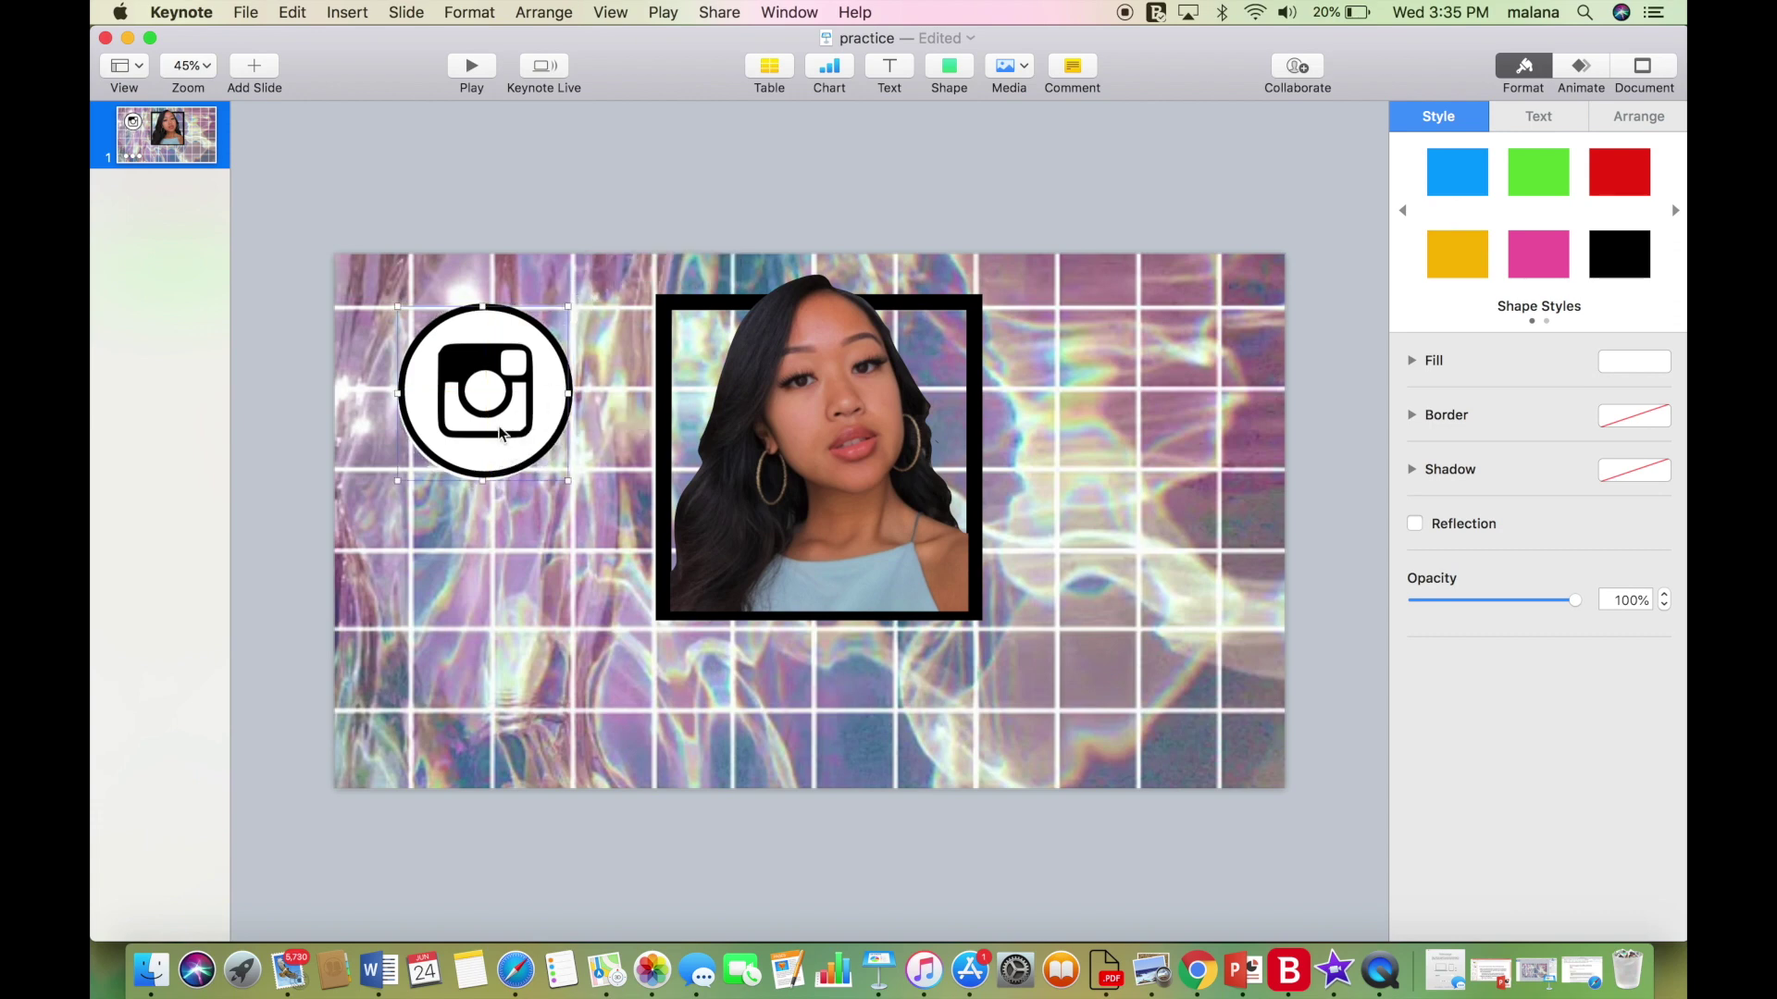
pyautogui.moveTo(397, 481); pyautogui.dragTo(400, 476)
pyautogui.click(535, 184)
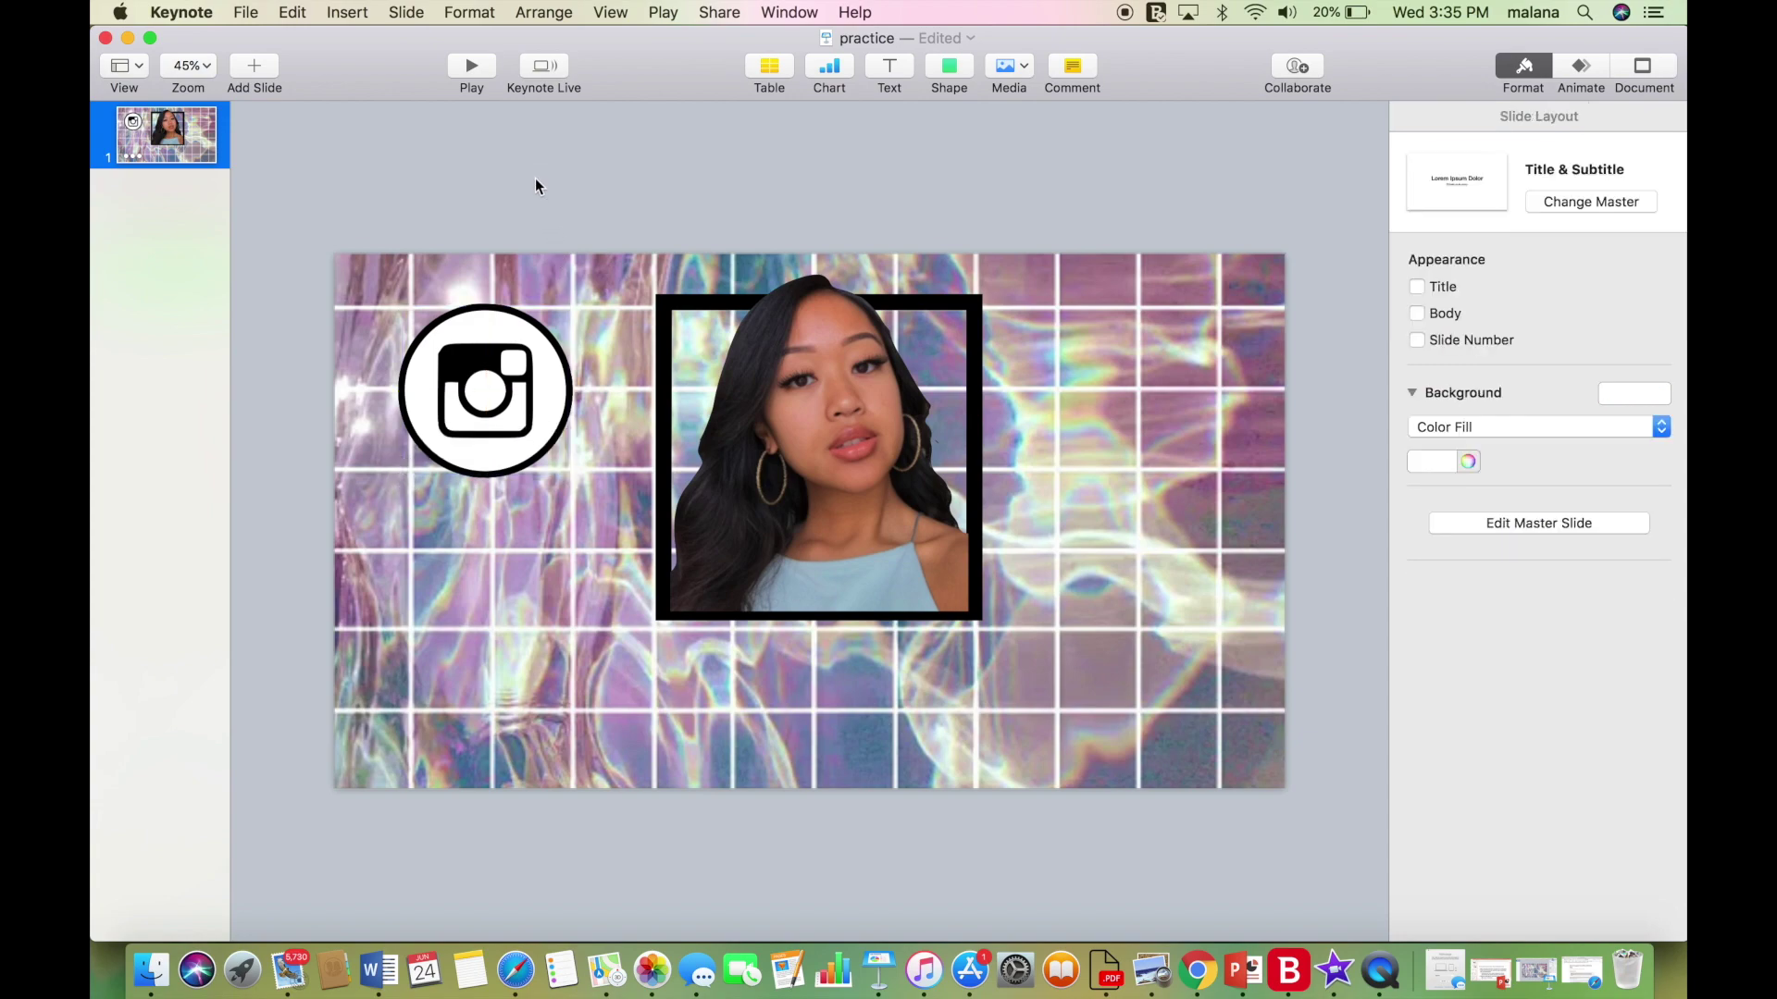
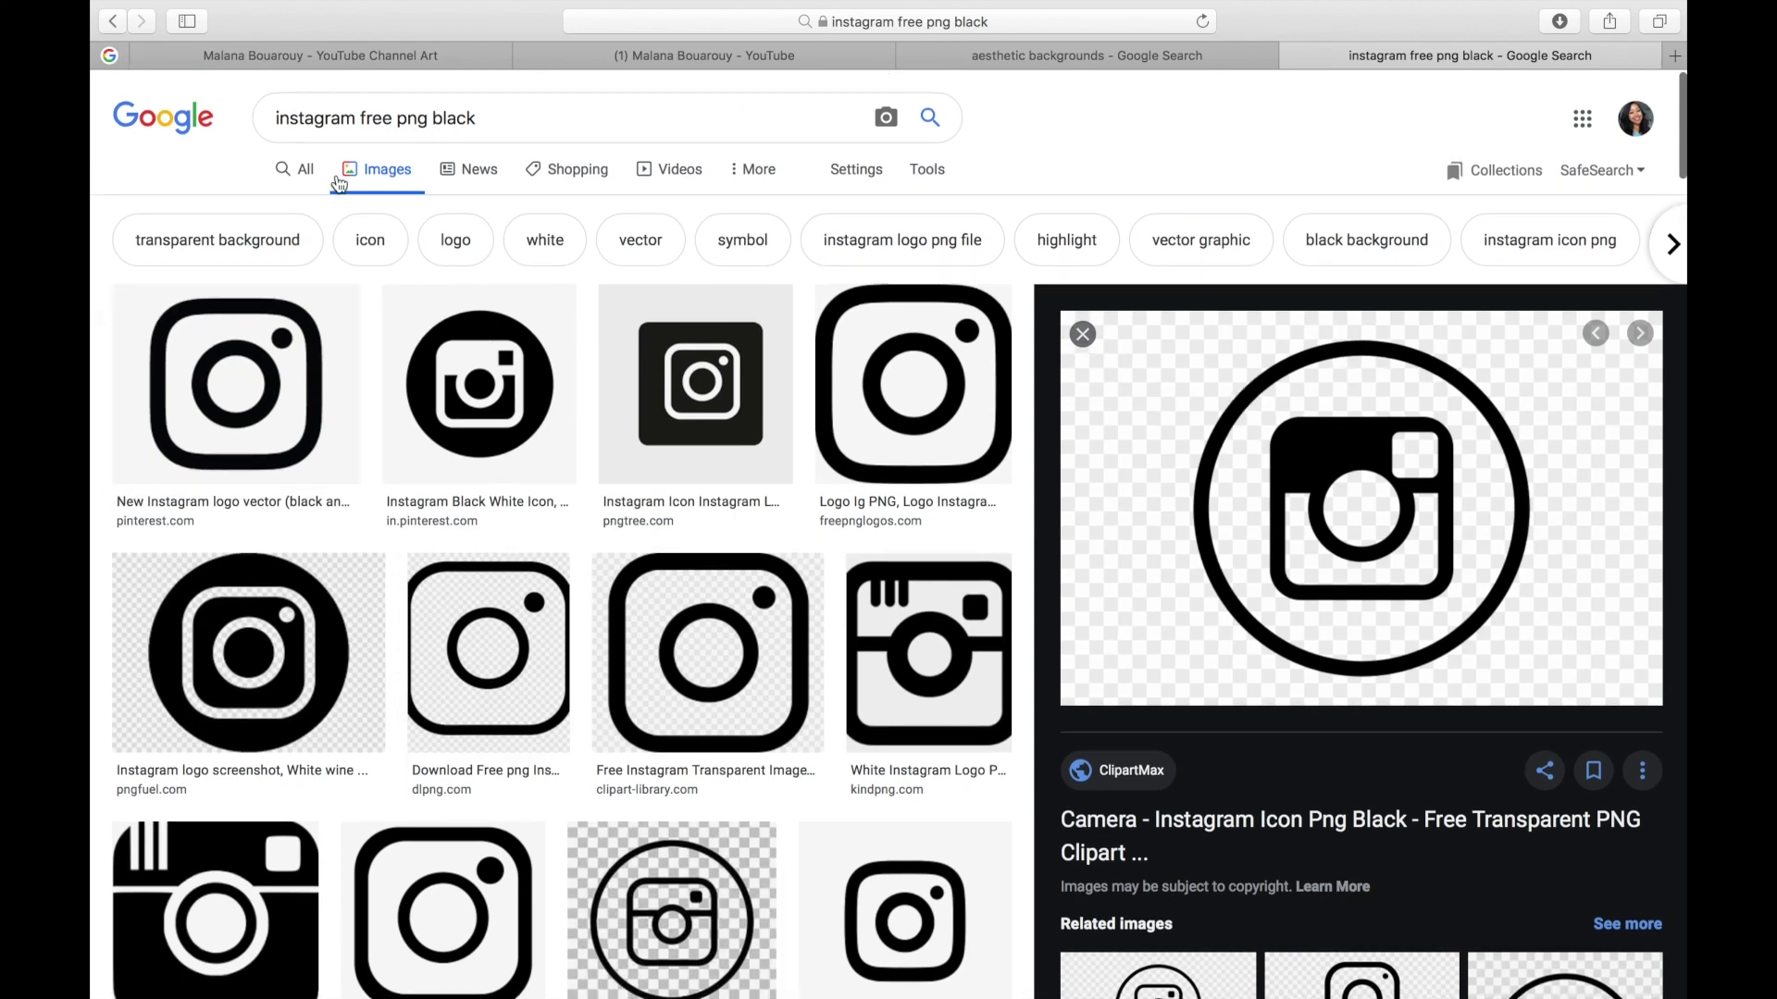
# Change the Google Images search from 'instagram' to 'twitter free png black'.
pyautogui.doubleClick(357, 118)
pyautogui.press('BackSpace')
pyautogui.write('twitter')
pyautogui.press('Return')
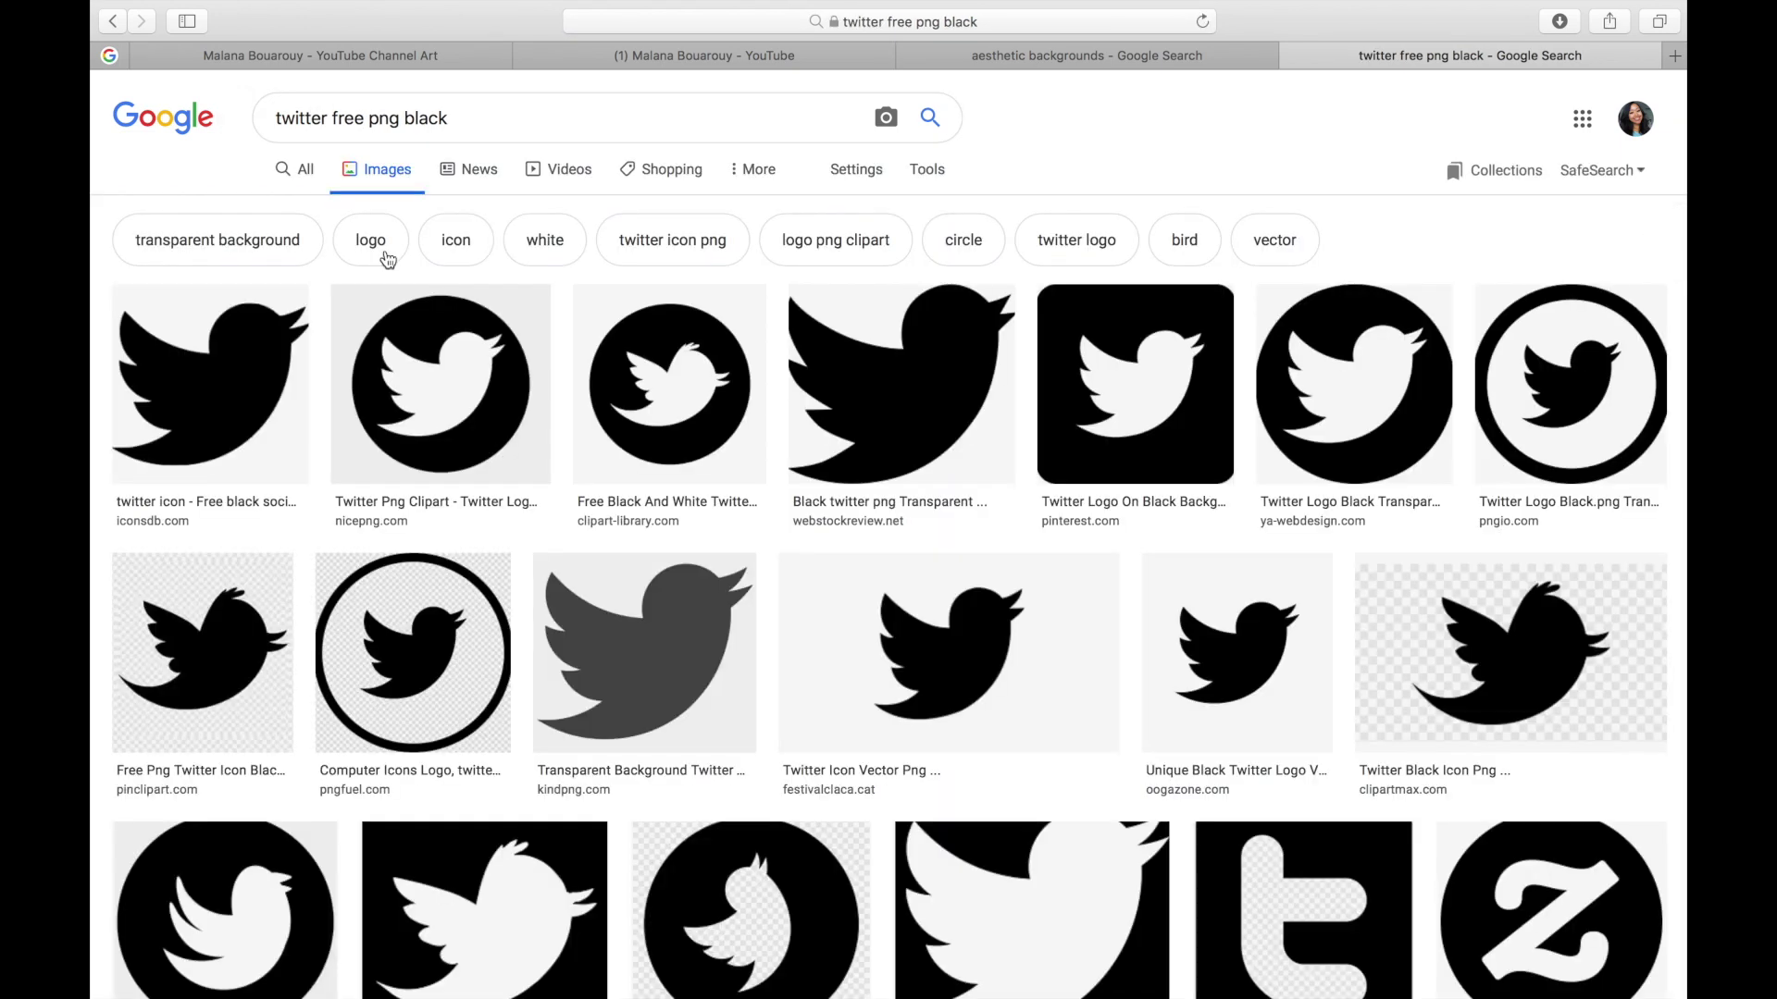
# Copy the circled black Twitter logo PNG from the pngio result and return to Keynote.
pyautogui.scroll(-5, 1261, 515)
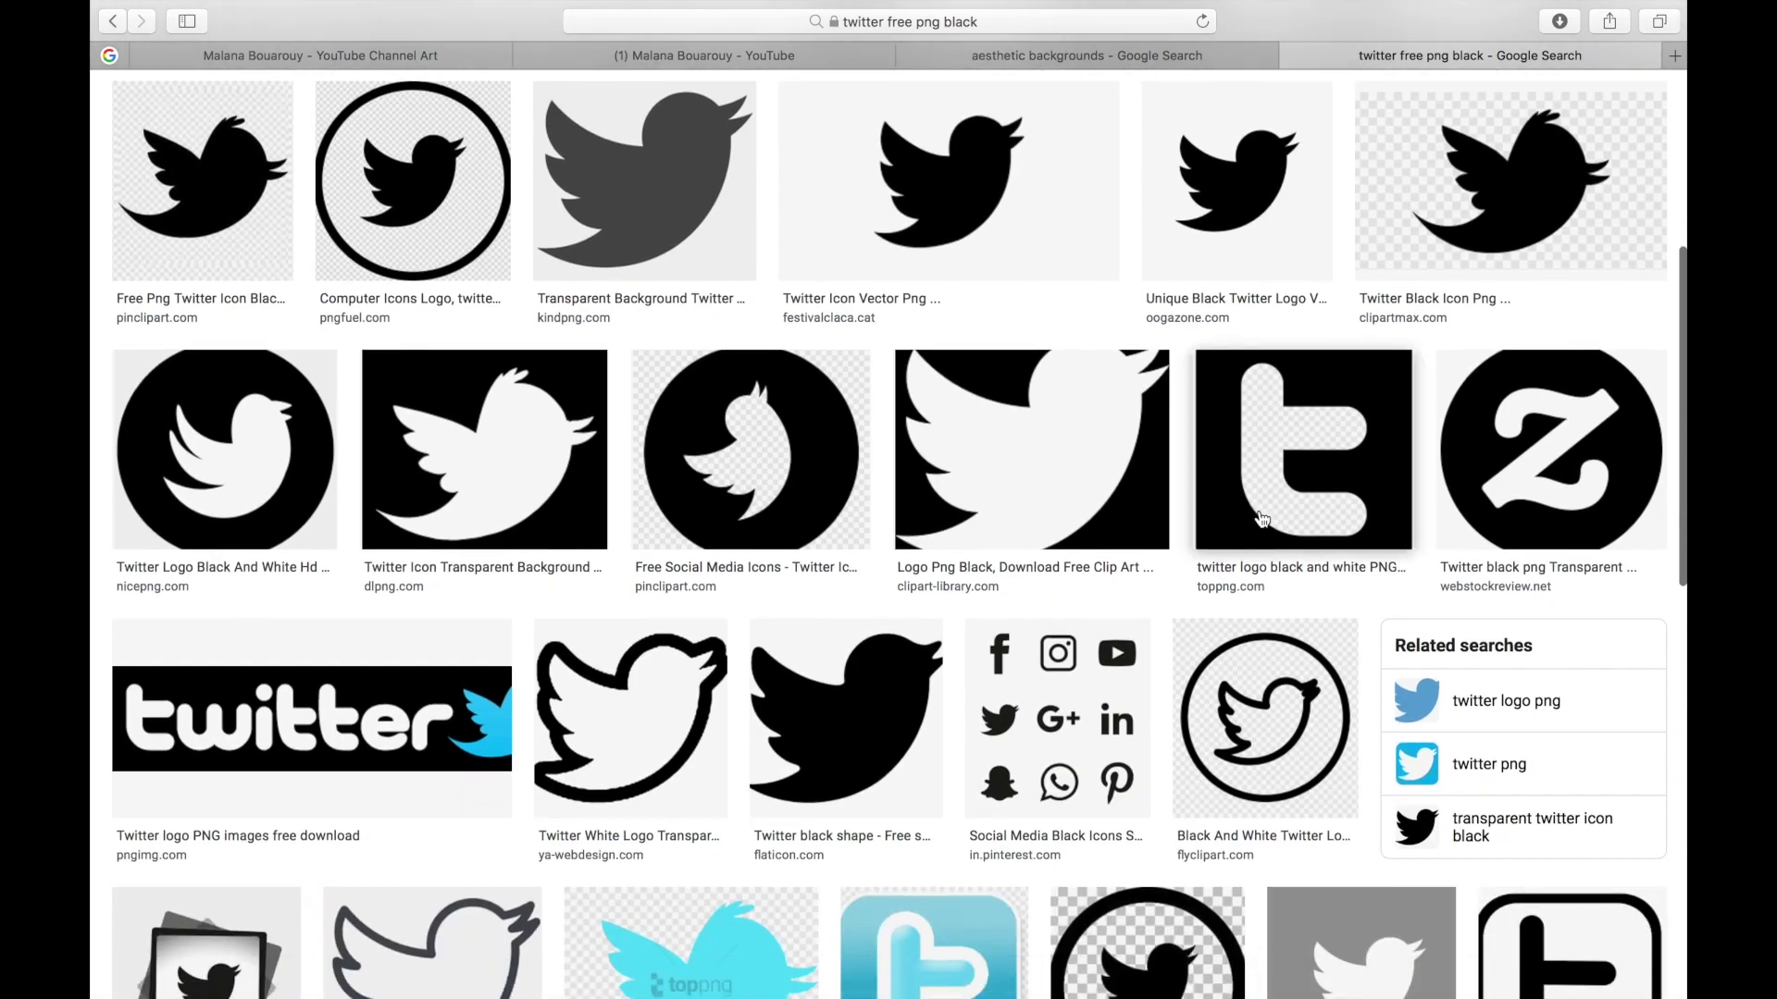
pyautogui.scroll(5, 1261, 516)
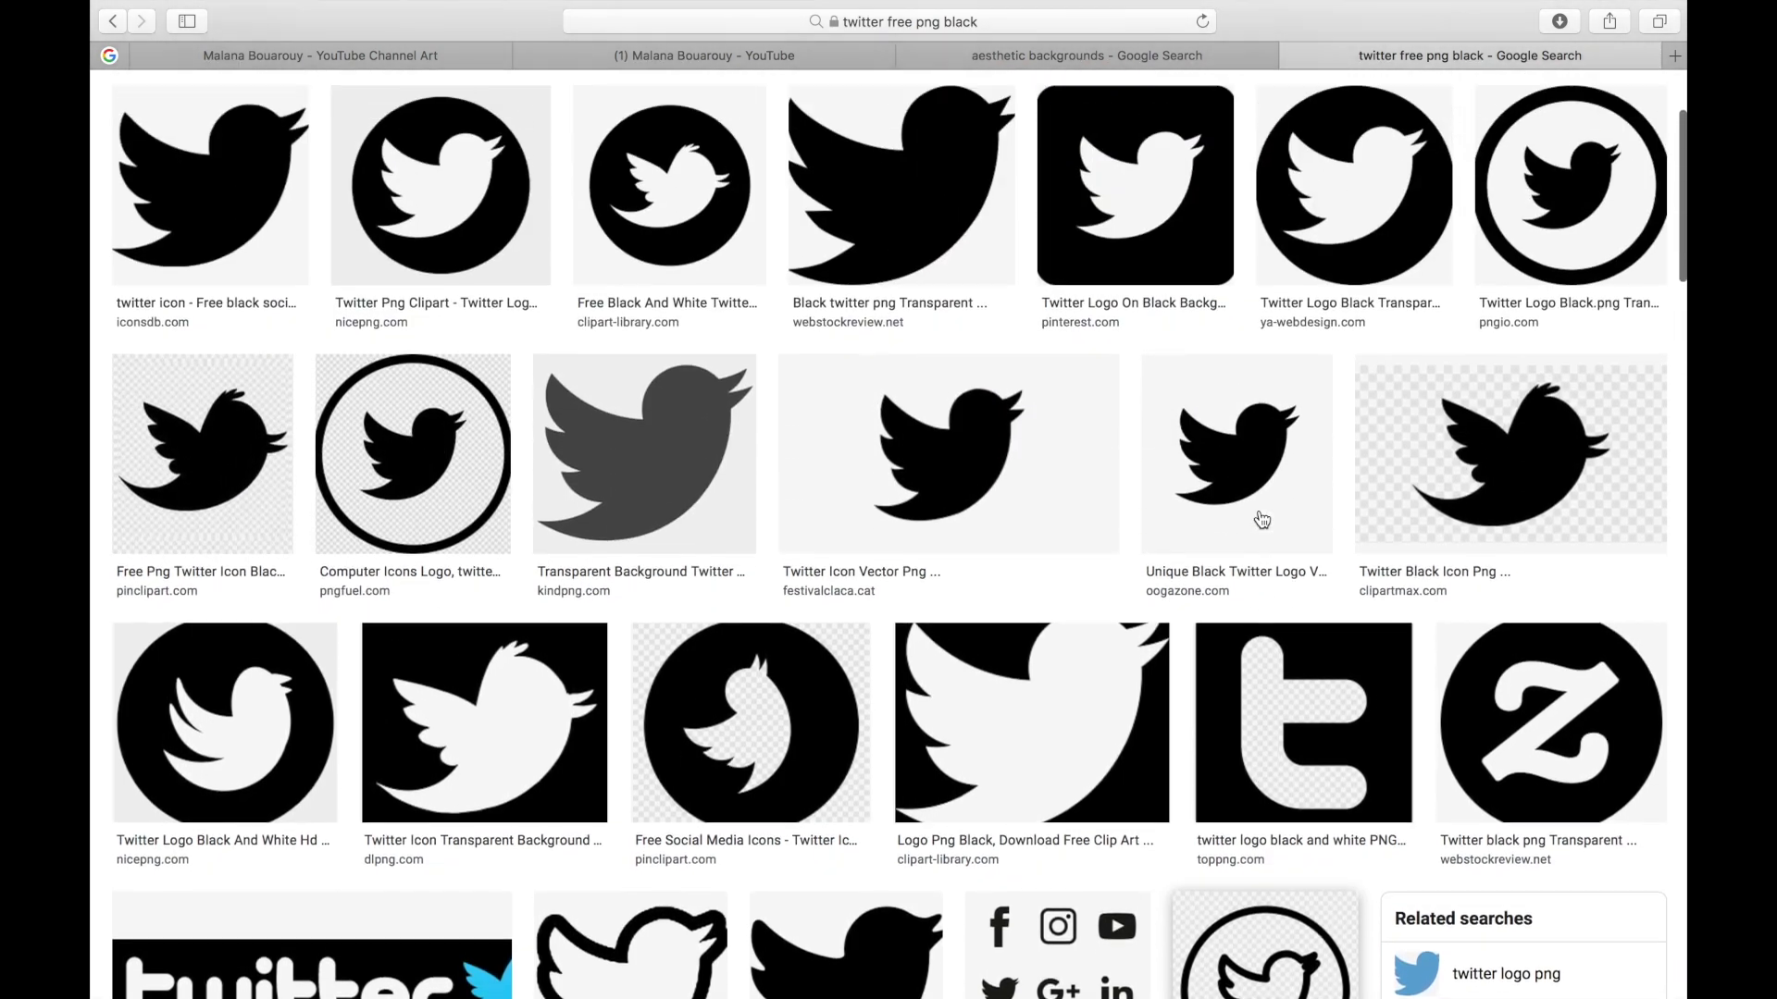
pyautogui.scroll(3, 1261, 516)
pyautogui.click(1545, 375)
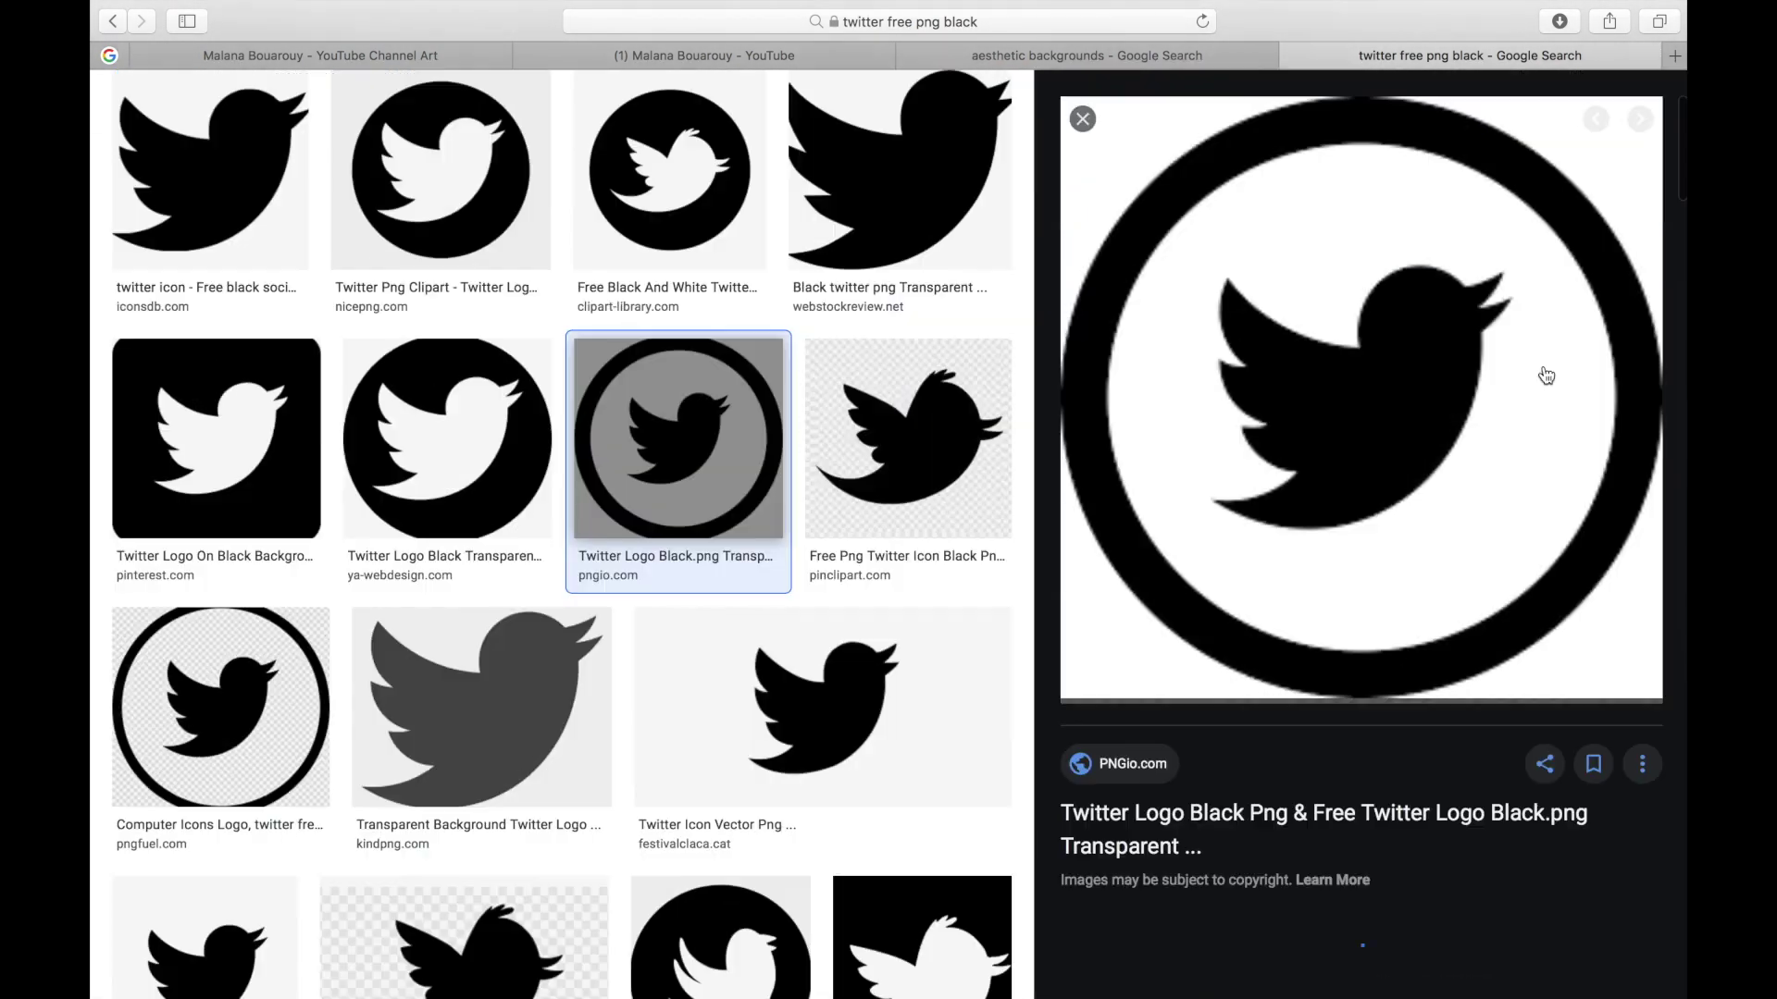
pyautogui.rightClick(1478, 403)
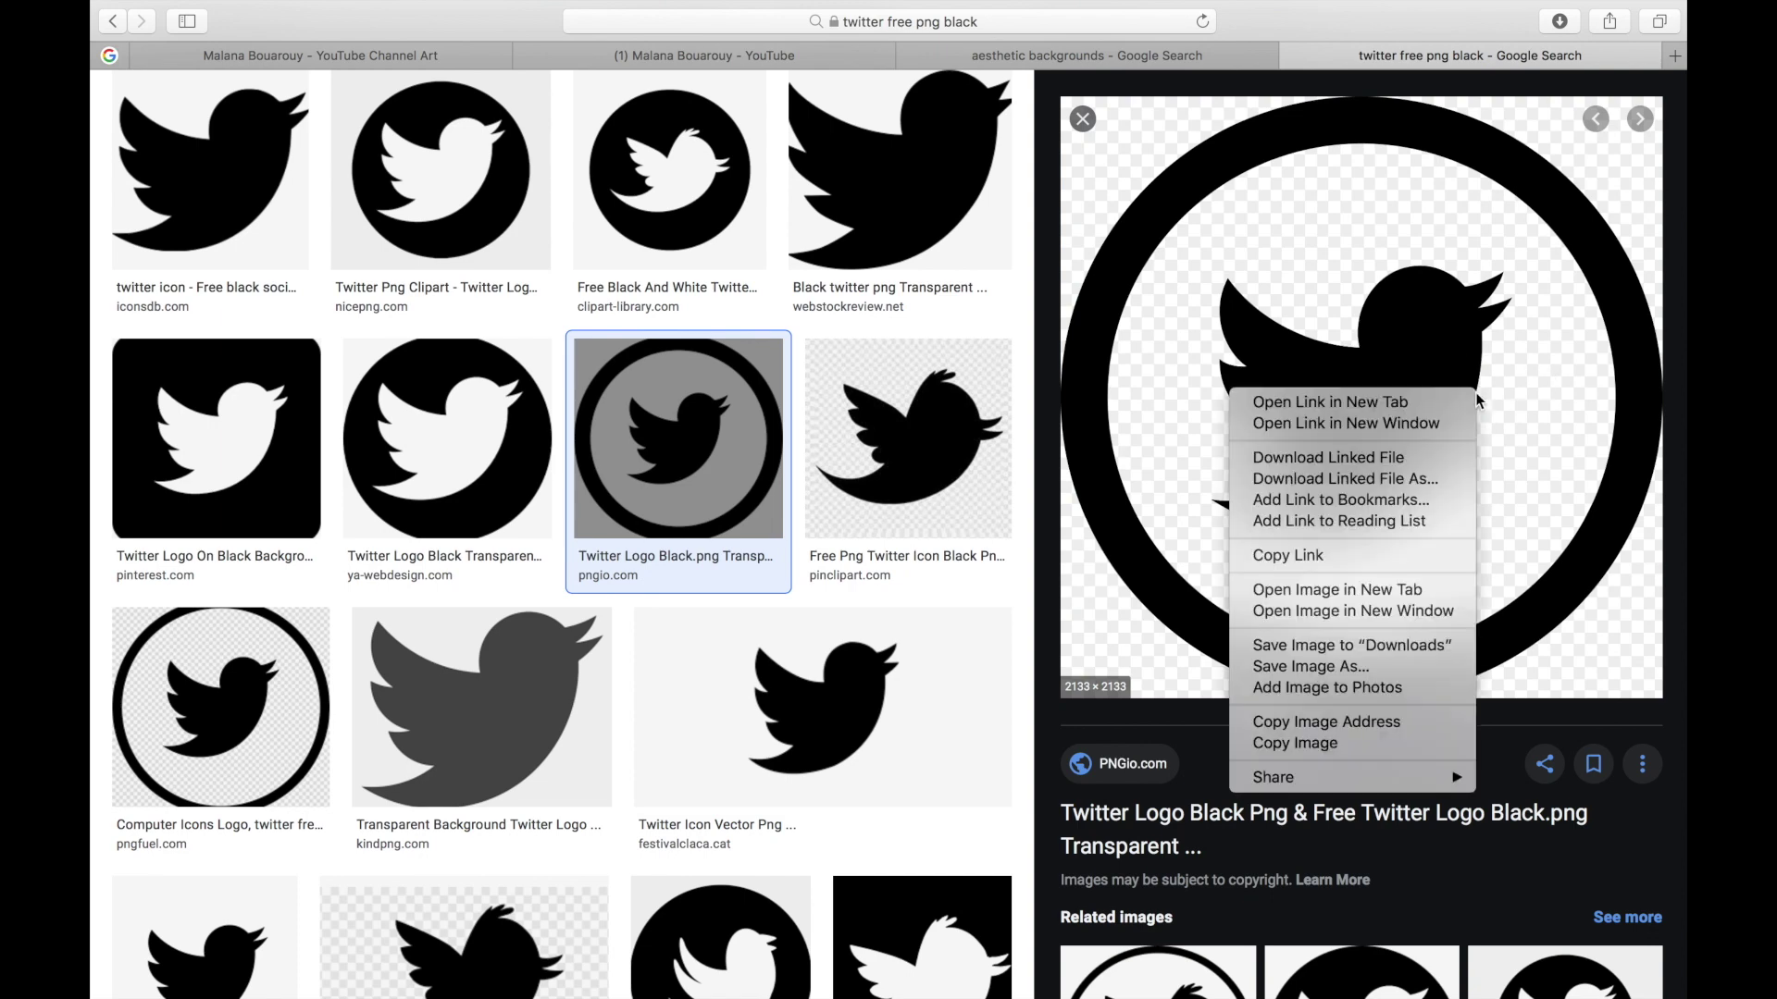
pyautogui.click(1362, 742)
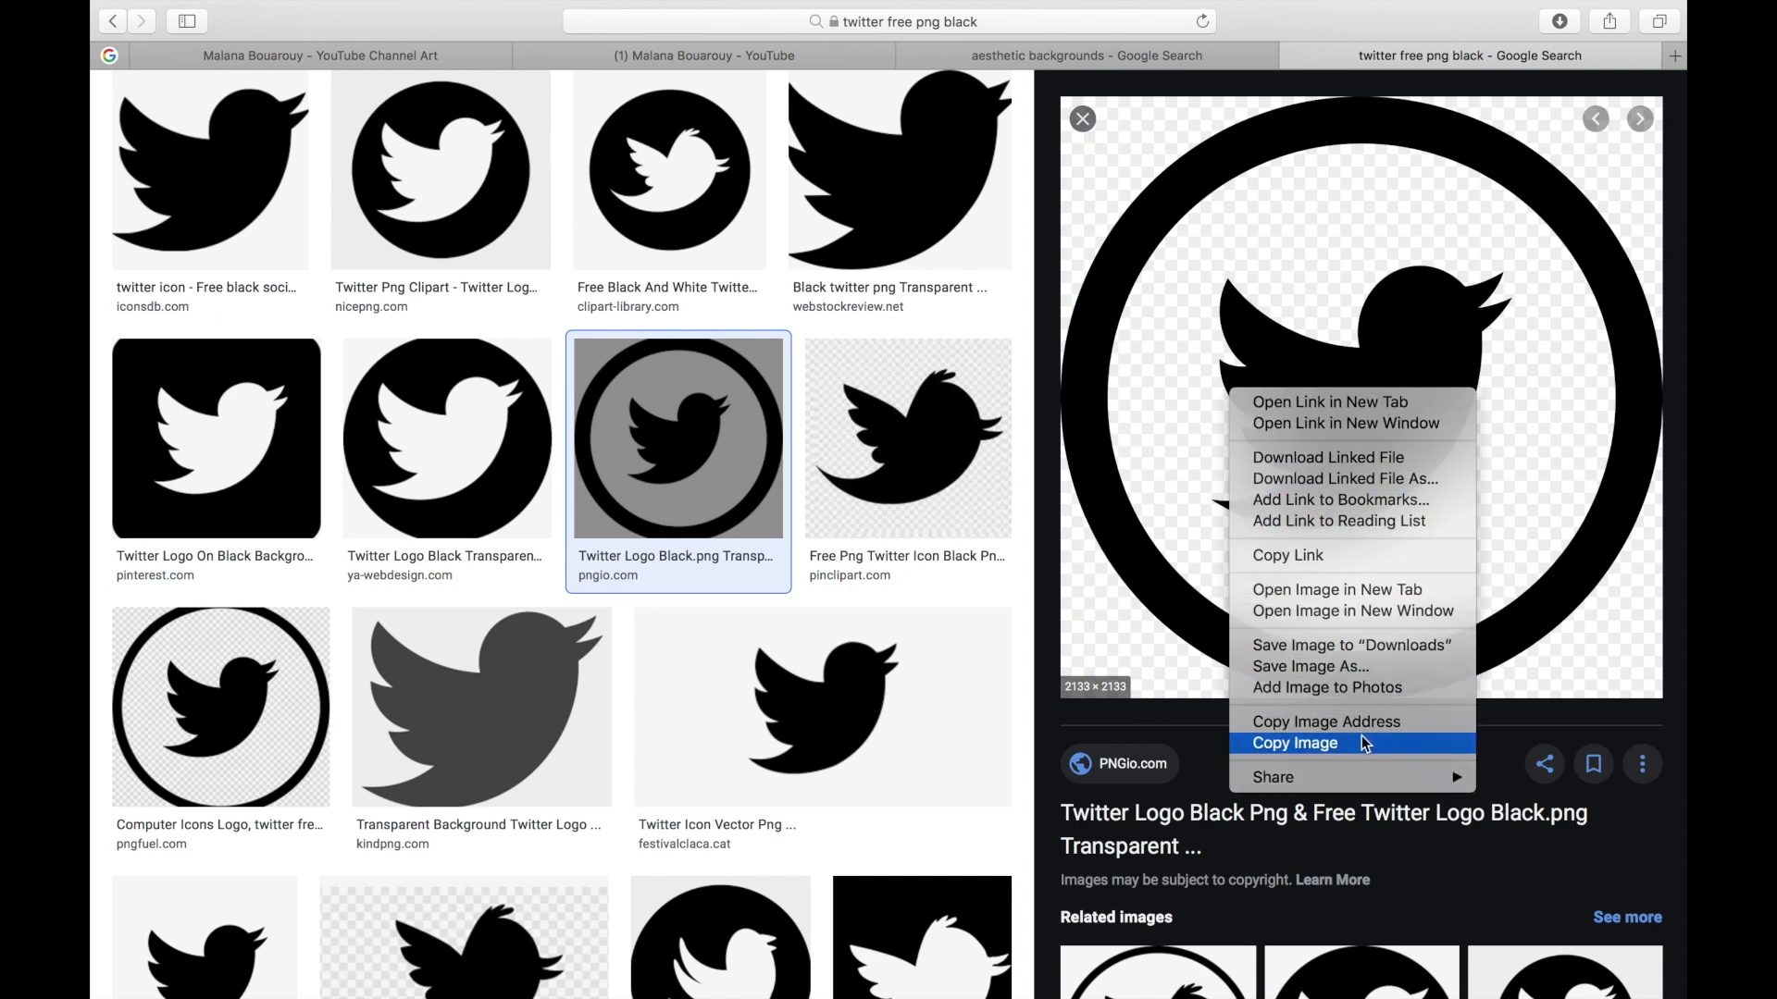
pyautogui.moveTo(1035, 995)
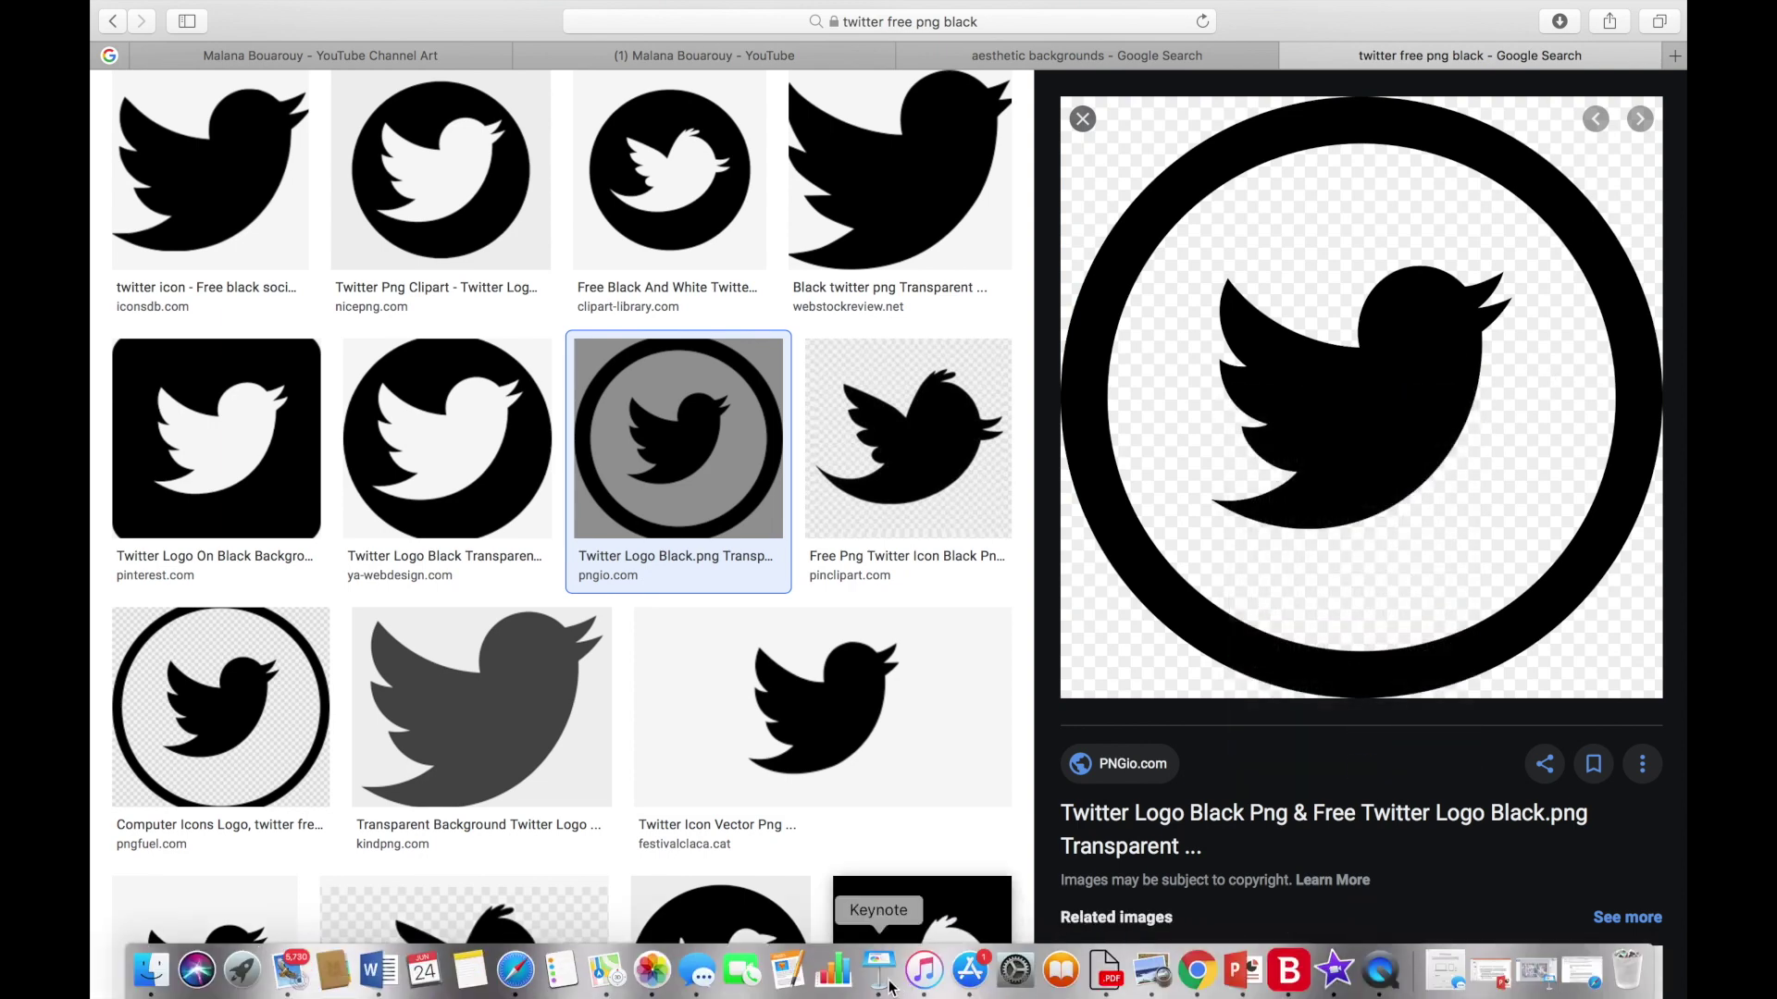
pyautogui.click(878, 969)
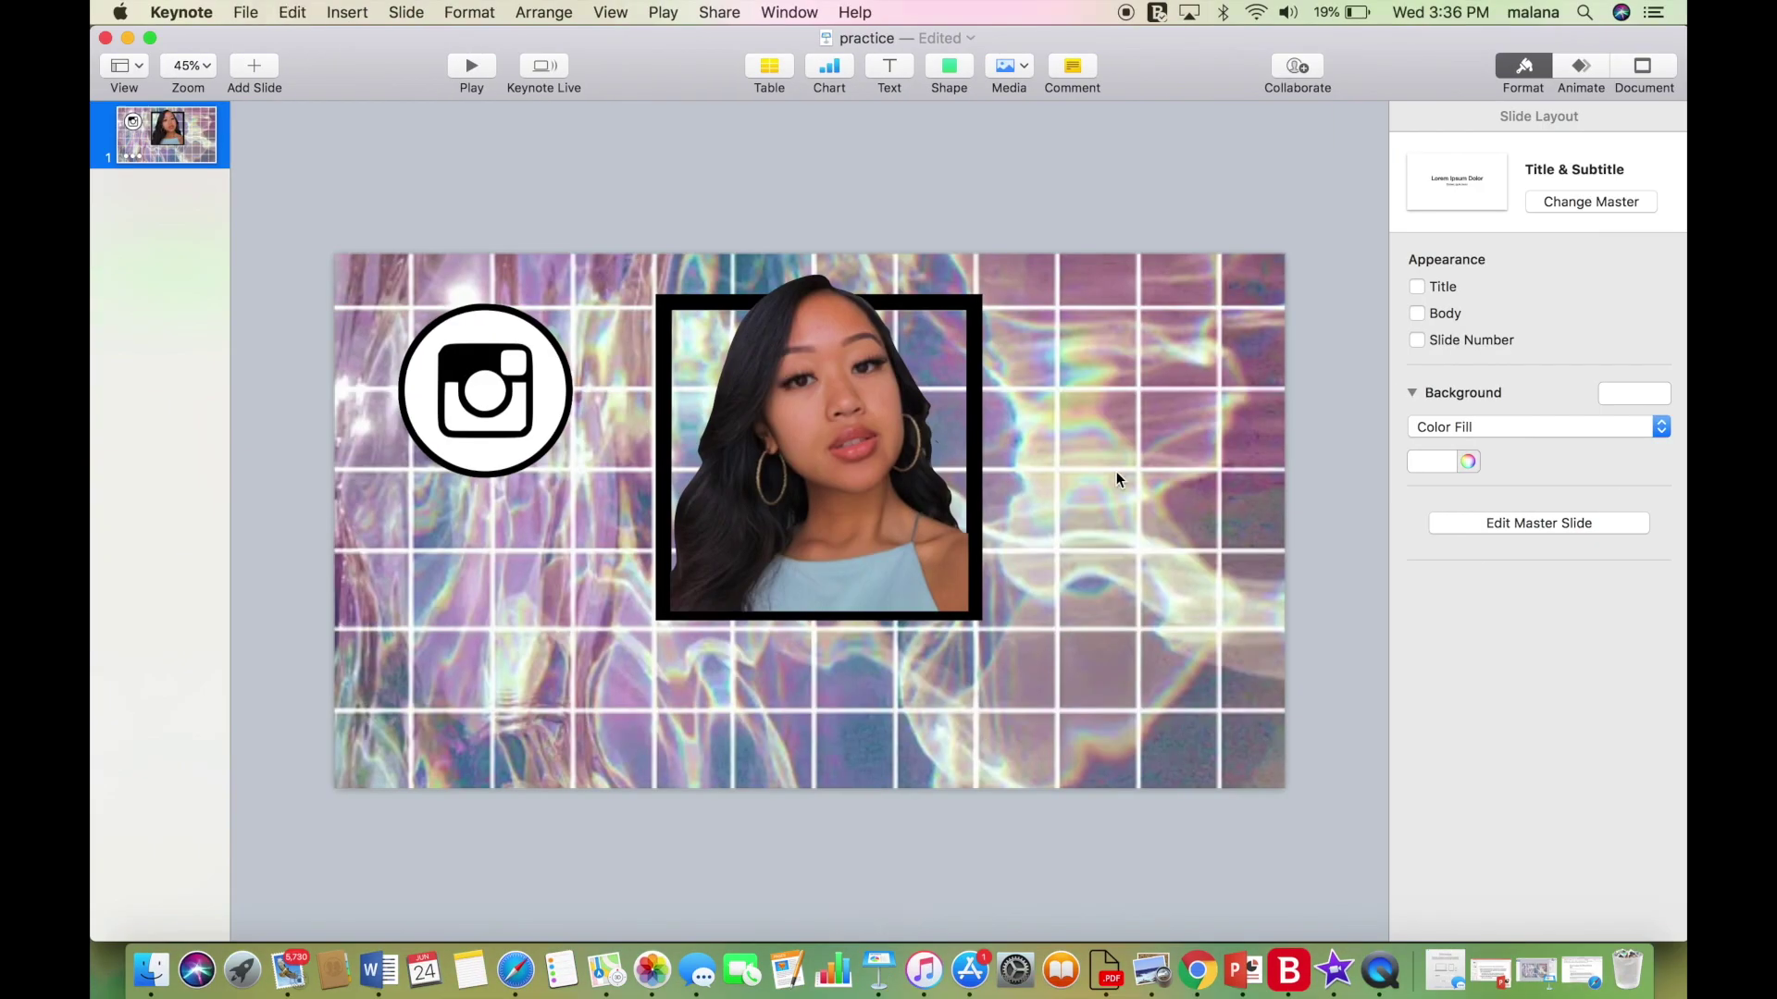
# Paste the Twitter logo and size it to match the Instagram circle, placed on the right.
pyautogui.press('super+v')
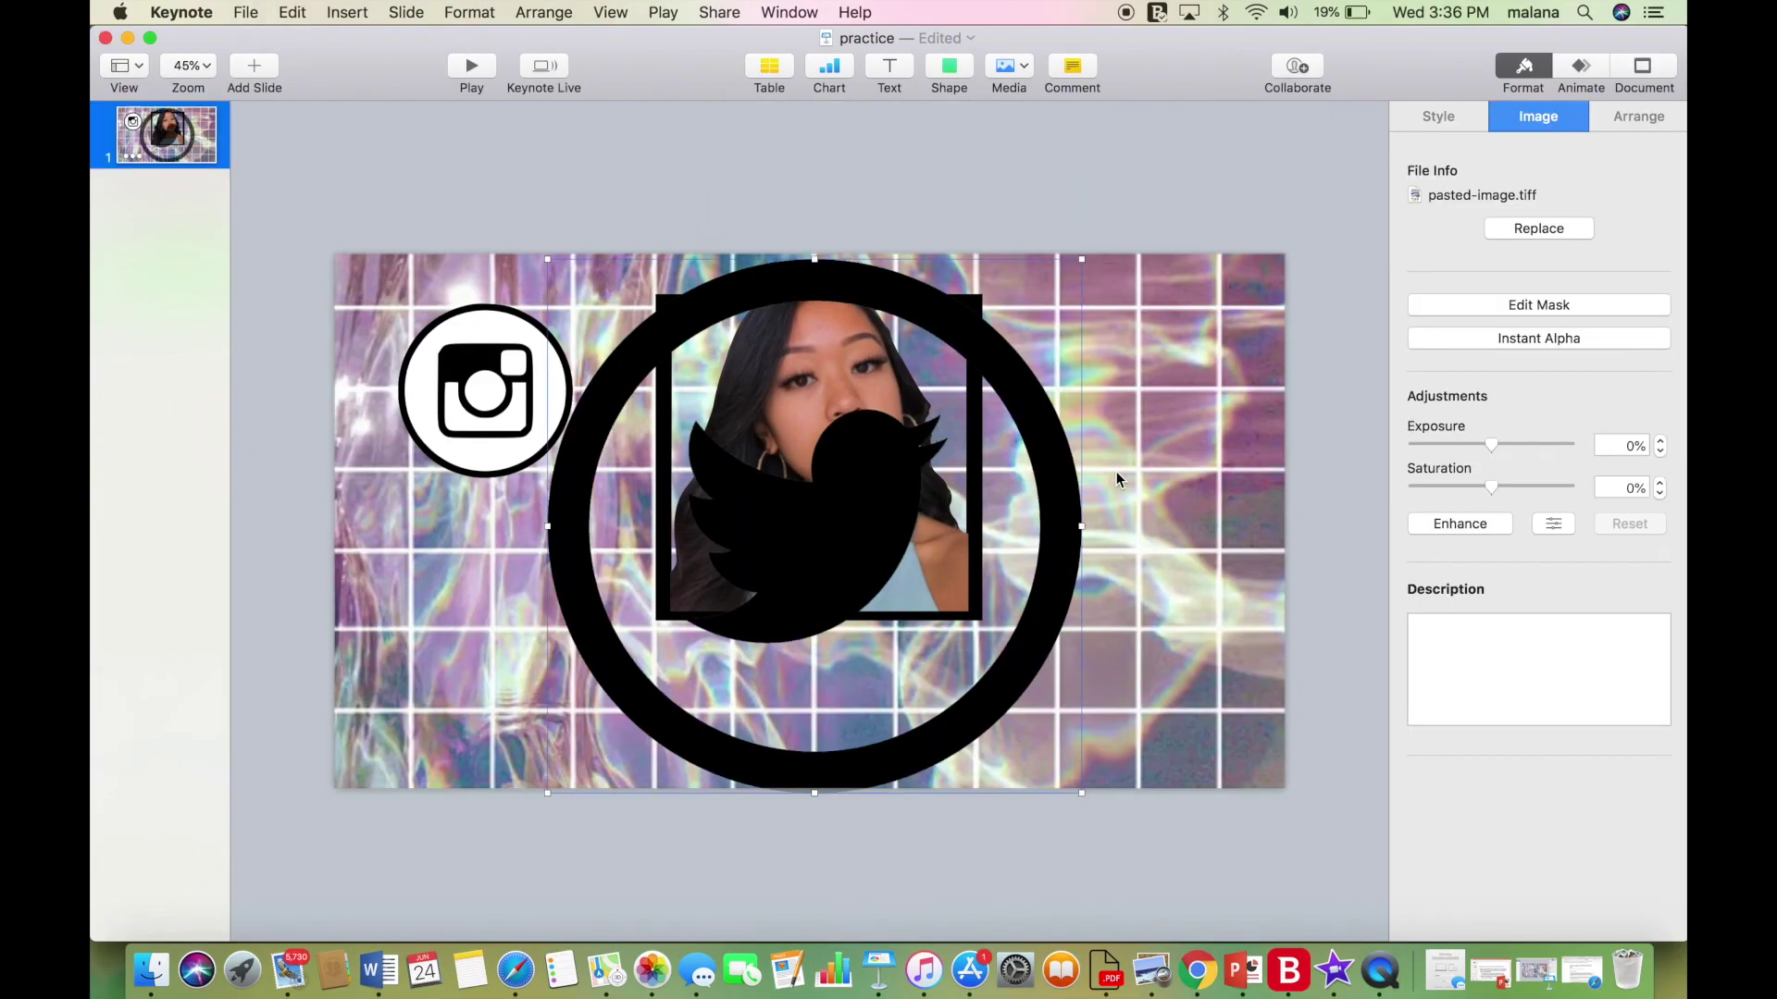
pyautogui.moveTo(1082, 259); pyautogui.dragTo(779, 534)
pyautogui.moveTo(654, 650); pyautogui.dragTo(488, 408)
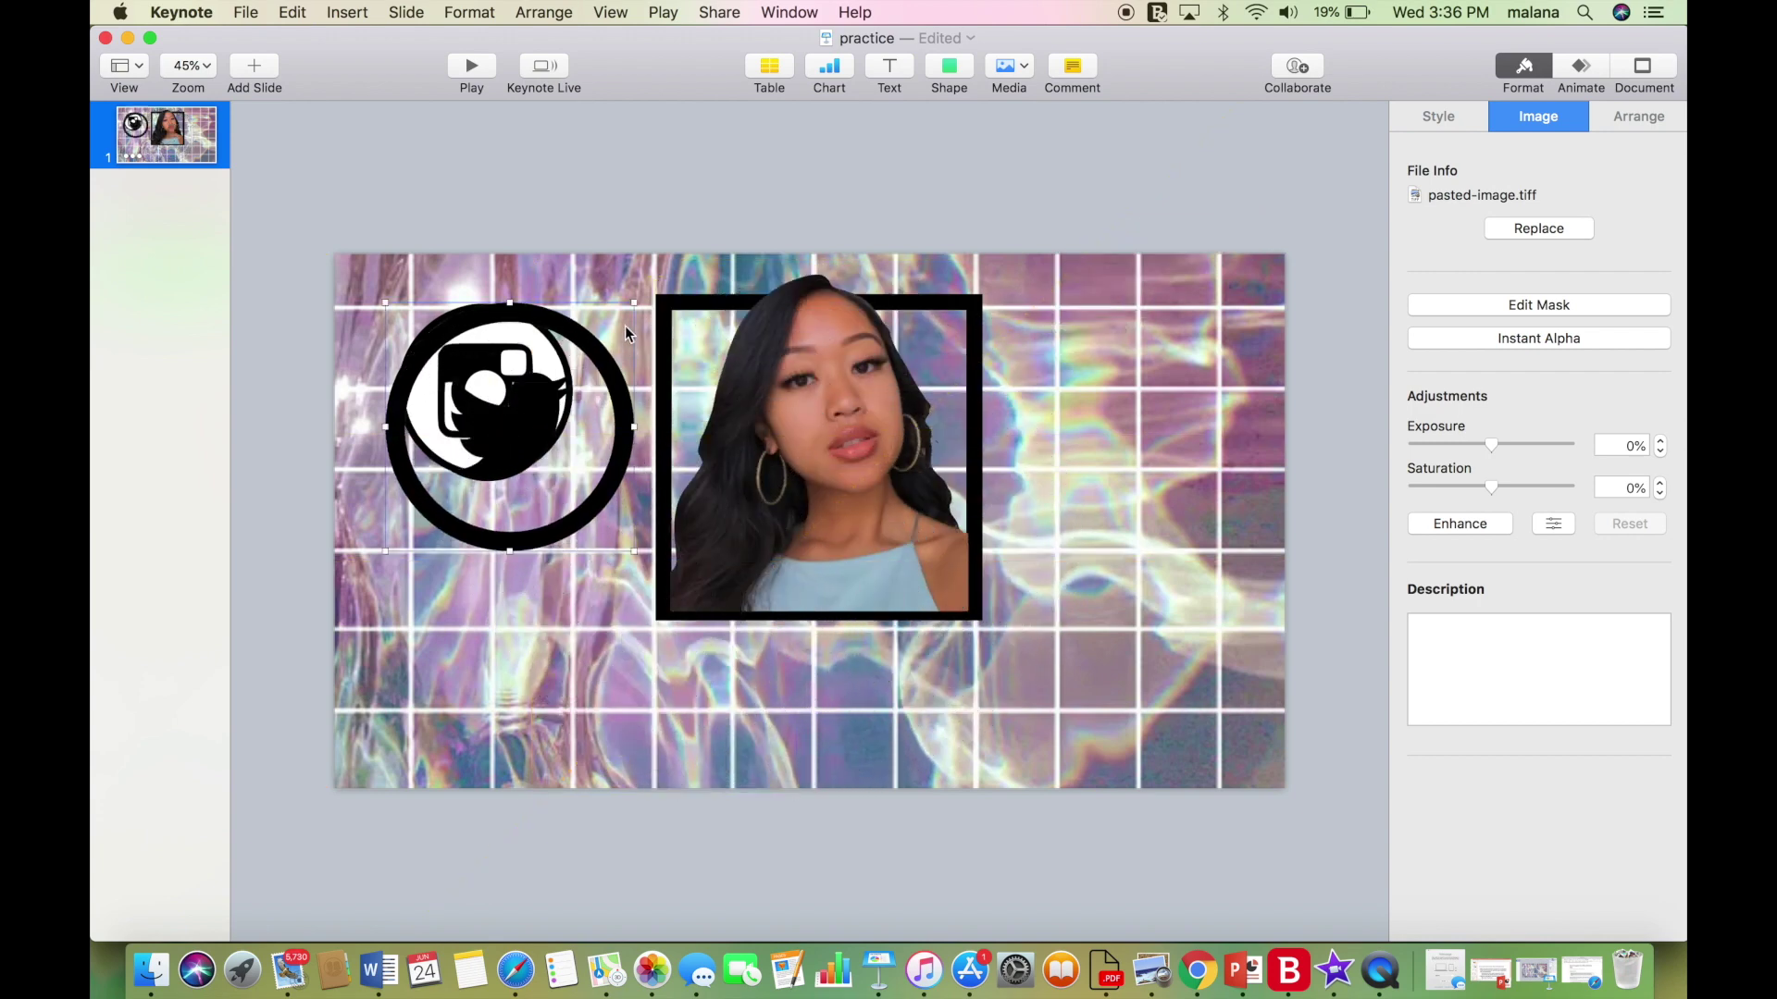
pyautogui.moveTo(635, 301); pyautogui.dragTo(555, 381)
pyautogui.moveTo(474, 460); pyautogui.dragTo(484, 391)
pyautogui.moveTo(558, 345); pyautogui.dragTo(568, 319)
pyautogui.moveTo(507, 381); pyautogui.dragTo(1173, 368)
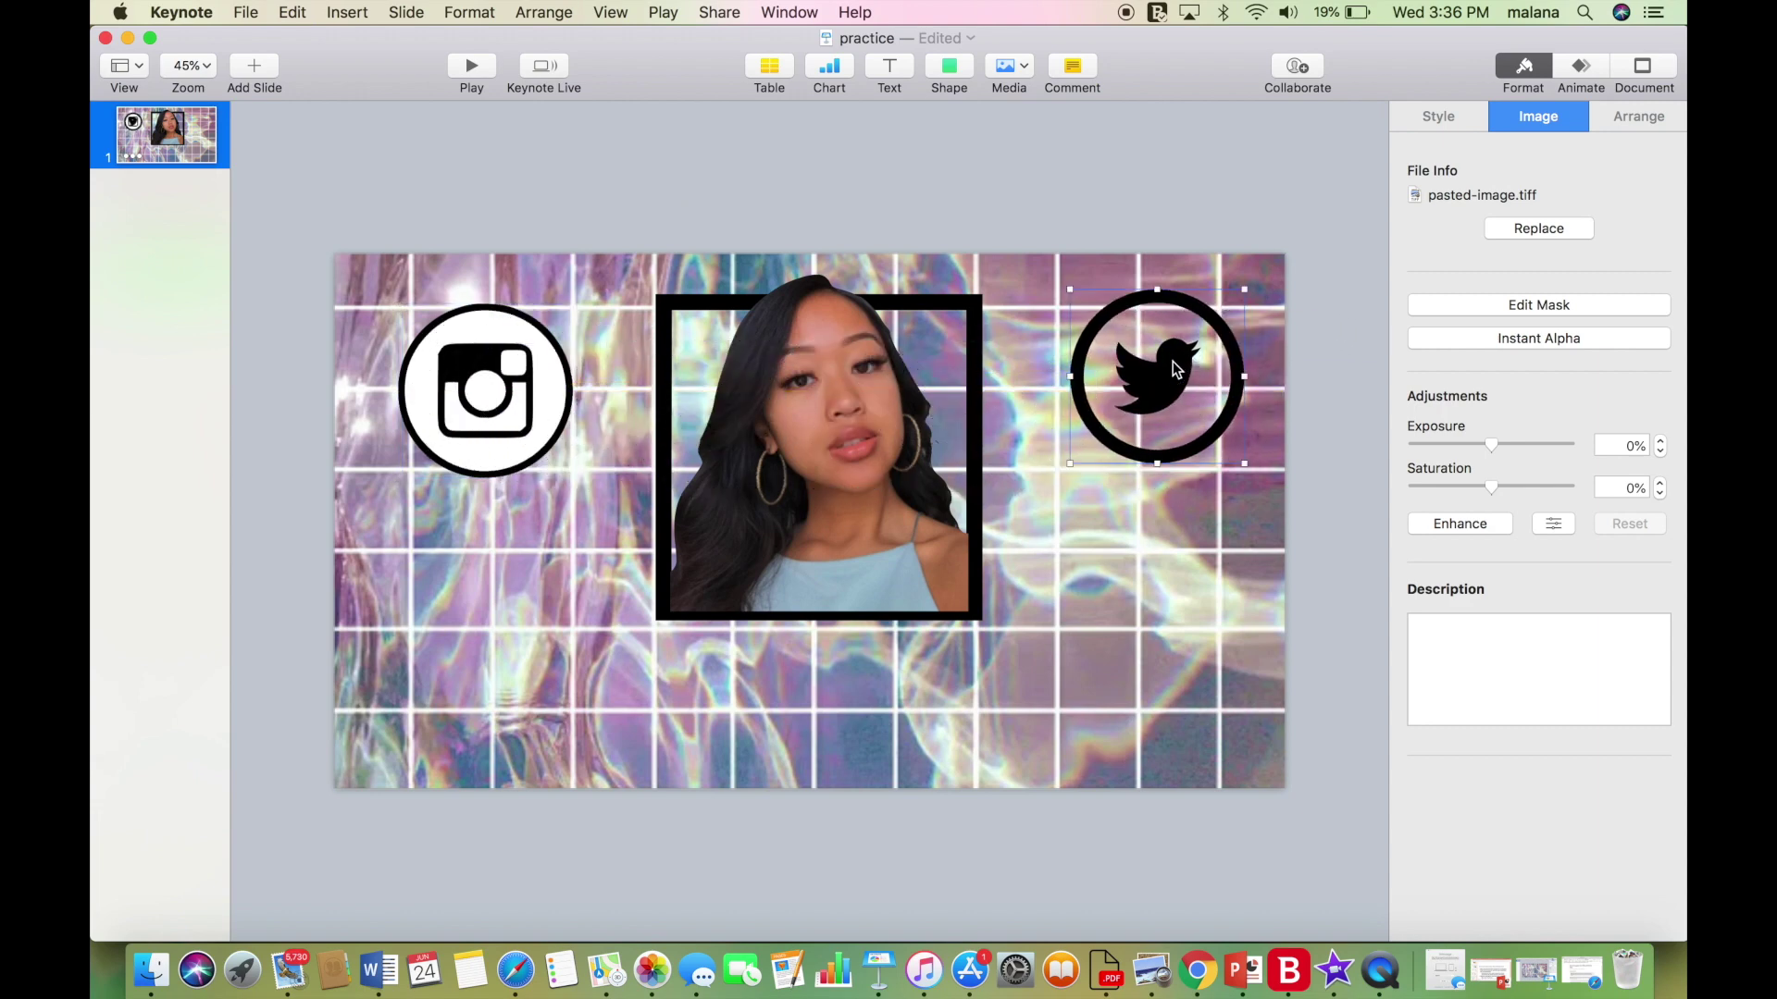
# Duplicate the Instagram's white backing circle and align it behind the Twitter logo.
pyautogui.click(467, 334)
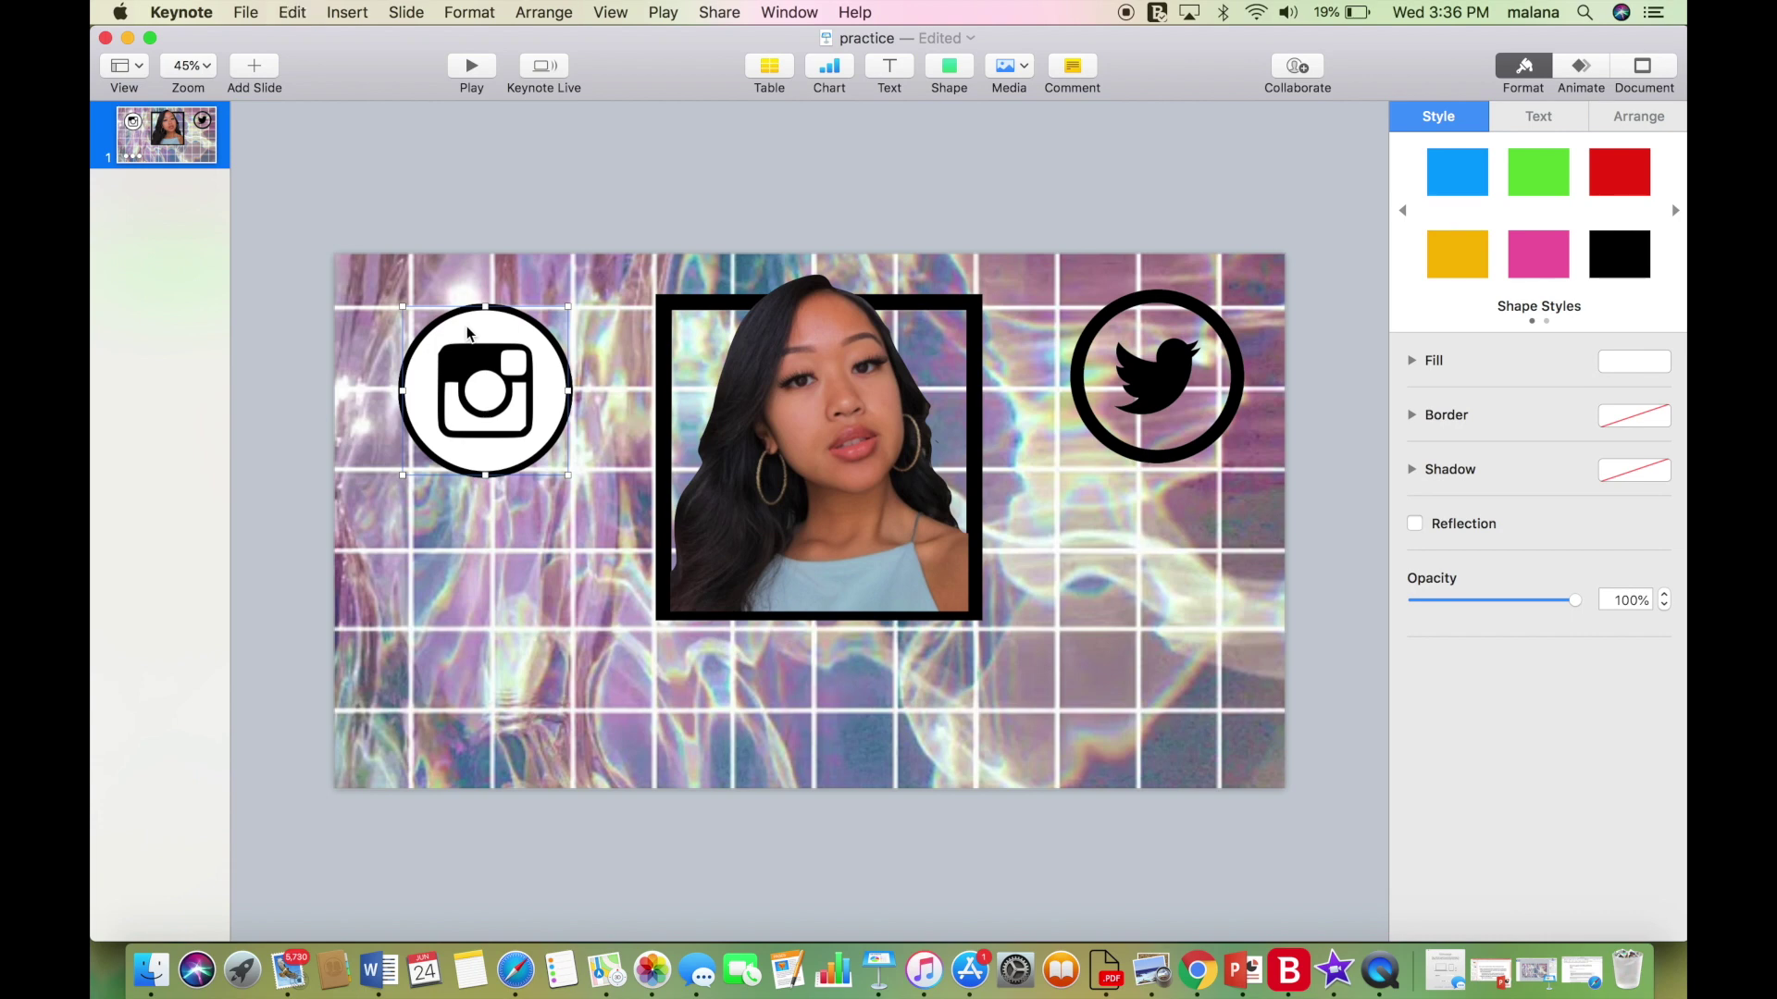
pyautogui.click(1127, 552)
pyautogui.press('super+z')
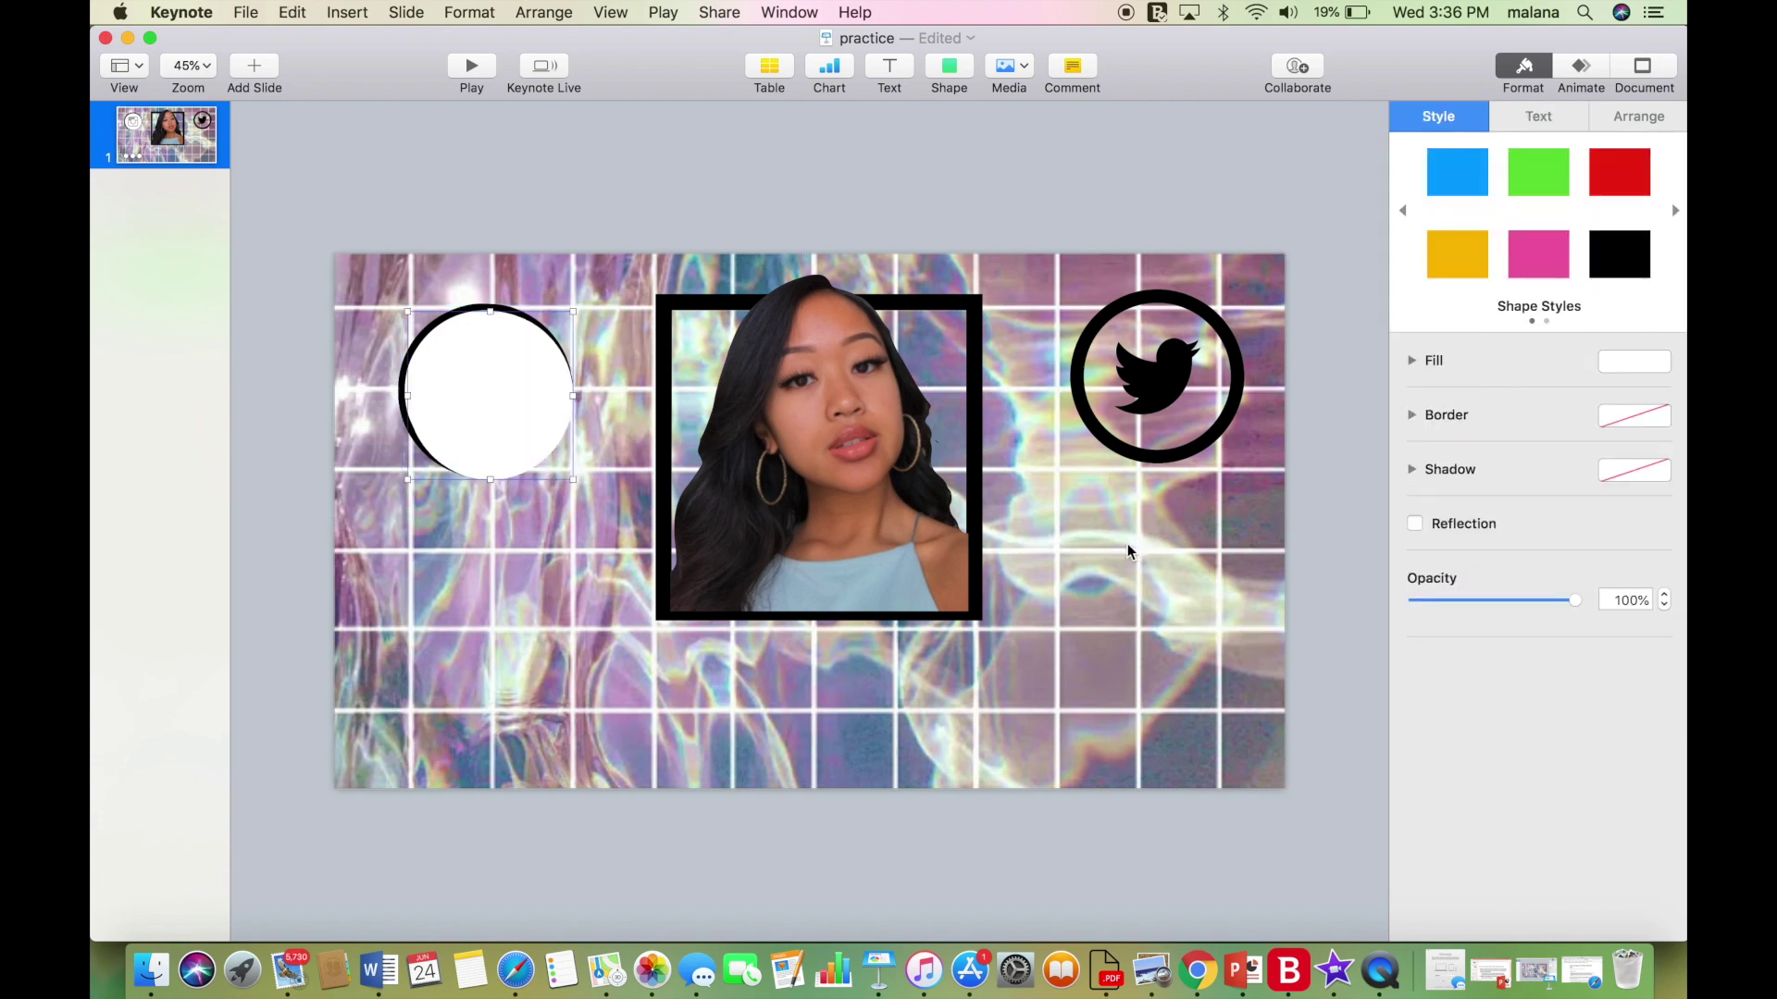
pyautogui.moveTo(543, 385); pyautogui.dragTo(1147, 505)
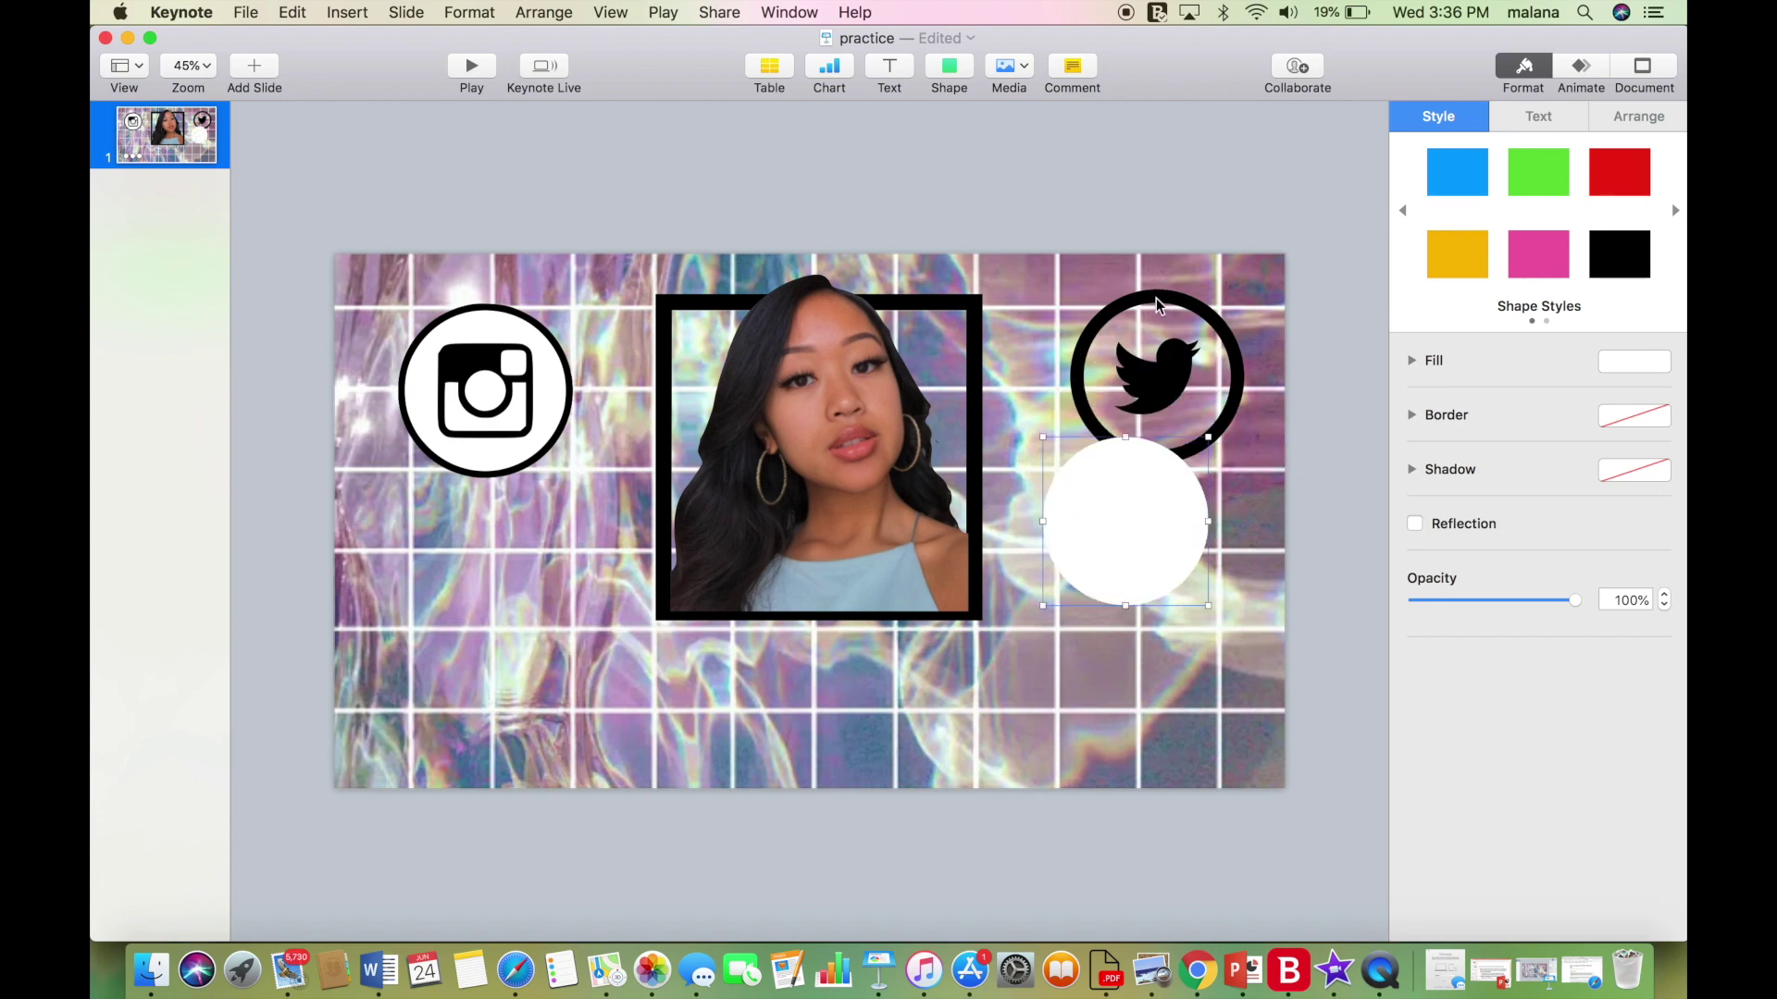
pyautogui.click(1162, 370)
pyautogui.press('super+c')
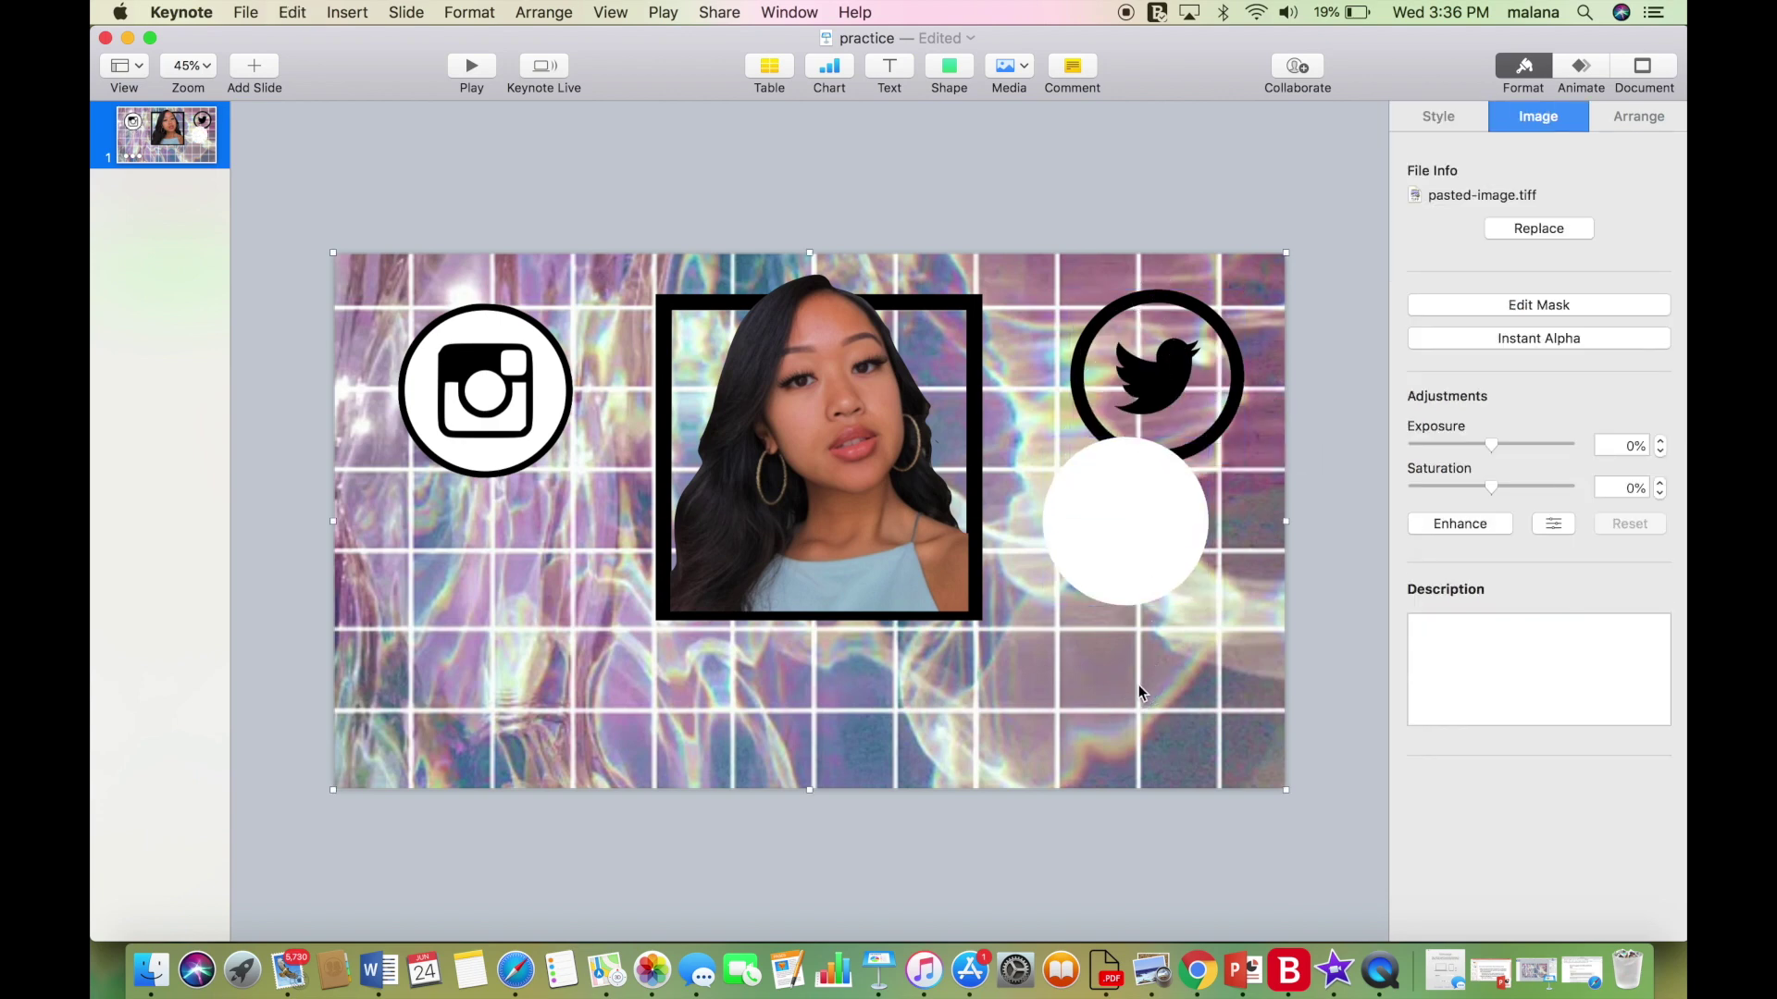
pyautogui.press('super+v')
pyautogui.moveTo(1148, 524); pyautogui.dragTo(1141, 344)
pyautogui.click(1144, 337)
pyautogui.click(1130, 294)
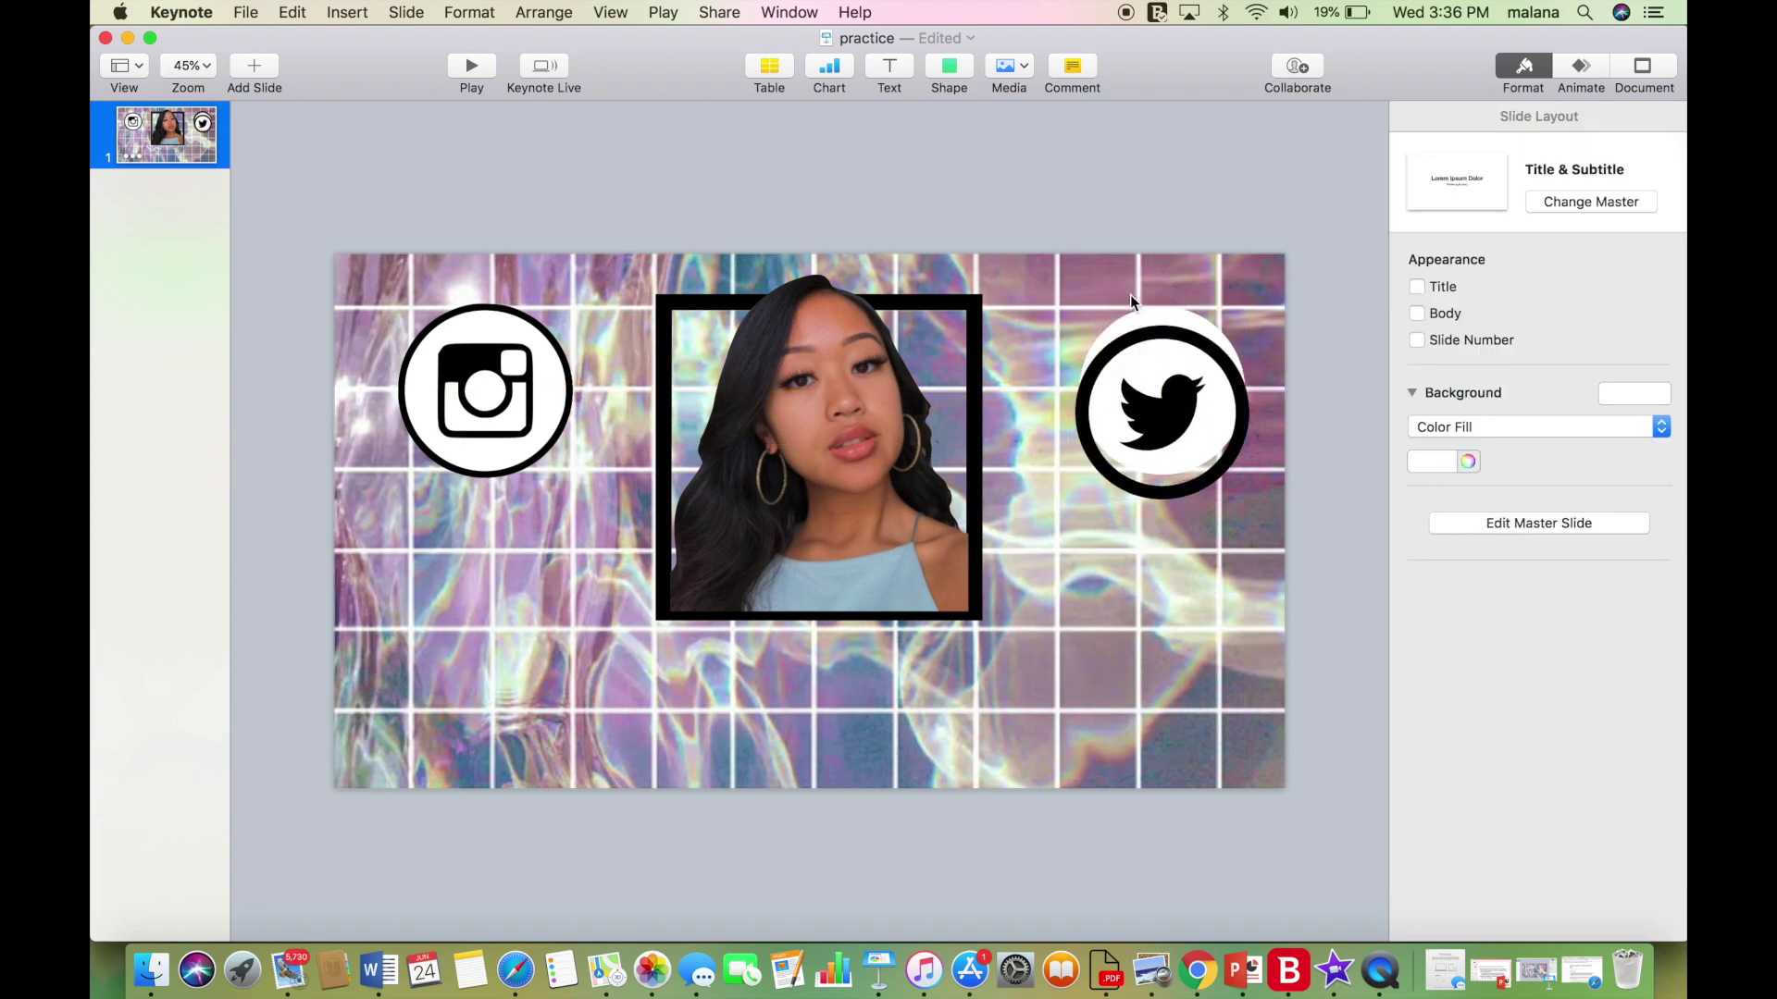
pyautogui.moveTo(1163, 331); pyautogui.dragTo(1164, 312)
pyautogui.click(1084, 572)
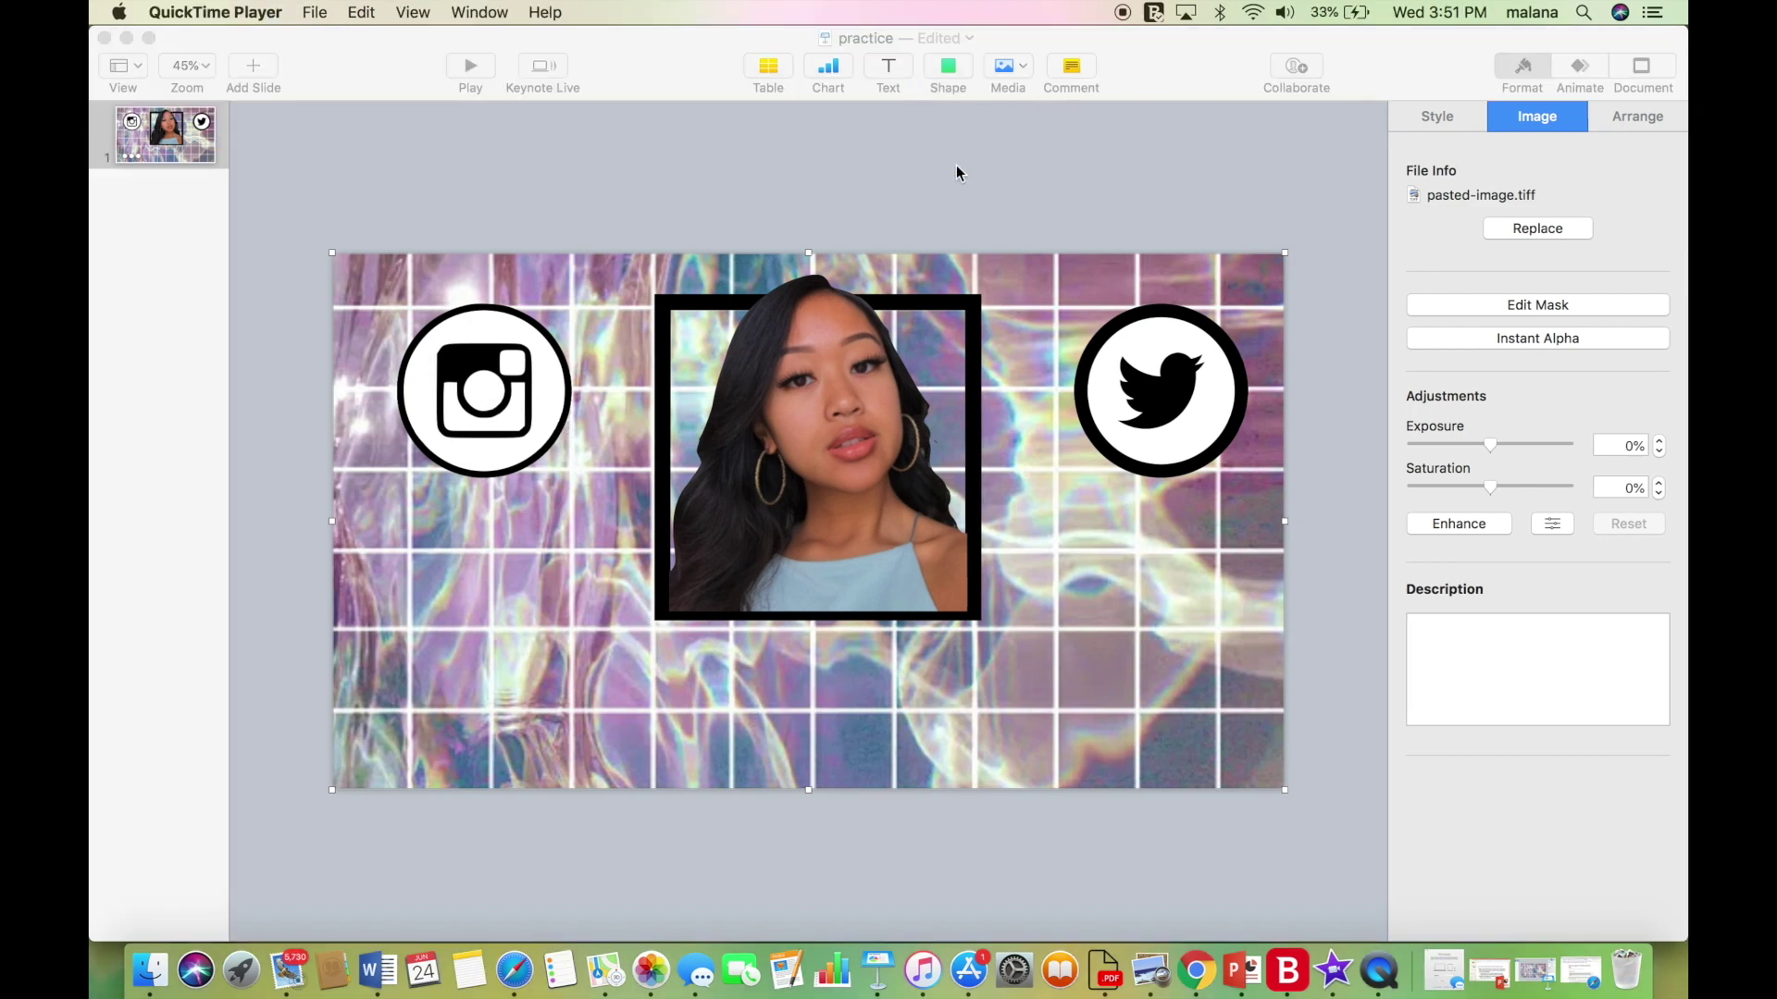
# Add a square below the Instagram icon, stretch it into a taller bar, and fill it white.
pyautogui.click(956, 164)
pyautogui.click(956, 76)
pyautogui.click(941, 241)
pyautogui.moveTo(828, 526); pyautogui.dragTo(616, 533)
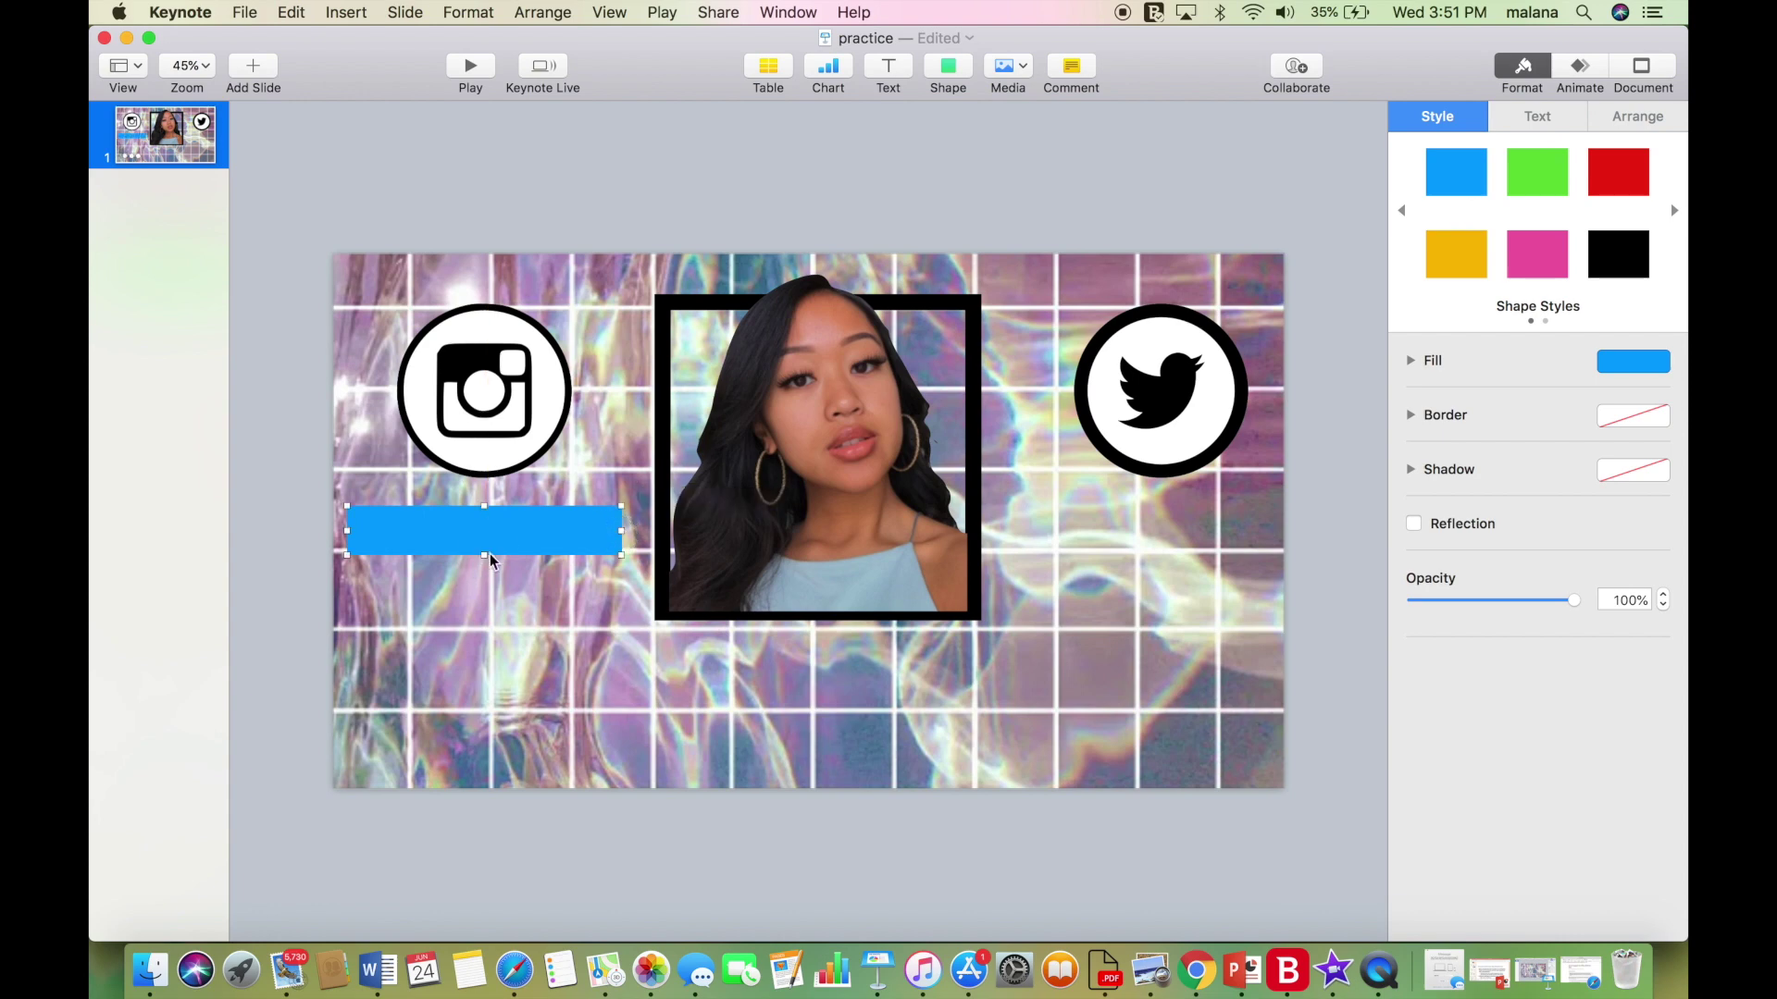
pyautogui.moveTo(484, 556); pyautogui.dragTo(484, 584)
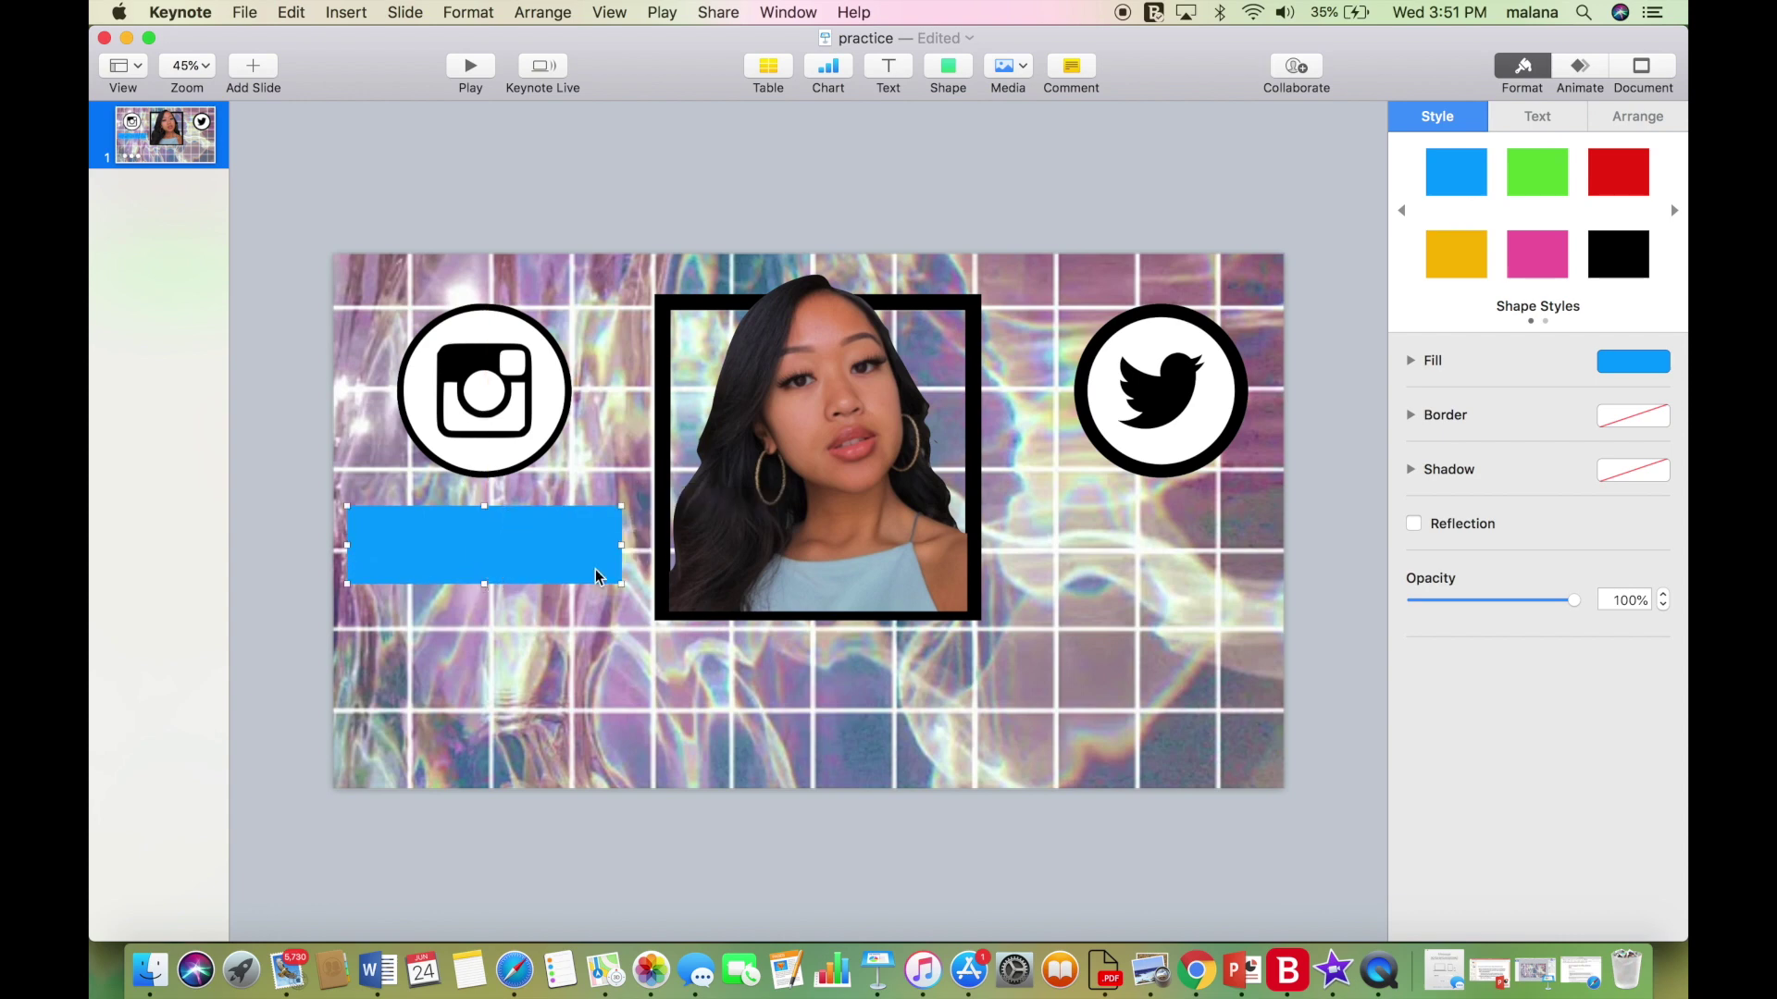
pyautogui.click(1628, 363)
pyautogui.click(1441, 577)
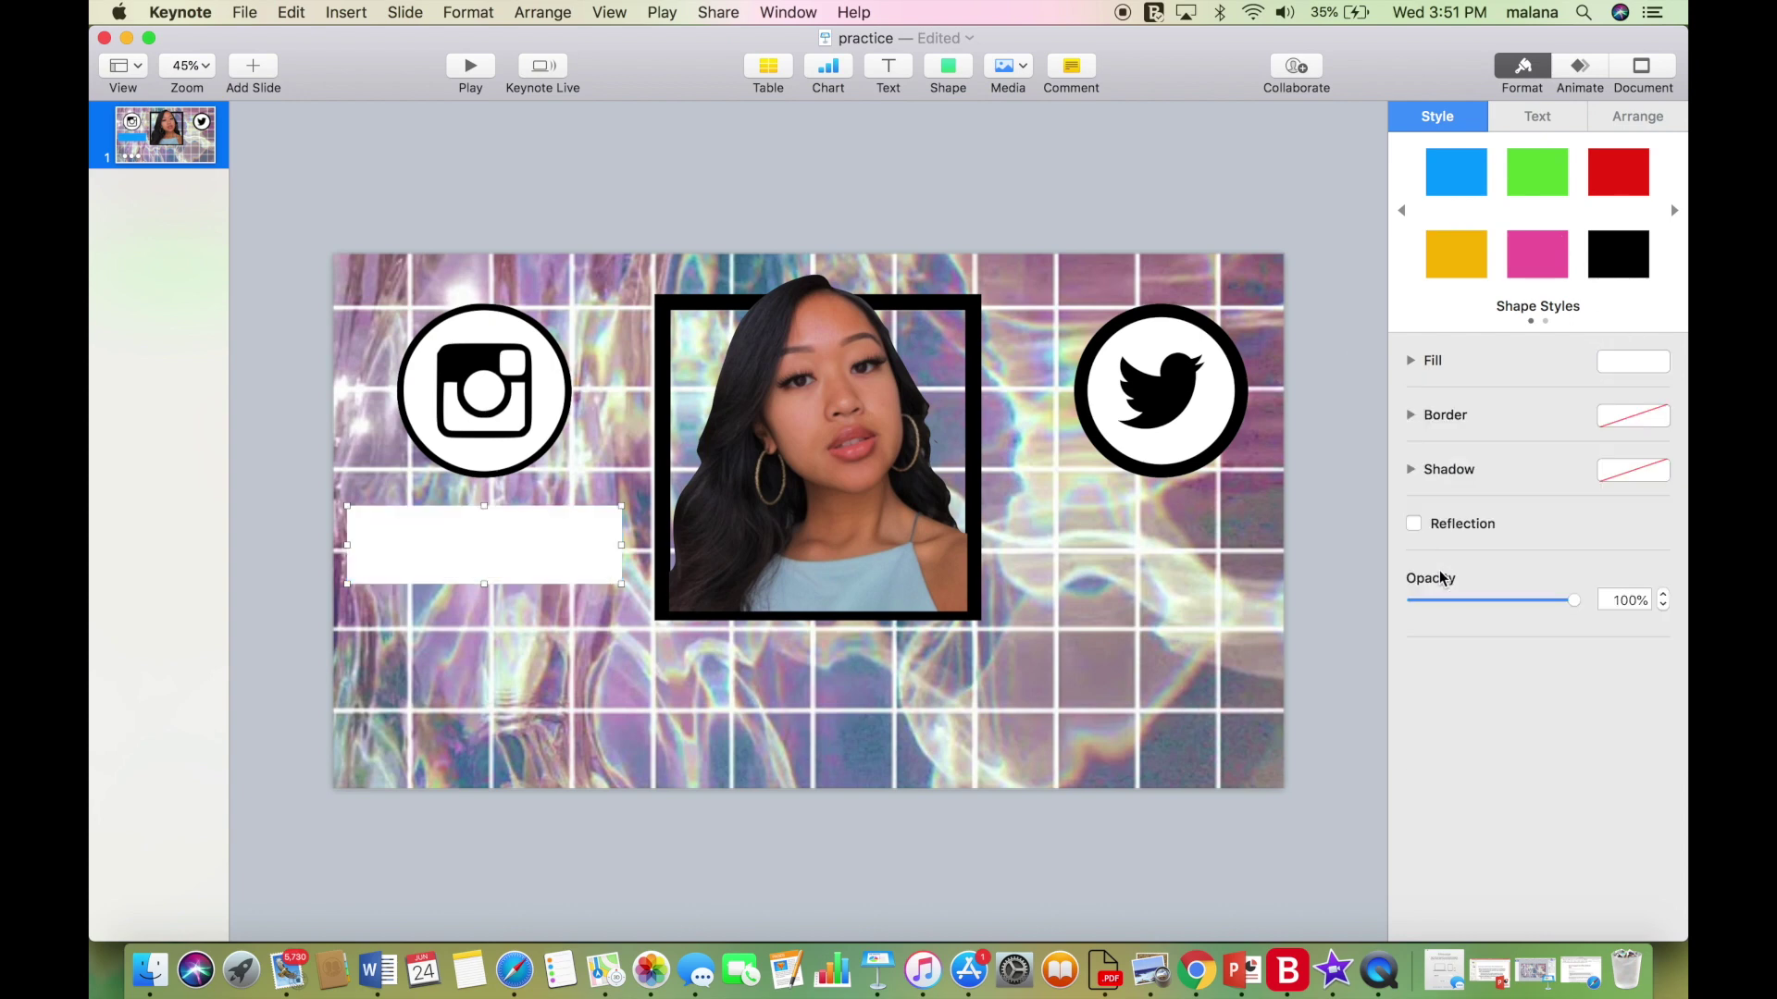
pyautogui.click(731, 676)
# Place a copy of the white bar under the Twitter icon.
pyautogui.click(533, 557)
pyautogui.click(1155, 555)
pyautogui.press('super+z')
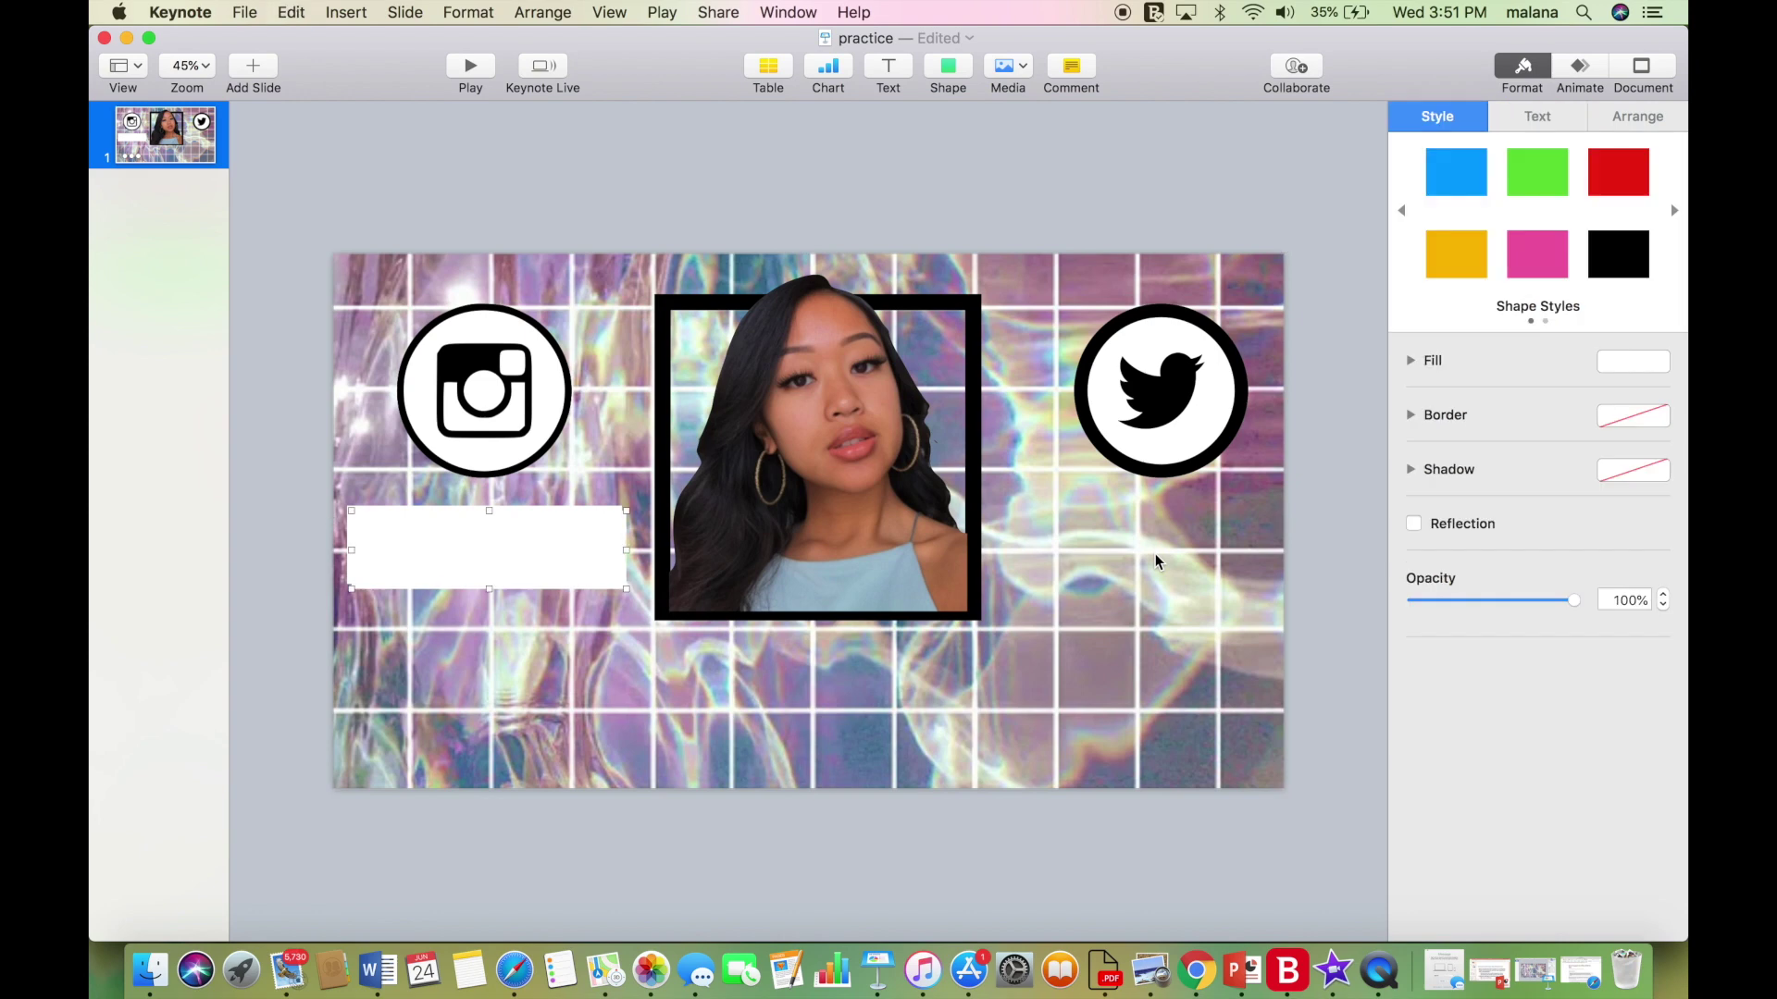
pyautogui.moveTo(518, 541); pyautogui.dragTo(1172, 536)
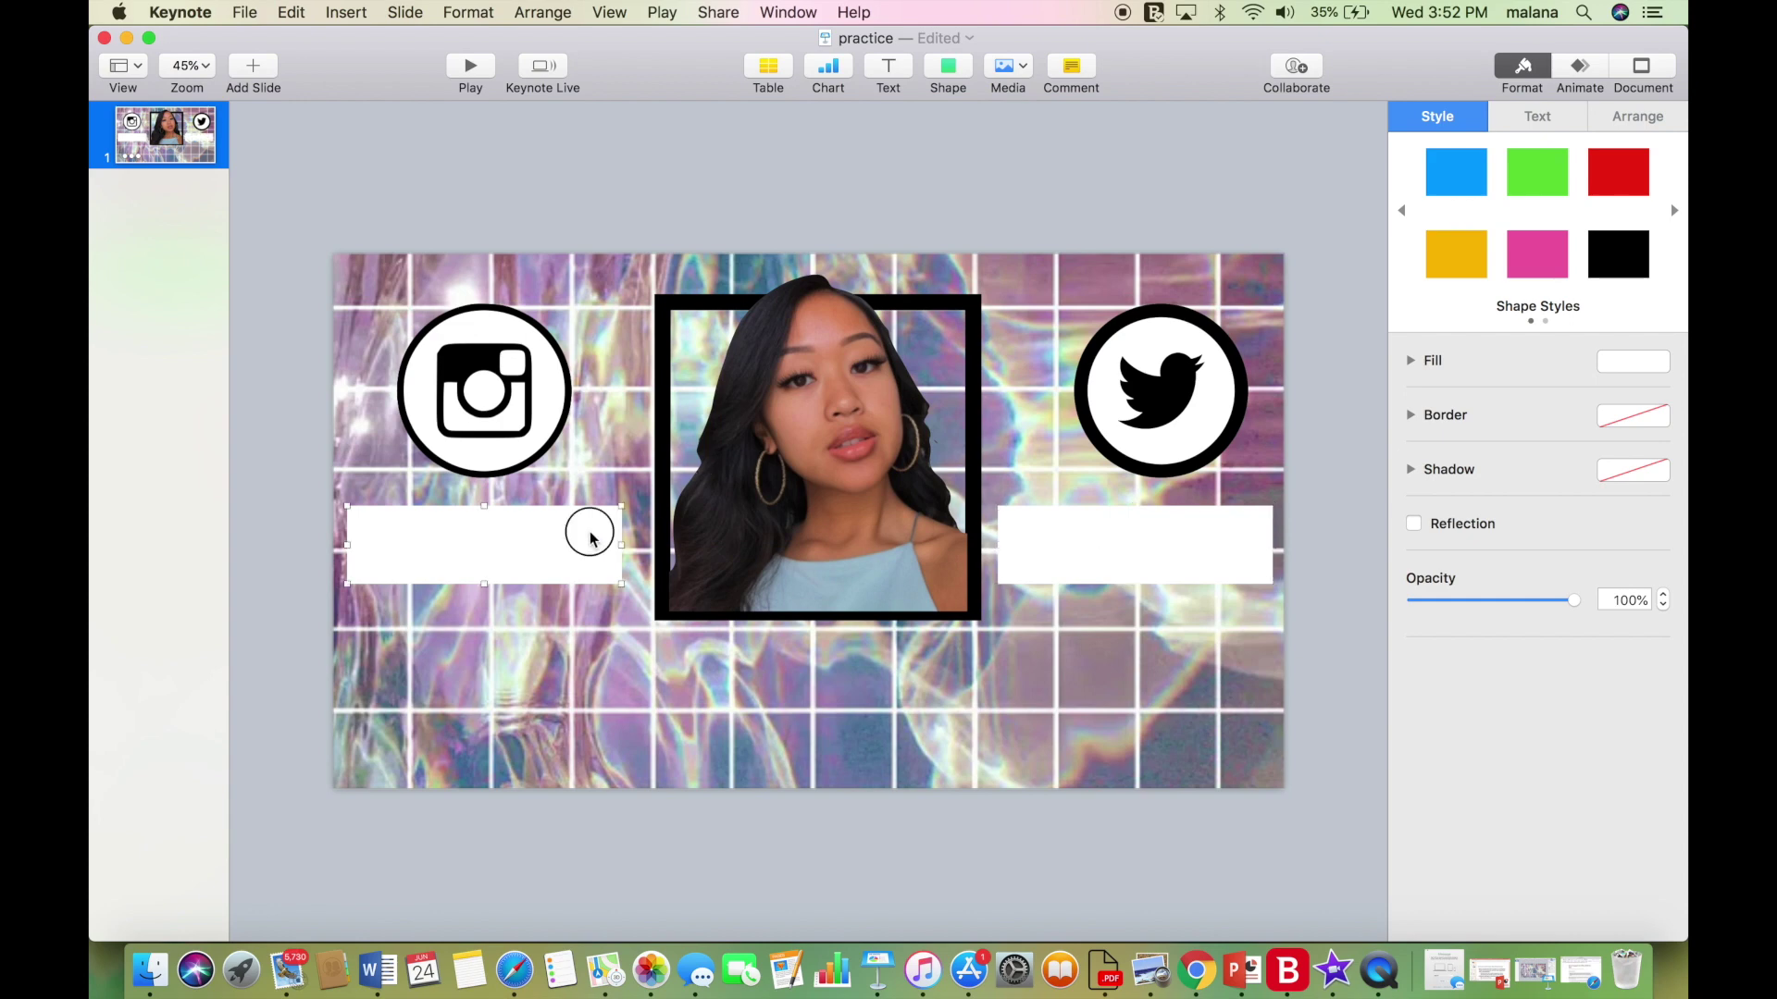
# Level the left white bar with the right one and nudge the portrait frame and photo left.
pyautogui.moveTo(586, 527); pyautogui.dragTo(594, 539)
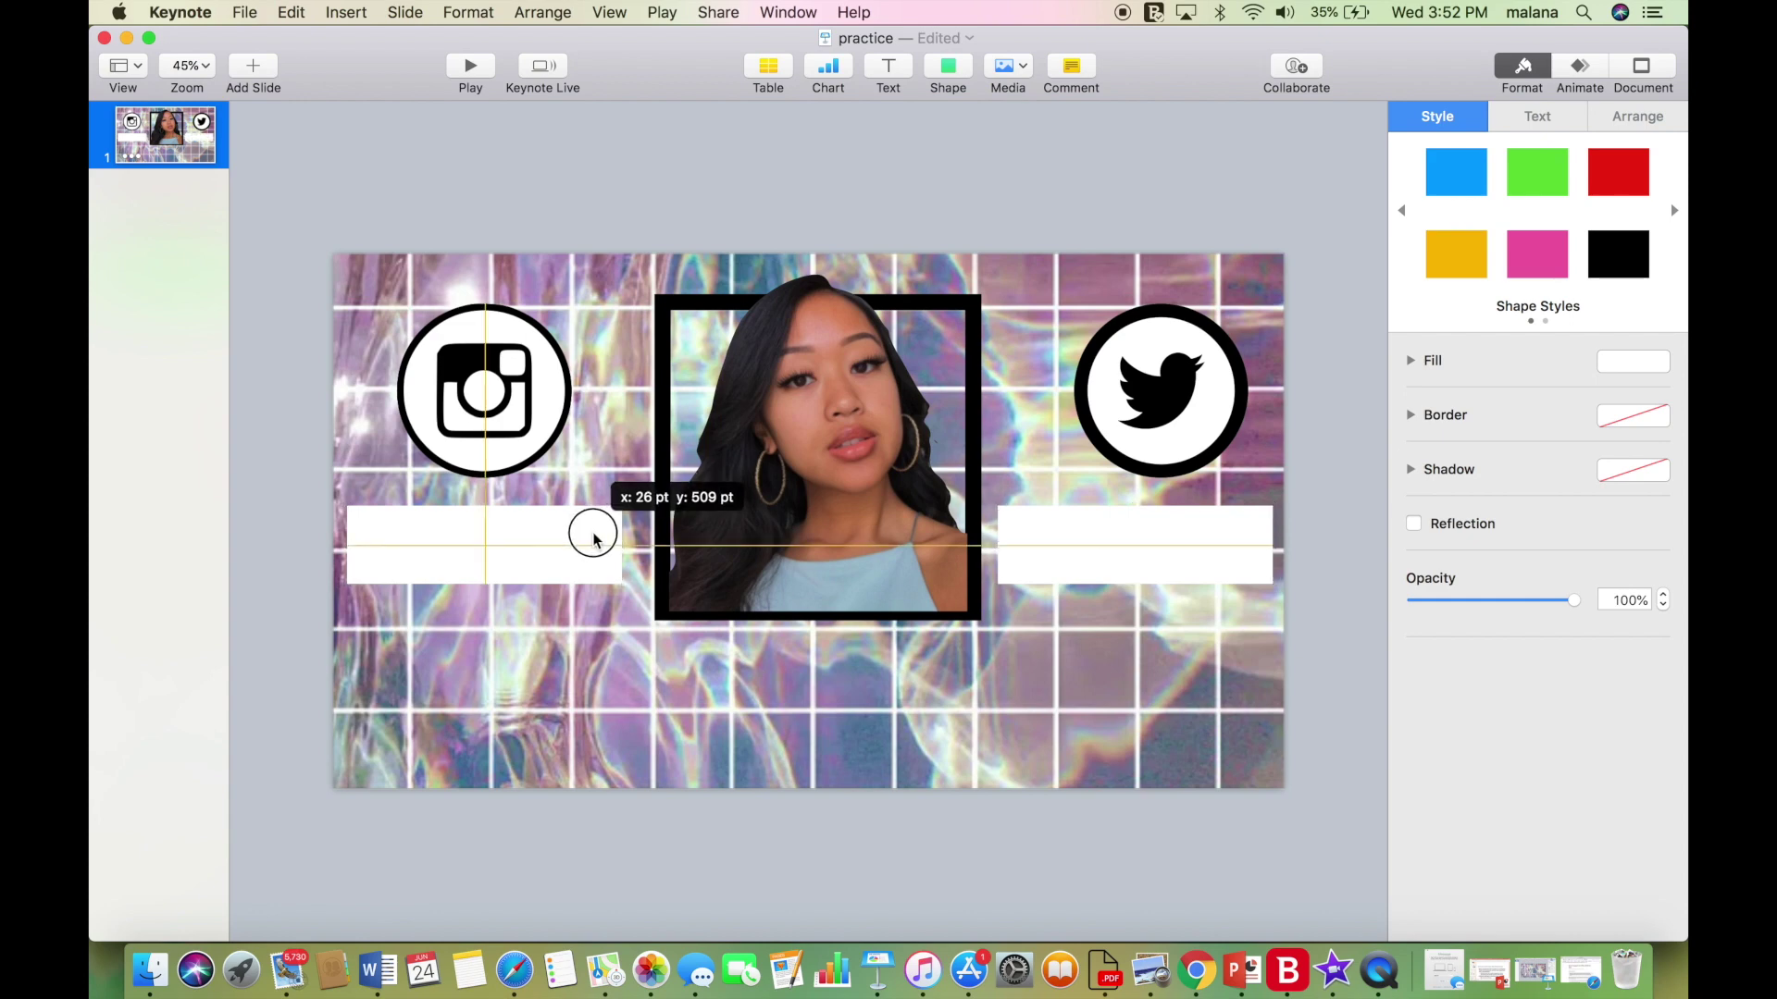
pyautogui.moveTo(593, 539); pyautogui.dragTo(594, 538)
pyautogui.moveTo(963, 298); pyautogui.dragTo(962, 301)
pyautogui.moveTo(834, 389); pyautogui.dragTo(830, 392)
pyautogui.click(1087, 439)
# Shift the Twitter logo and its white circle slightly left, then insert a new text box.
pyautogui.moveTo(1092, 435); pyautogui.dragTo(1081, 445)
pyautogui.moveTo(1179, 404); pyautogui.dragTo(1163, 405)
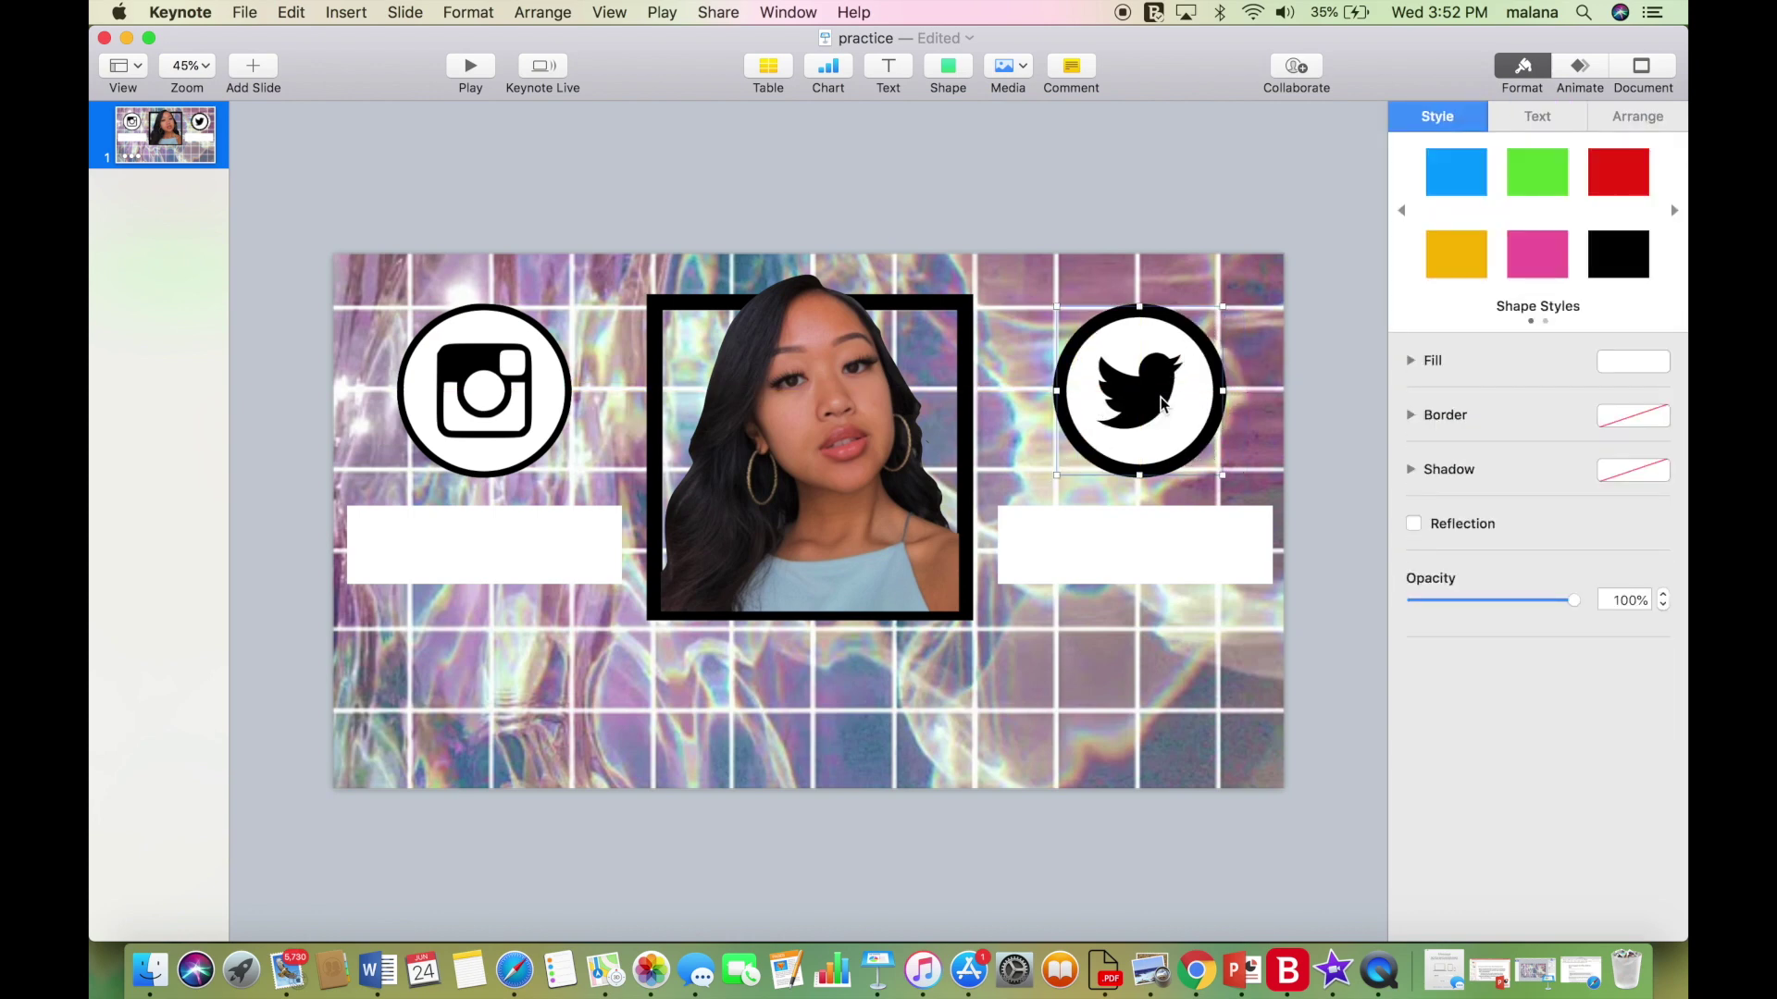
pyautogui.click(1096, 223)
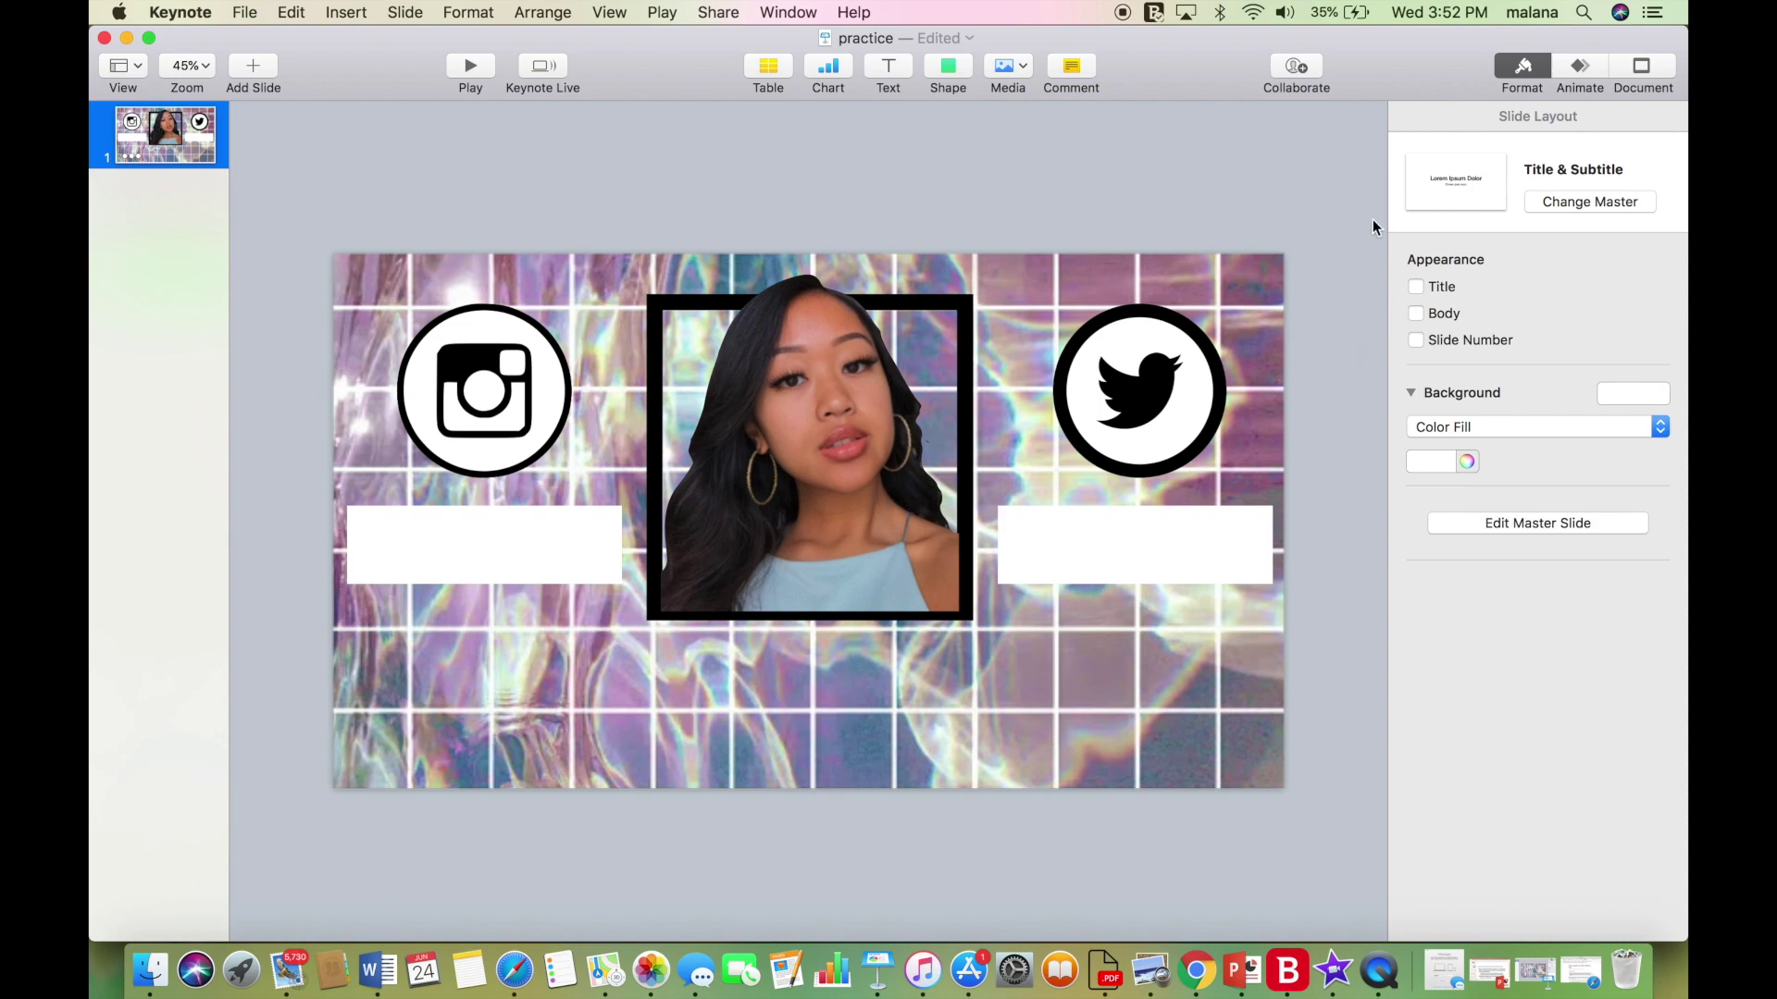
pyautogui.click(896, 72)
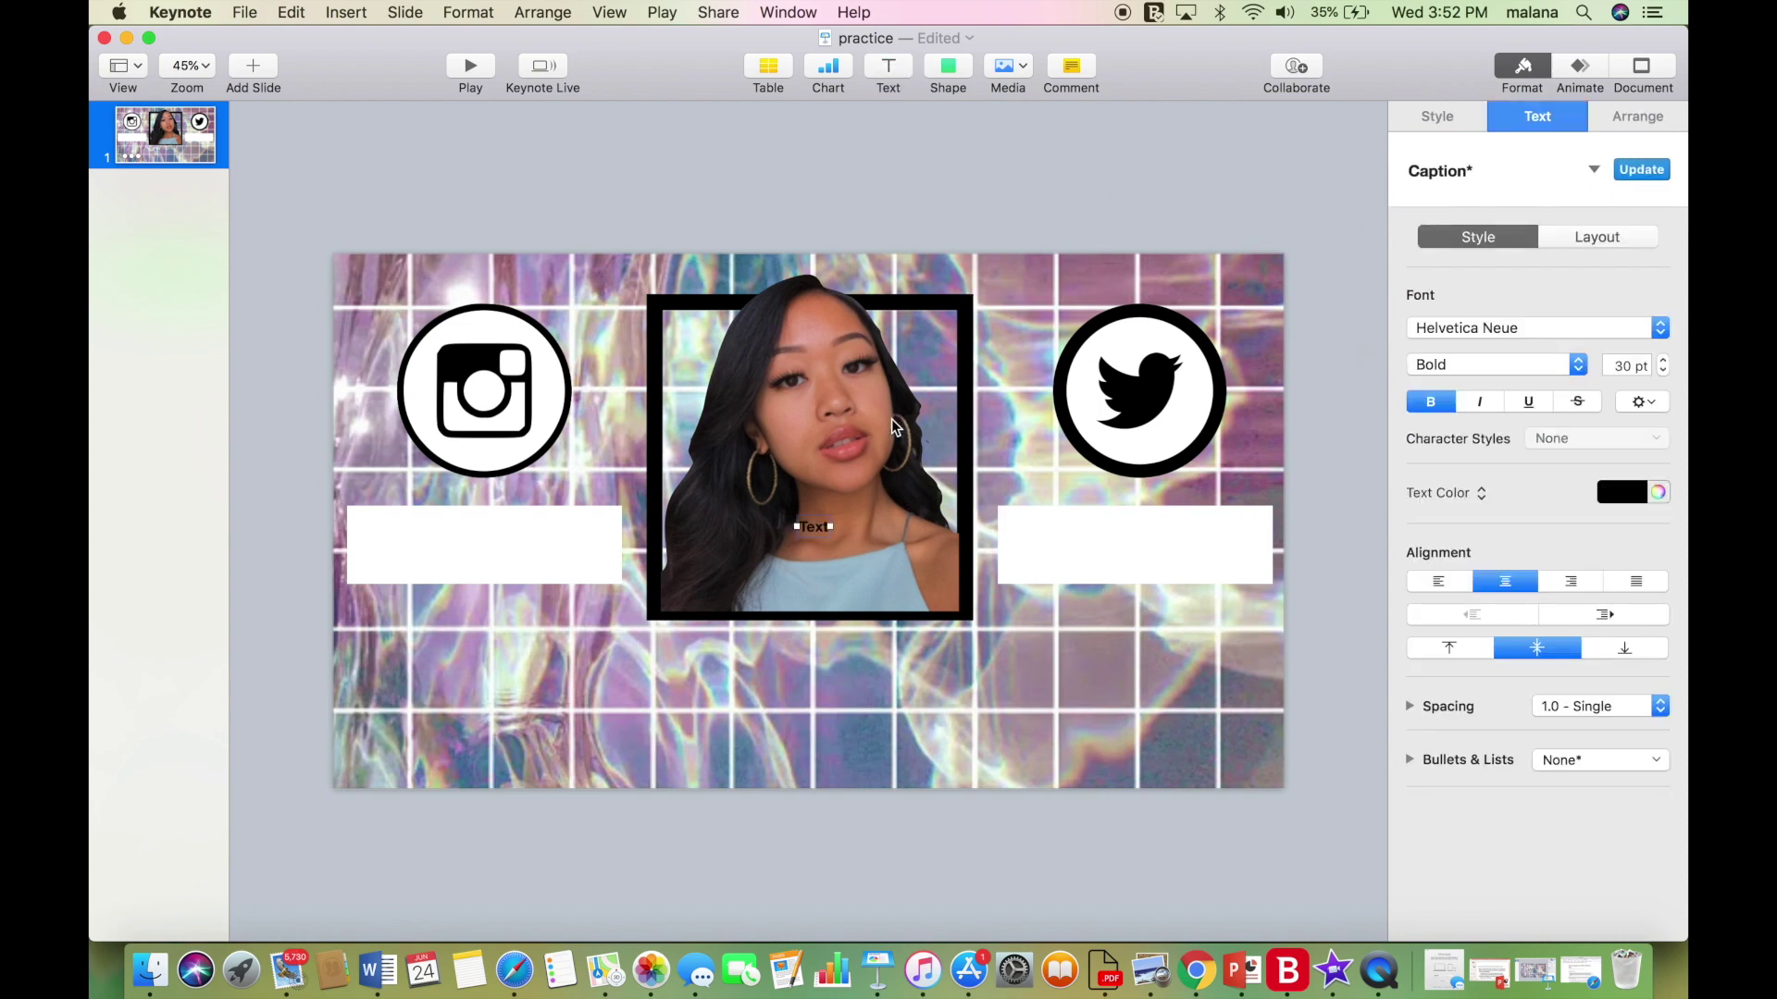
# Put the new text box on the left white bar and type the Instagram handle.
pyautogui.moveTo(813, 524); pyautogui.dragTo(453, 552)
pyautogui.doubleClick(462, 549)
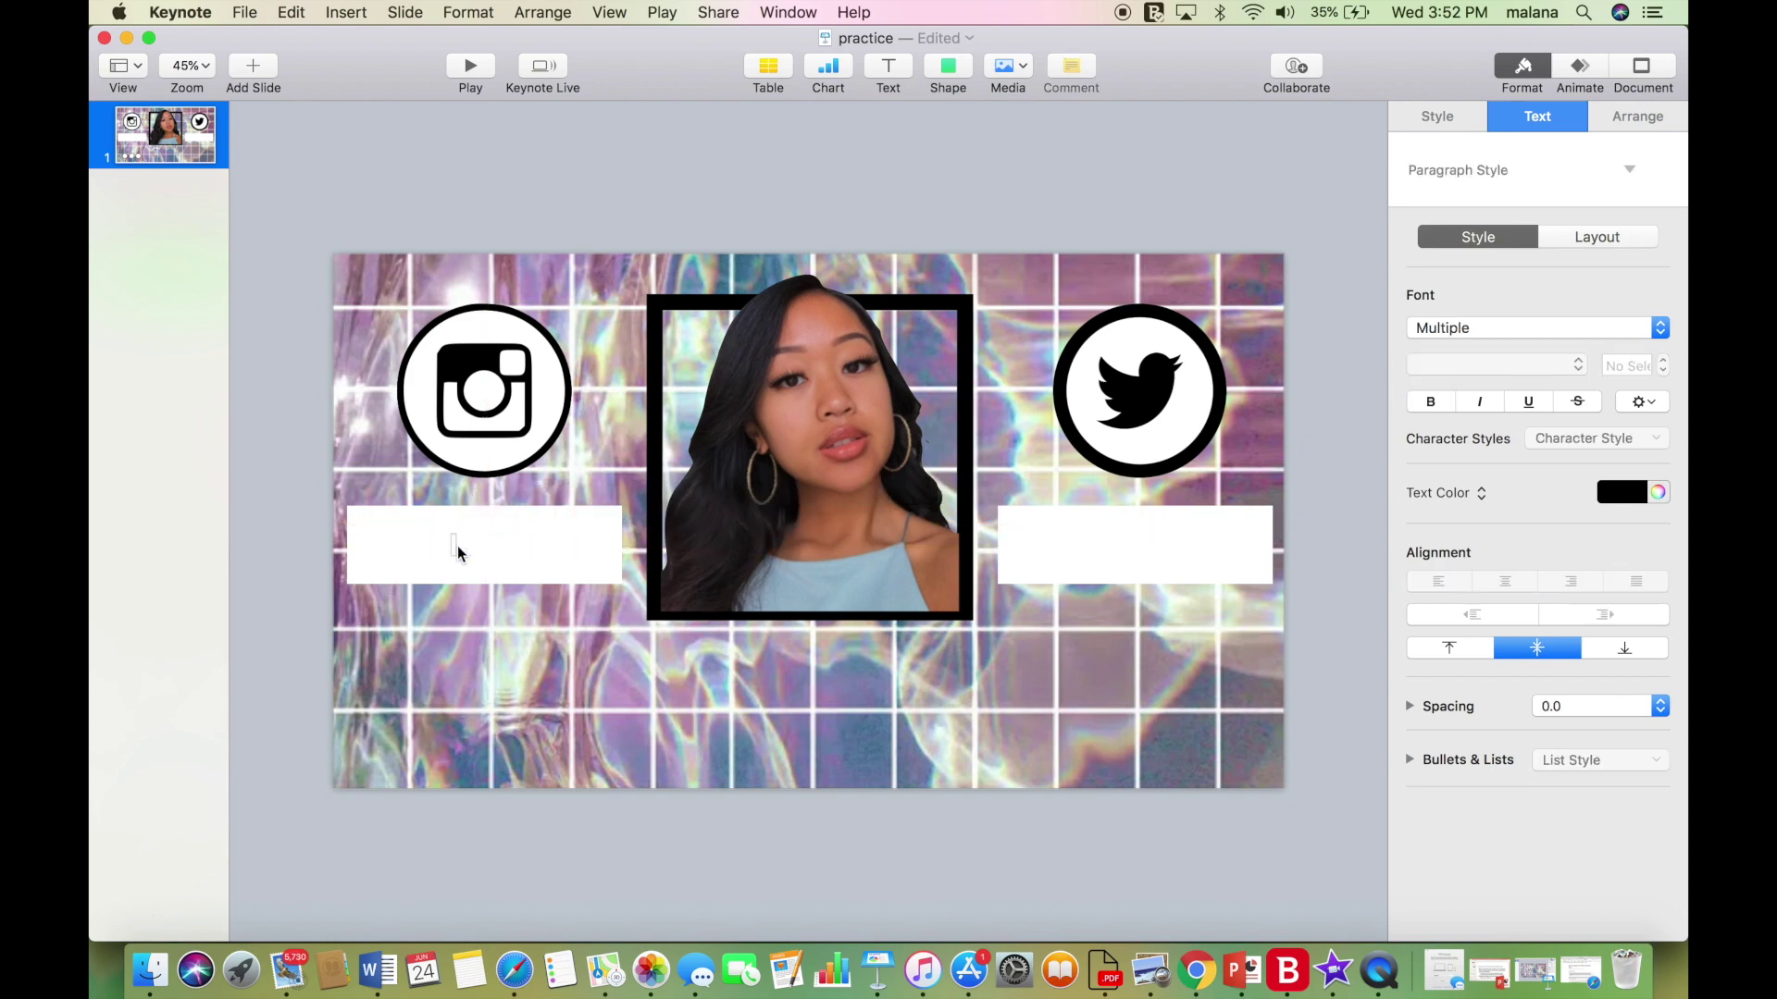
pyautogui.click(458, 554)
pyautogui.write('@malanaaa')
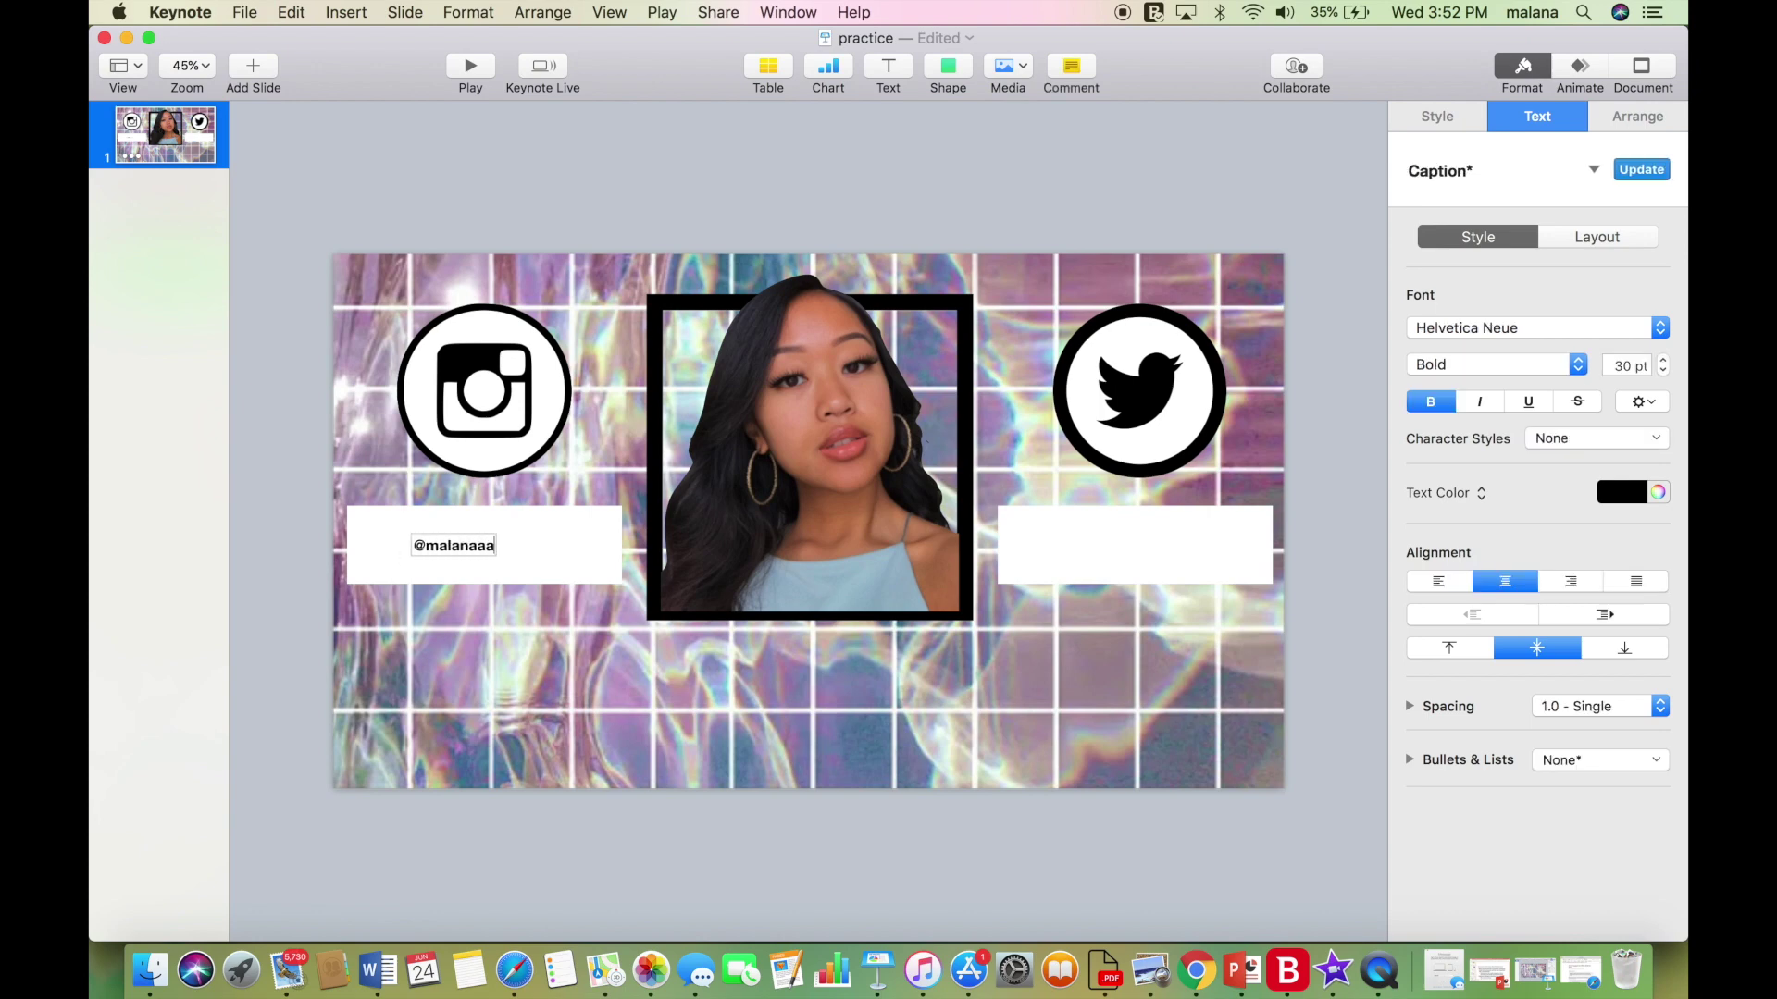
pyautogui.write('_')
# Set the handle to Market Deco at 80 pt and shift it slightly right on the bar.
pyautogui.doubleClick(445, 552)
pyautogui.click(1433, 331)
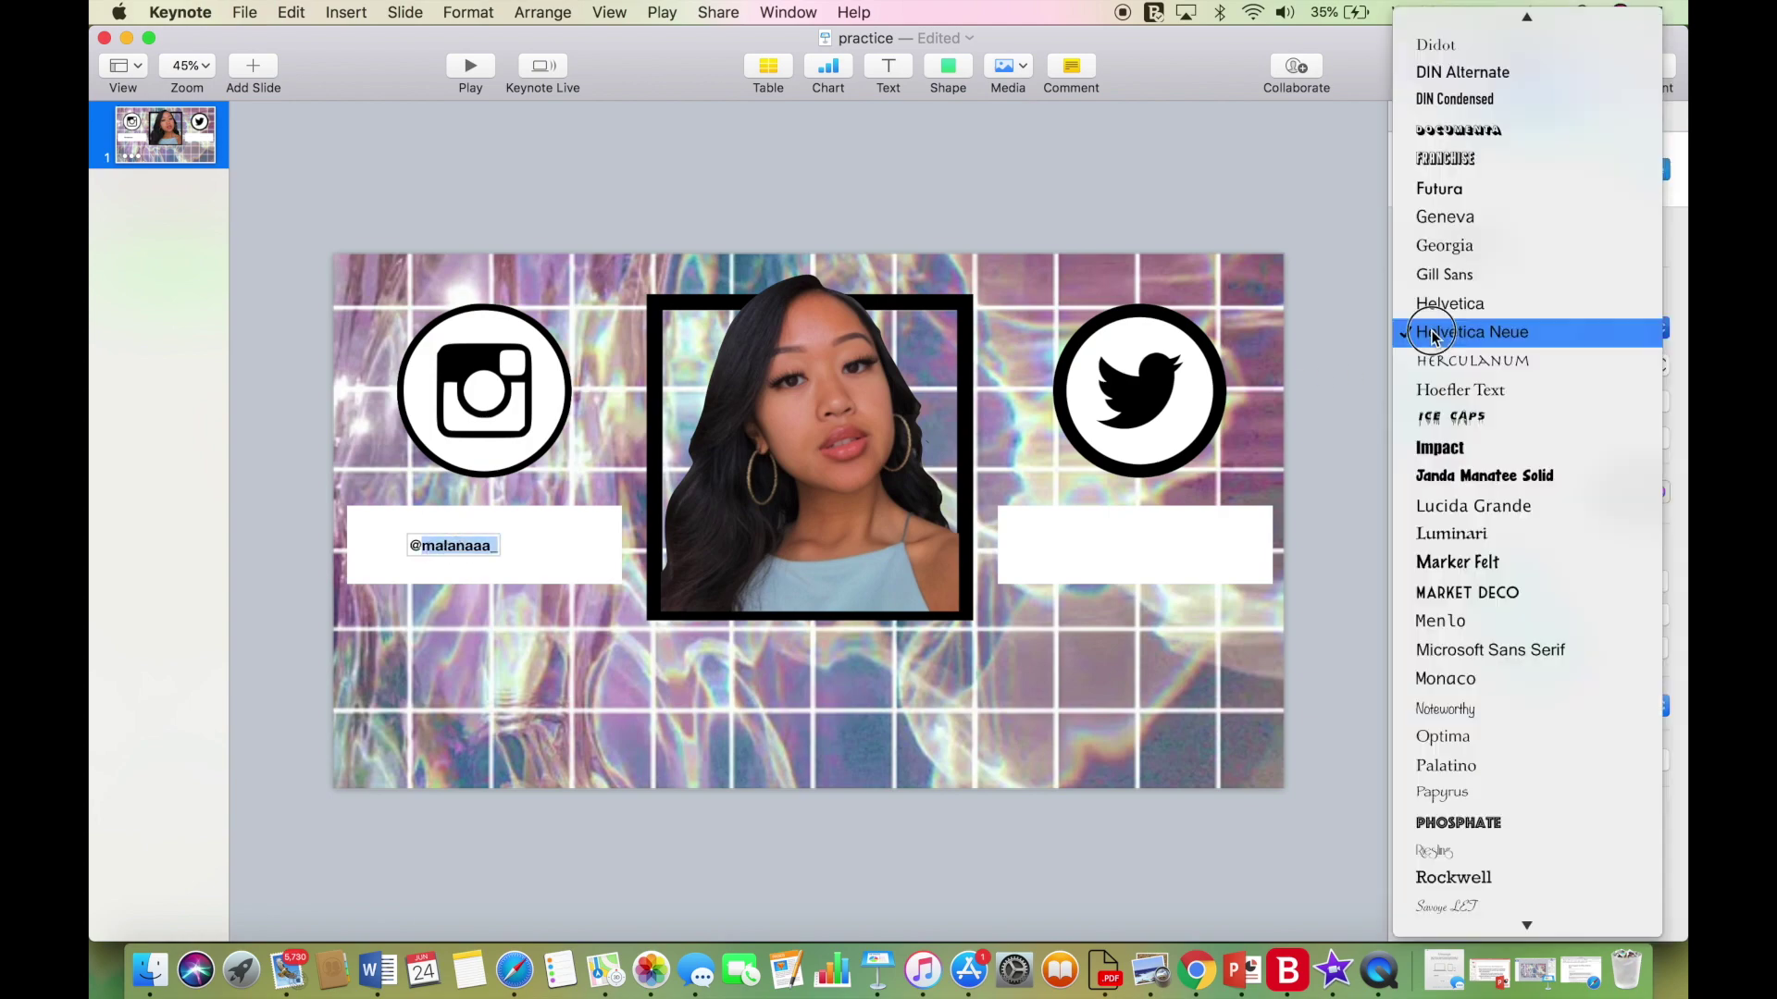
pyautogui.scroll(10, 1432, 361)
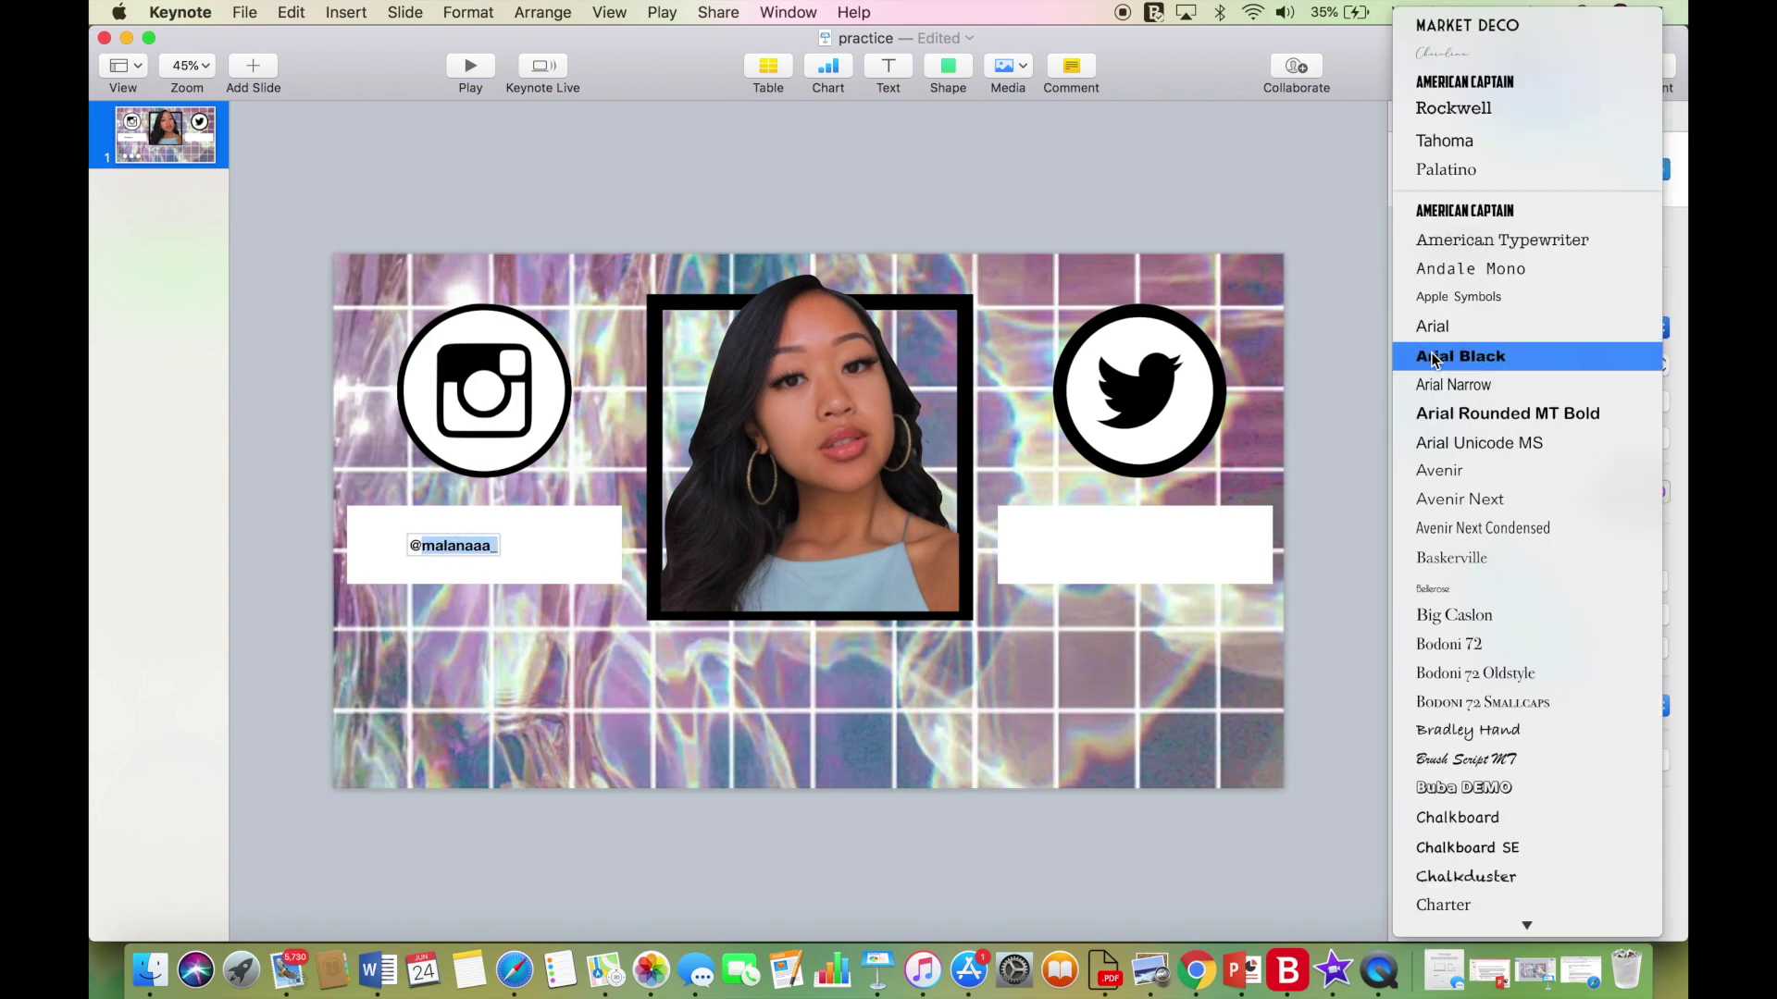
pyautogui.click(1463, 29)
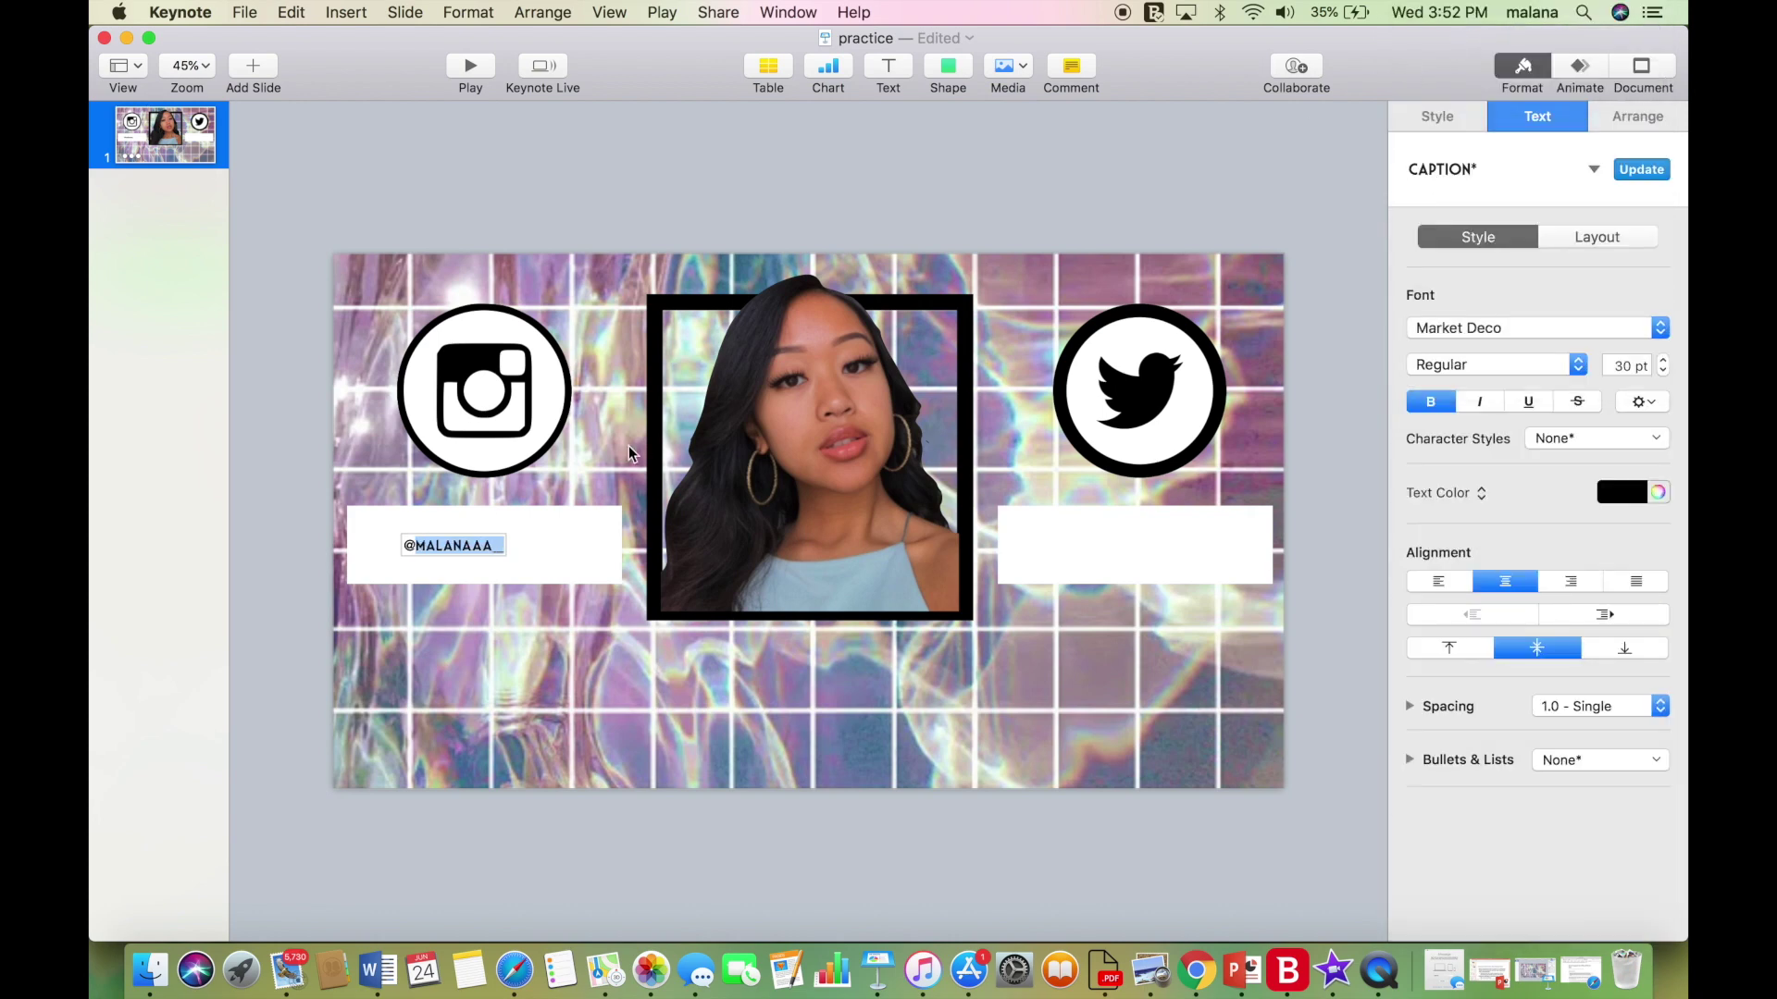
pyautogui.click(454, 544)
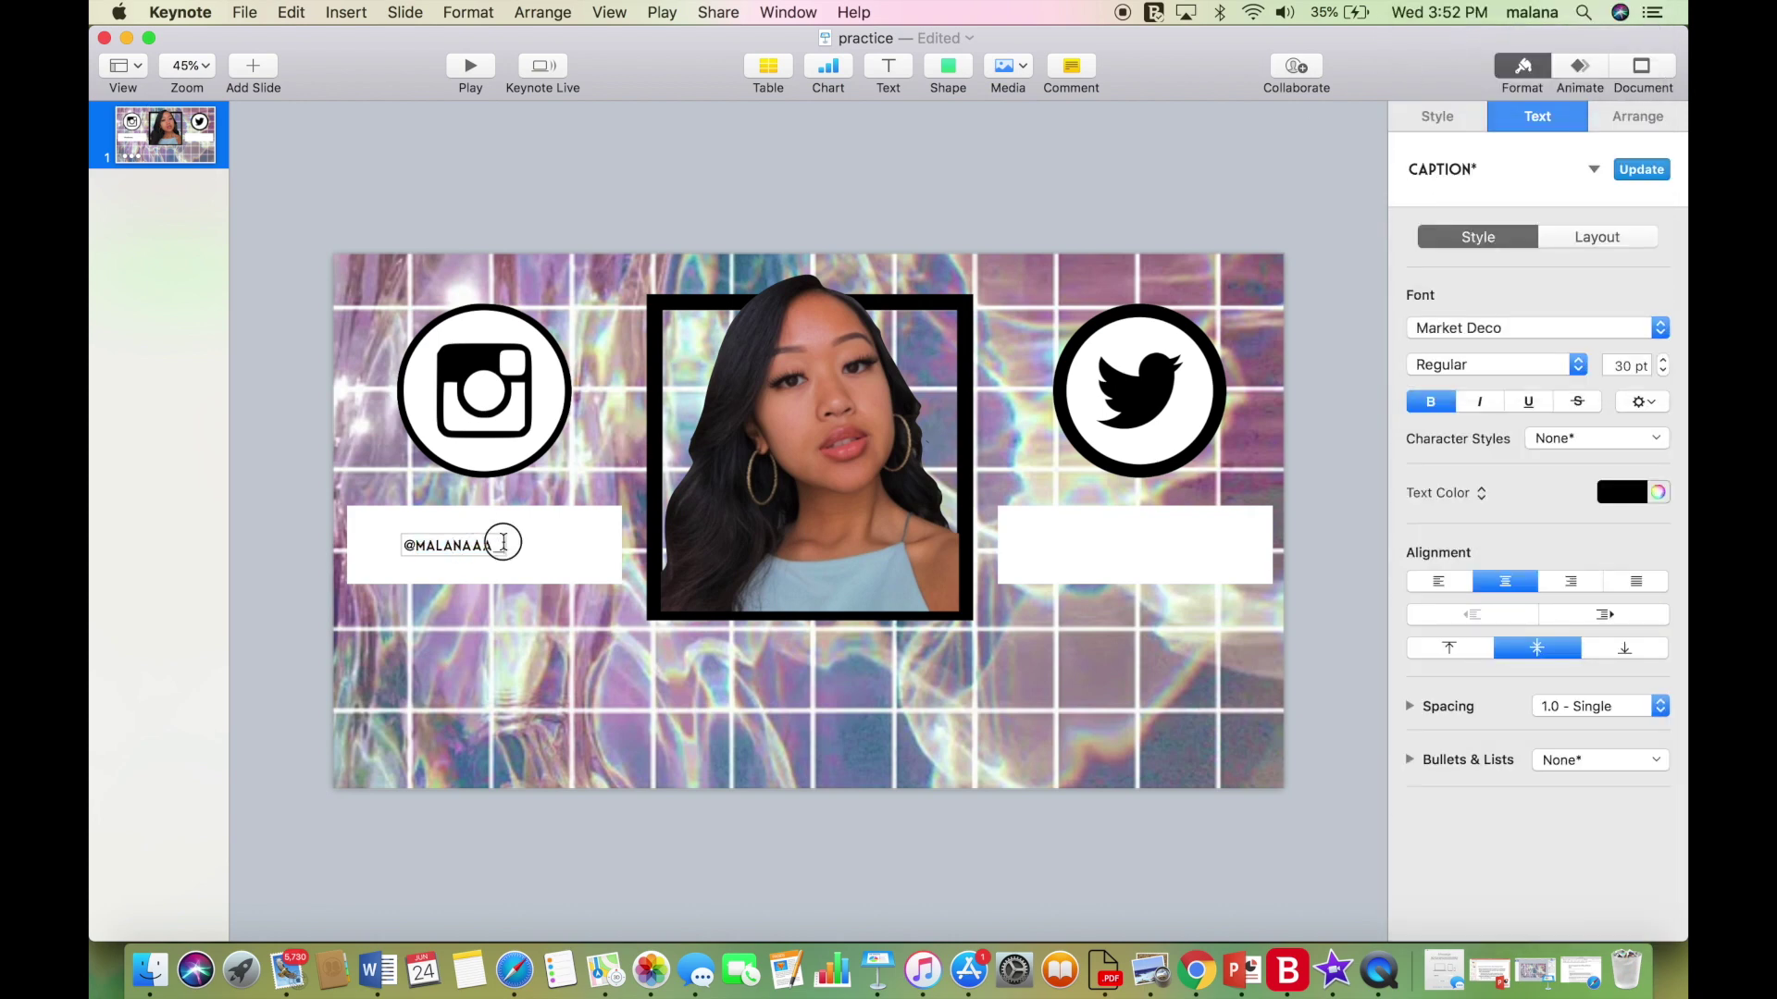
pyautogui.moveTo(504, 542); pyautogui.dragTo(400, 545)
pyautogui.click(1662, 361)
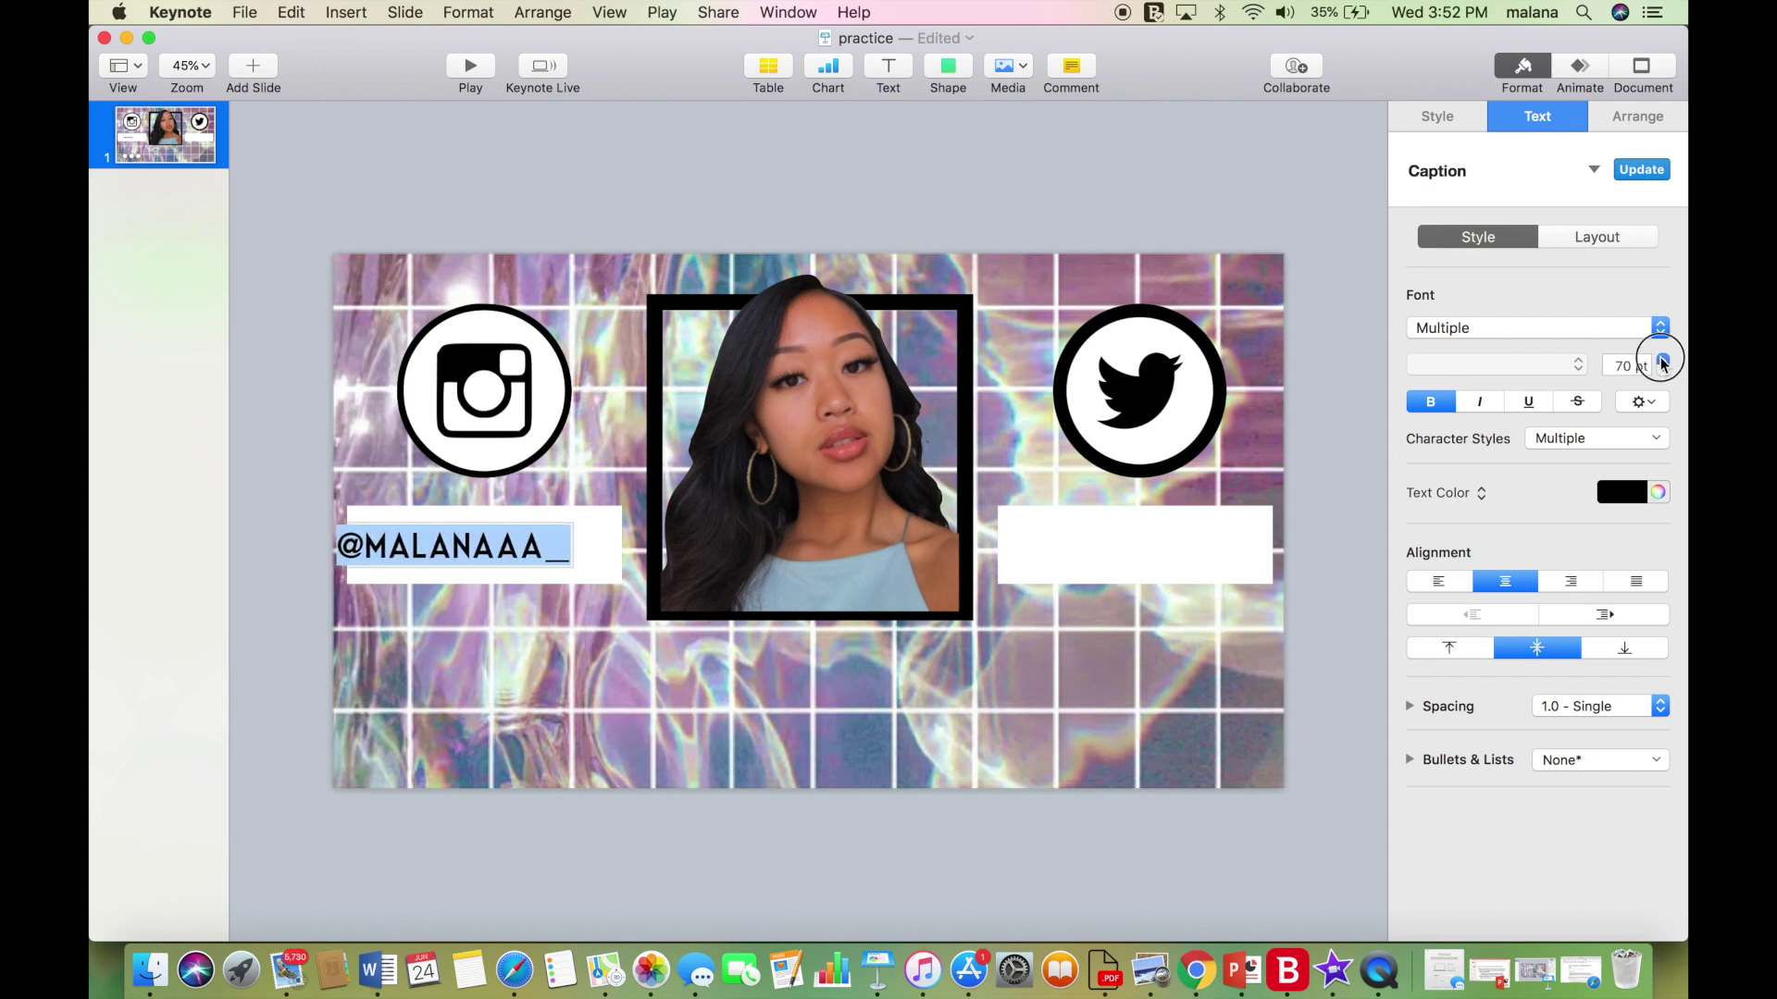
pyautogui.click(1663, 361)
pyautogui.click(795, 258)
pyautogui.moveTo(525, 546); pyautogui.dragTo(558, 546)
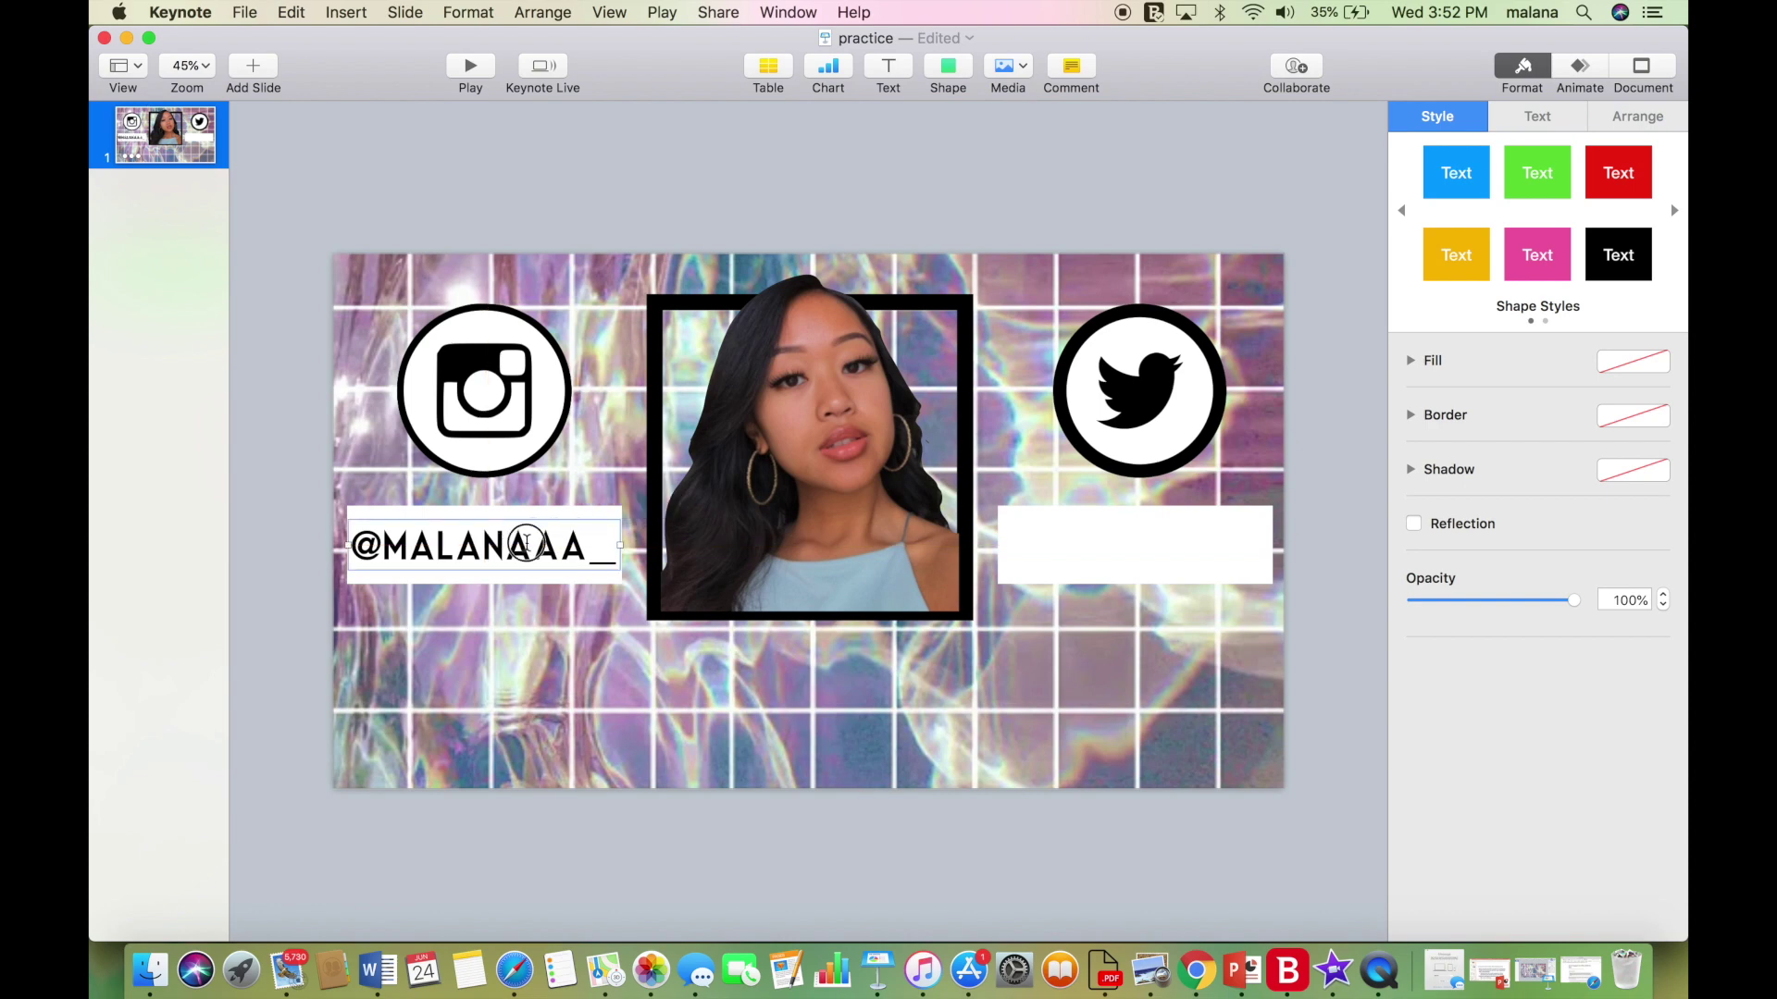
# Copy the handle onto the right white bar under Twitter and align it with the left one.
pyautogui.tripleClick(526, 544)
pyautogui.press('super+c')
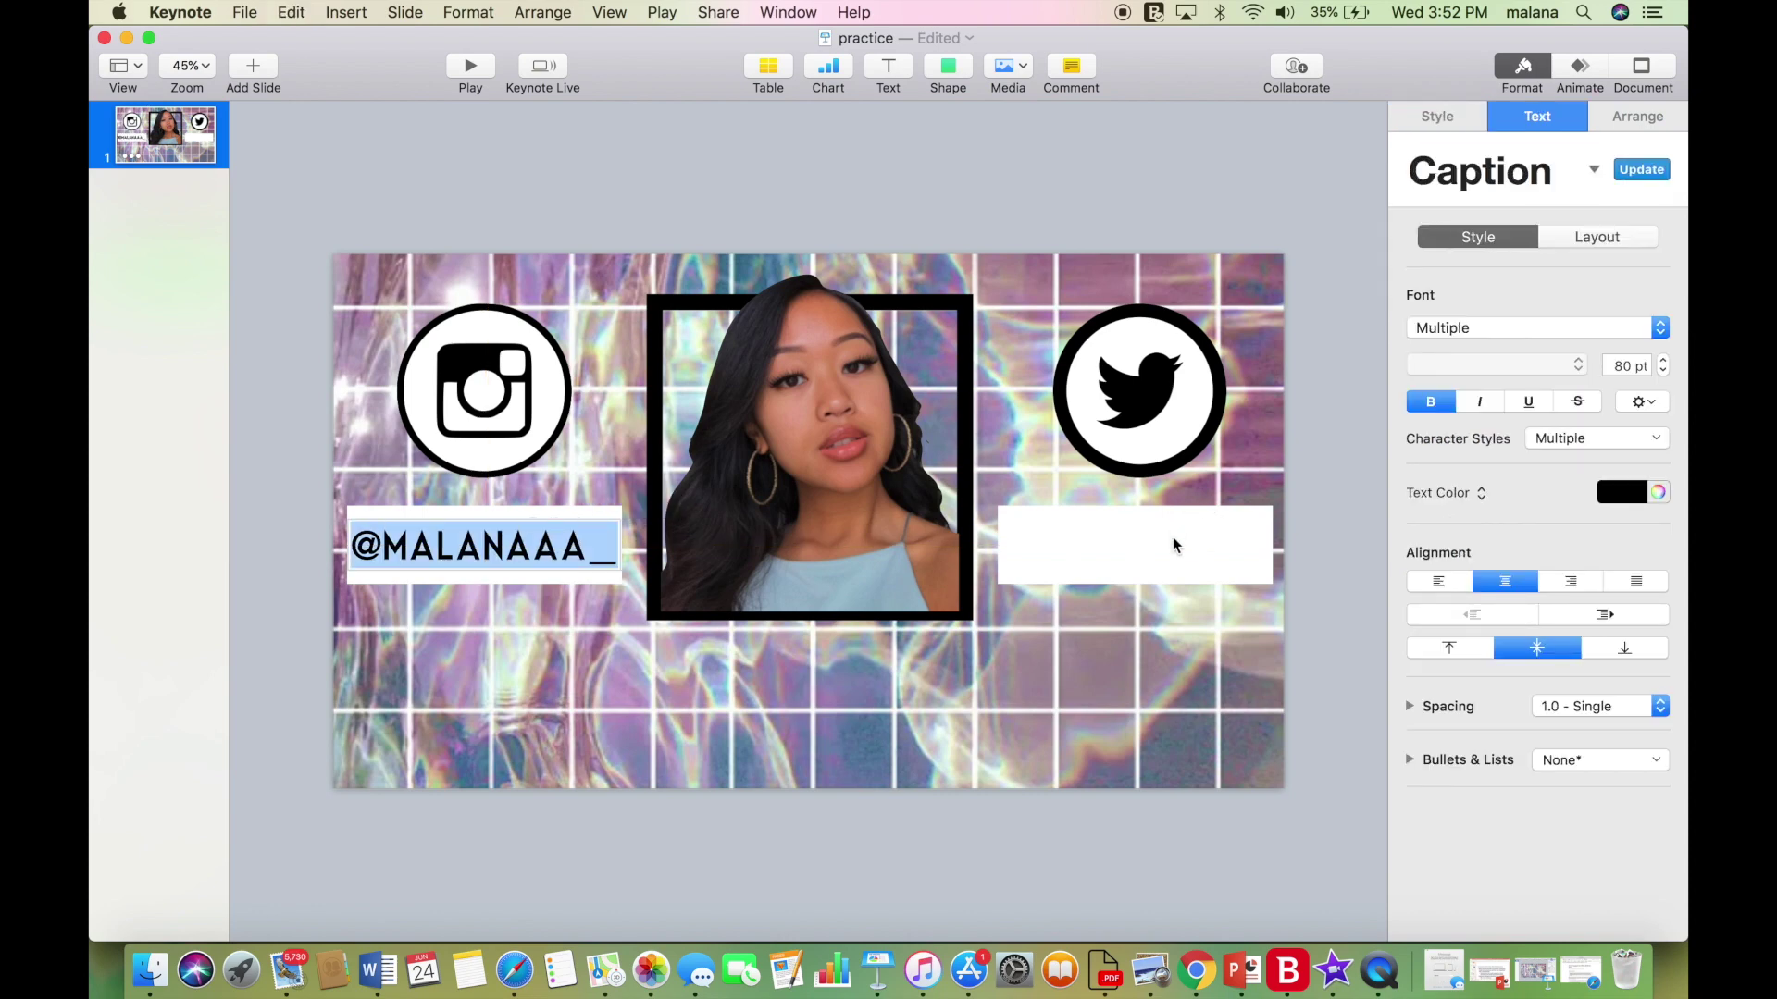
pyautogui.click(1172, 545)
pyautogui.press('super+v')
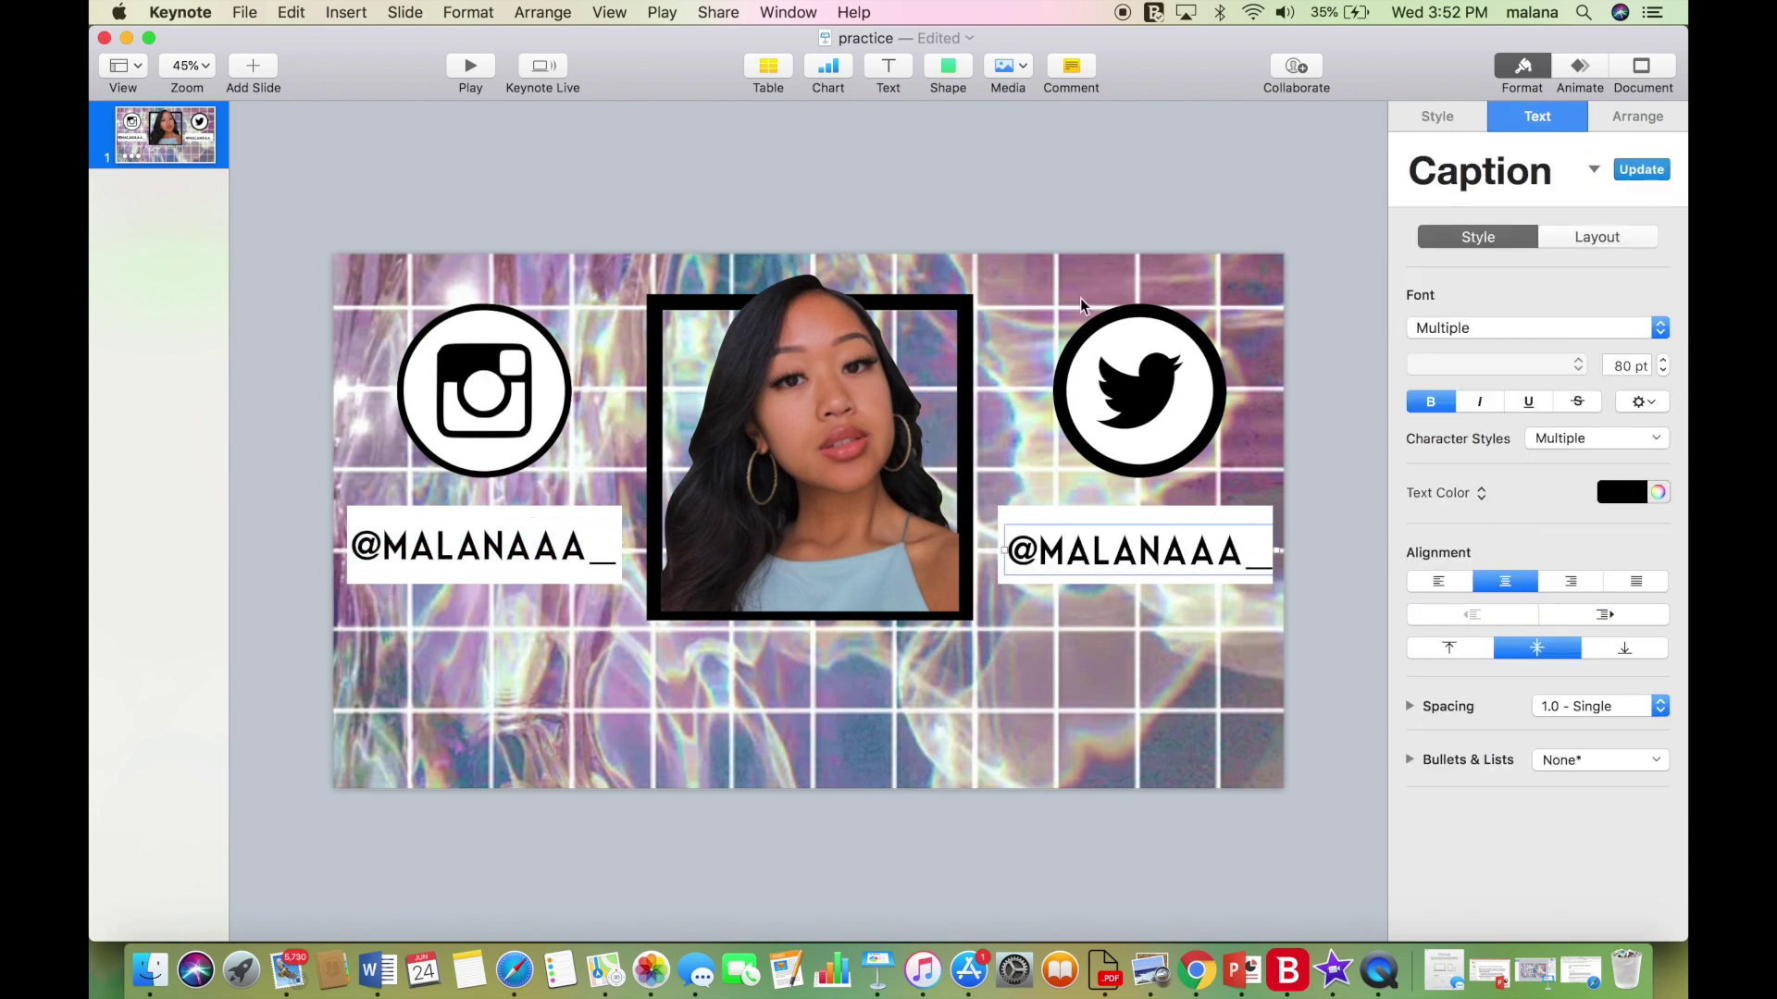
pyautogui.click(1036, 206)
pyautogui.moveTo(1182, 552); pyautogui.dragTo(1173, 547)
# Add a square stretched into a taller, slide-width bar along the bottom and fill it white.
pyautogui.click(1107, 172)
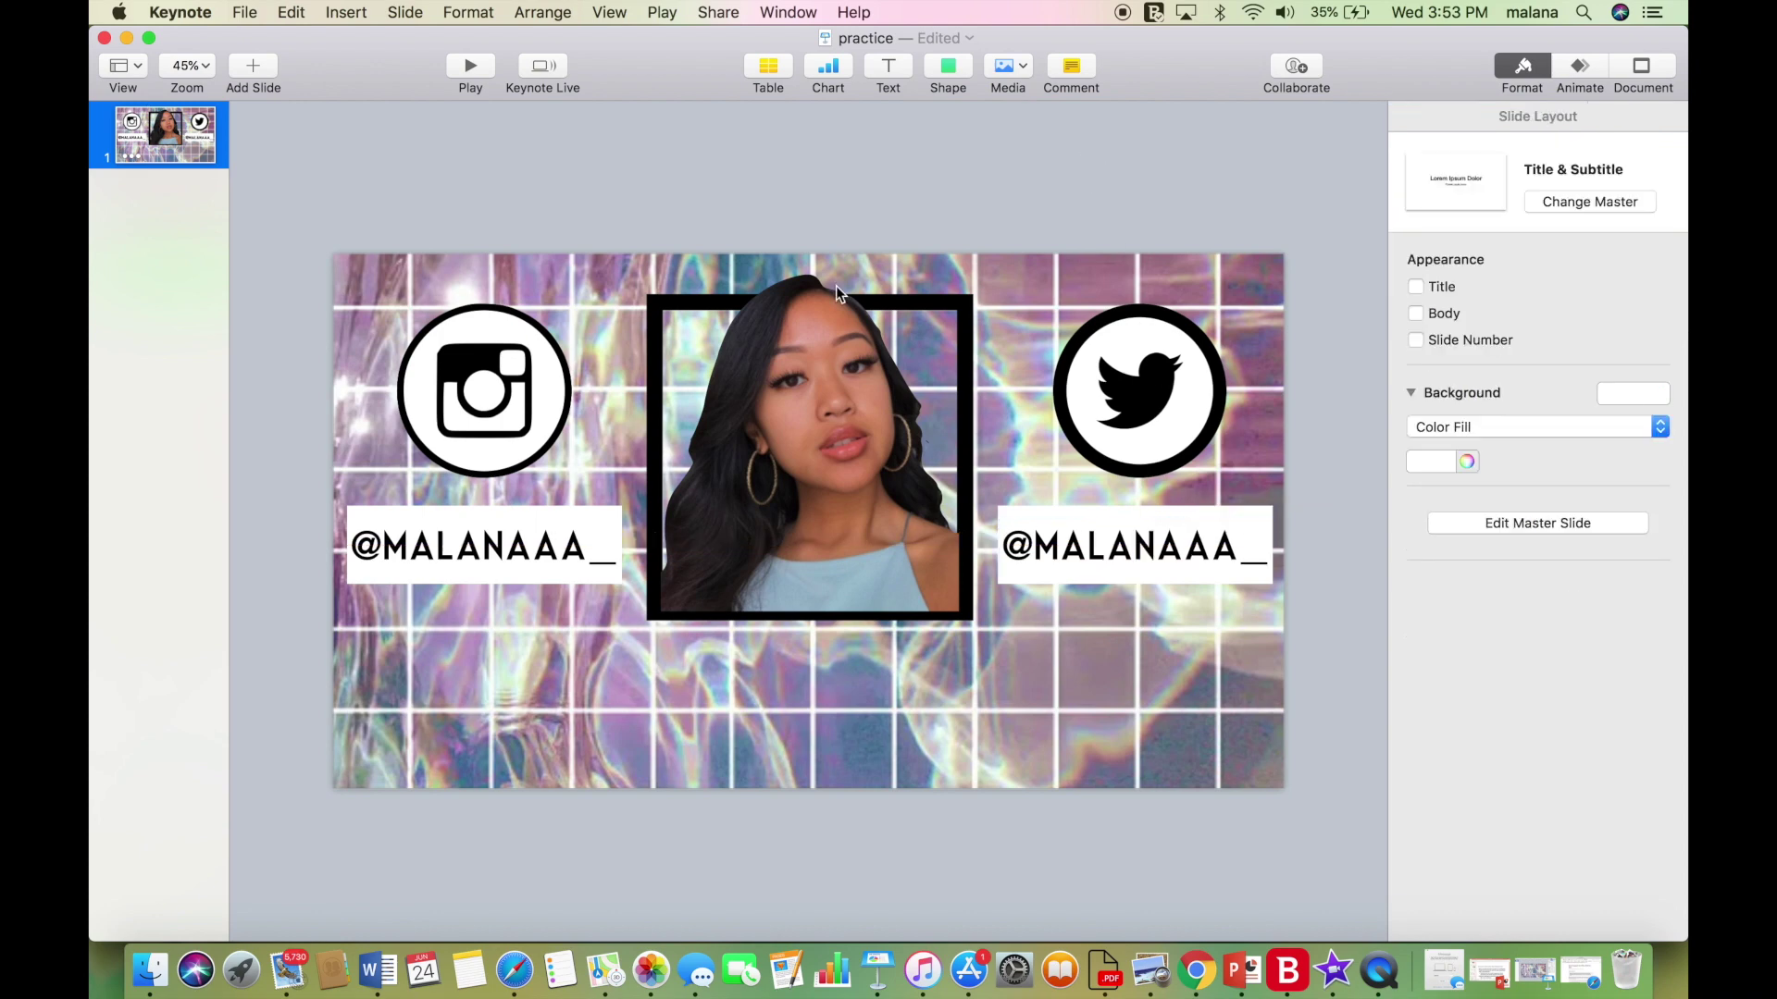
pyautogui.click(958, 65)
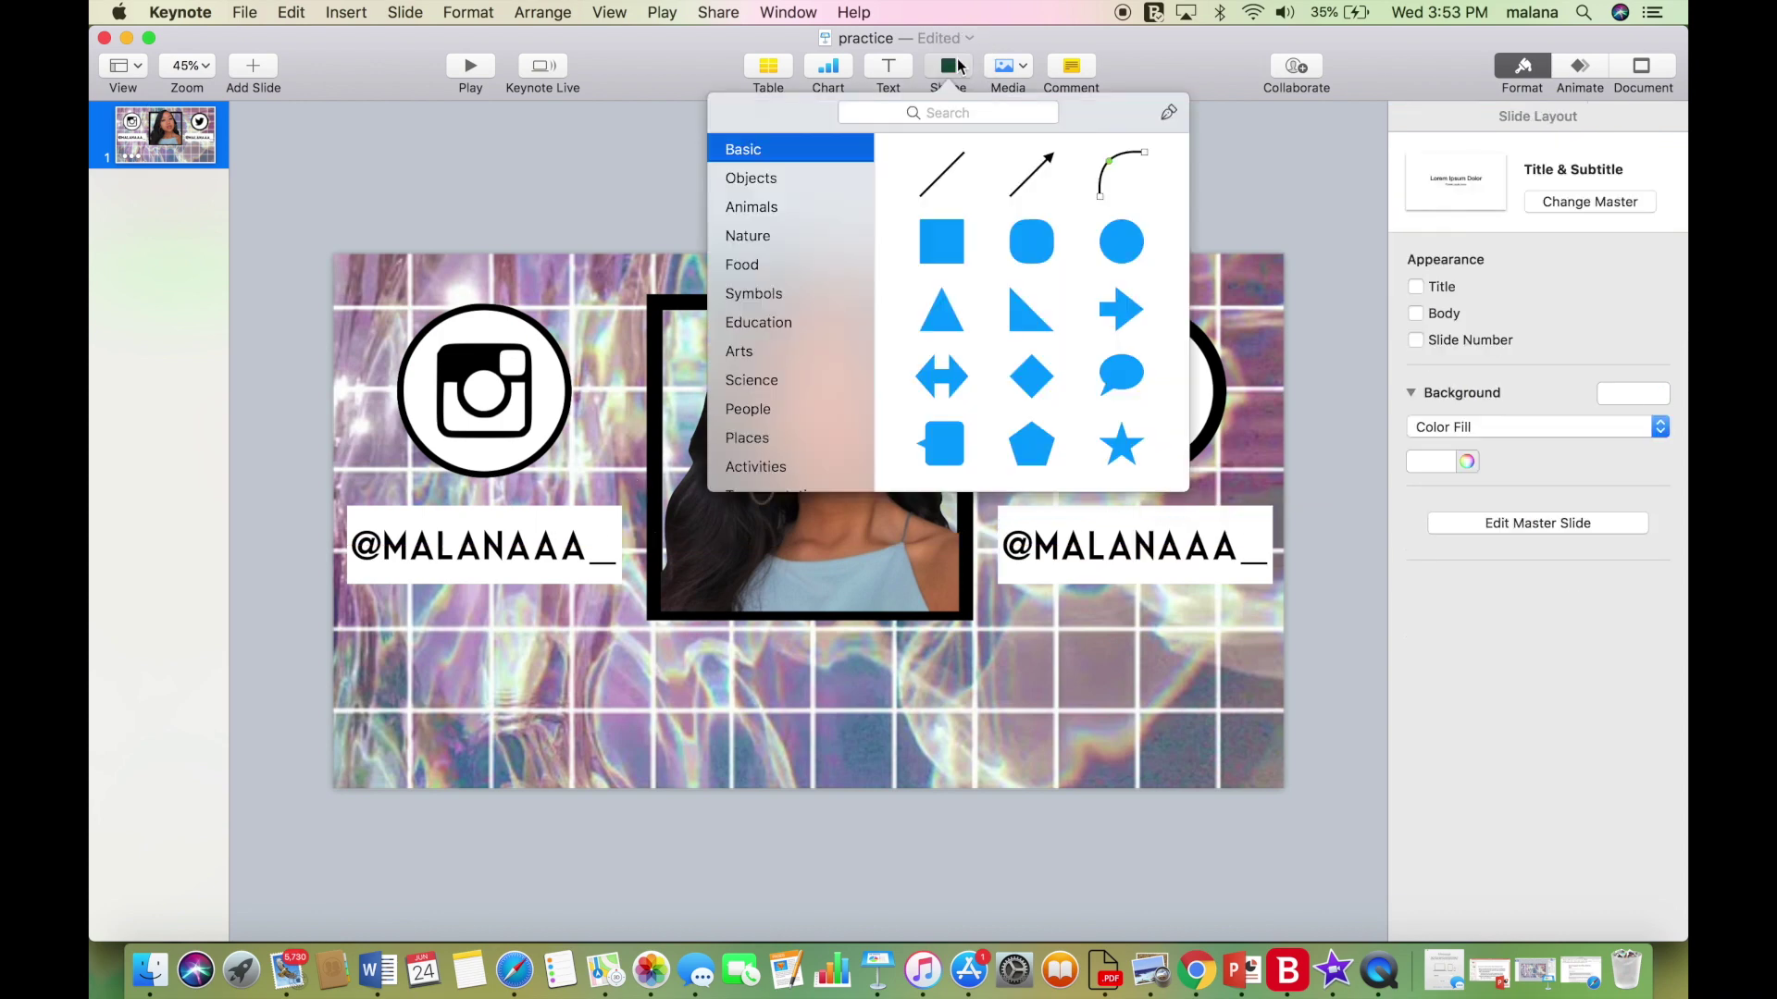
pyautogui.click(941, 241)
pyautogui.moveTo(798, 541); pyautogui.dragTo(1283, 746)
pyautogui.moveTo(802, 737); pyautogui.dragTo(805, 771)
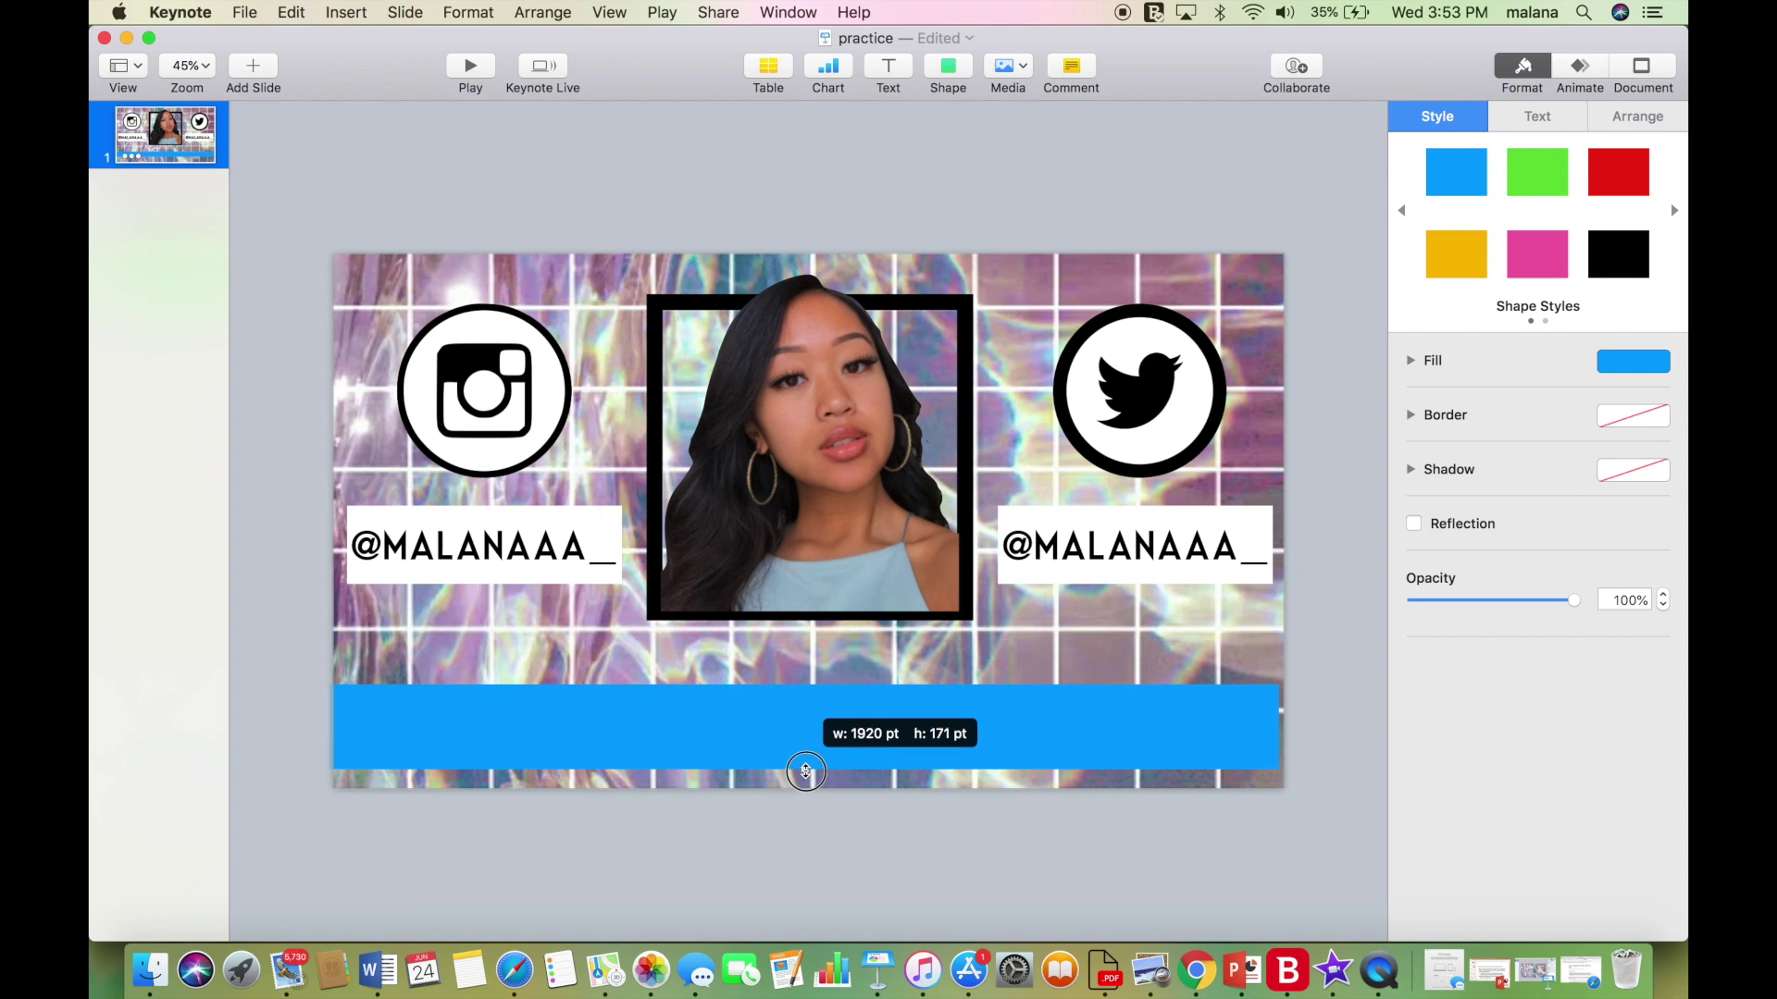
pyautogui.click(1640, 352)
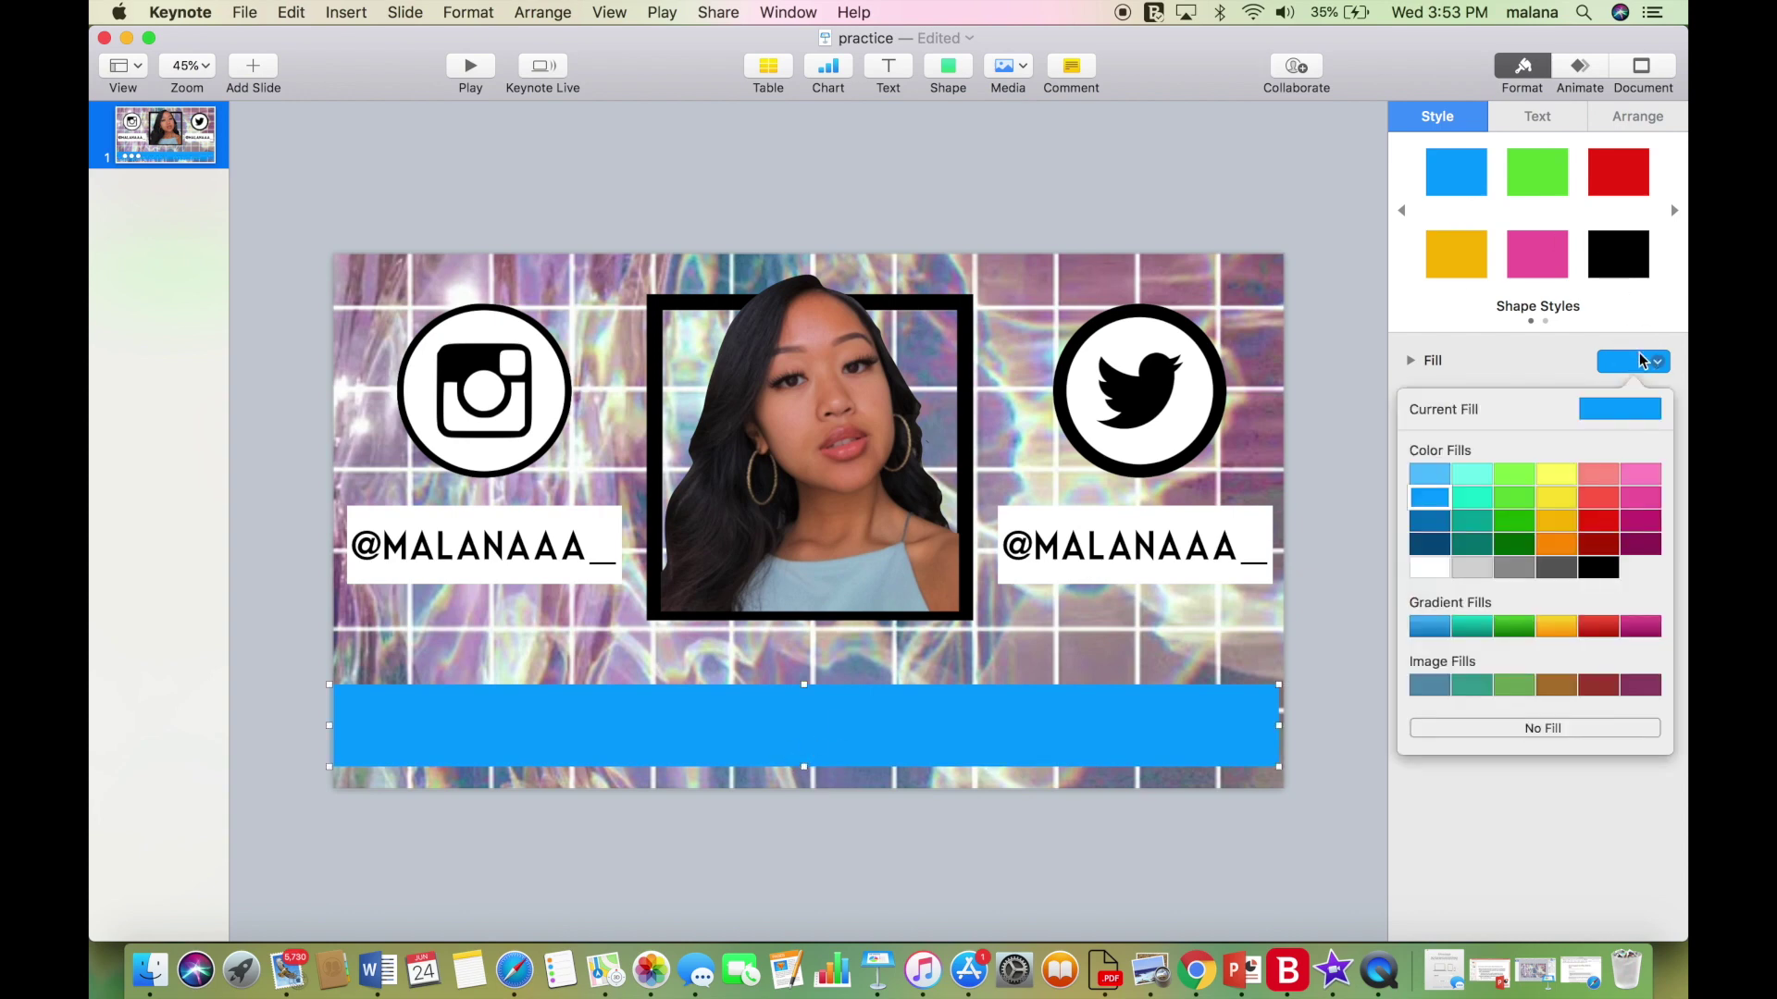
pyautogui.click(1434, 566)
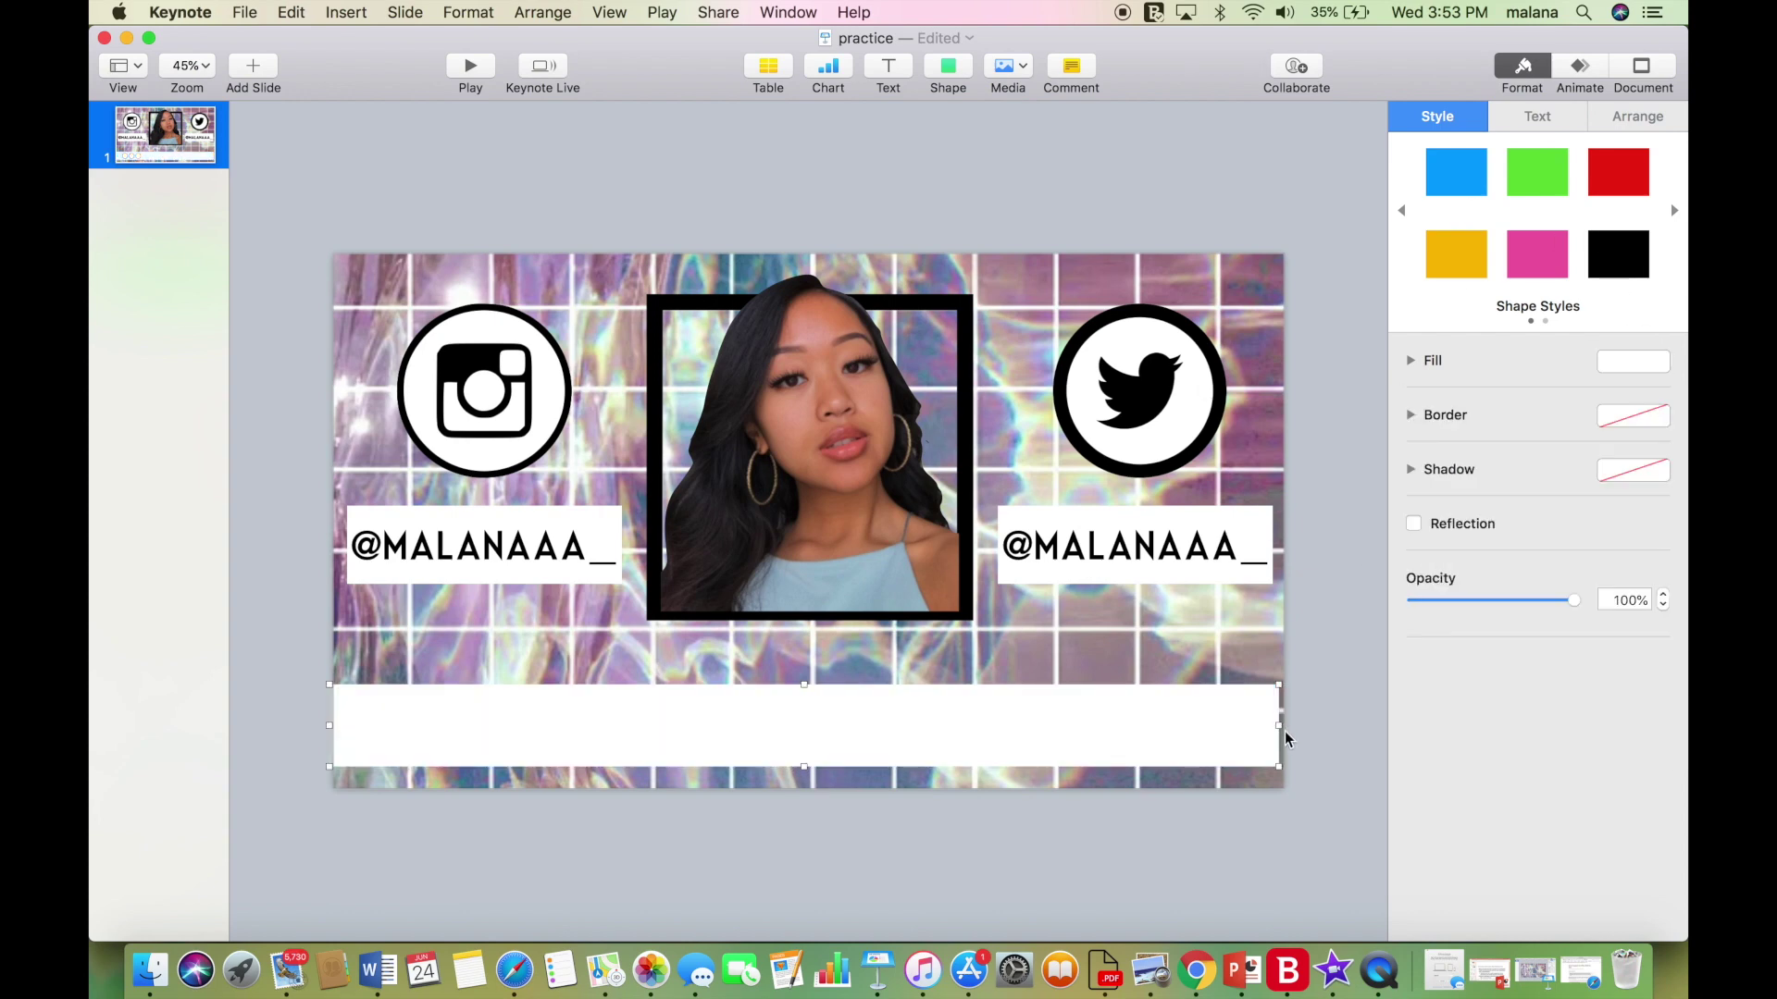
pyautogui.moveTo(1278, 725); pyautogui.dragTo(1287, 726)
pyautogui.click(1315, 694)
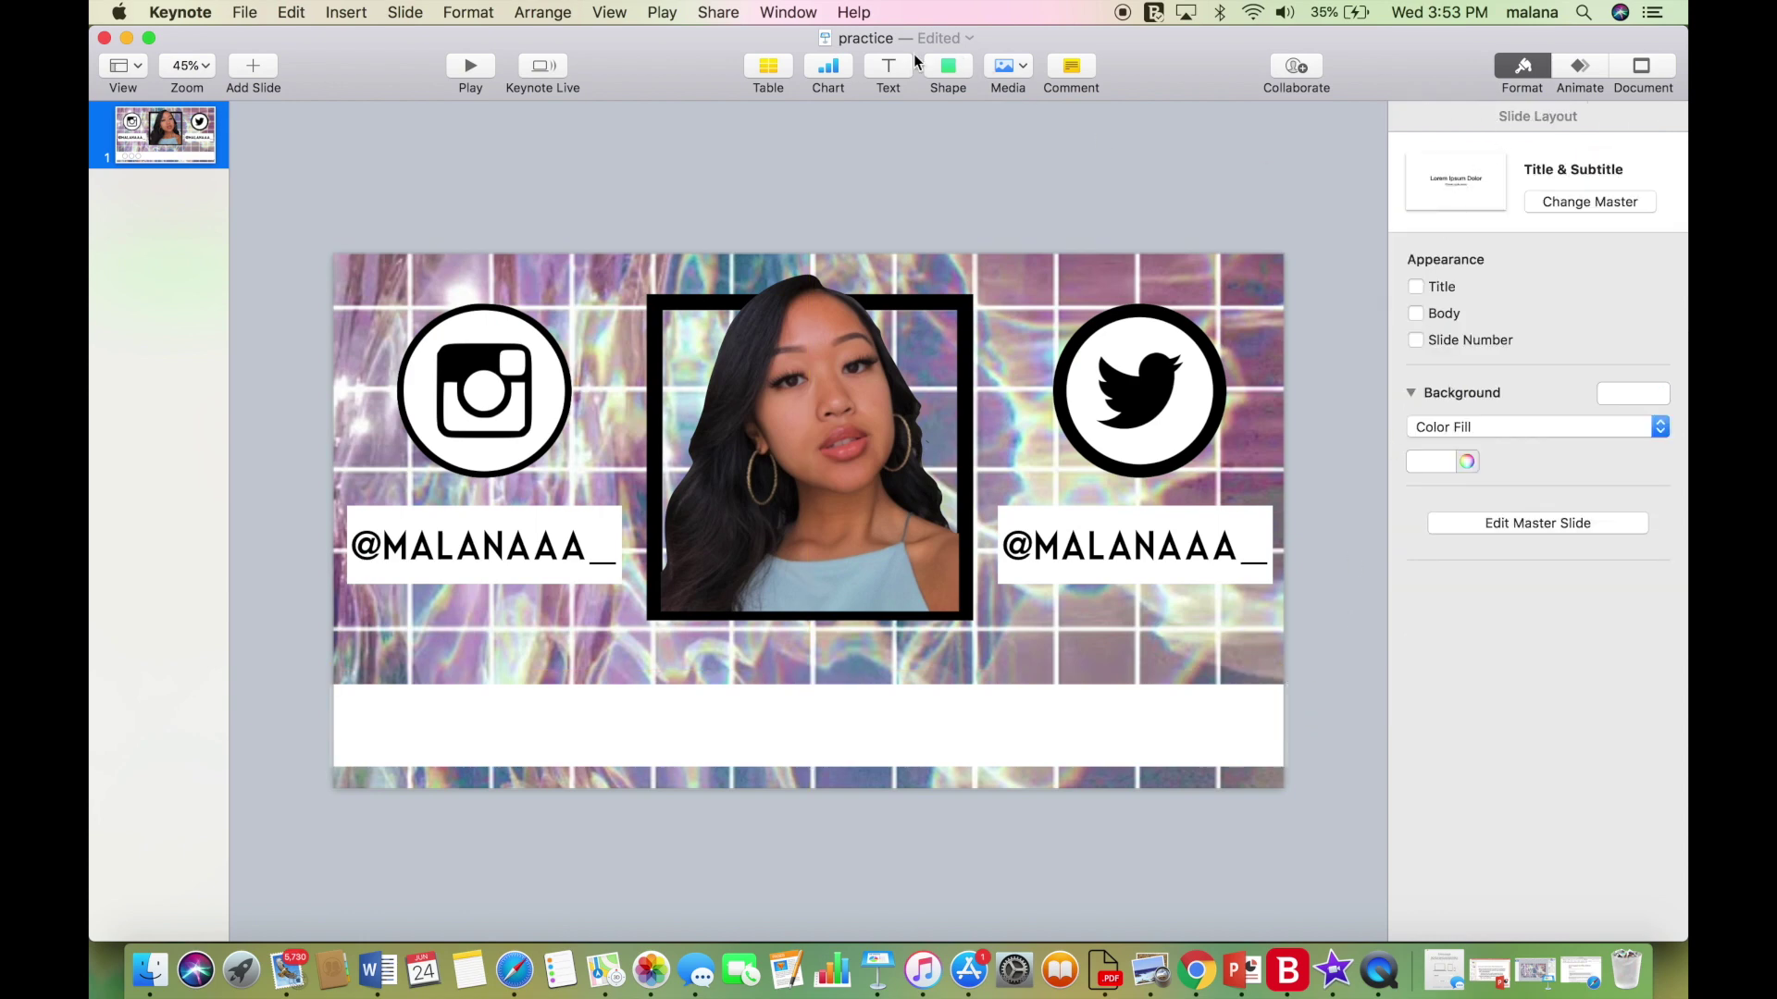
pyautogui.click(889, 65)
# Type the creator's name in a new text box, set in Cherolina script at 79 pt.
pyautogui.moveTo(809, 527); pyautogui.dragTo(755, 696)
pyautogui.doubleClick(755, 696)
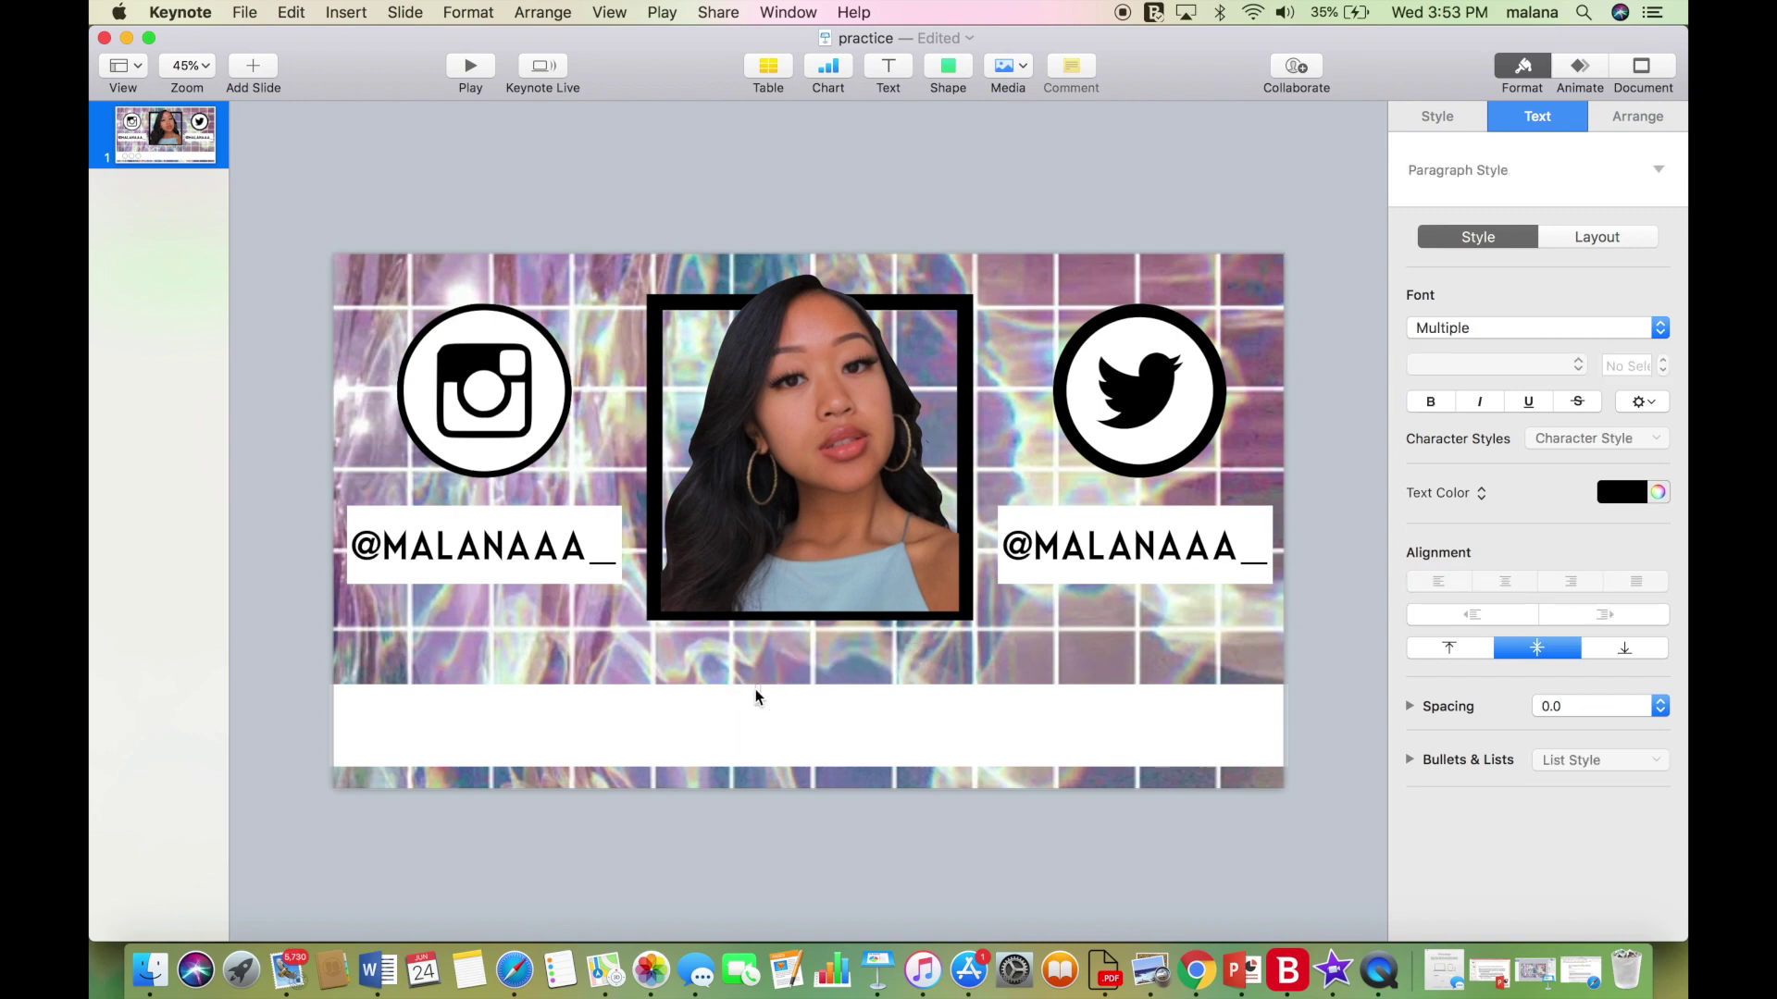
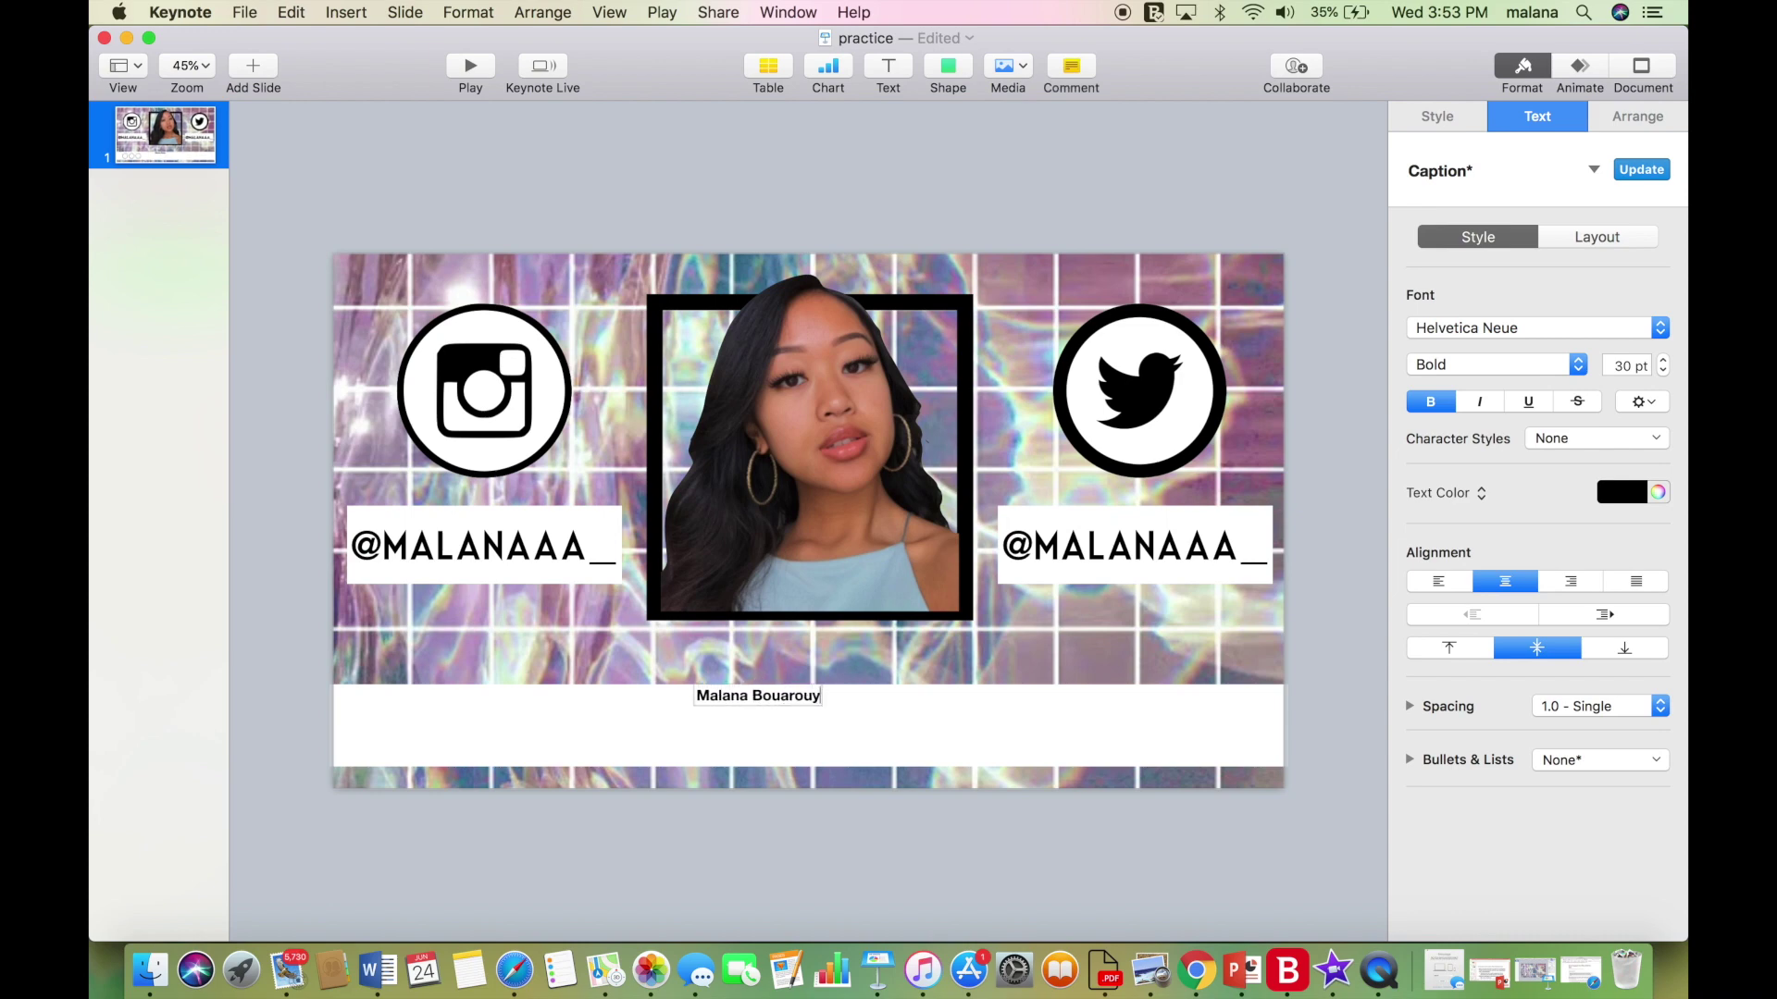
pyautogui.press('super+a')
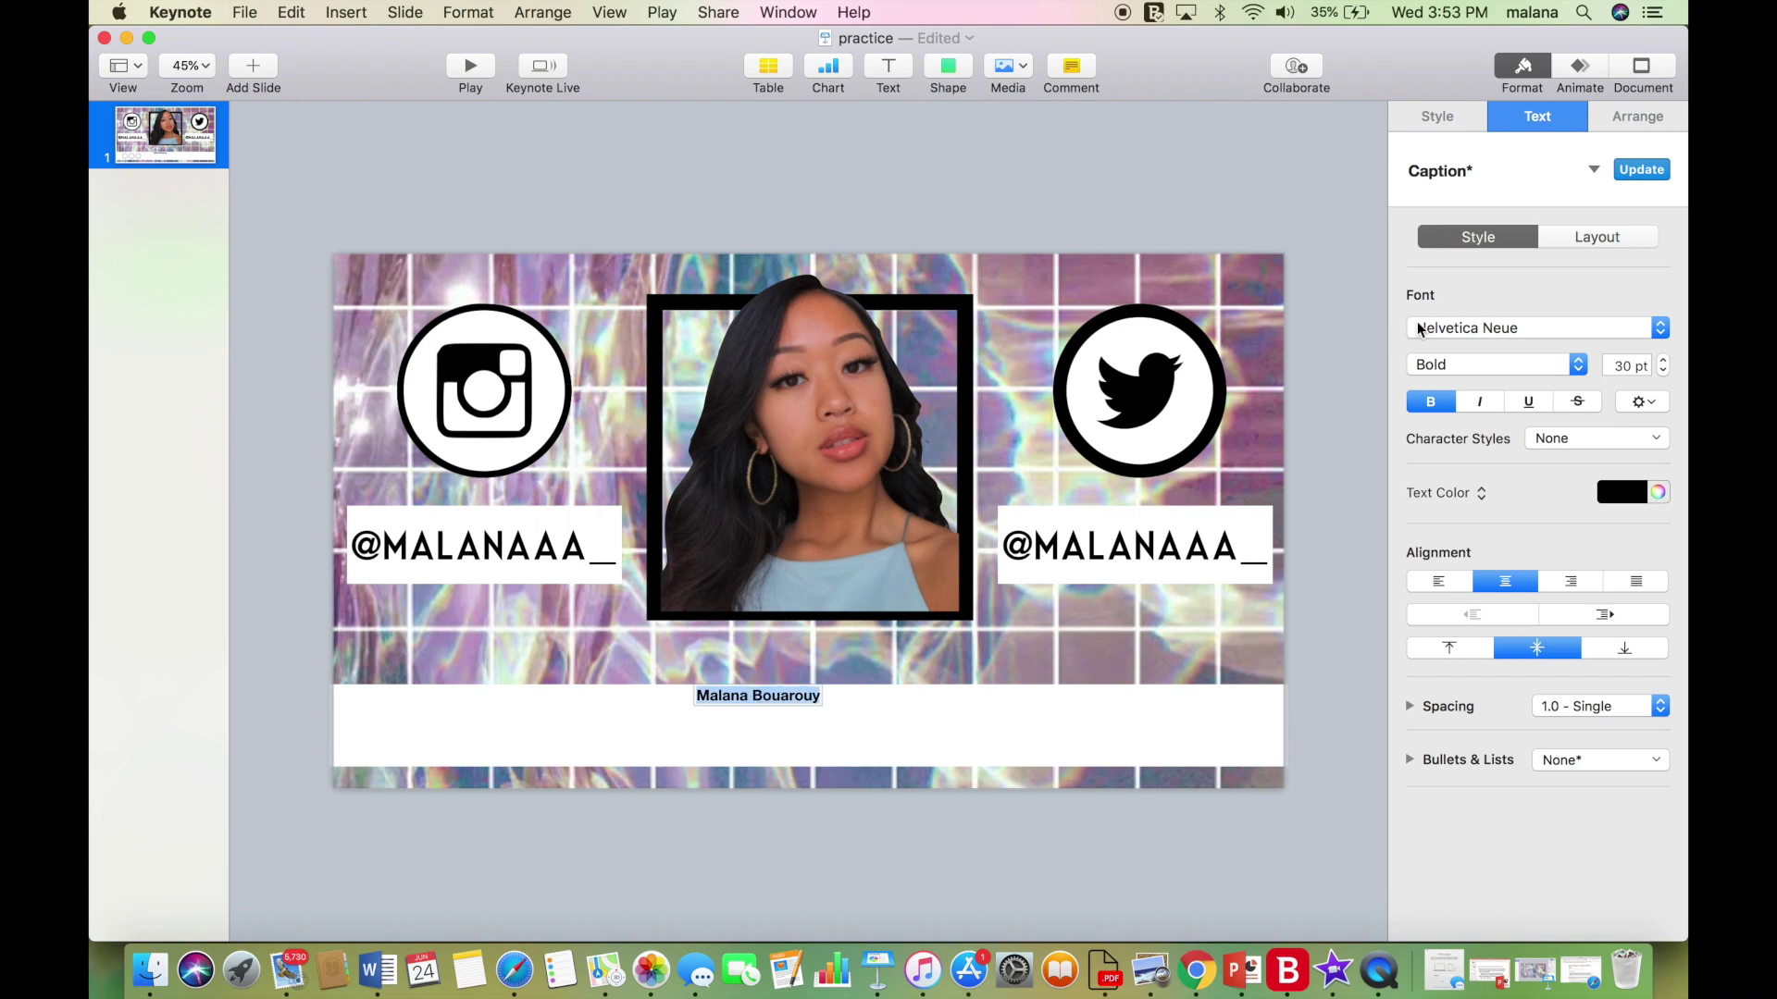
pyautogui.click(1410, 331)
pyautogui.scroll(5, 1434, 327)
pyautogui.scroll(-10, 1434, 327)
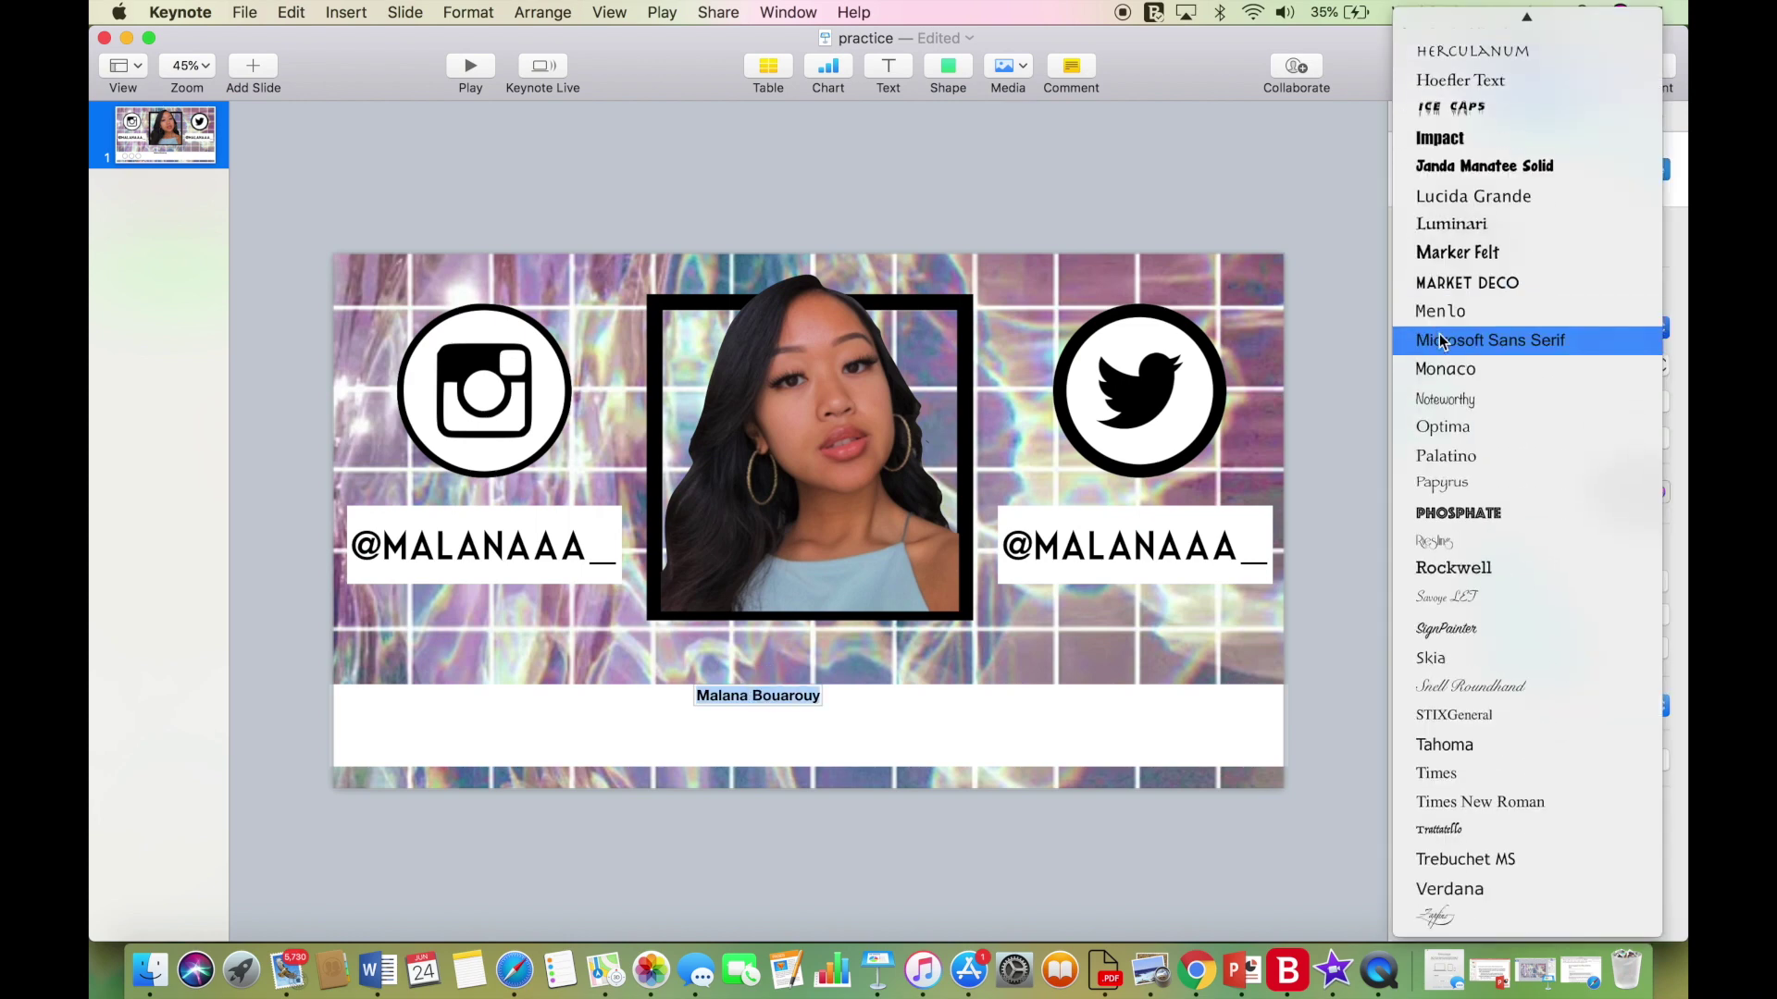
pyautogui.scroll(5, 1485, 592)
pyautogui.scroll(8, 1486, 592)
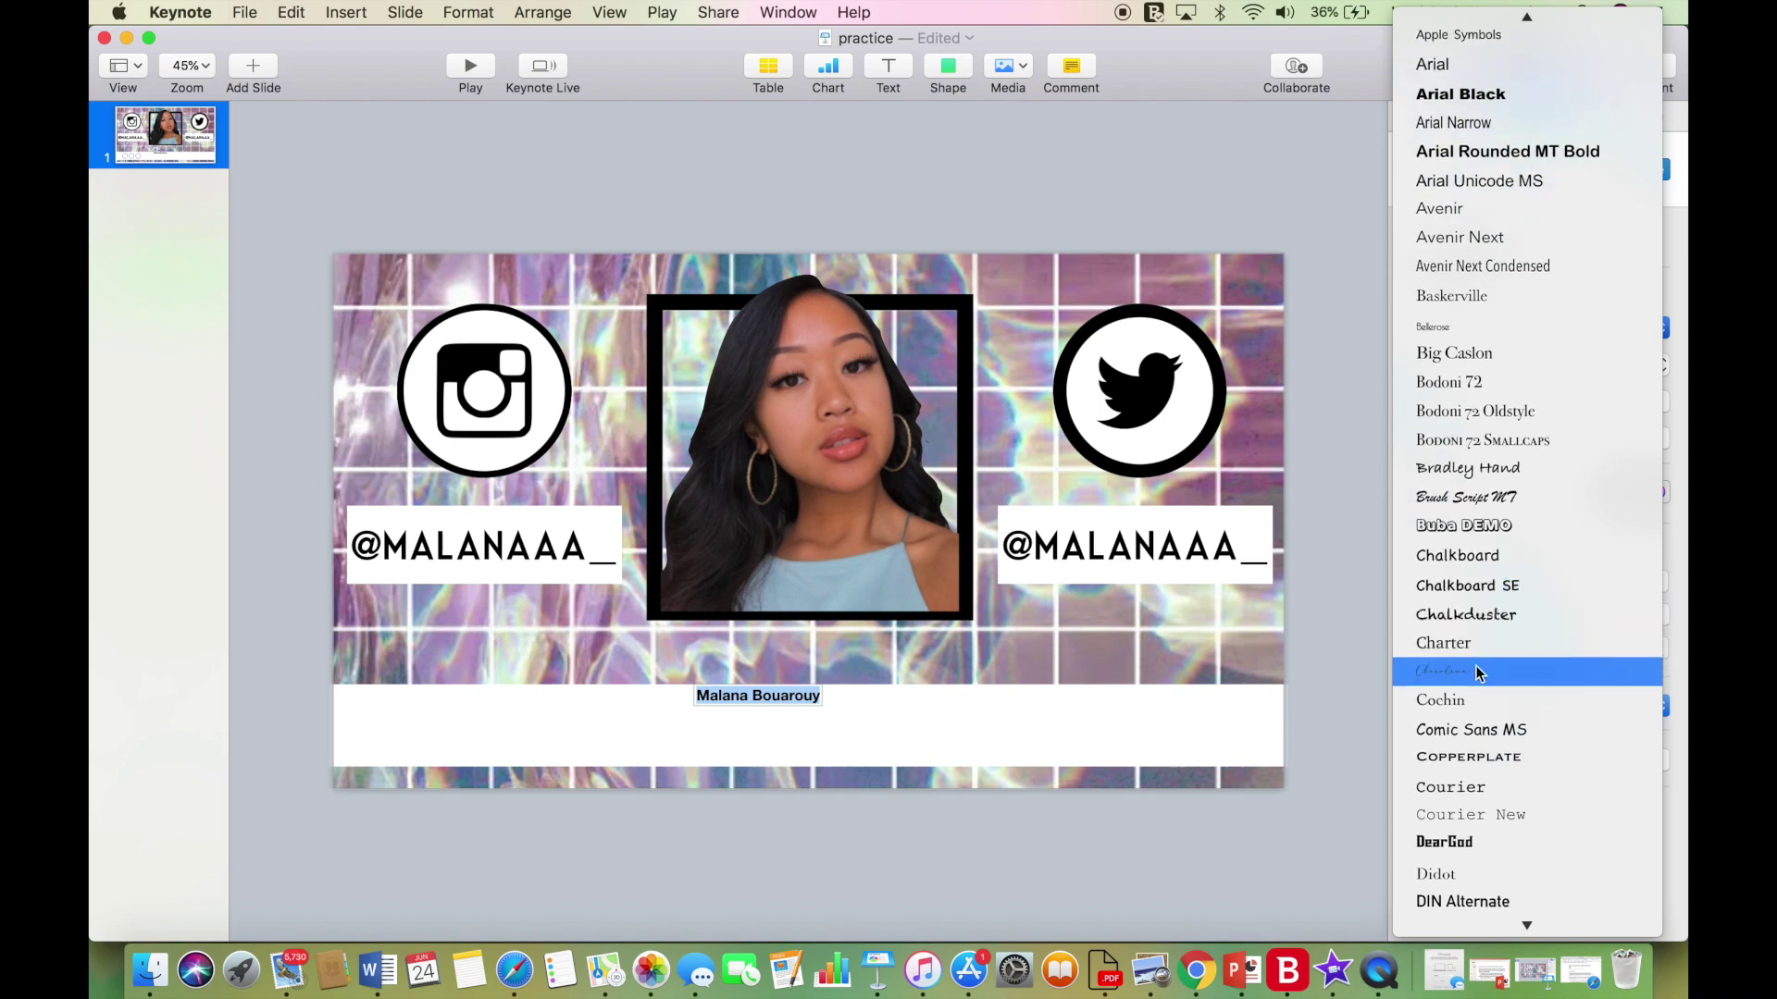
pyautogui.click(1476, 669)
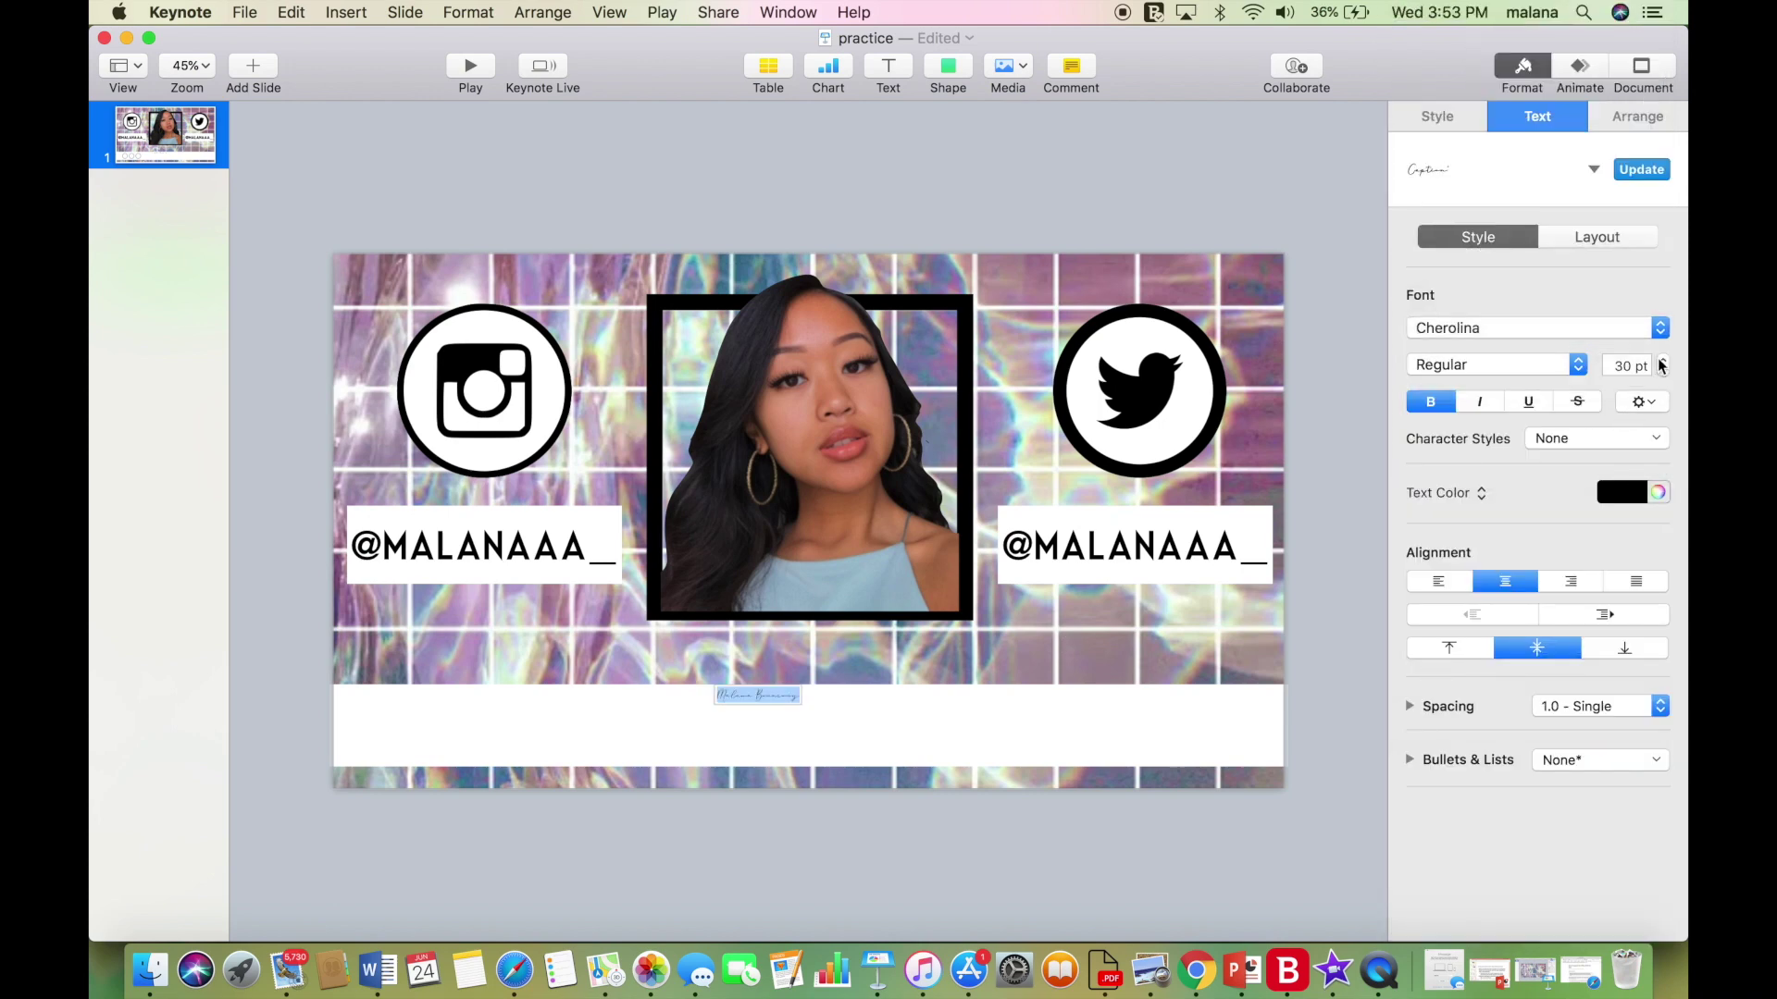
pyautogui.moveTo(1662, 361); pyautogui.dragTo(1662, 365)
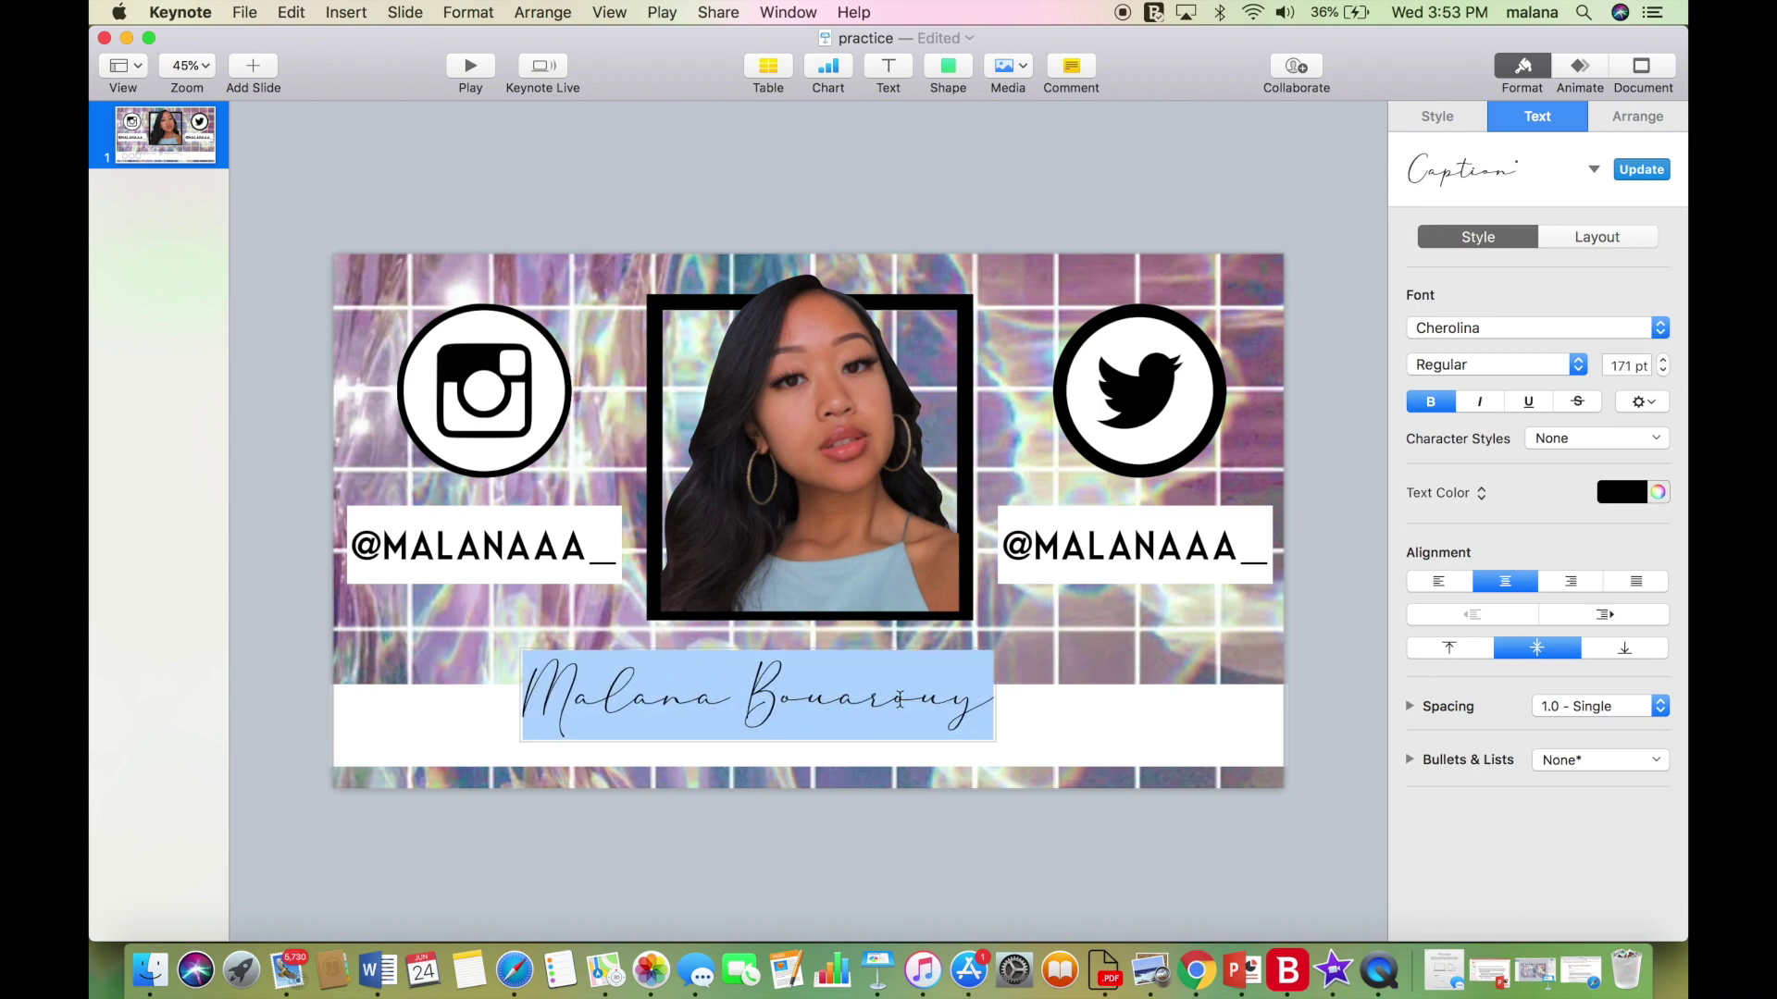
# Move the script name down onto the white band and centre it.
pyautogui.click(1030, 642)
pyautogui.moveTo(887, 715); pyautogui.dragTo(1040, 726)
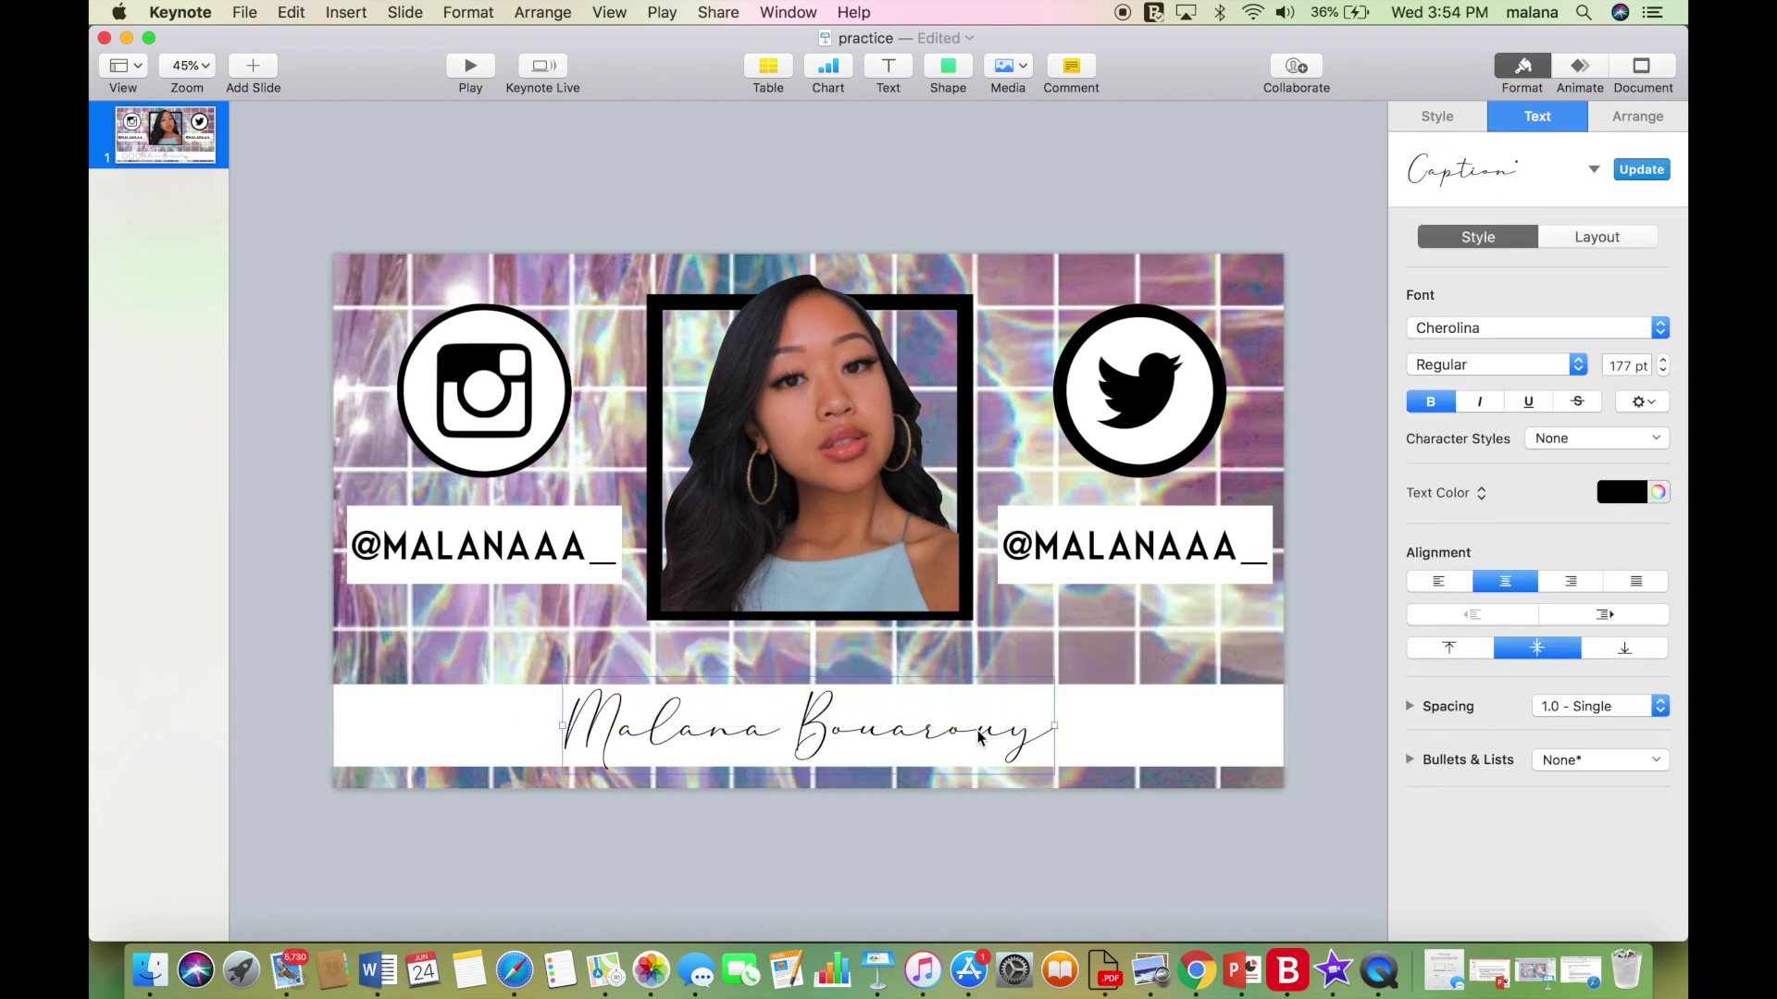
pyautogui.click(1101, 204)
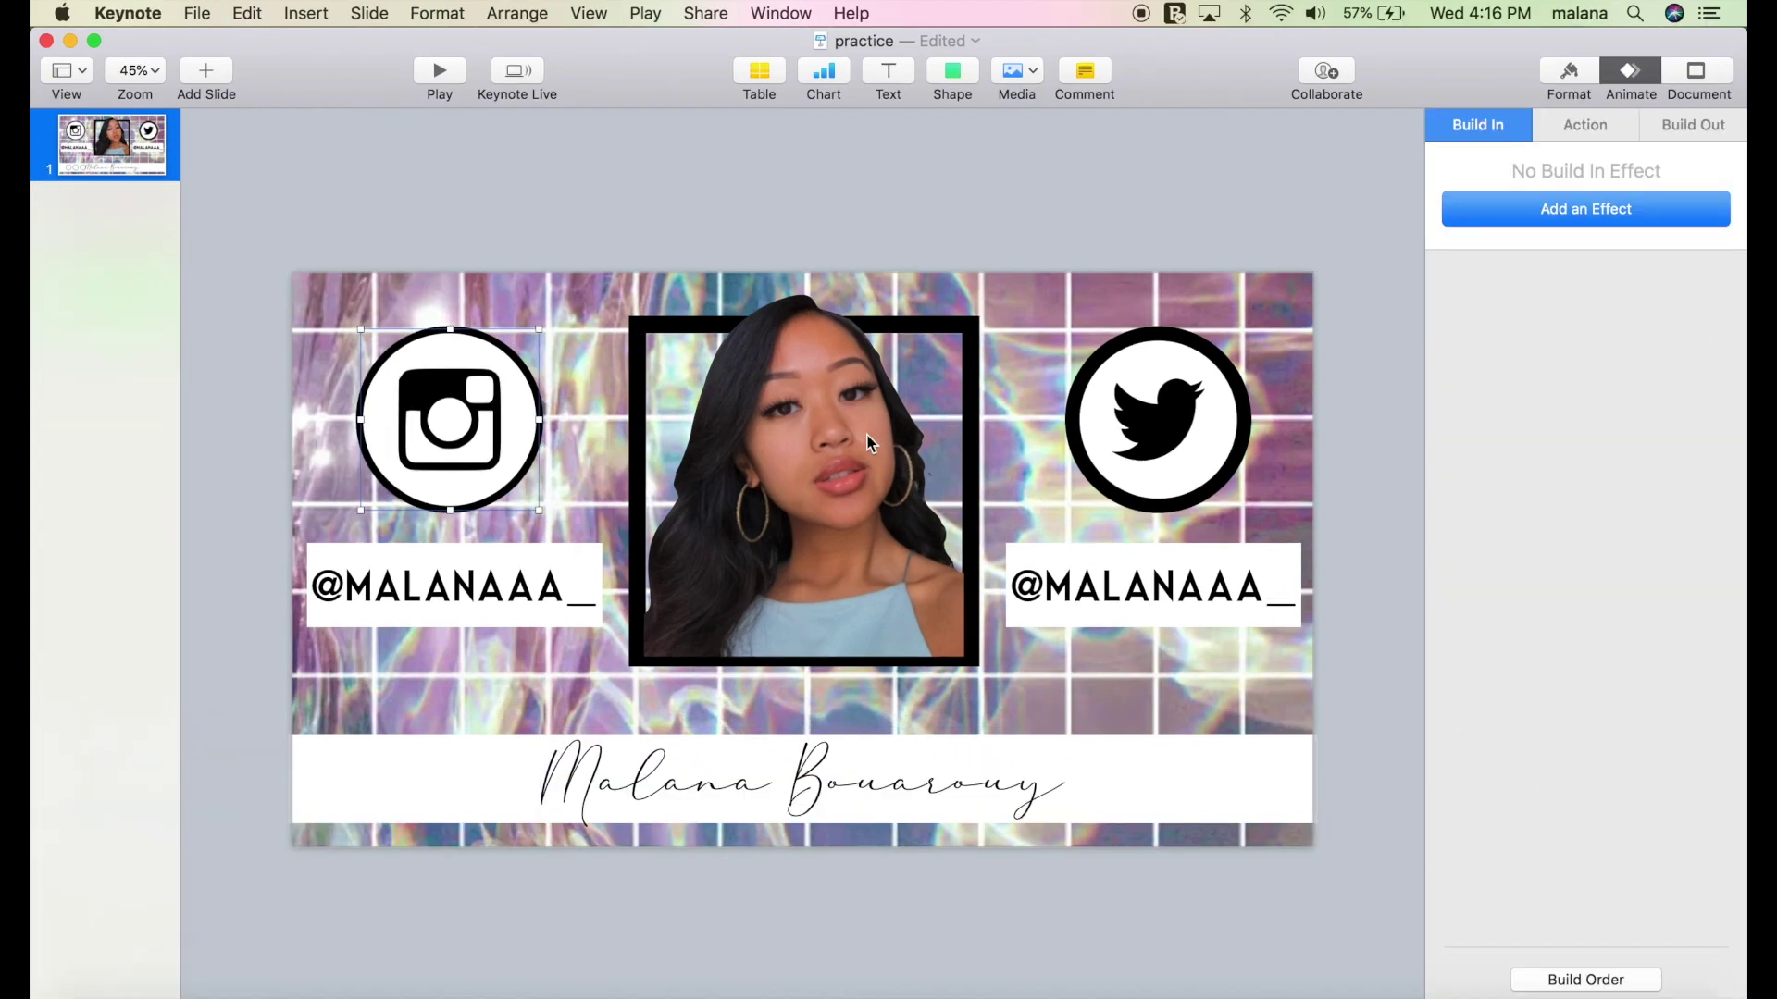
pyautogui.click(868, 435)
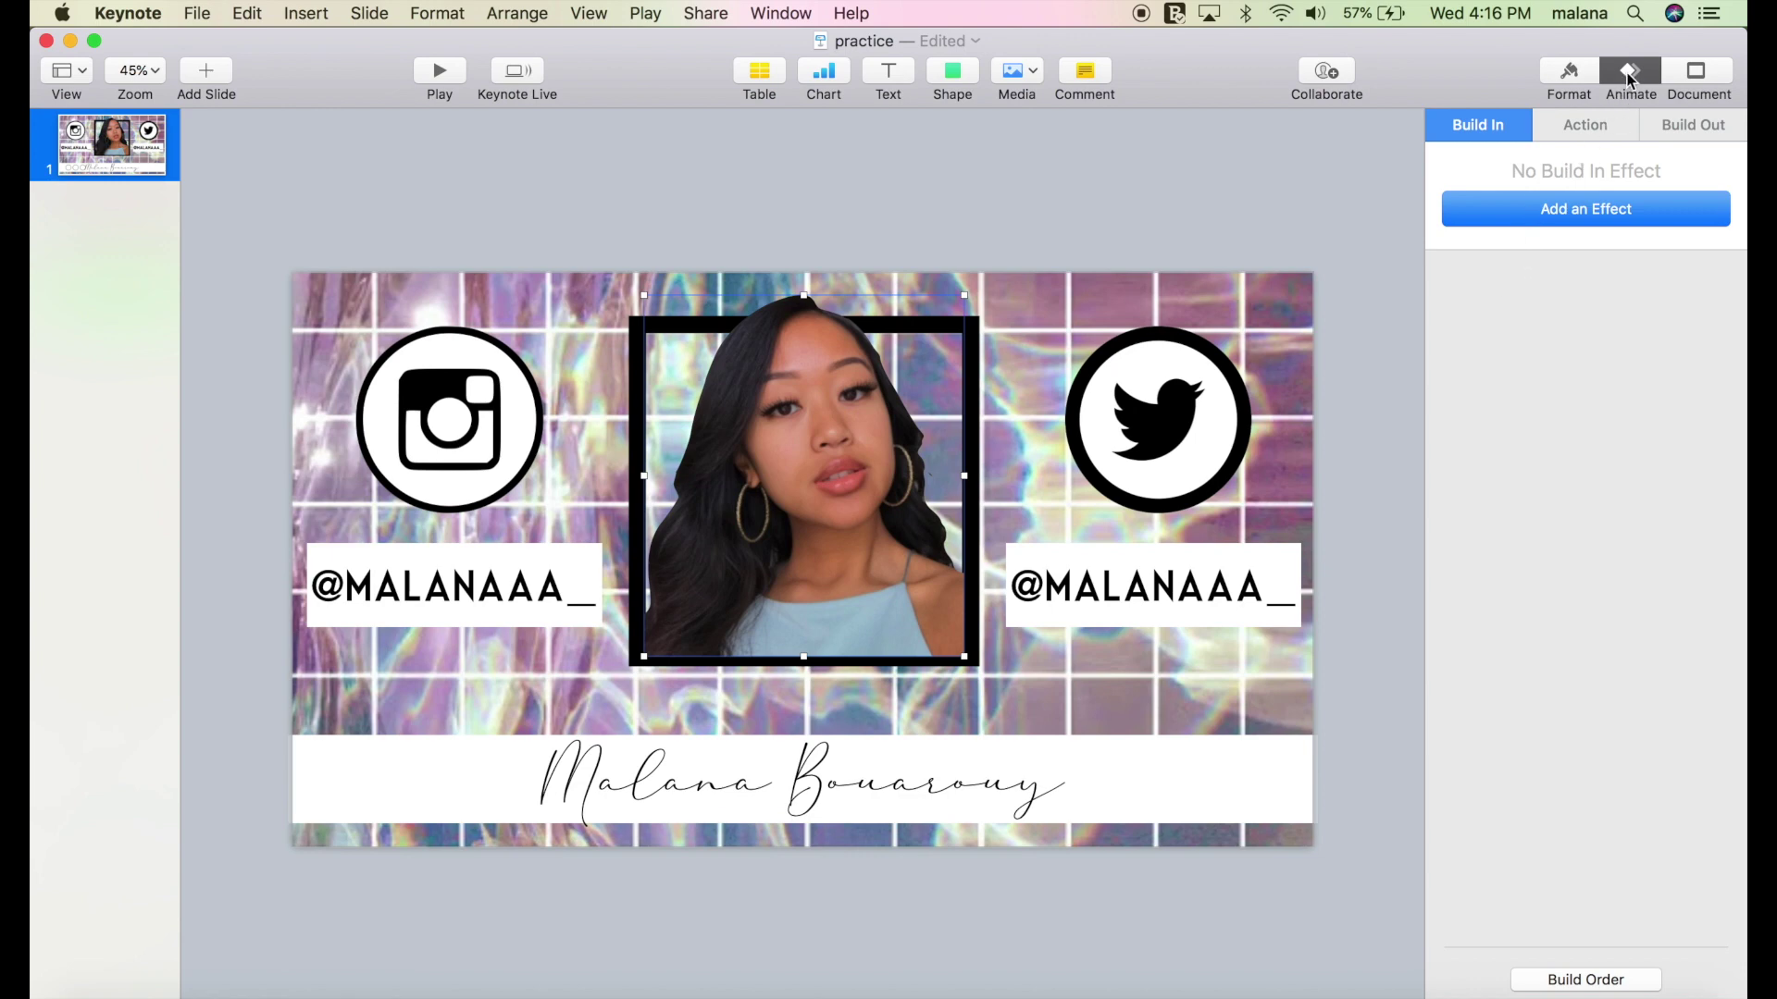
# Give both the portrait photo and its black frame a Shimmer build-in.
pyautogui.click(1511, 213)
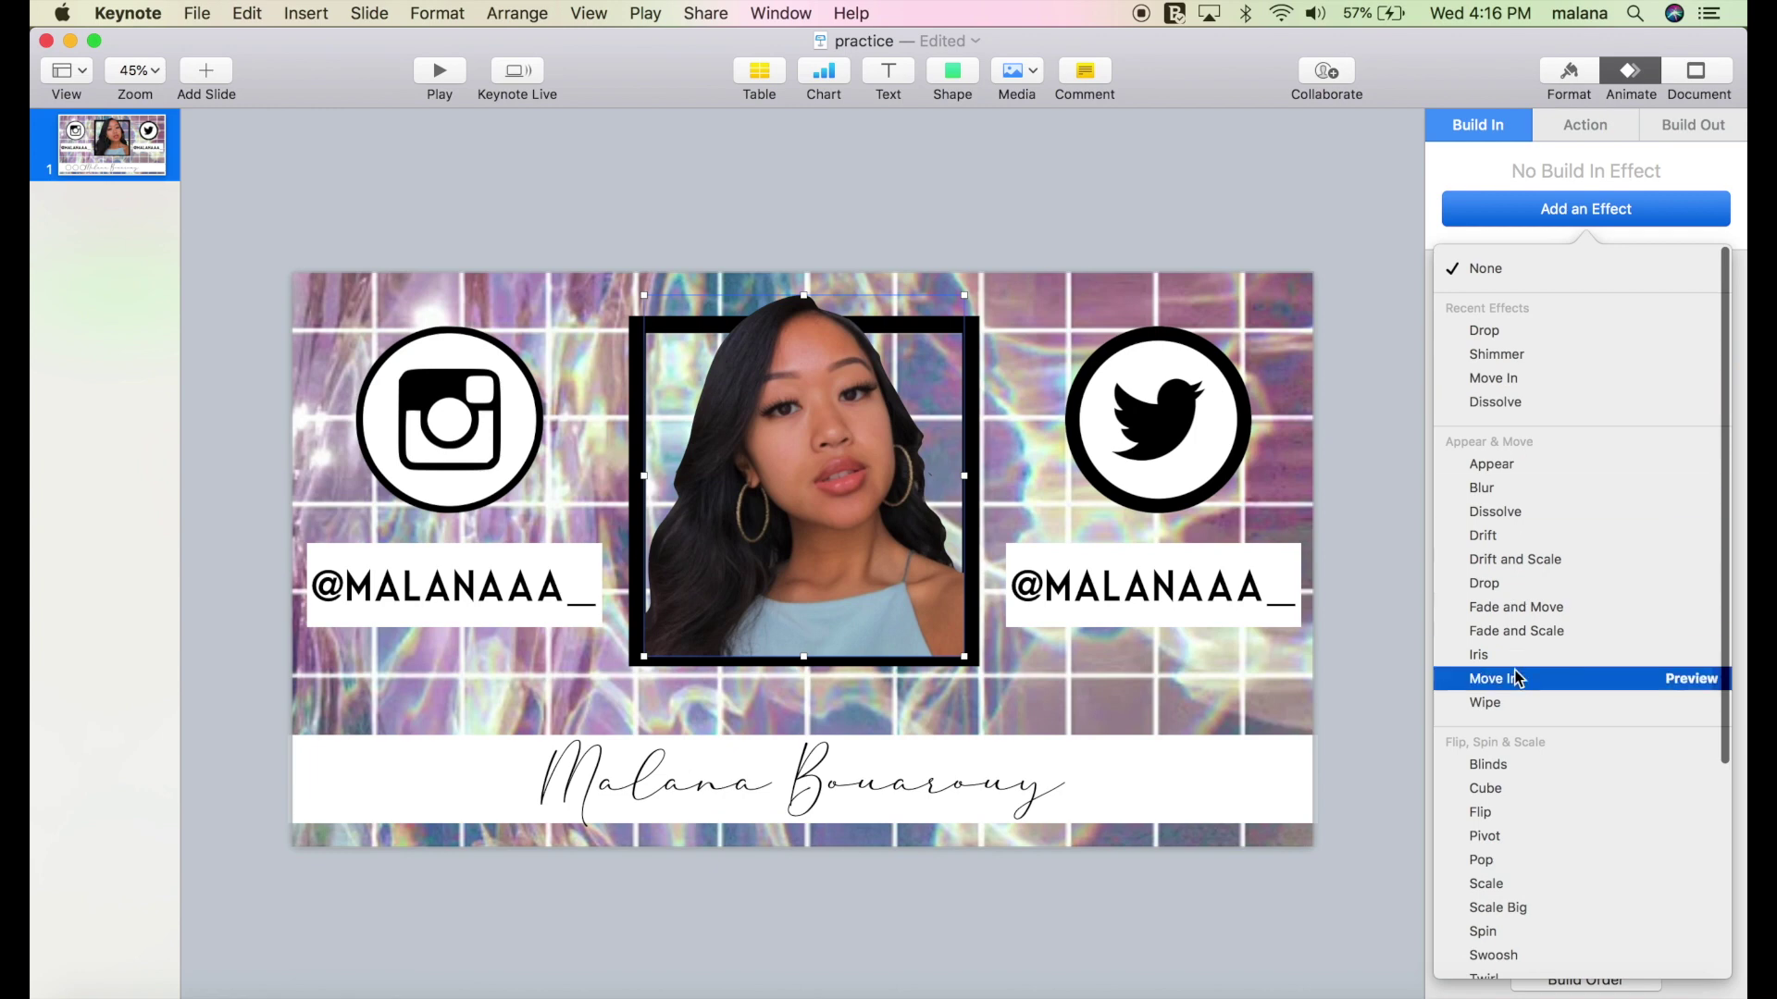
pyautogui.scroll(-5, 1517, 677)
pyautogui.scroll(5, 1518, 671)
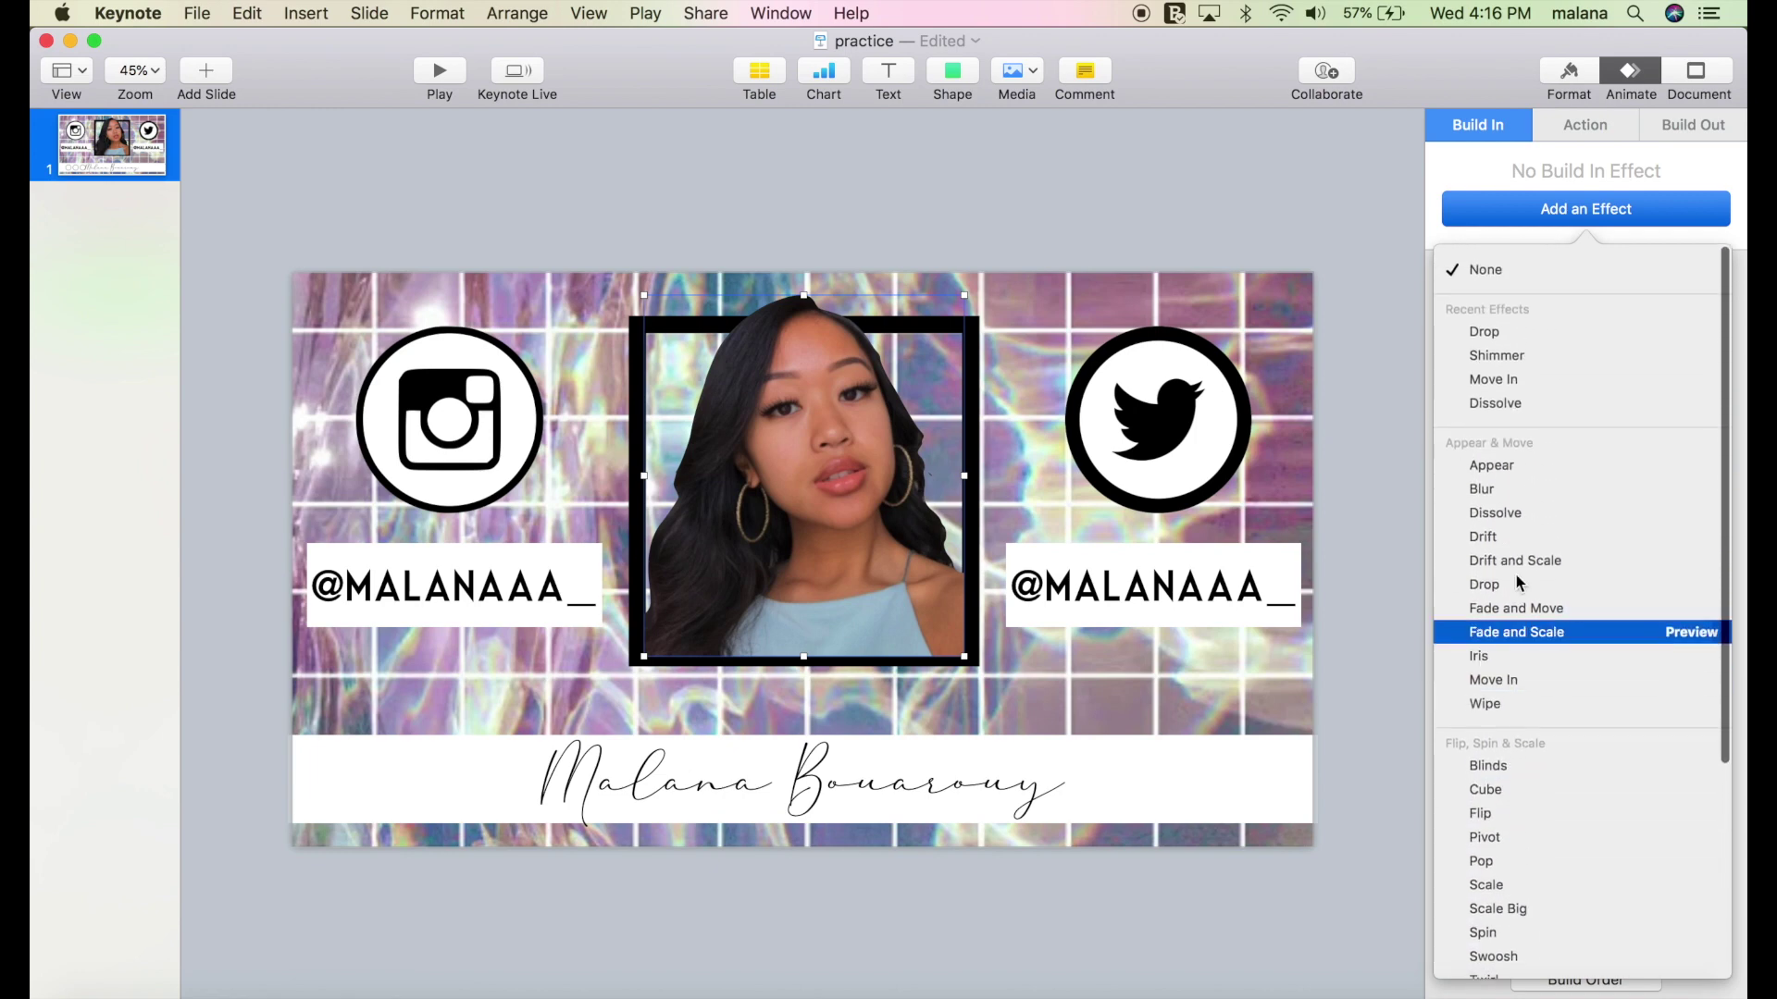
pyautogui.click(1515, 359)
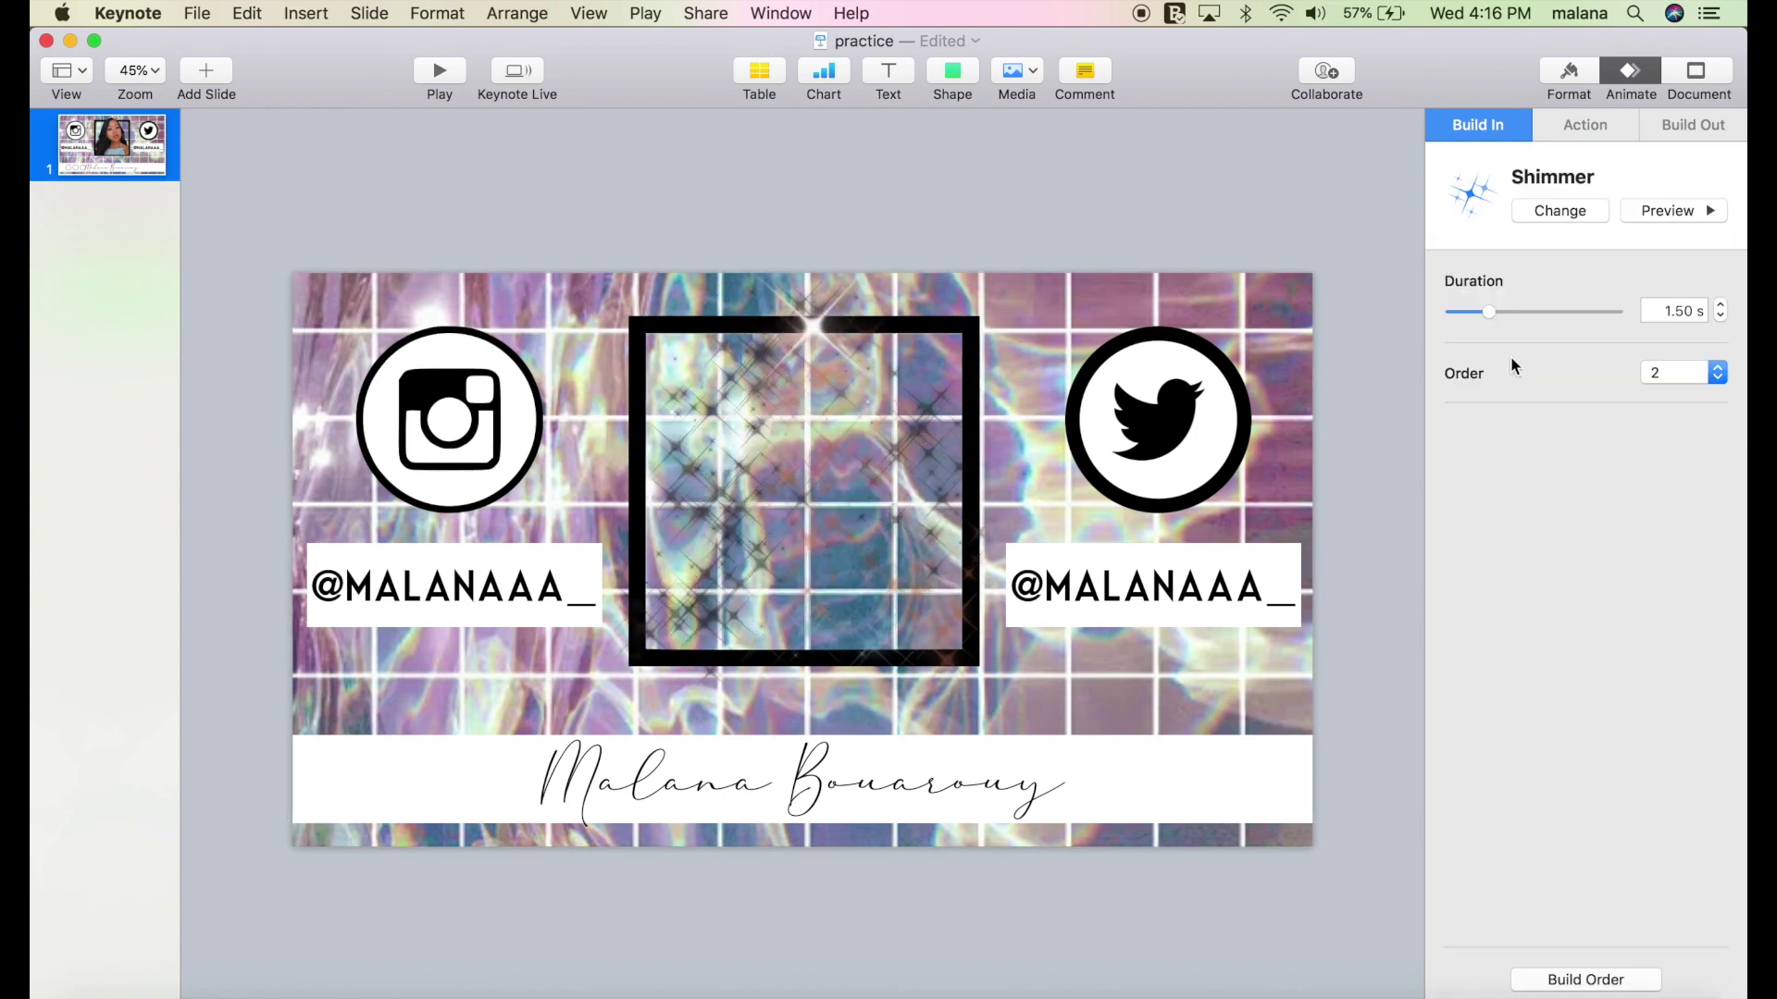
pyautogui.click(970, 331)
pyautogui.click(1560, 211)
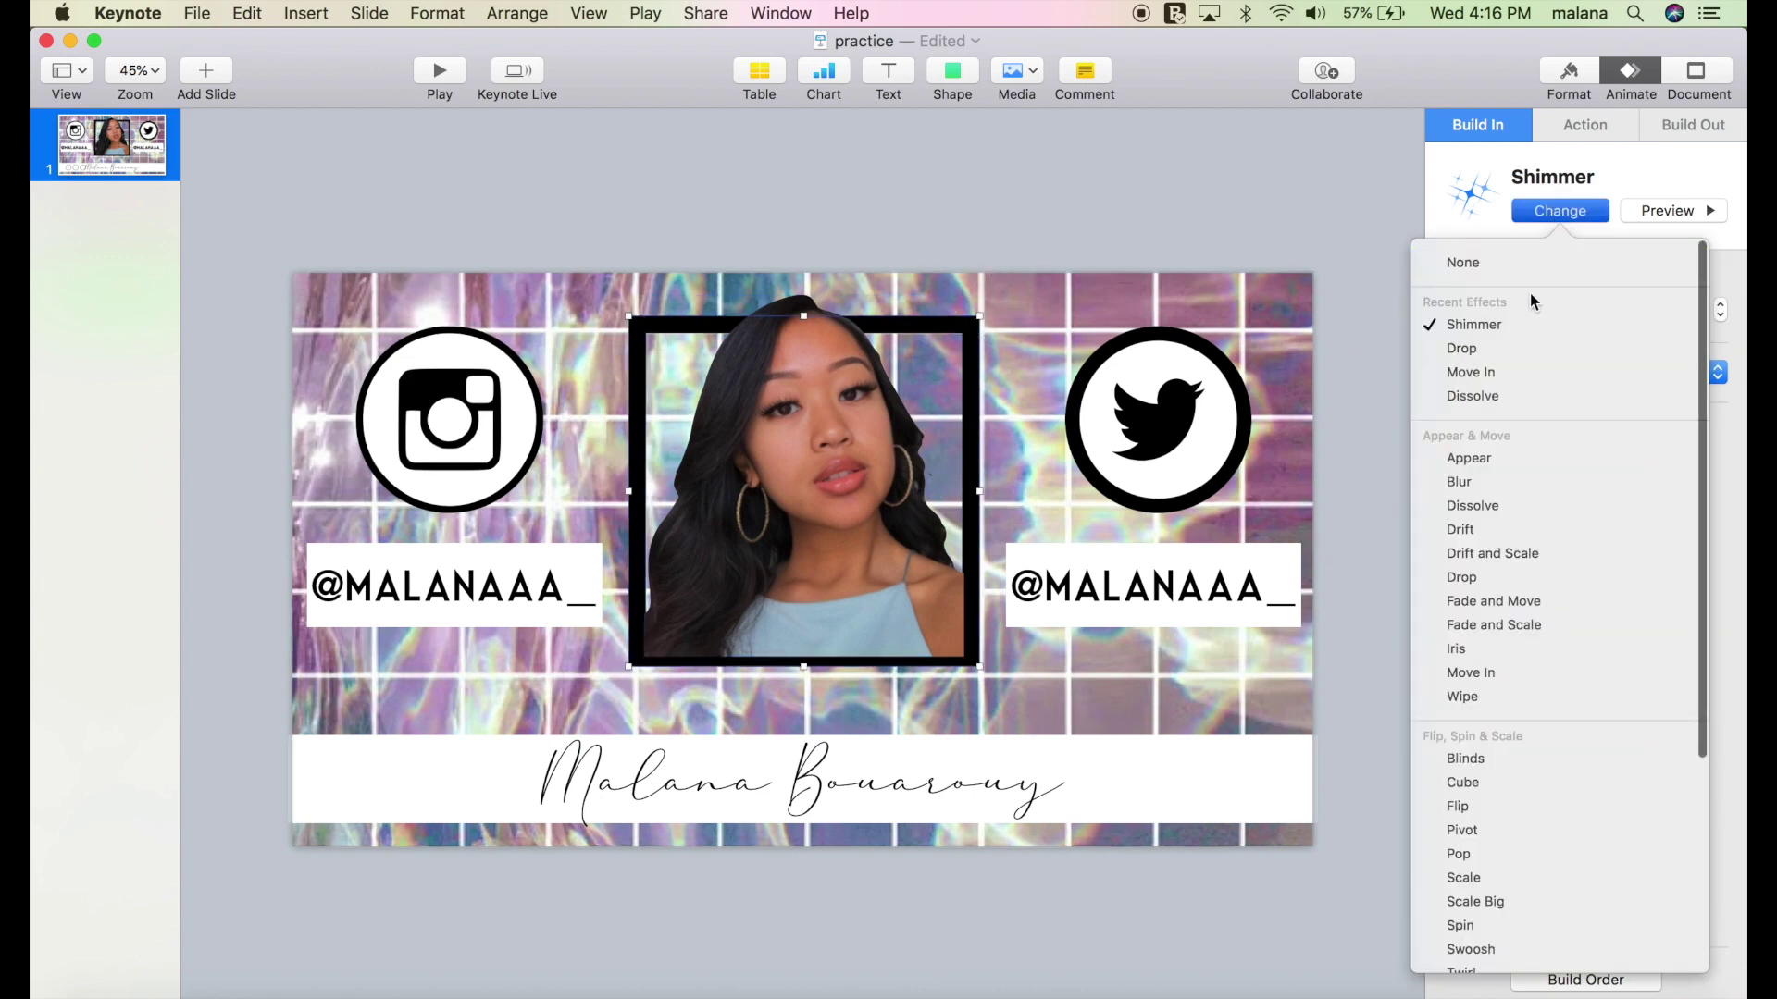
pyautogui.click(1519, 322)
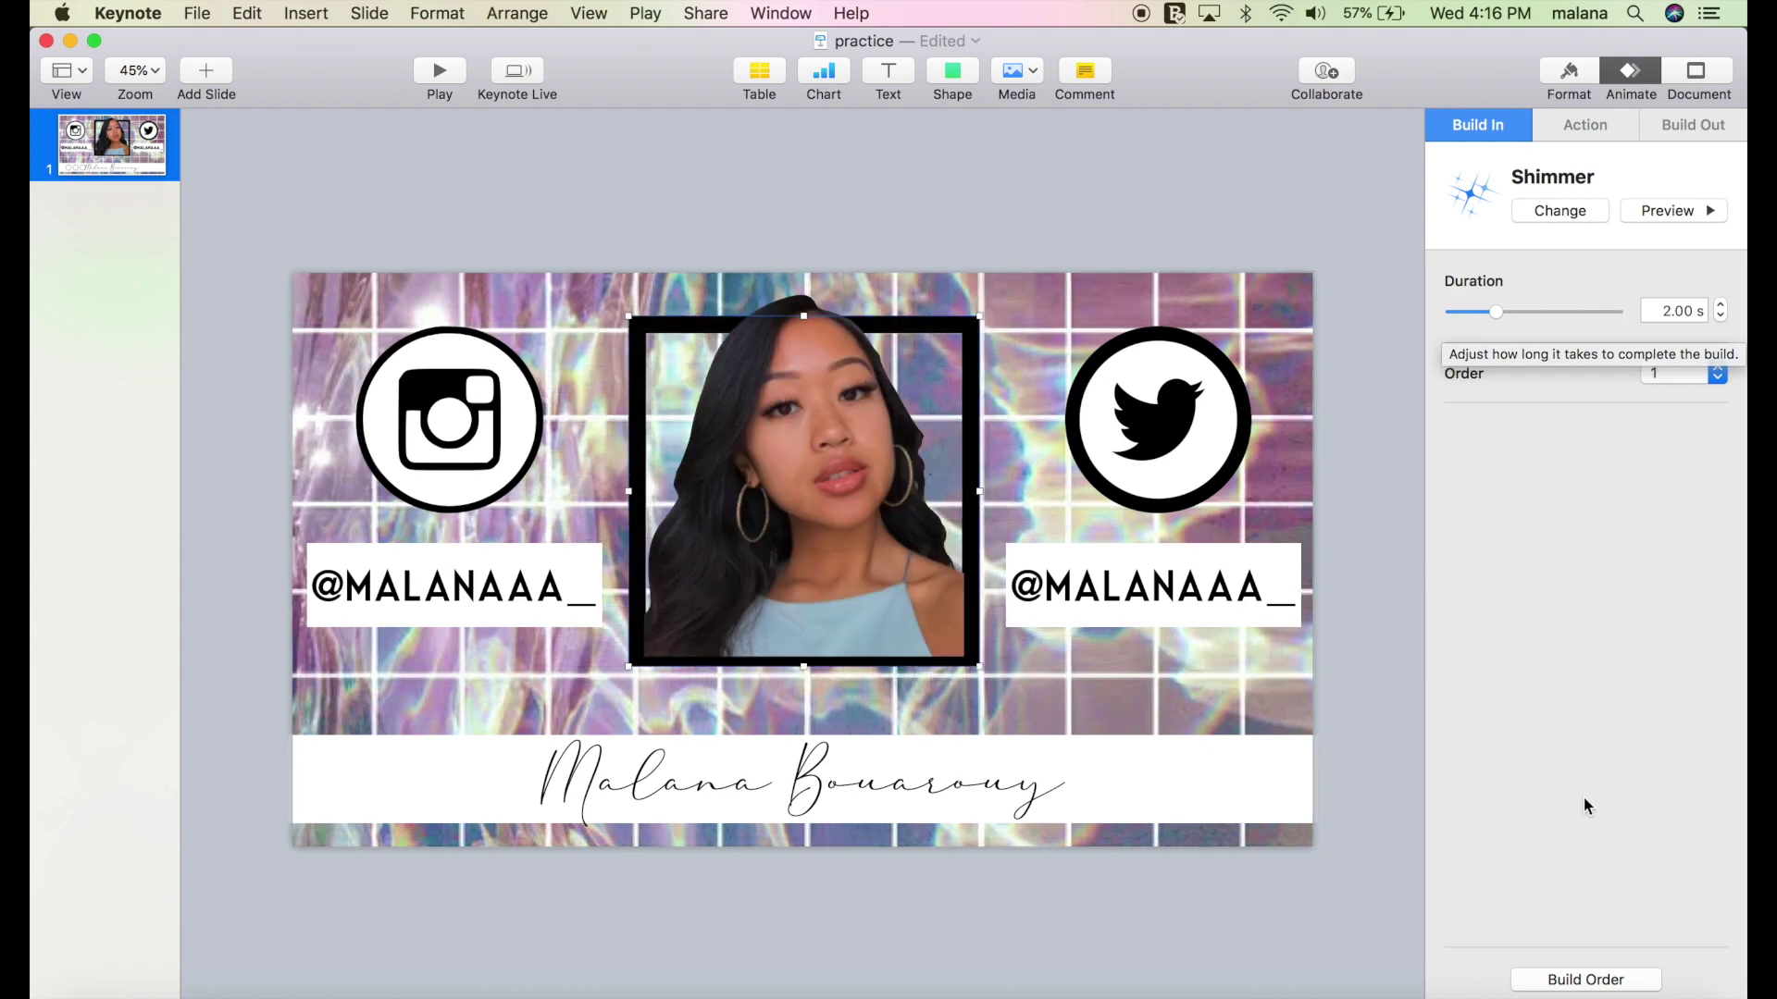
# In Build Order, start the frame's shimmer on click and the photo's with build 1, then preview.
pyautogui.click(1564, 977)
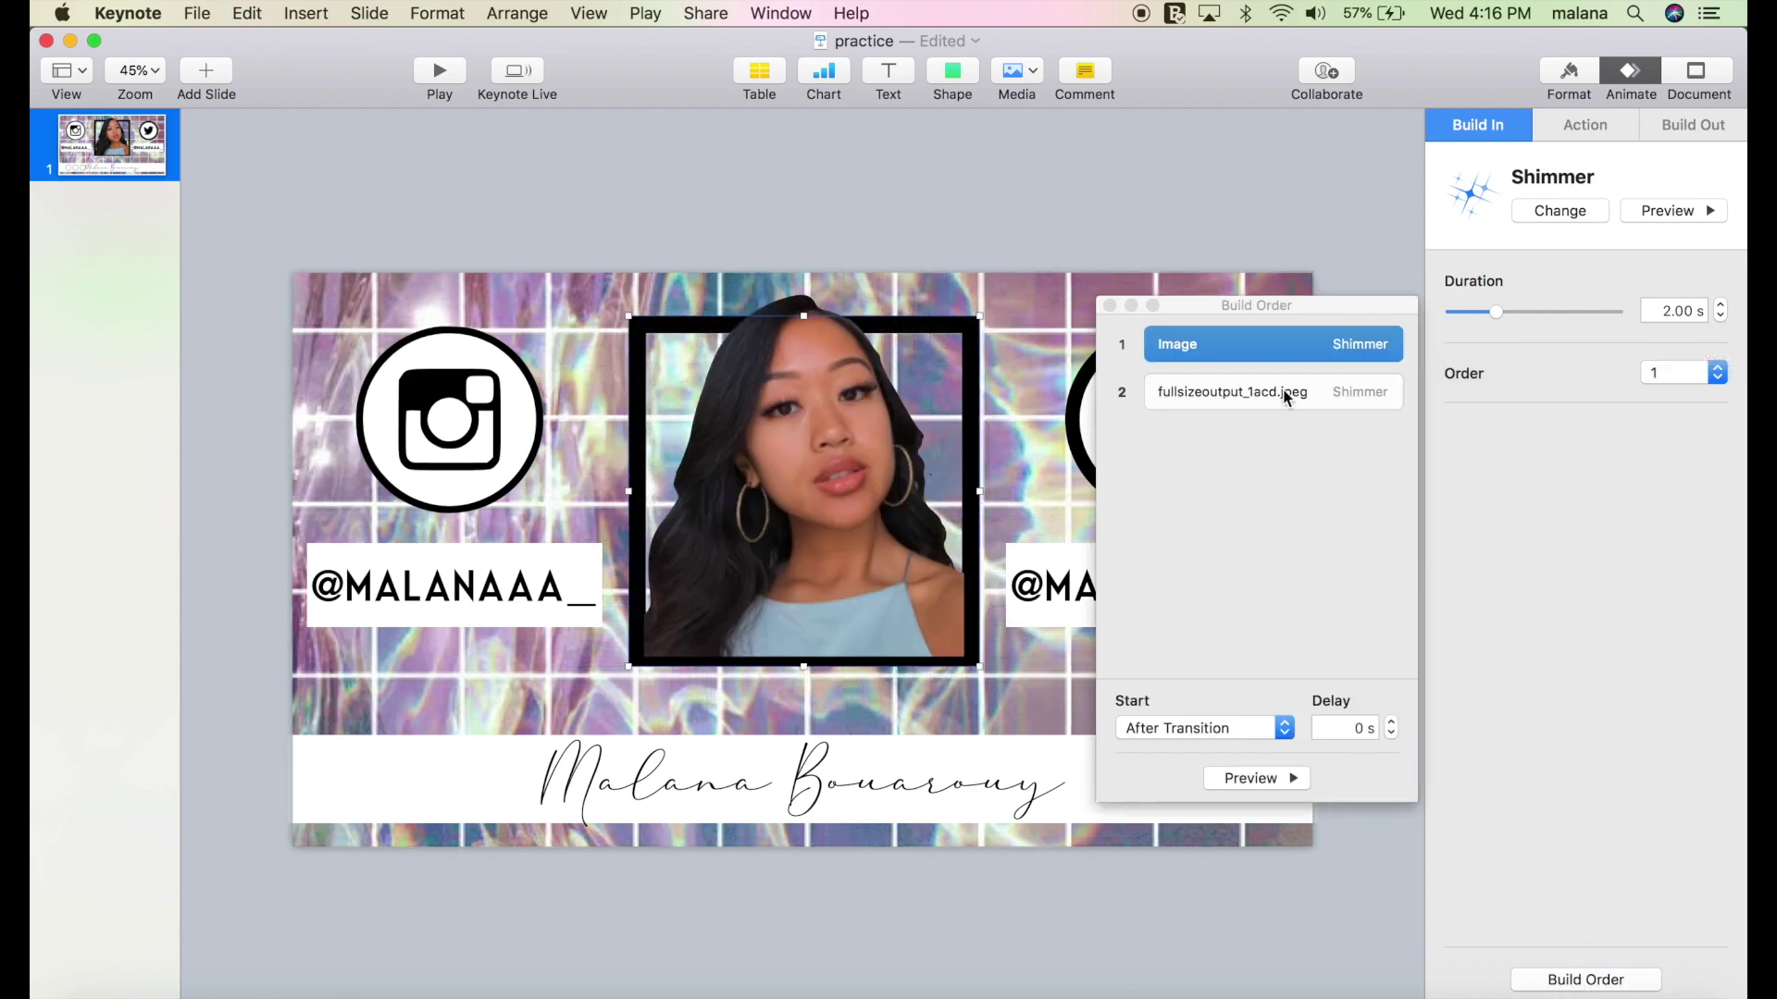
pyautogui.click(1192, 731)
pyautogui.click(1187, 746)
pyautogui.click(1203, 723)
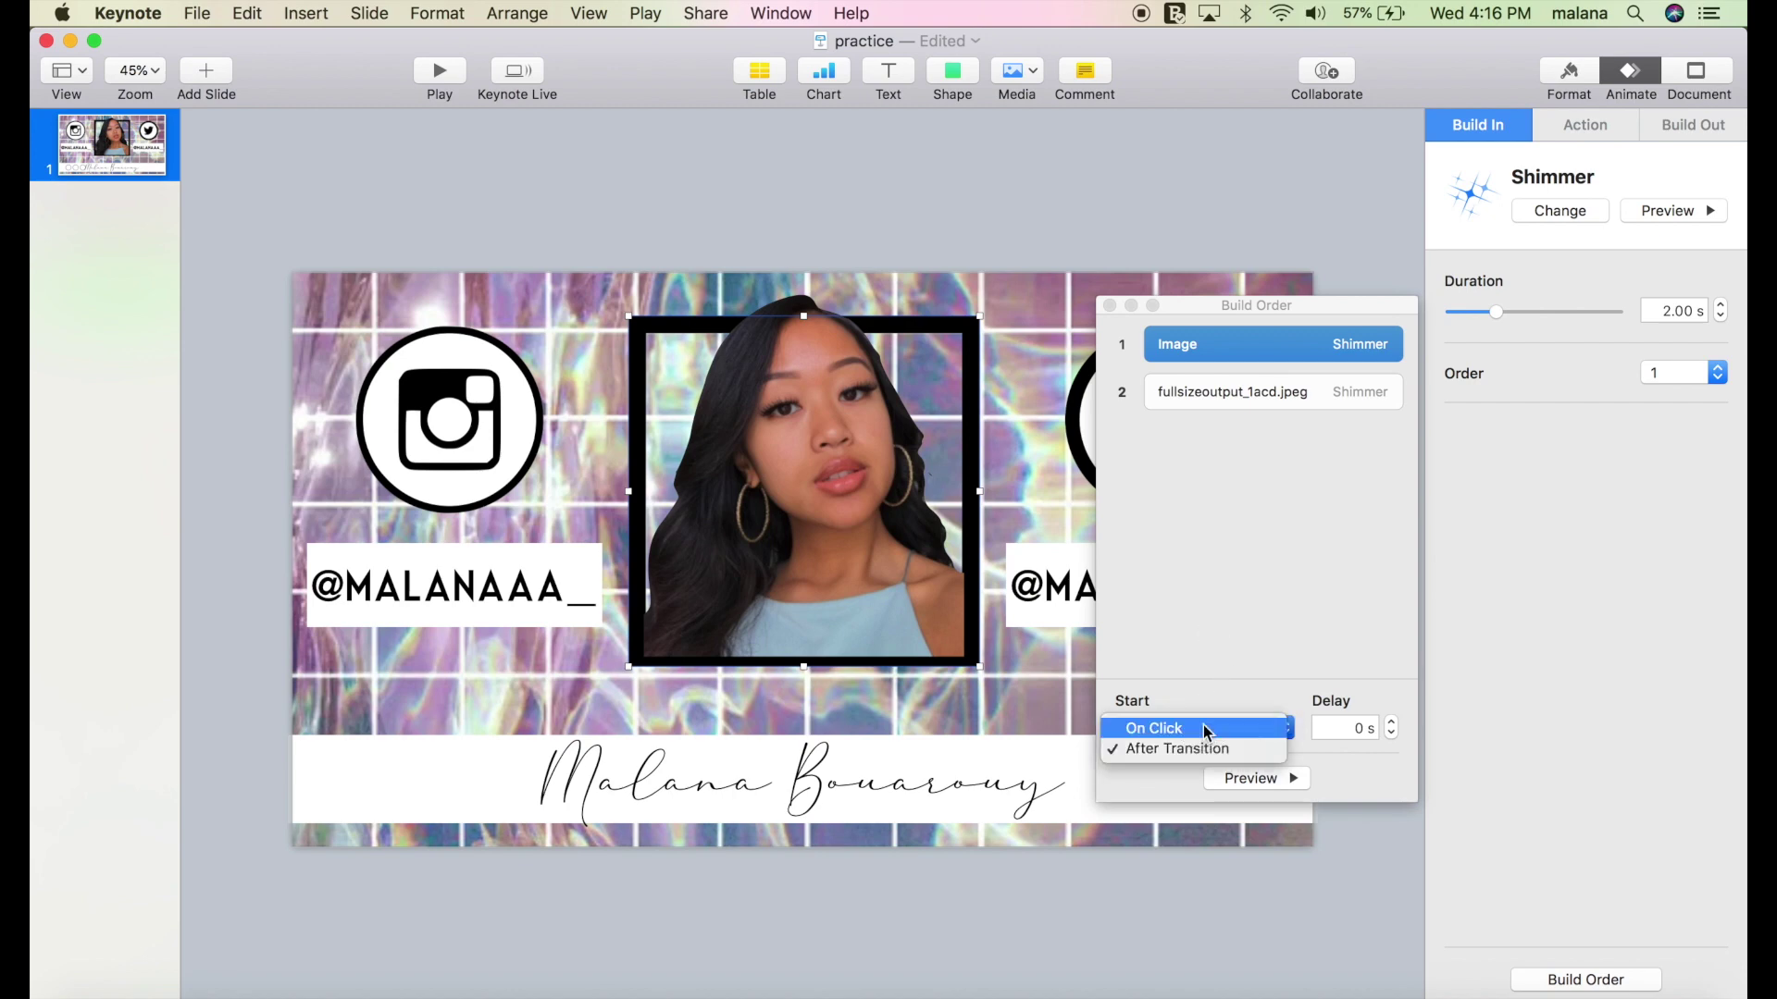
pyautogui.click(1203, 724)
pyautogui.click(1291, 400)
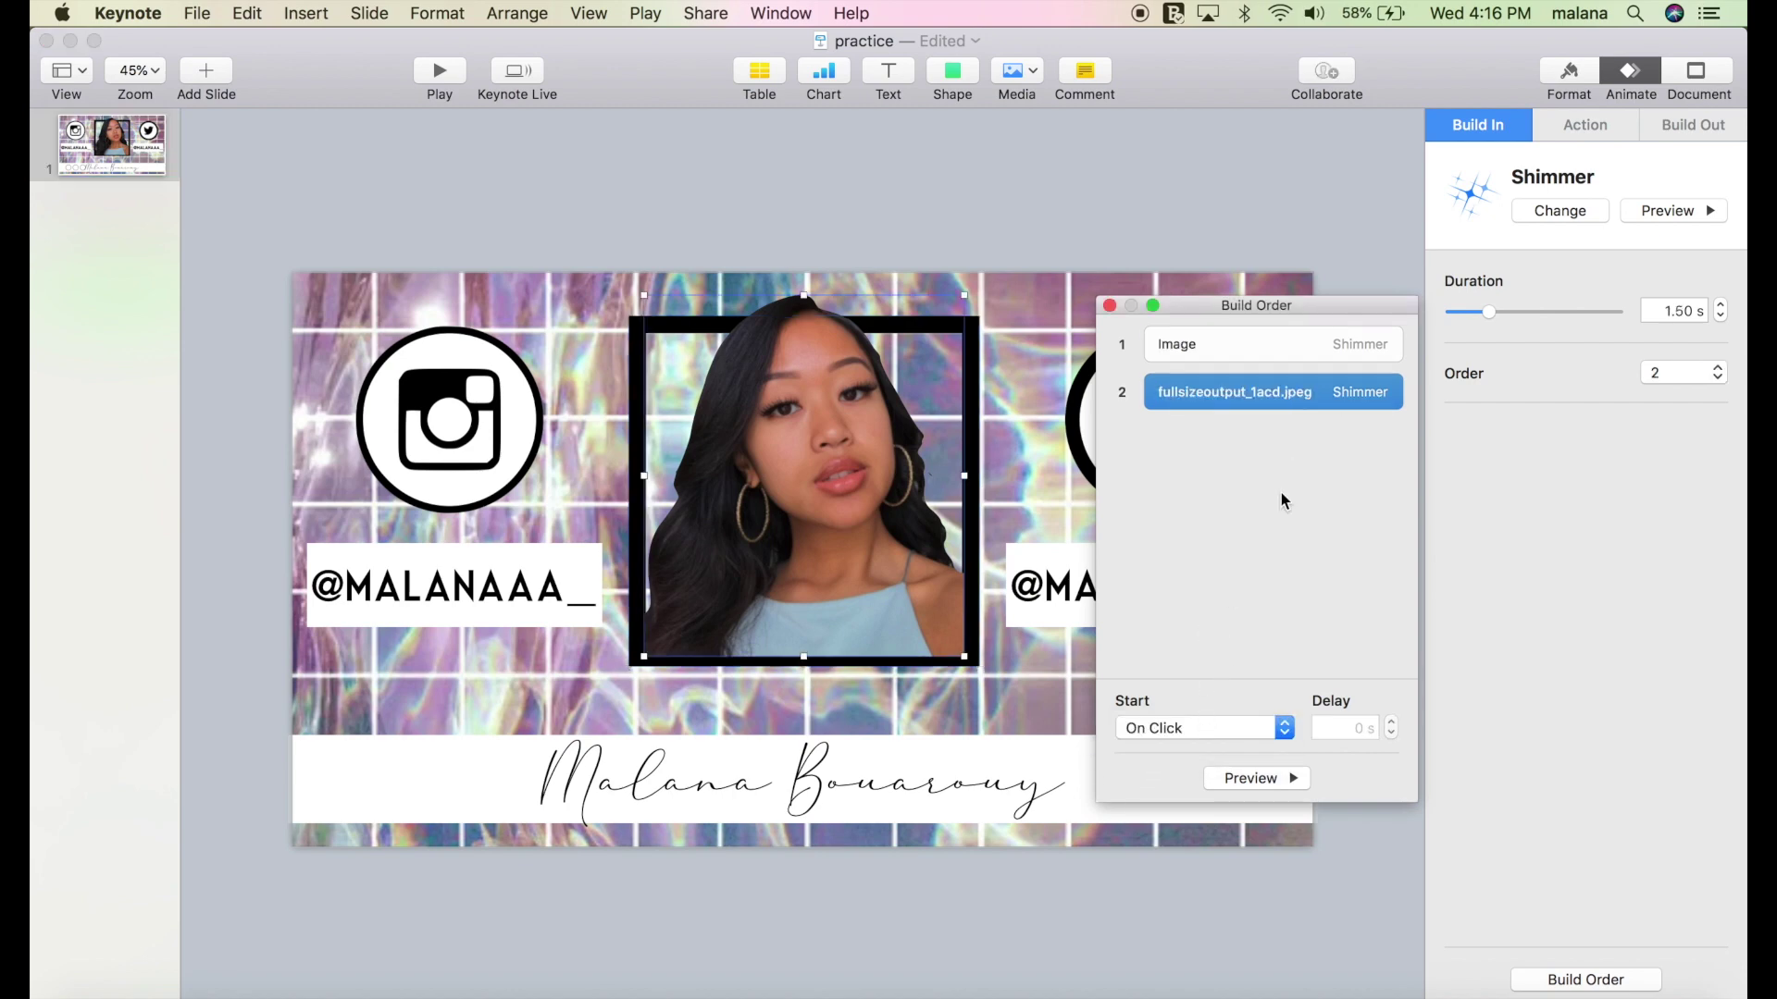
pyautogui.click(1188, 738)
pyautogui.click(1194, 745)
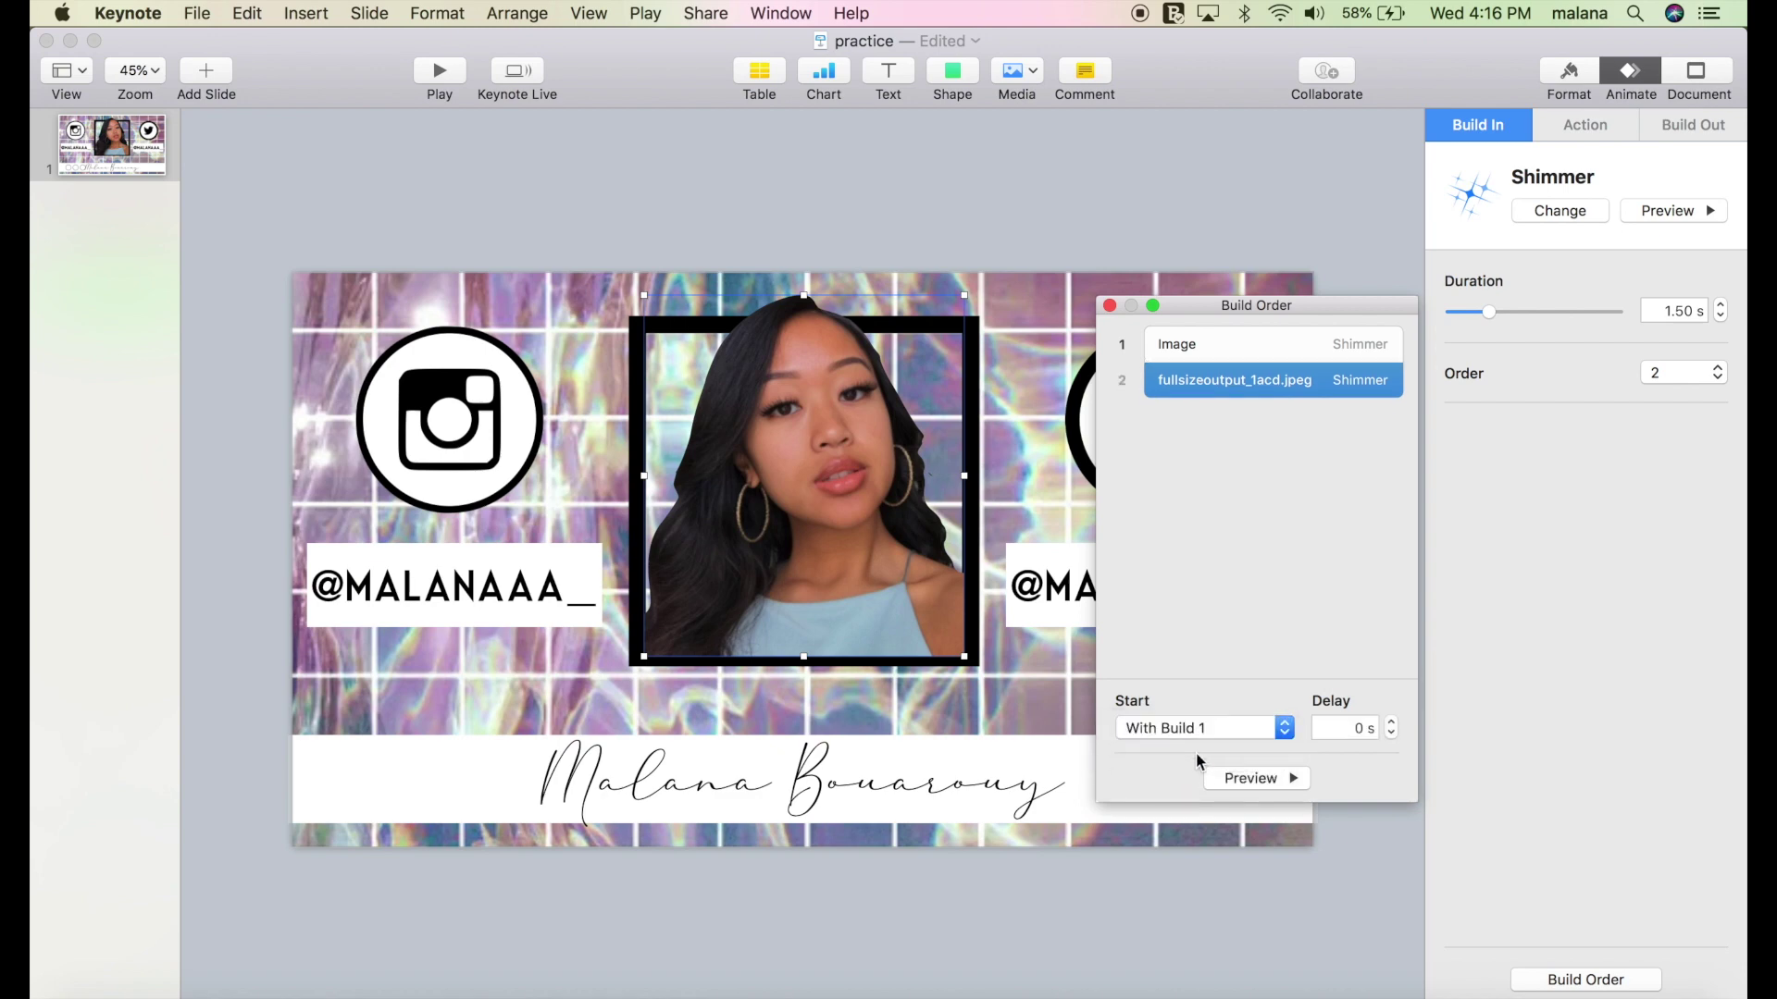
pyautogui.click(1249, 779)
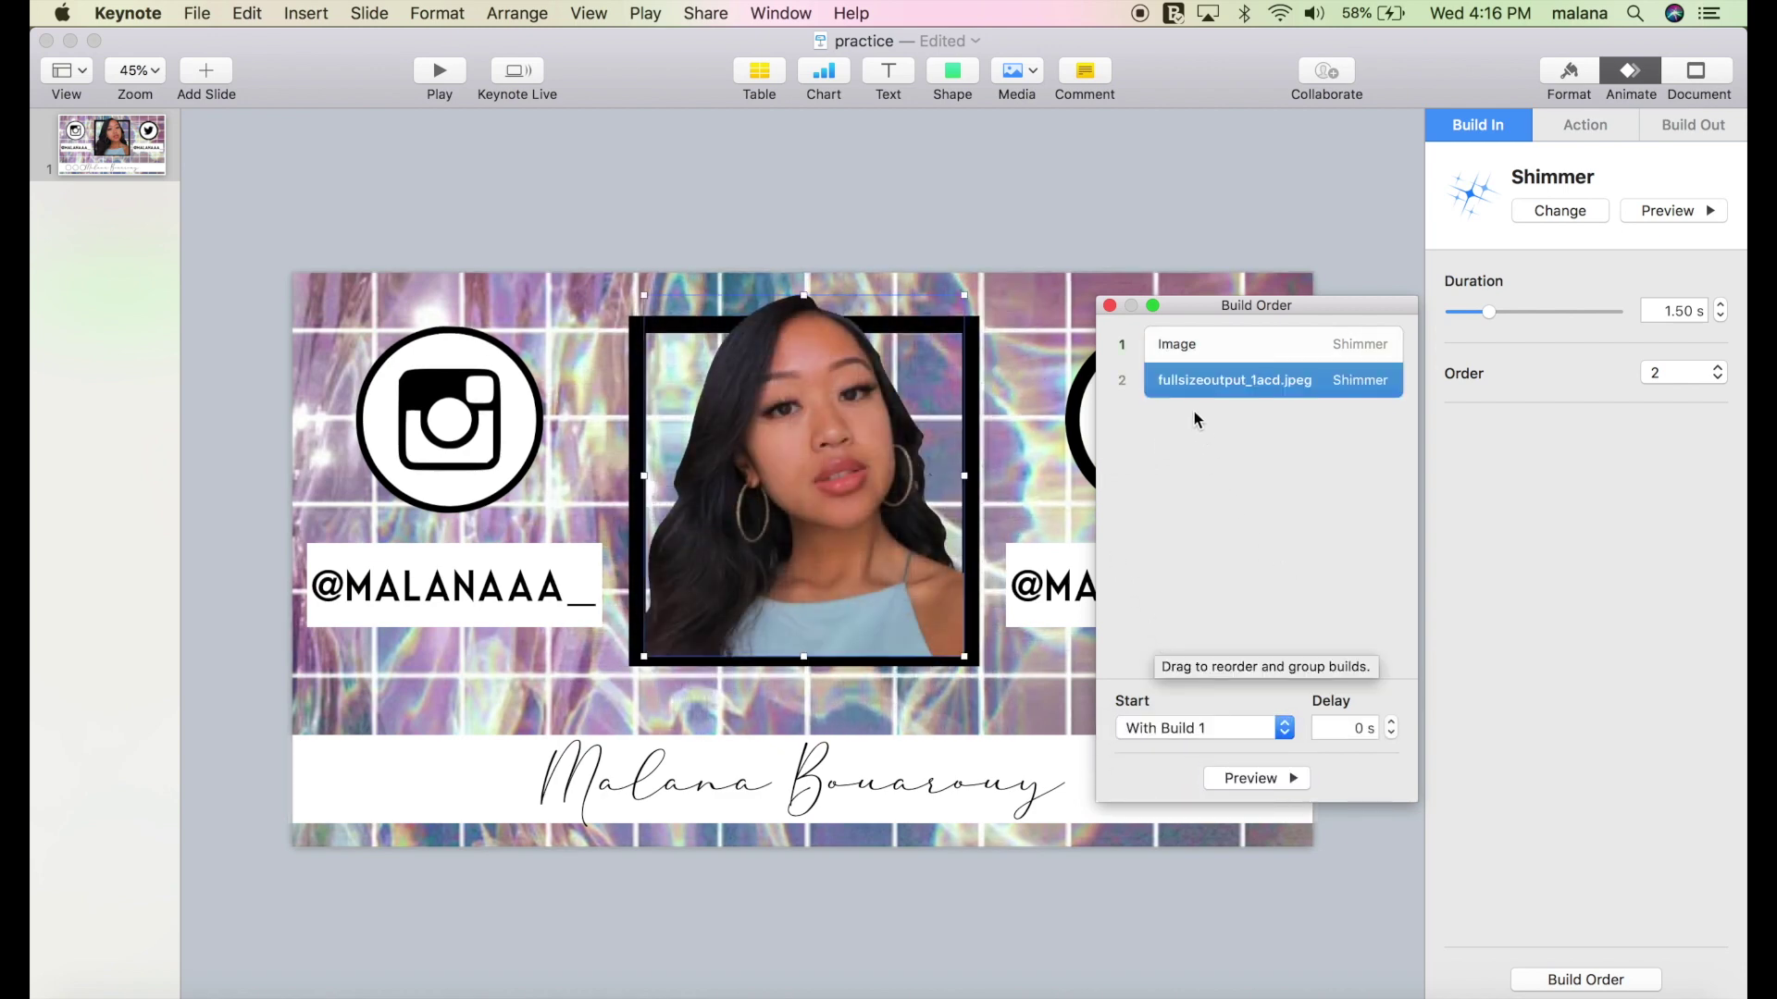
pyautogui.click(1110, 306)
# Lengthen the photo's Shimmer duration to 2.00 s and preview it.
pyautogui.click(1723, 304)
pyautogui.click(1663, 215)
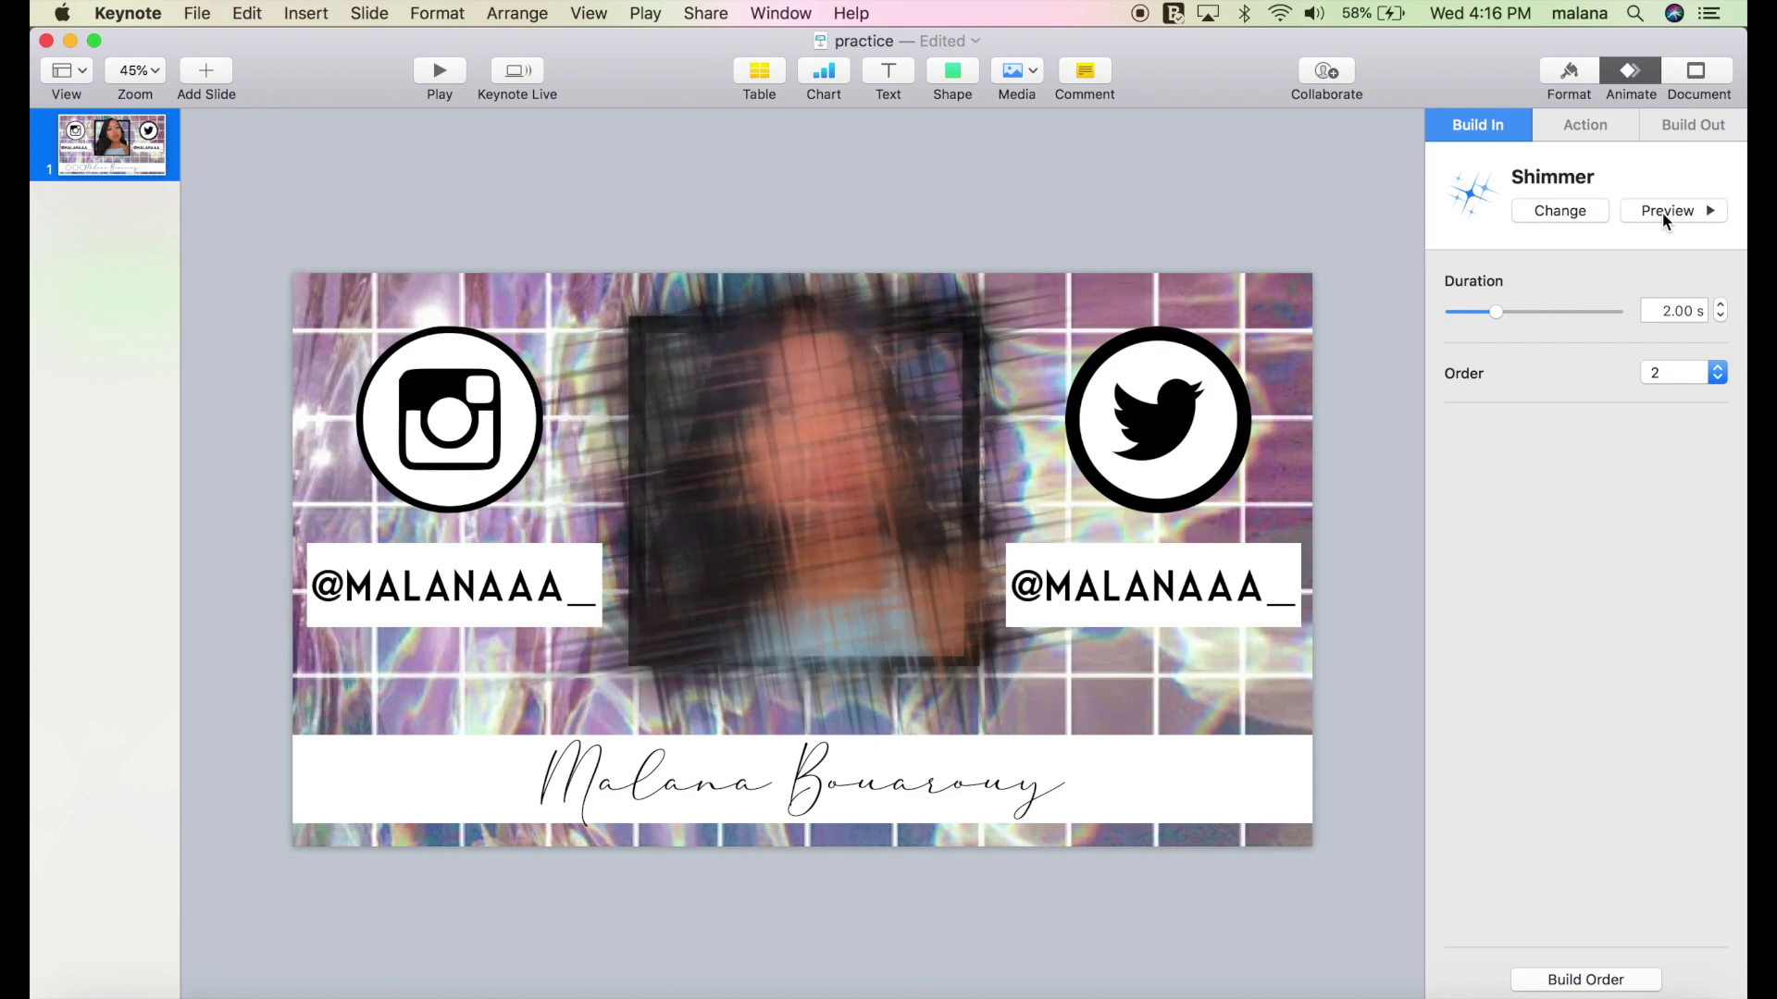
pyautogui.click(501, 424)
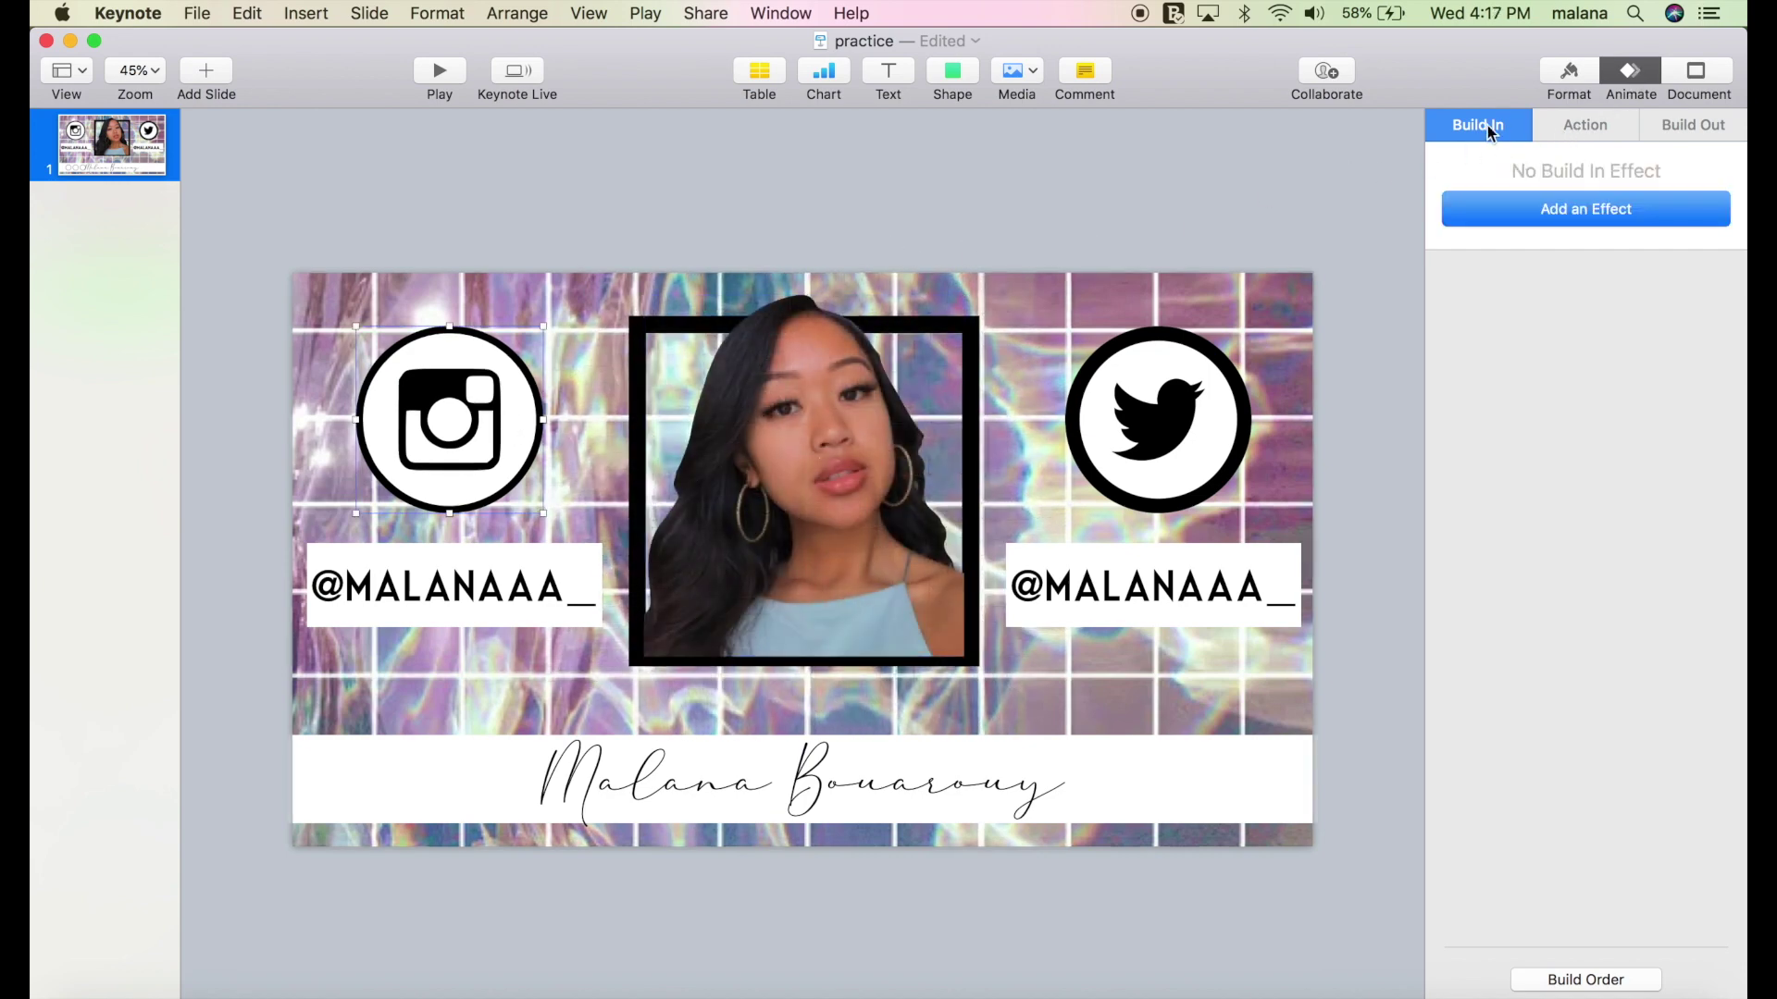
pyautogui.click(1532, 213)
# Apply the Drop build-in to the Instagram icon and its white backing circle.
pyautogui.click(1534, 358)
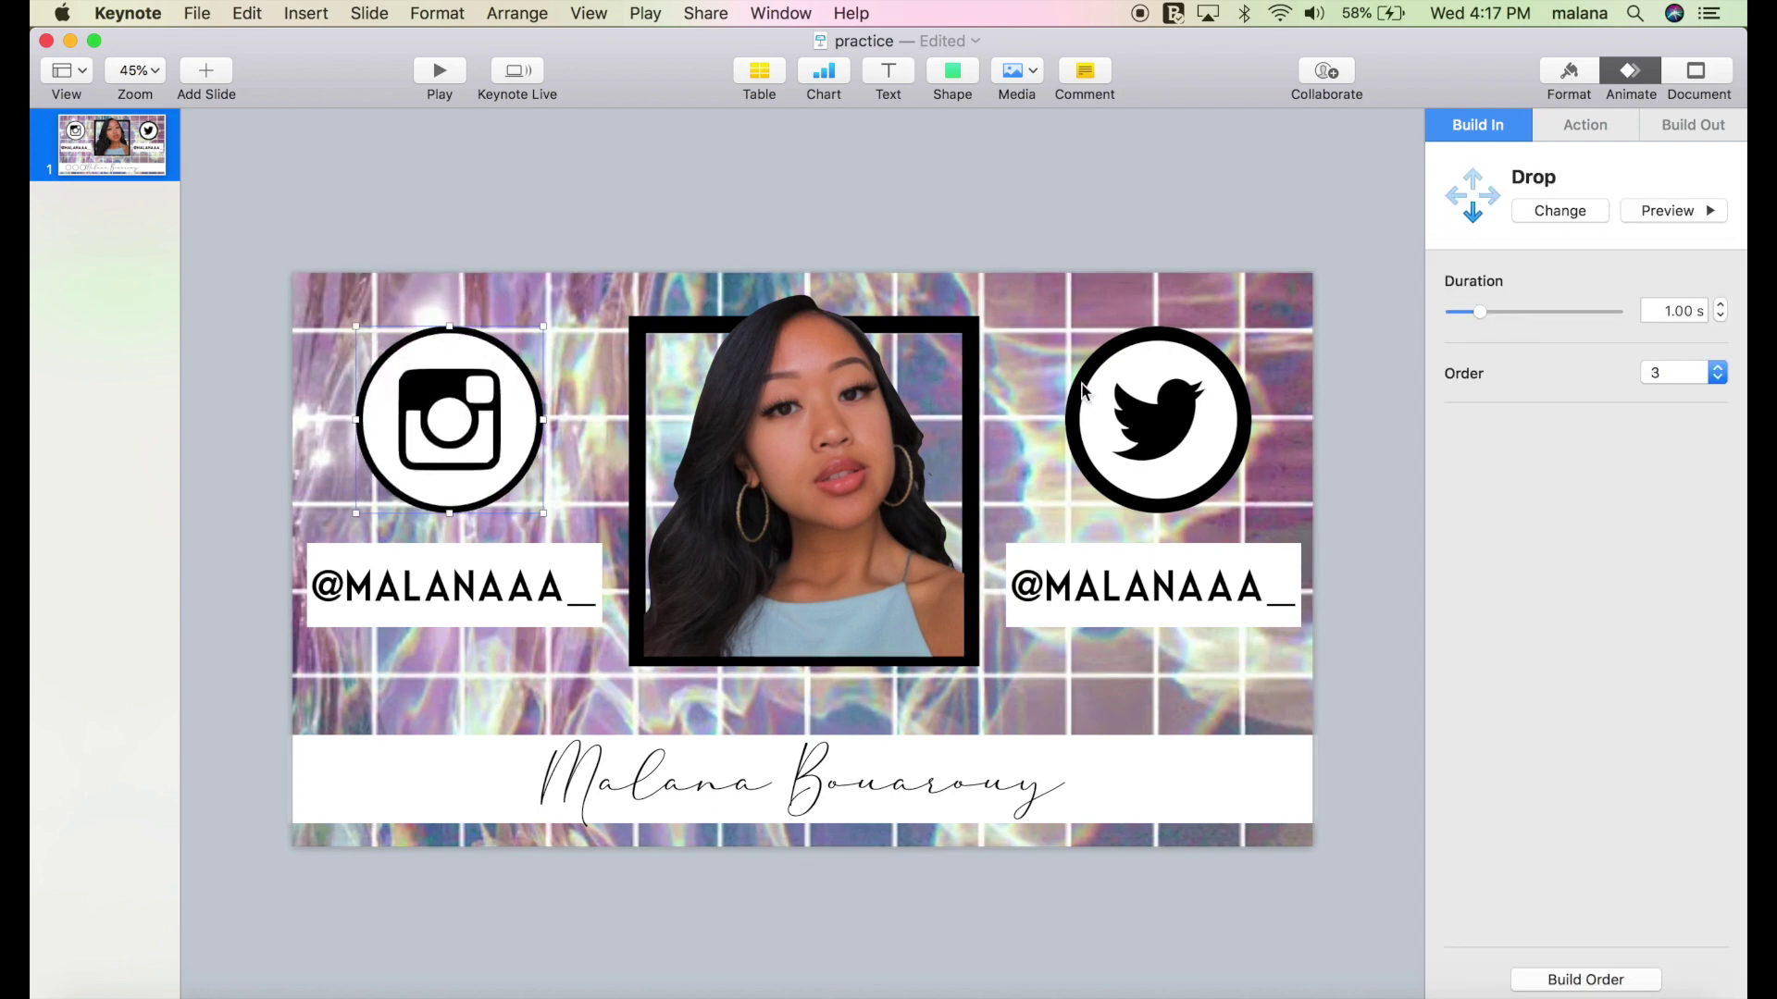
pyautogui.click(519, 419)
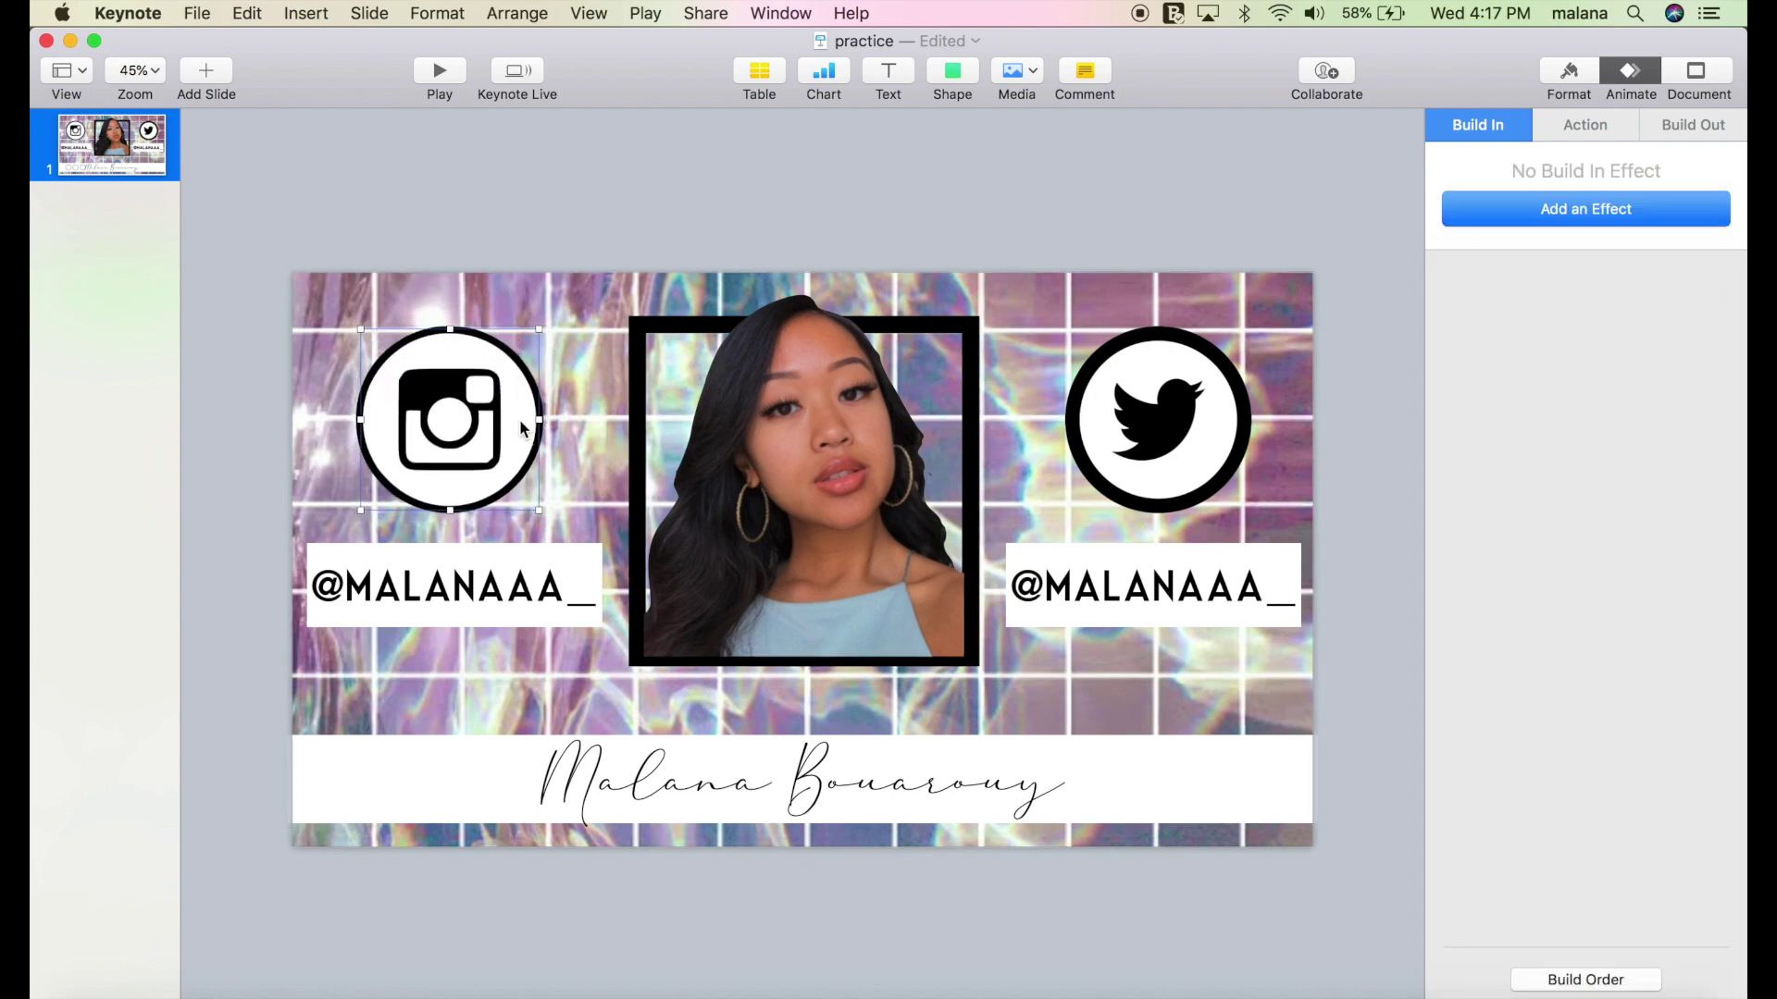
pyautogui.click(1451, 220)
pyautogui.click(1481, 357)
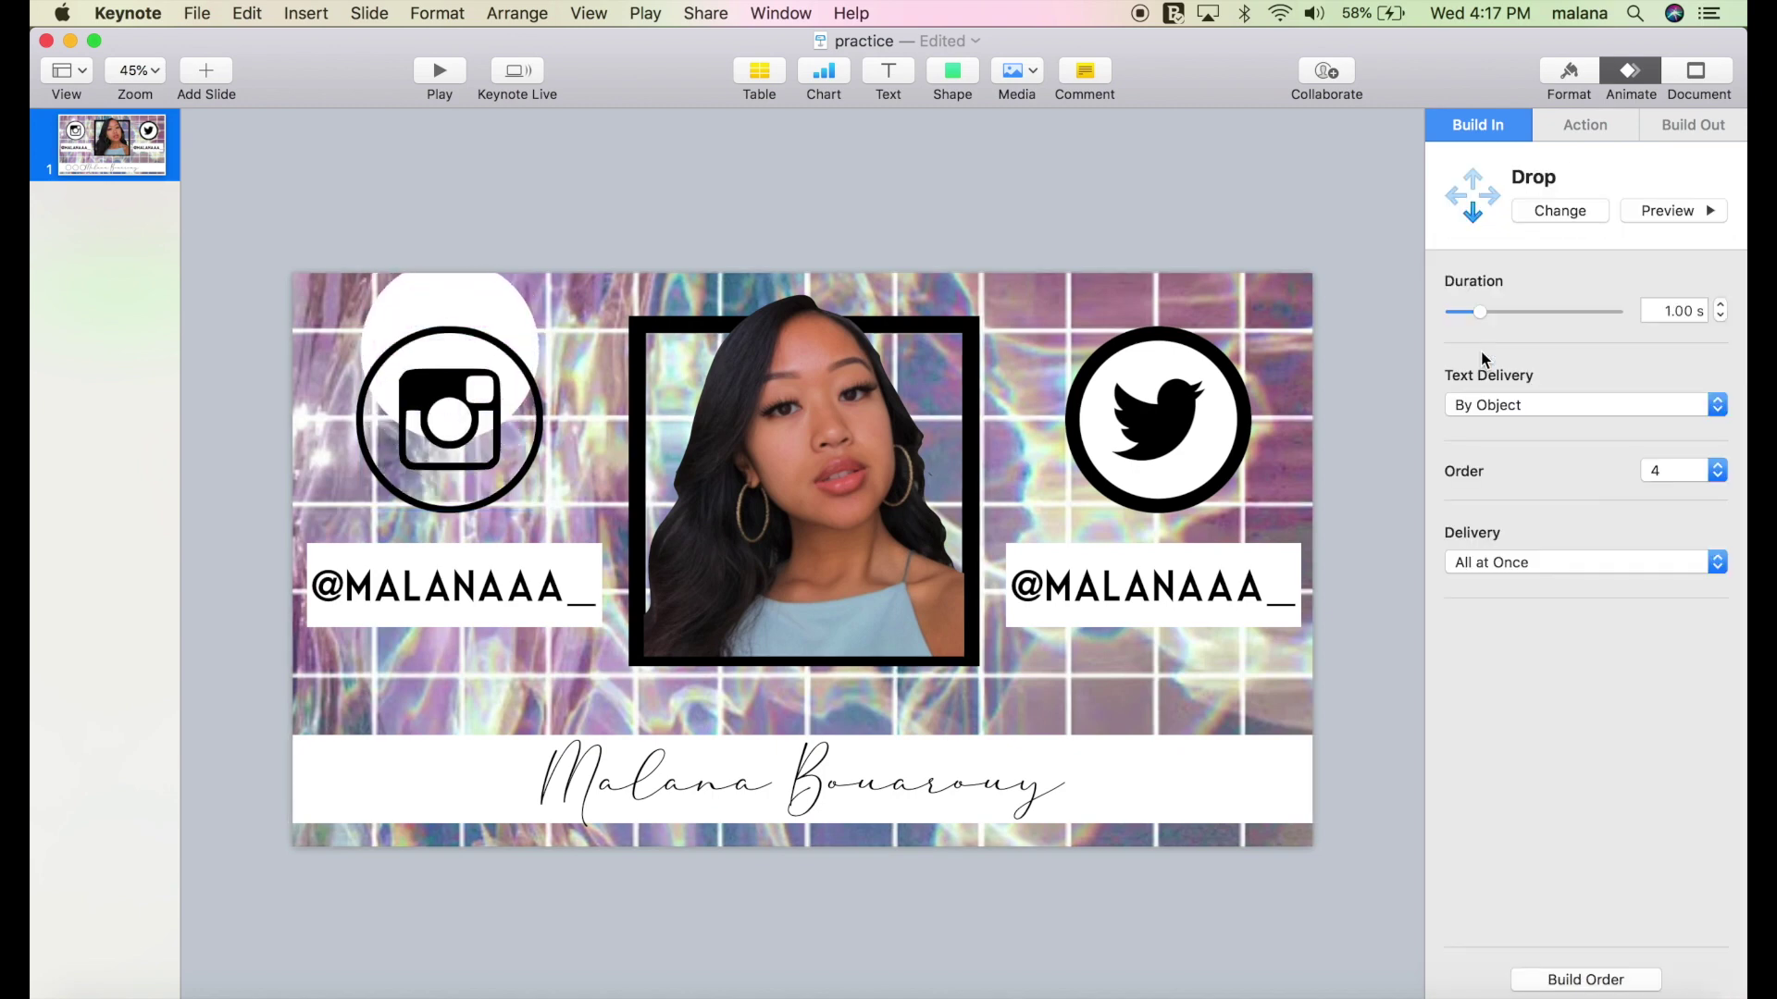
# In Build Order, start the icon's Drop after build 2 and the circle's with build 3.
pyautogui.click(1553, 983)
pyautogui.click(1241, 442)
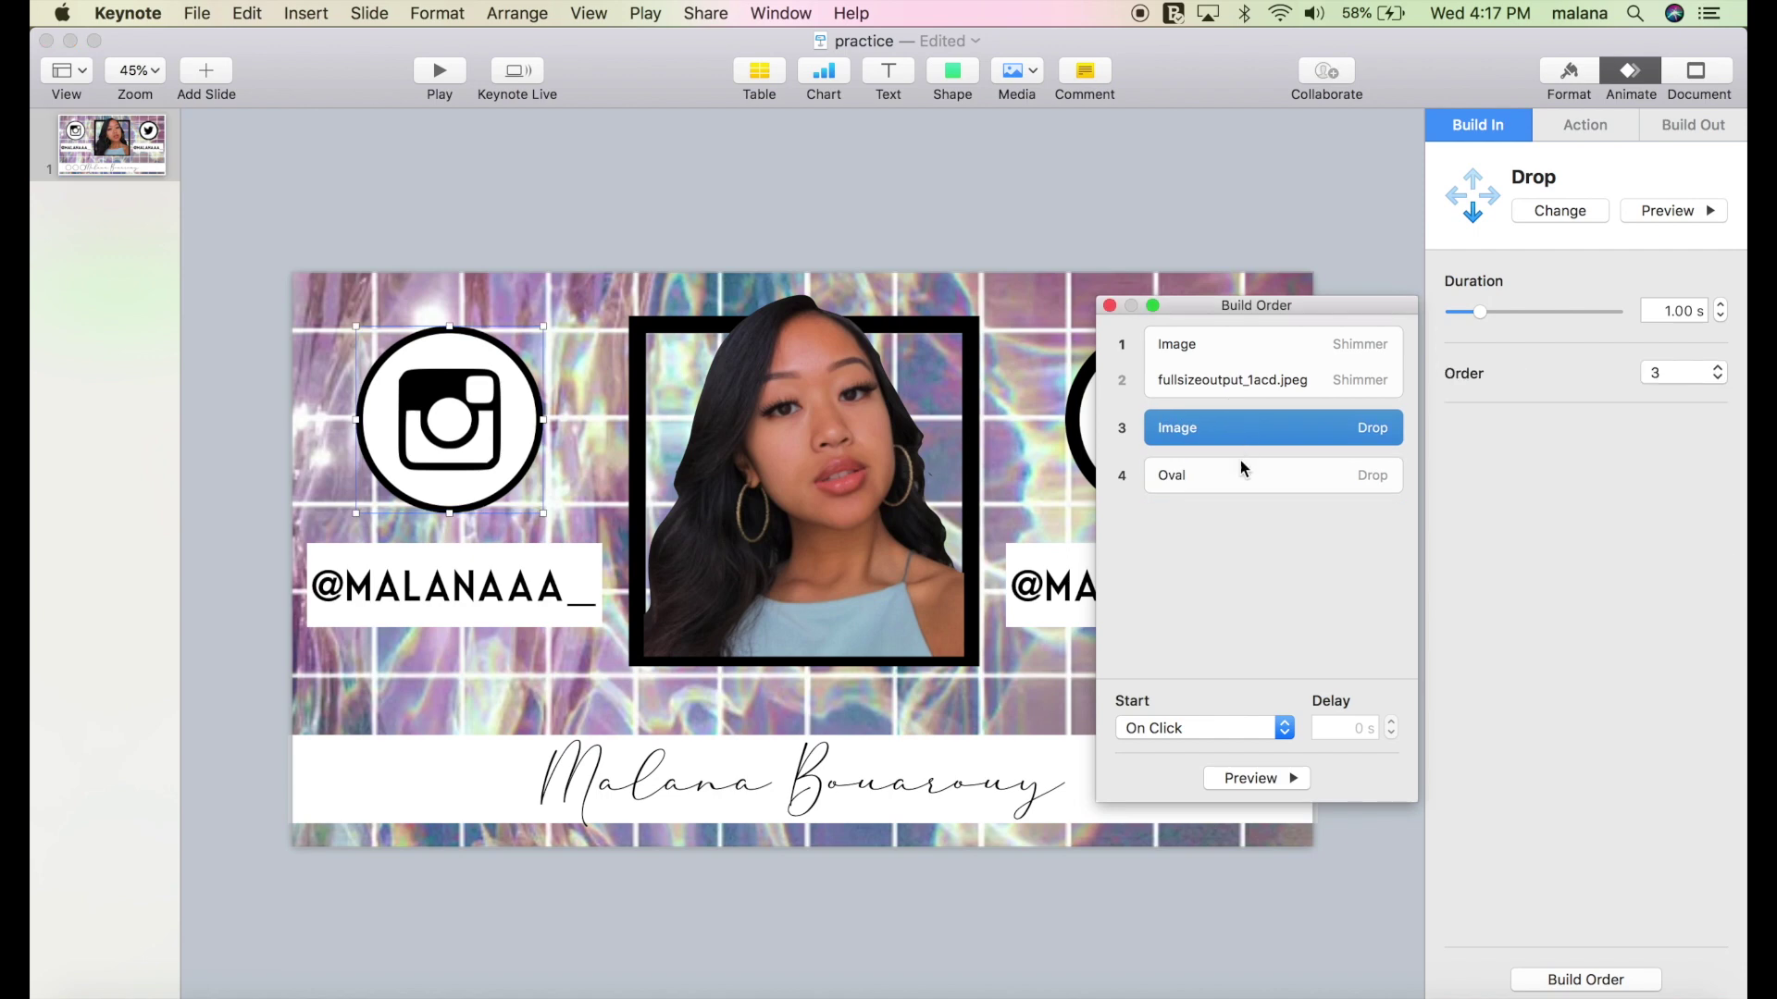
pyautogui.click(1195, 729)
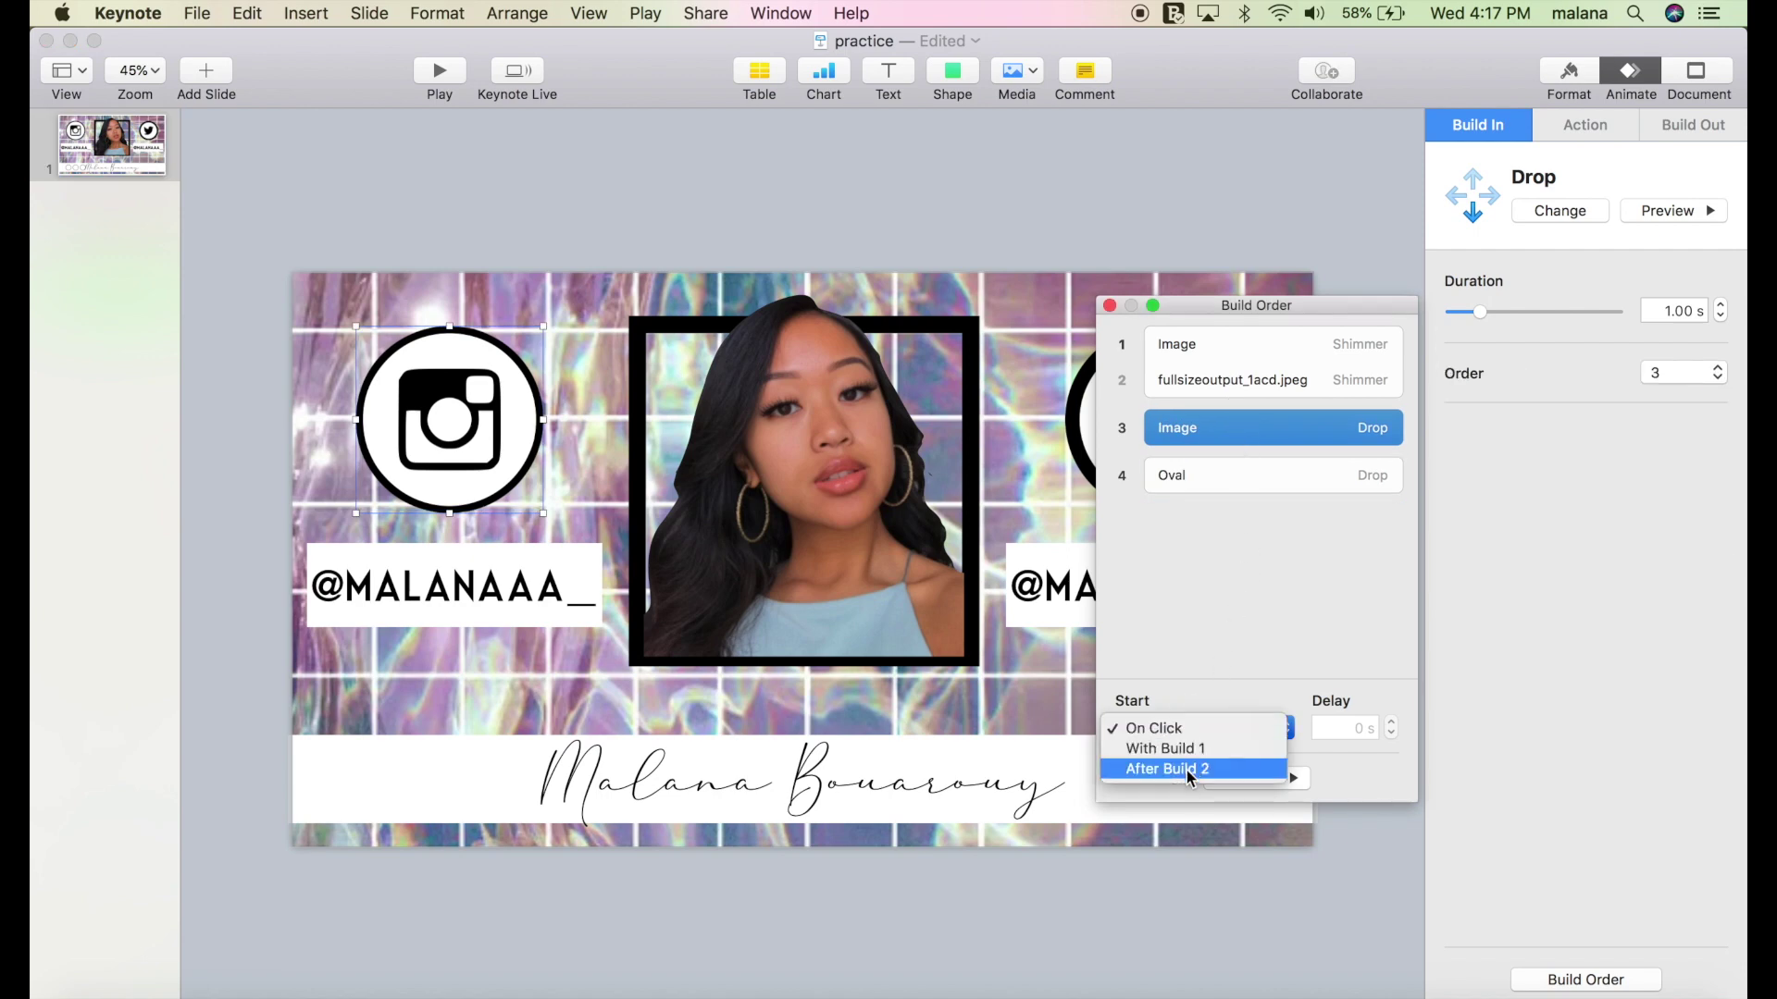
pyautogui.click(1186, 770)
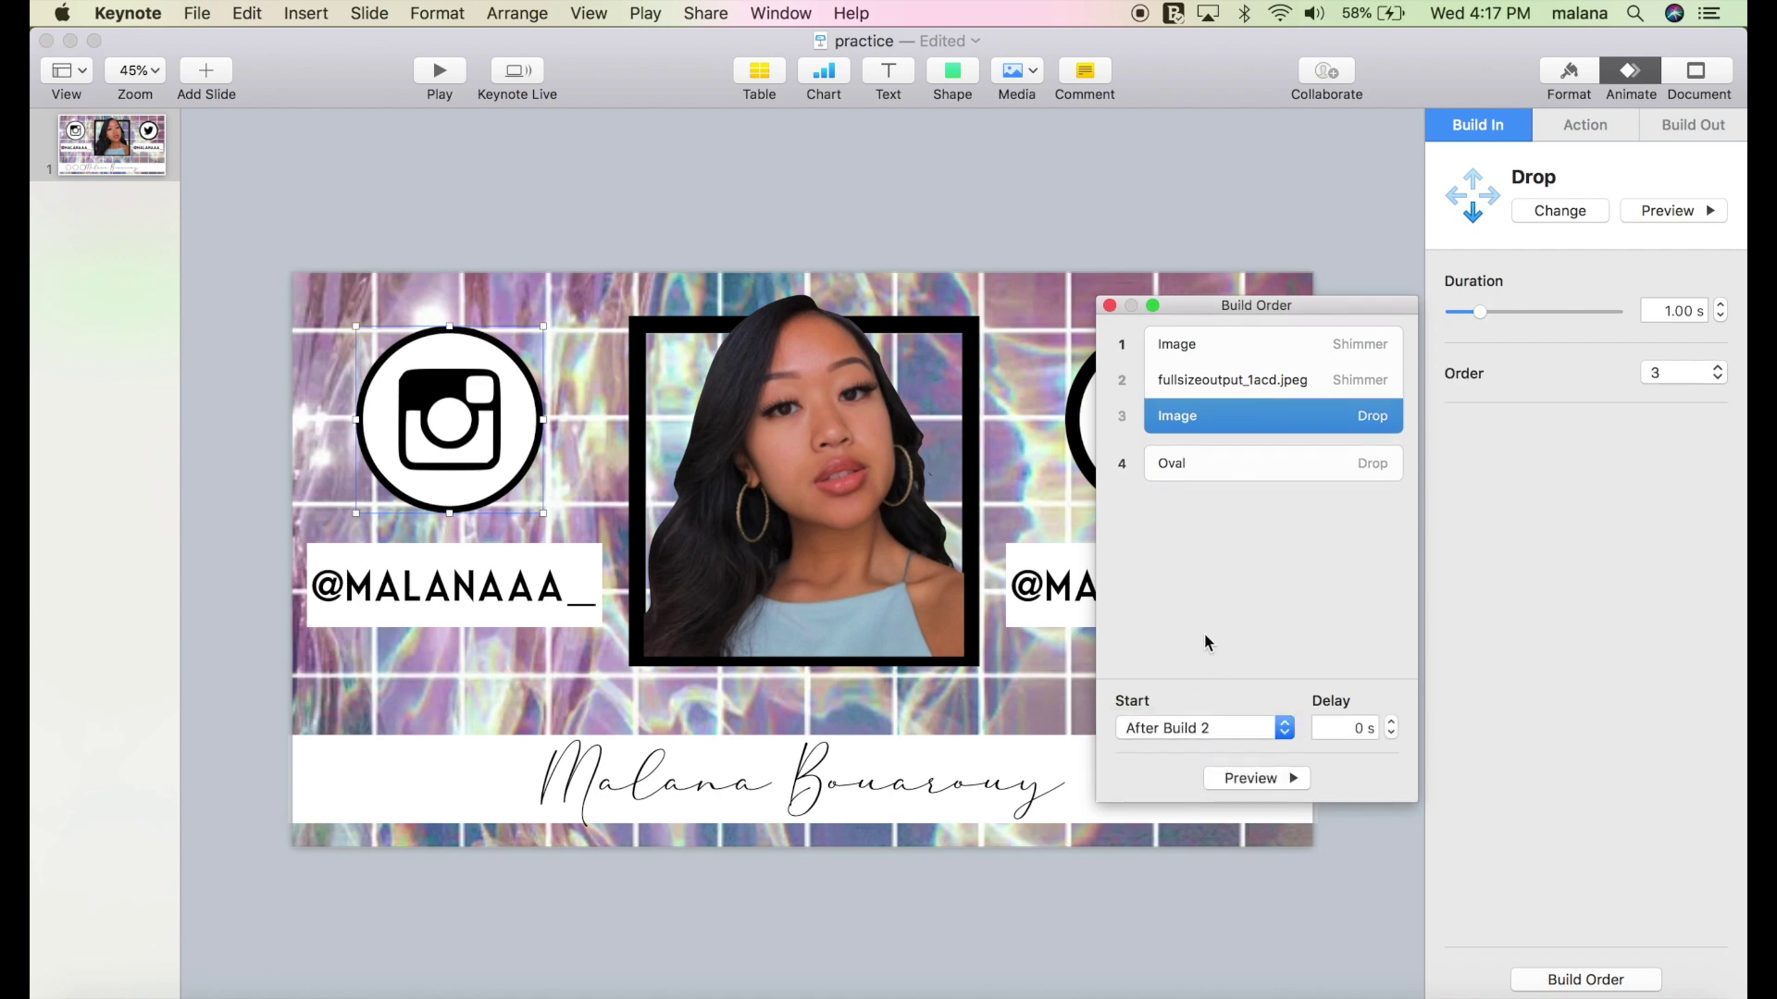
pyautogui.click(1191, 469)
pyautogui.click(1180, 727)
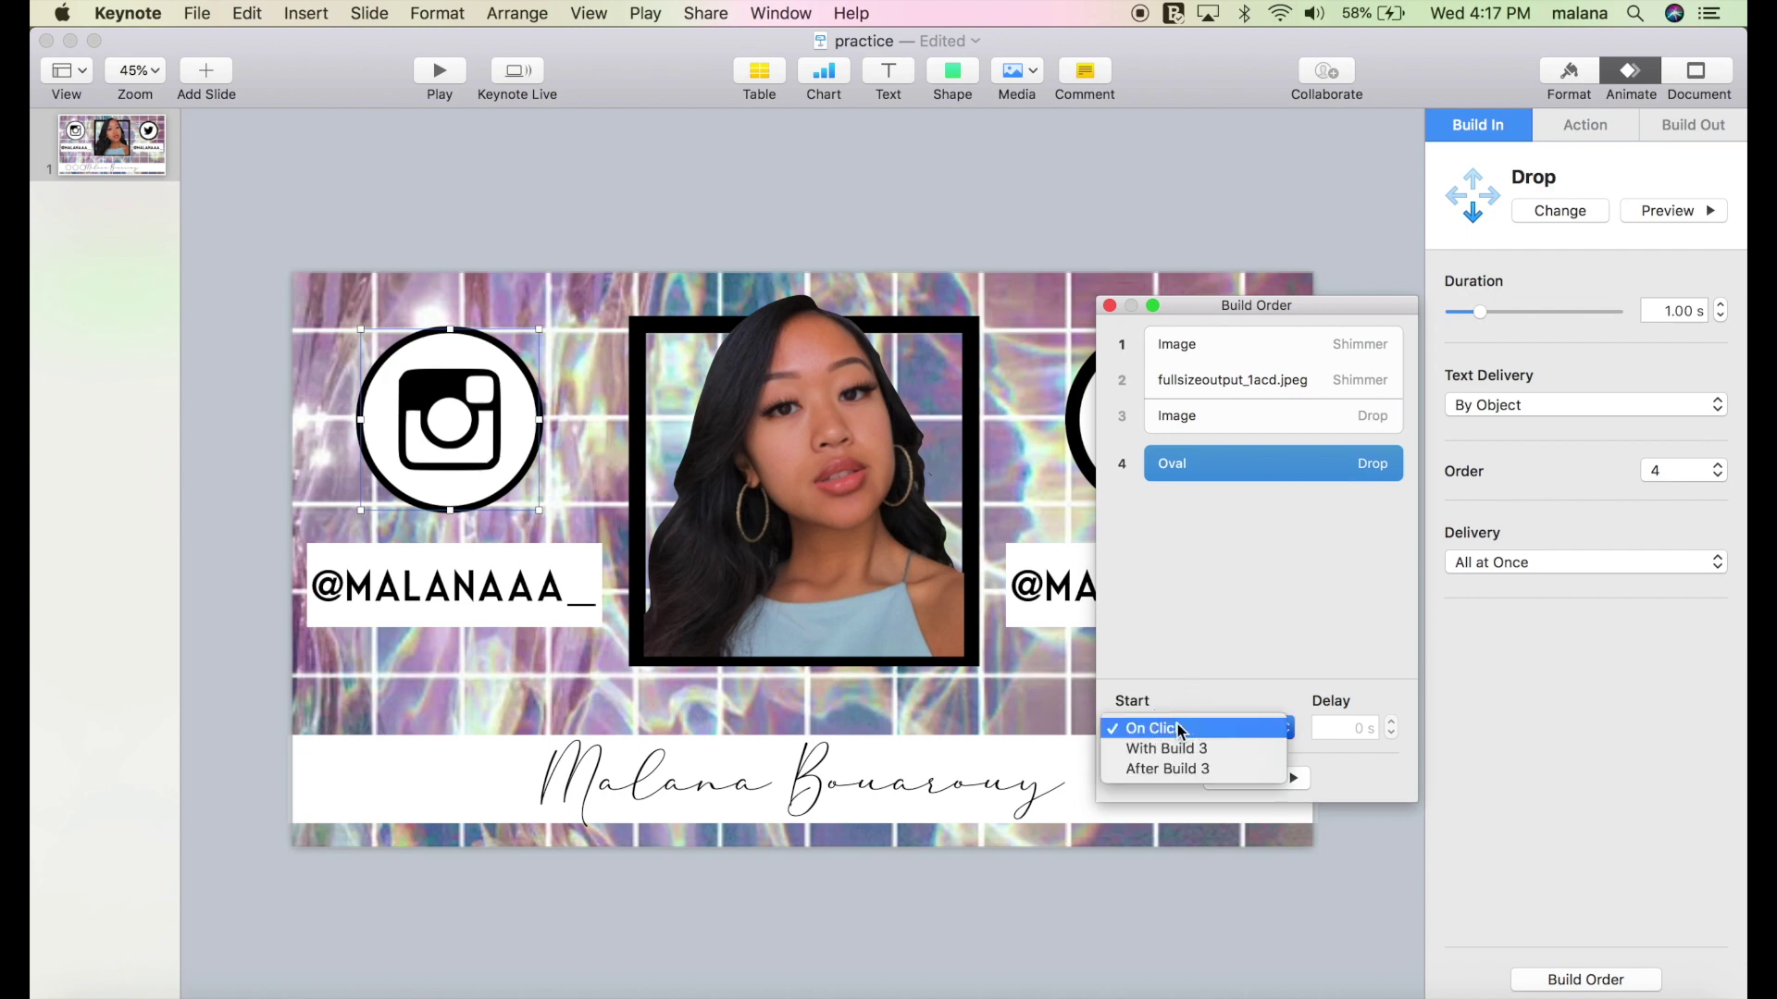
pyautogui.click(1180, 751)
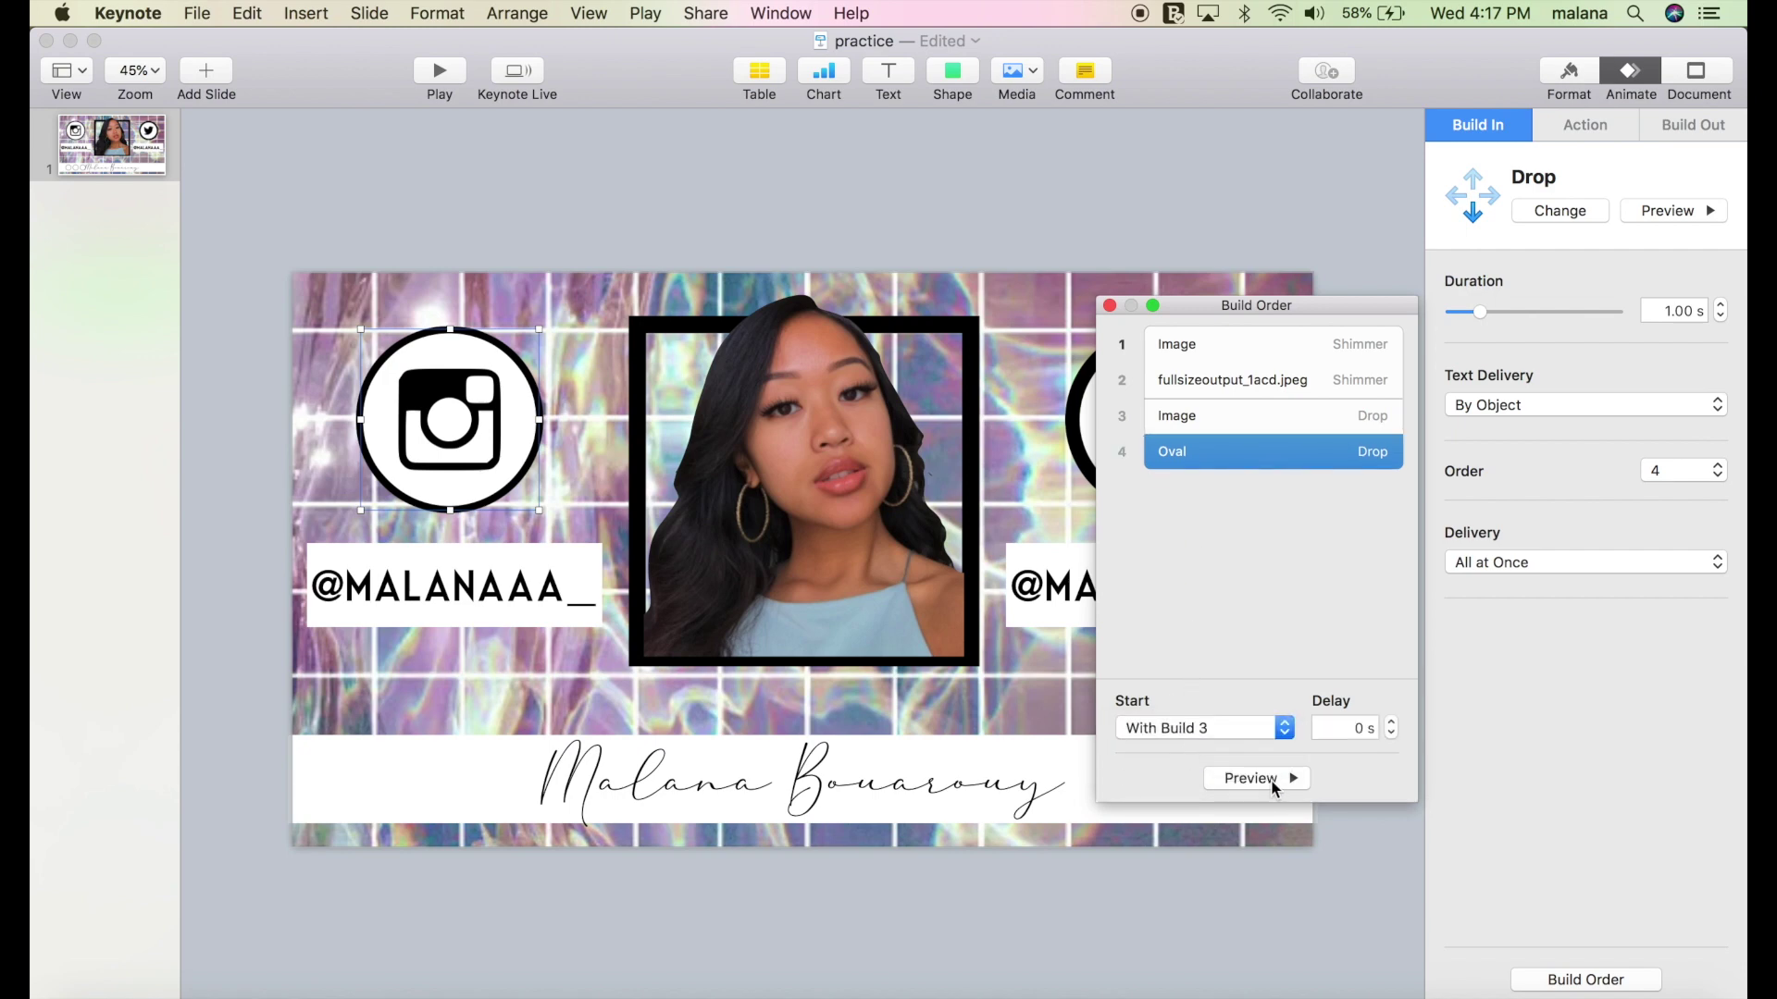
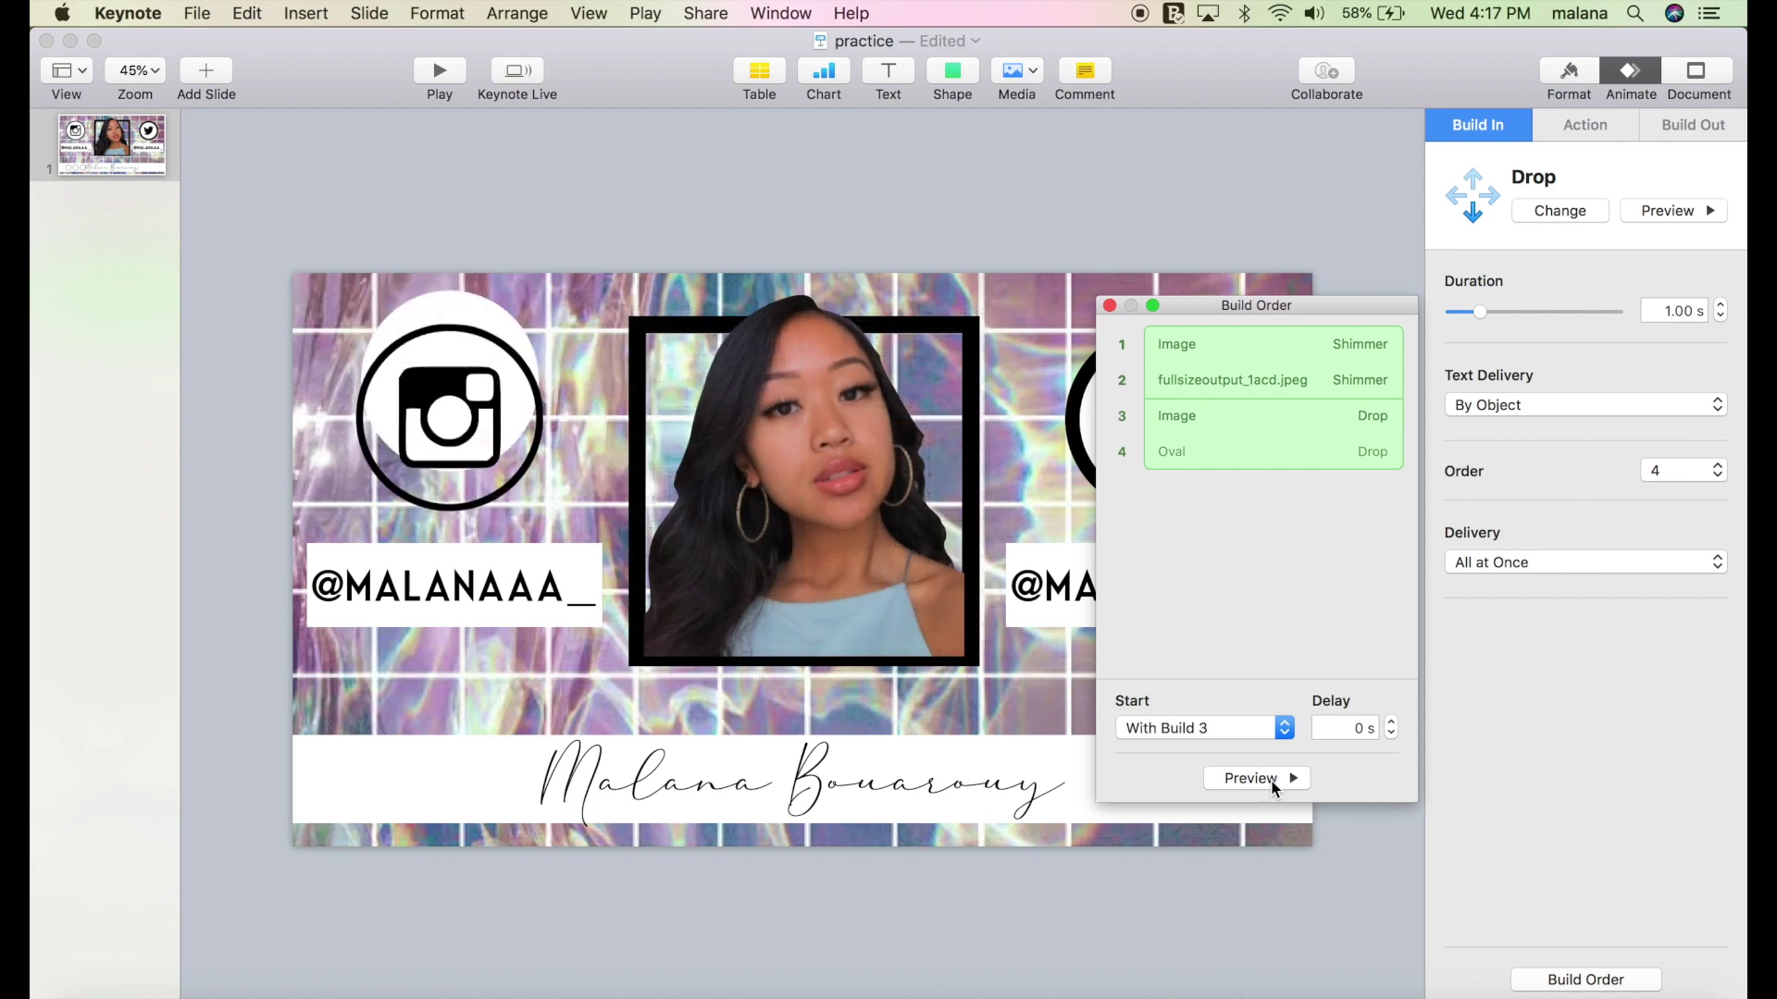
# Close the Build Order window now that the Instagram icon and circle drop in as build 3.
pyautogui.click(1109, 306)
# Give the Twitter circle a Drop build-in after previewing it.
pyautogui.click(1153, 413)
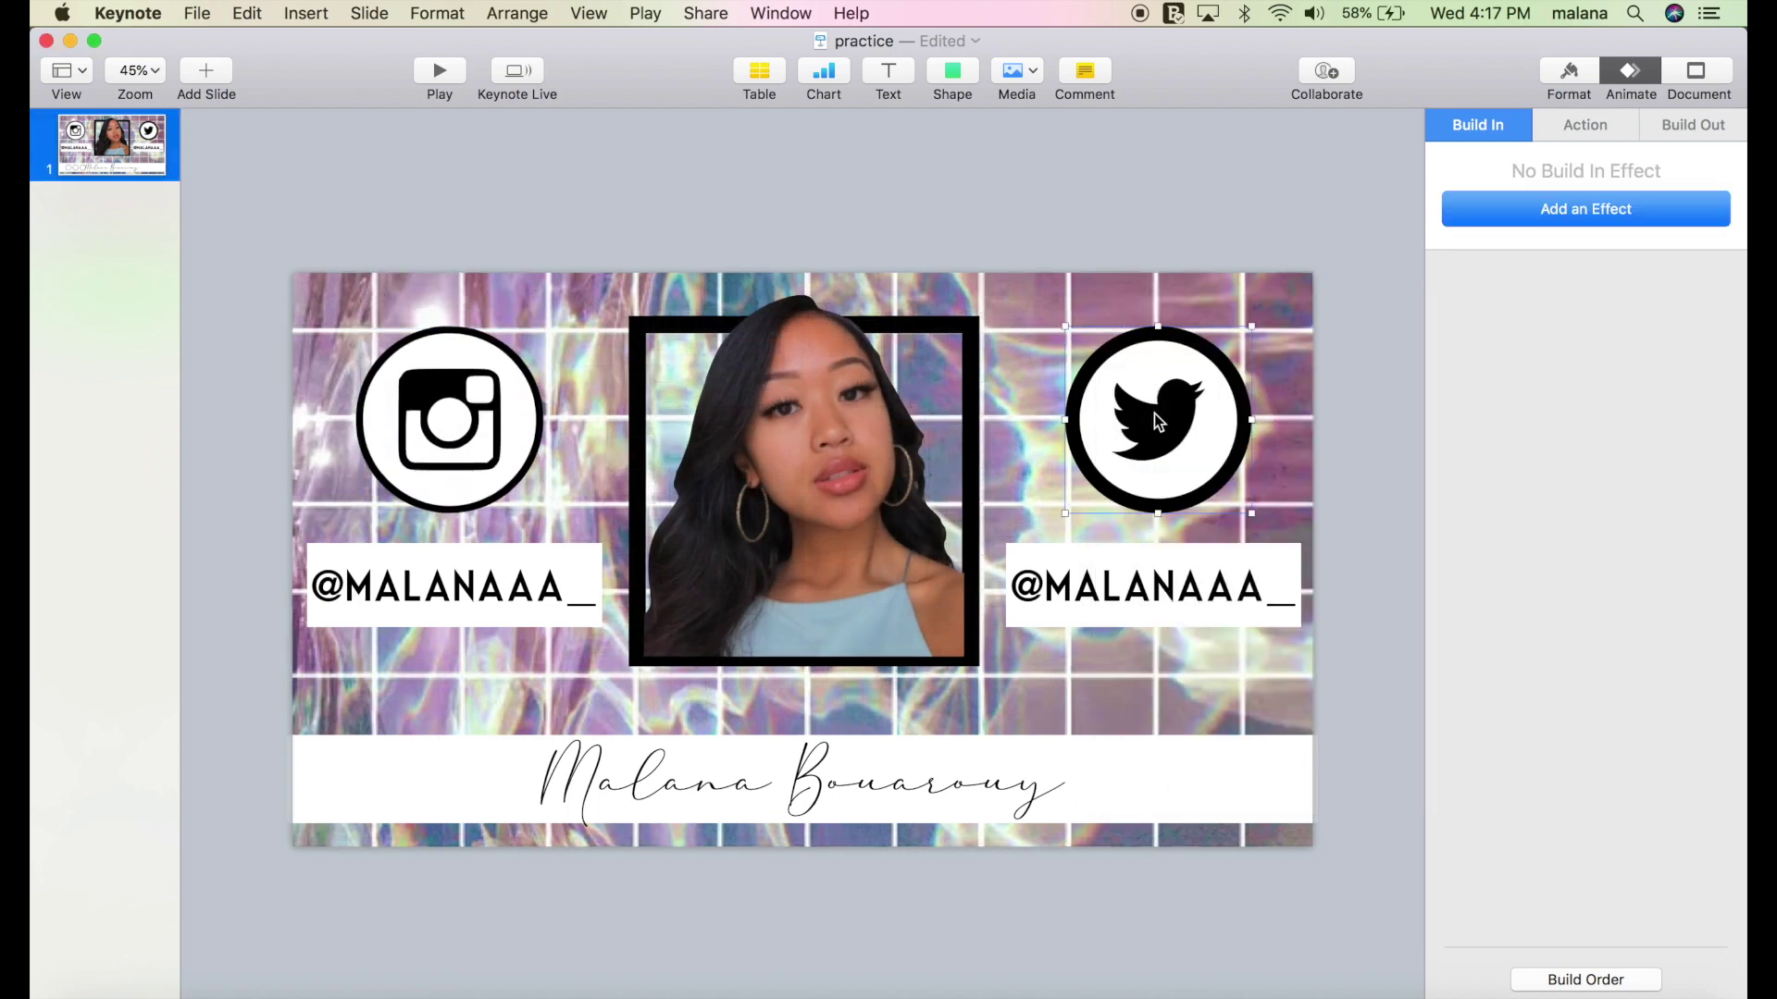
pyautogui.click(1571, 210)
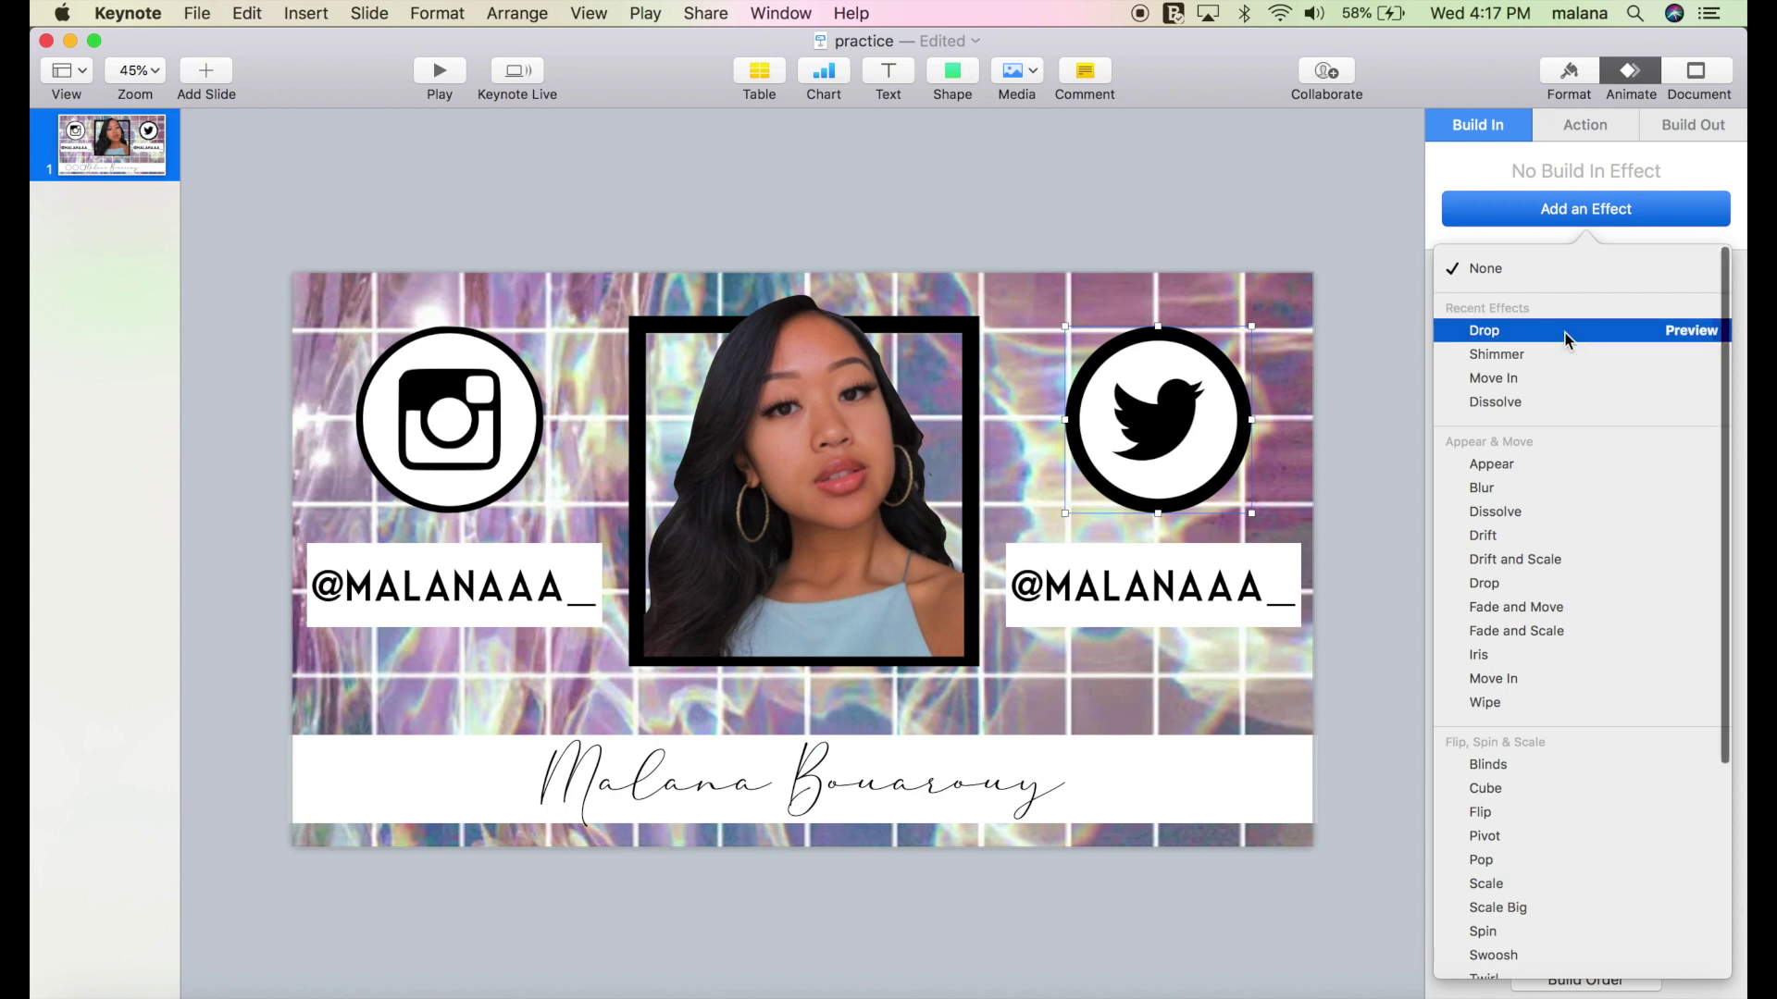
pyautogui.click(1569, 341)
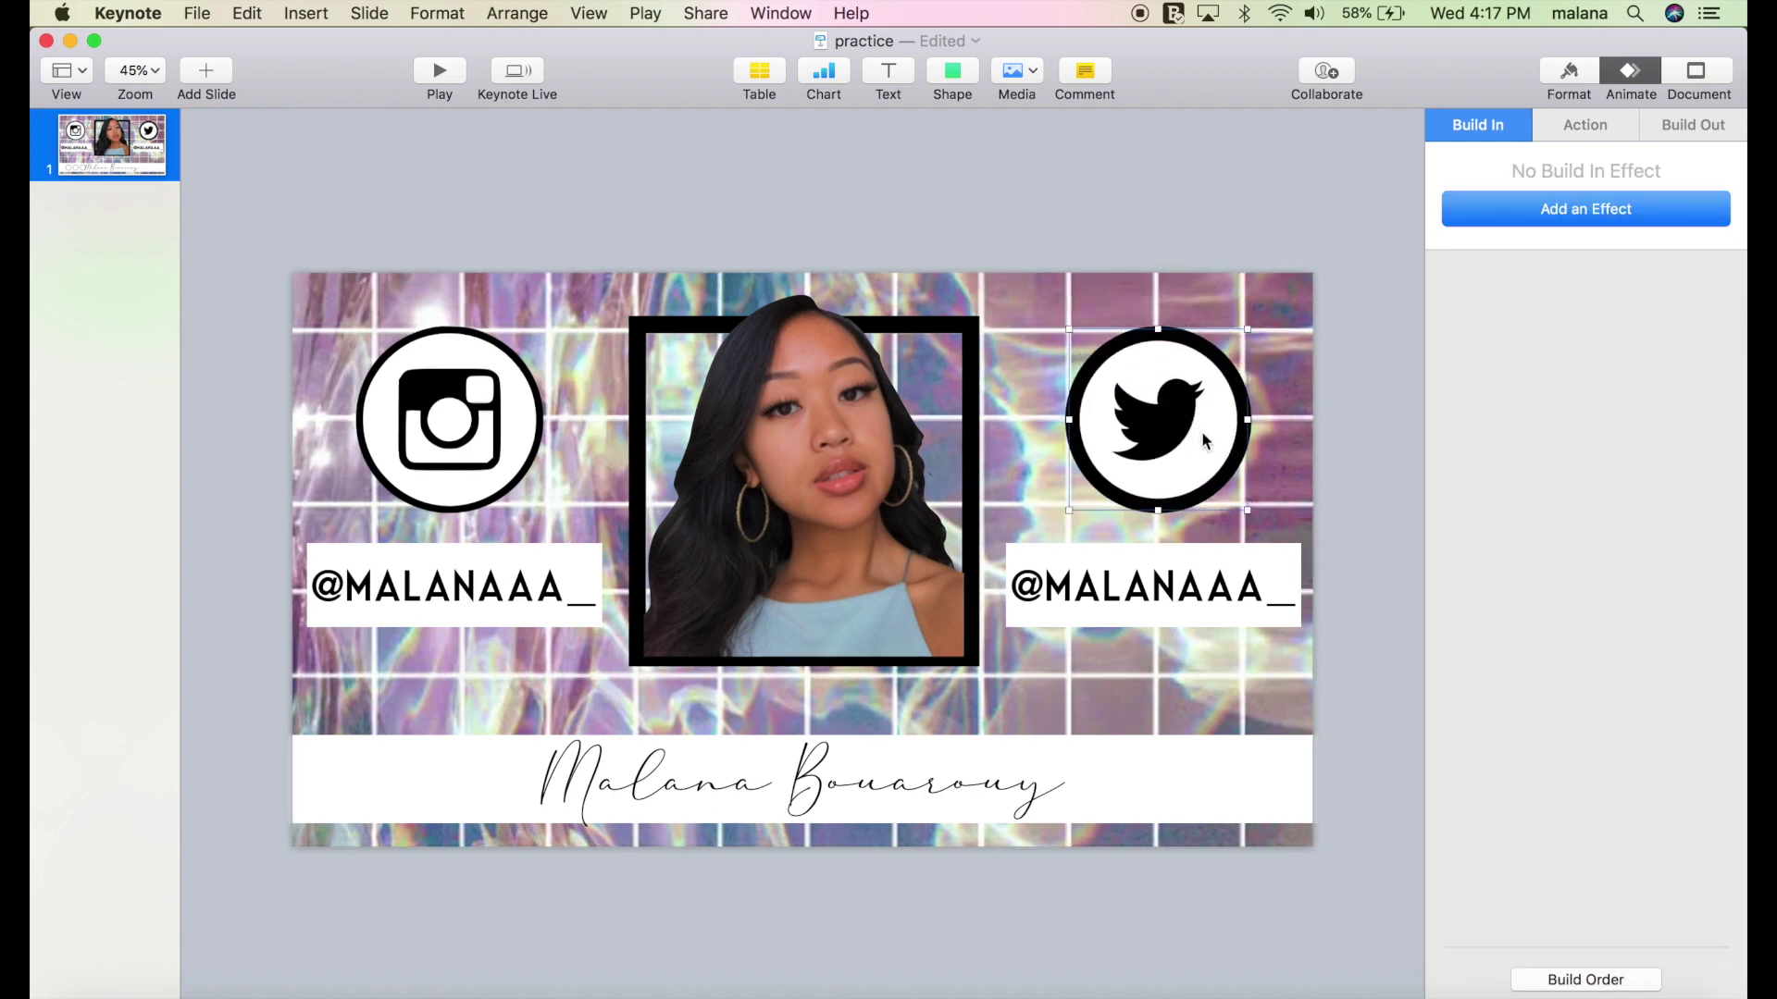
pyautogui.click(1529, 211)
pyautogui.click(1492, 328)
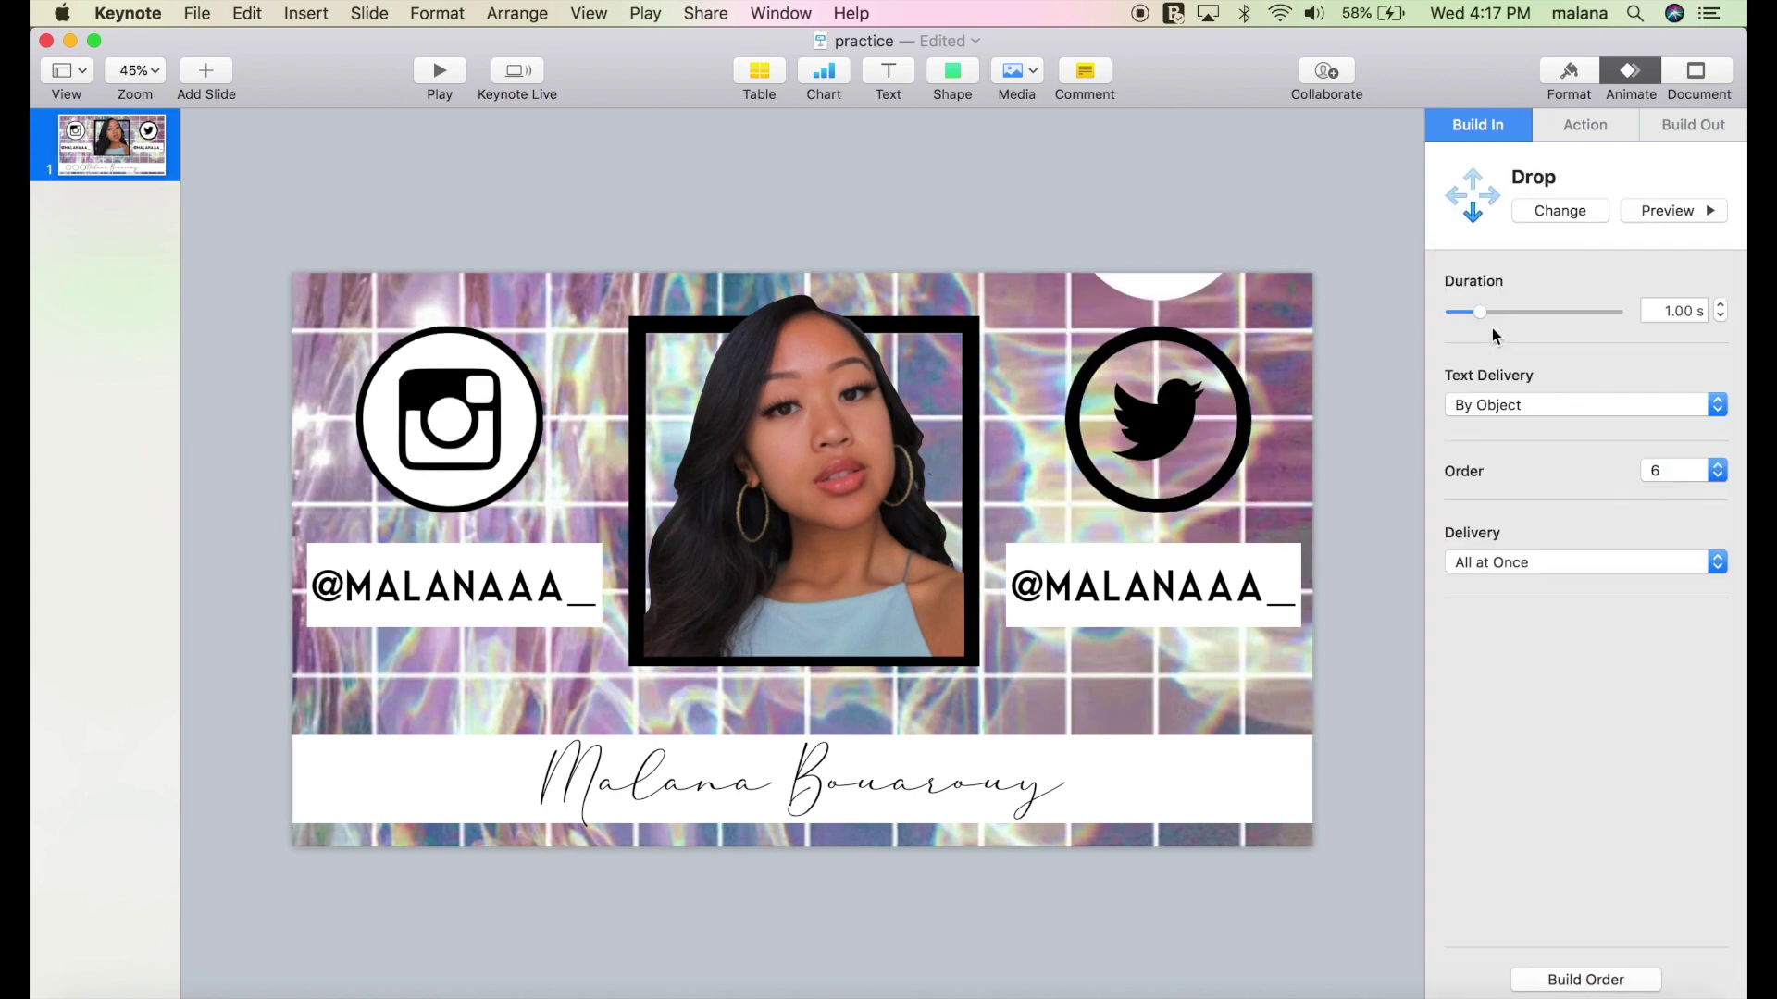
# Set the Twitter icon and circle builds to start With Build 3, then preview the sequence.
pyautogui.click(1561, 981)
pyautogui.click(1313, 505)
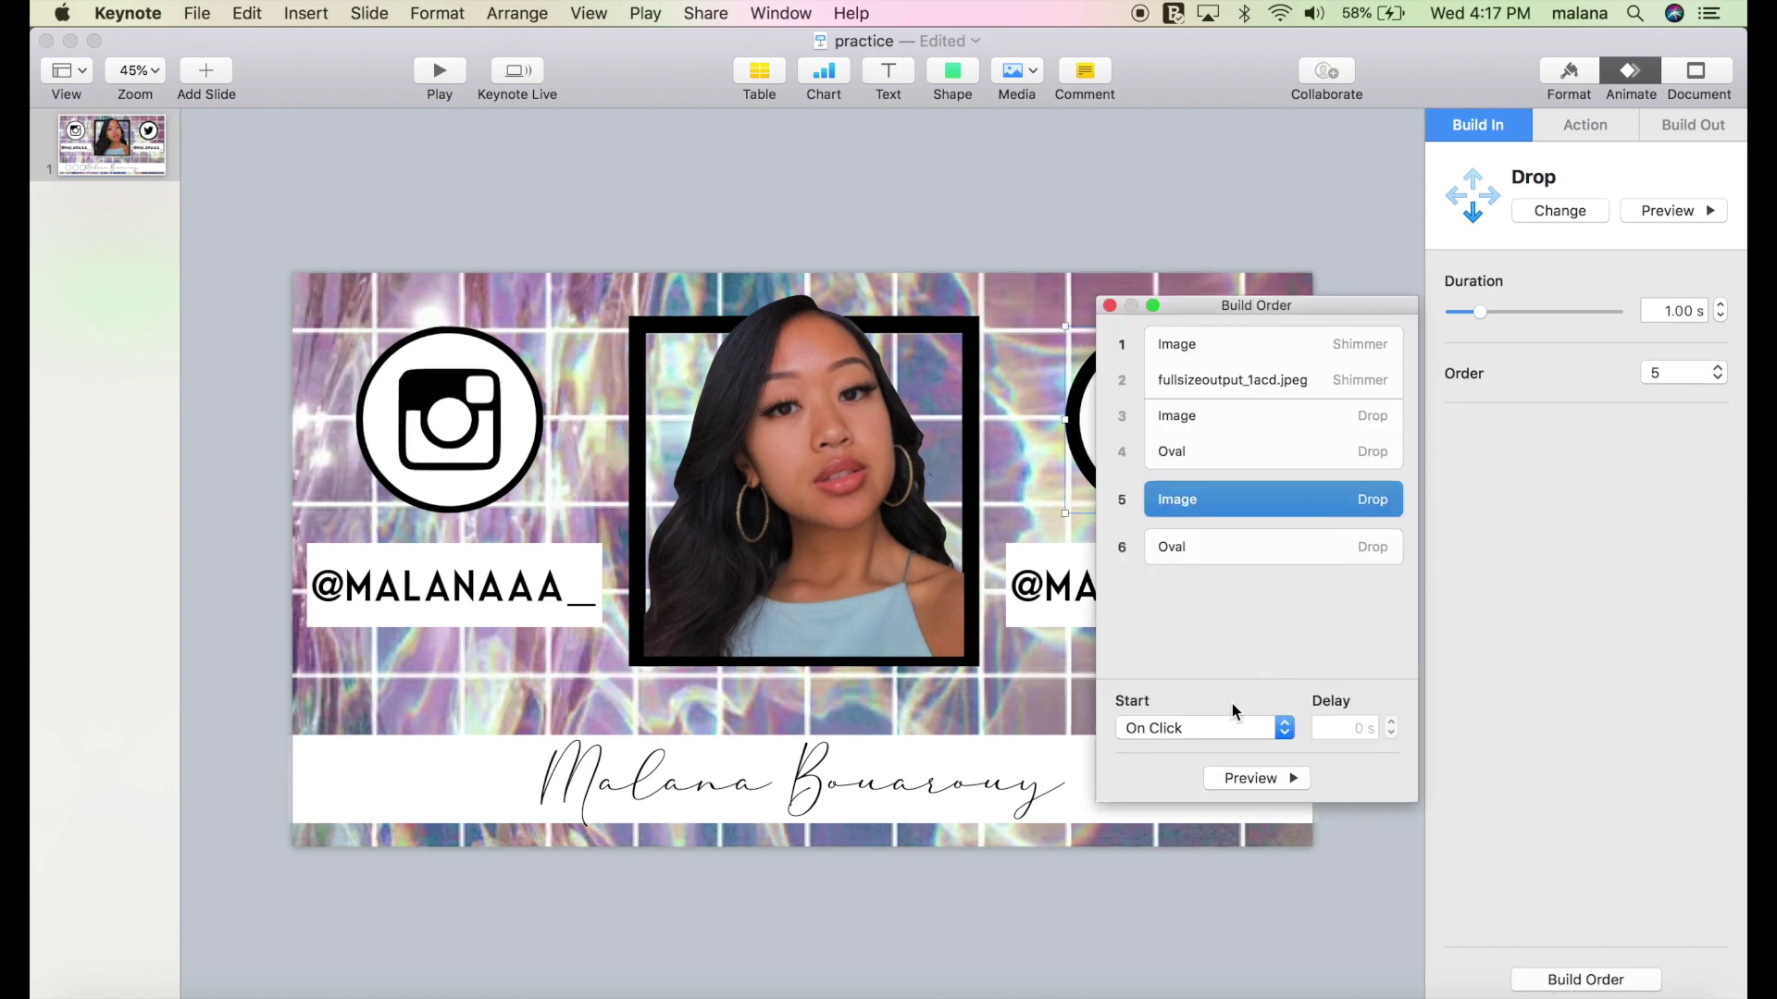
pyautogui.click(1218, 730)
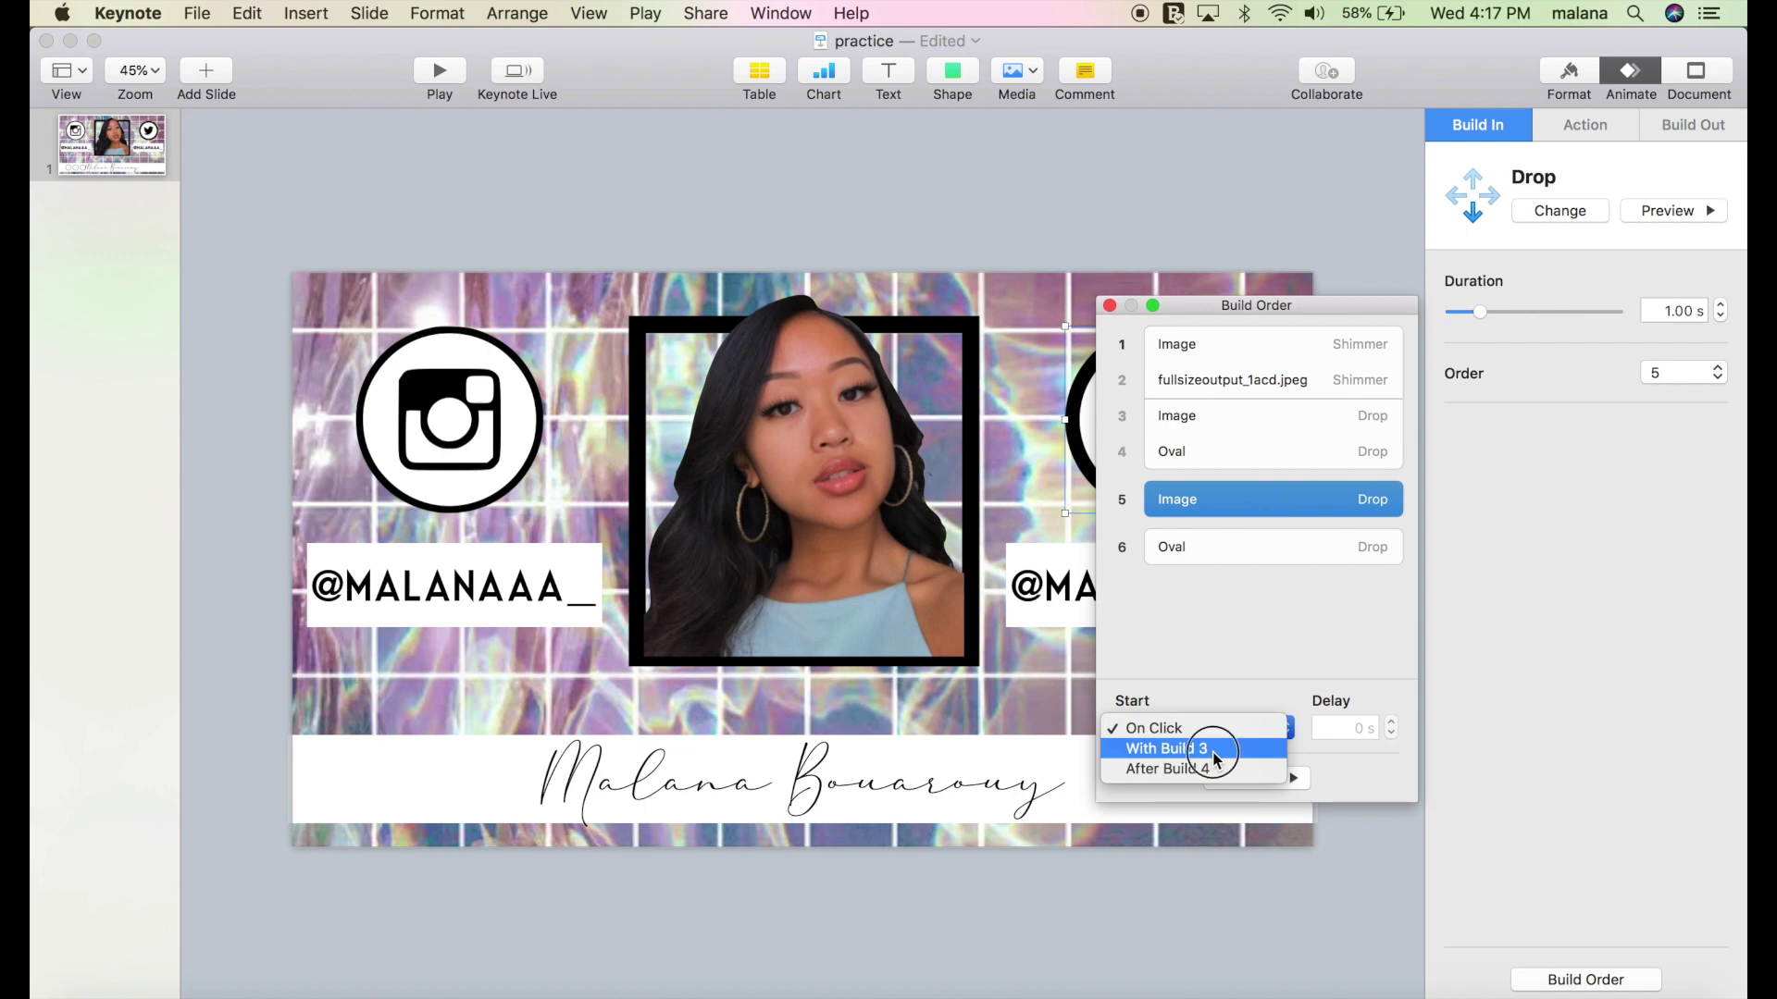
pyautogui.click(1216, 751)
pyautogui.click(1235, 542)
pyautogui.click(1203, 728)
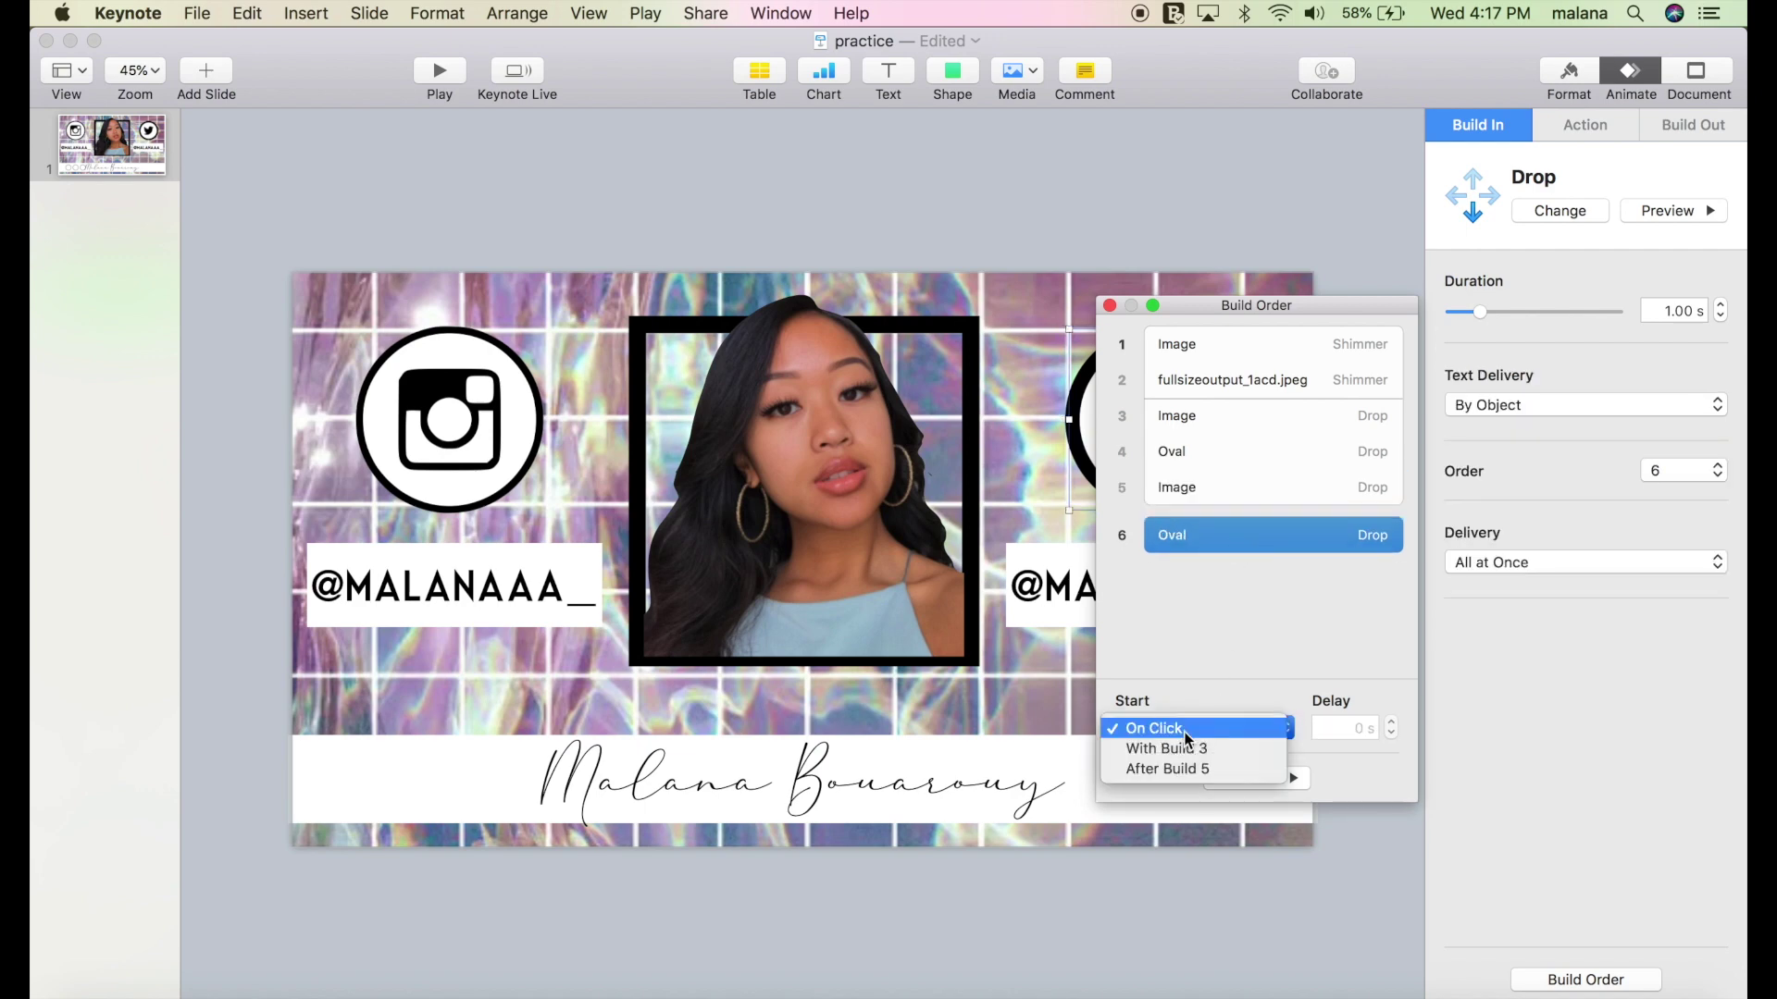
pyautogui.click(1187, 749)
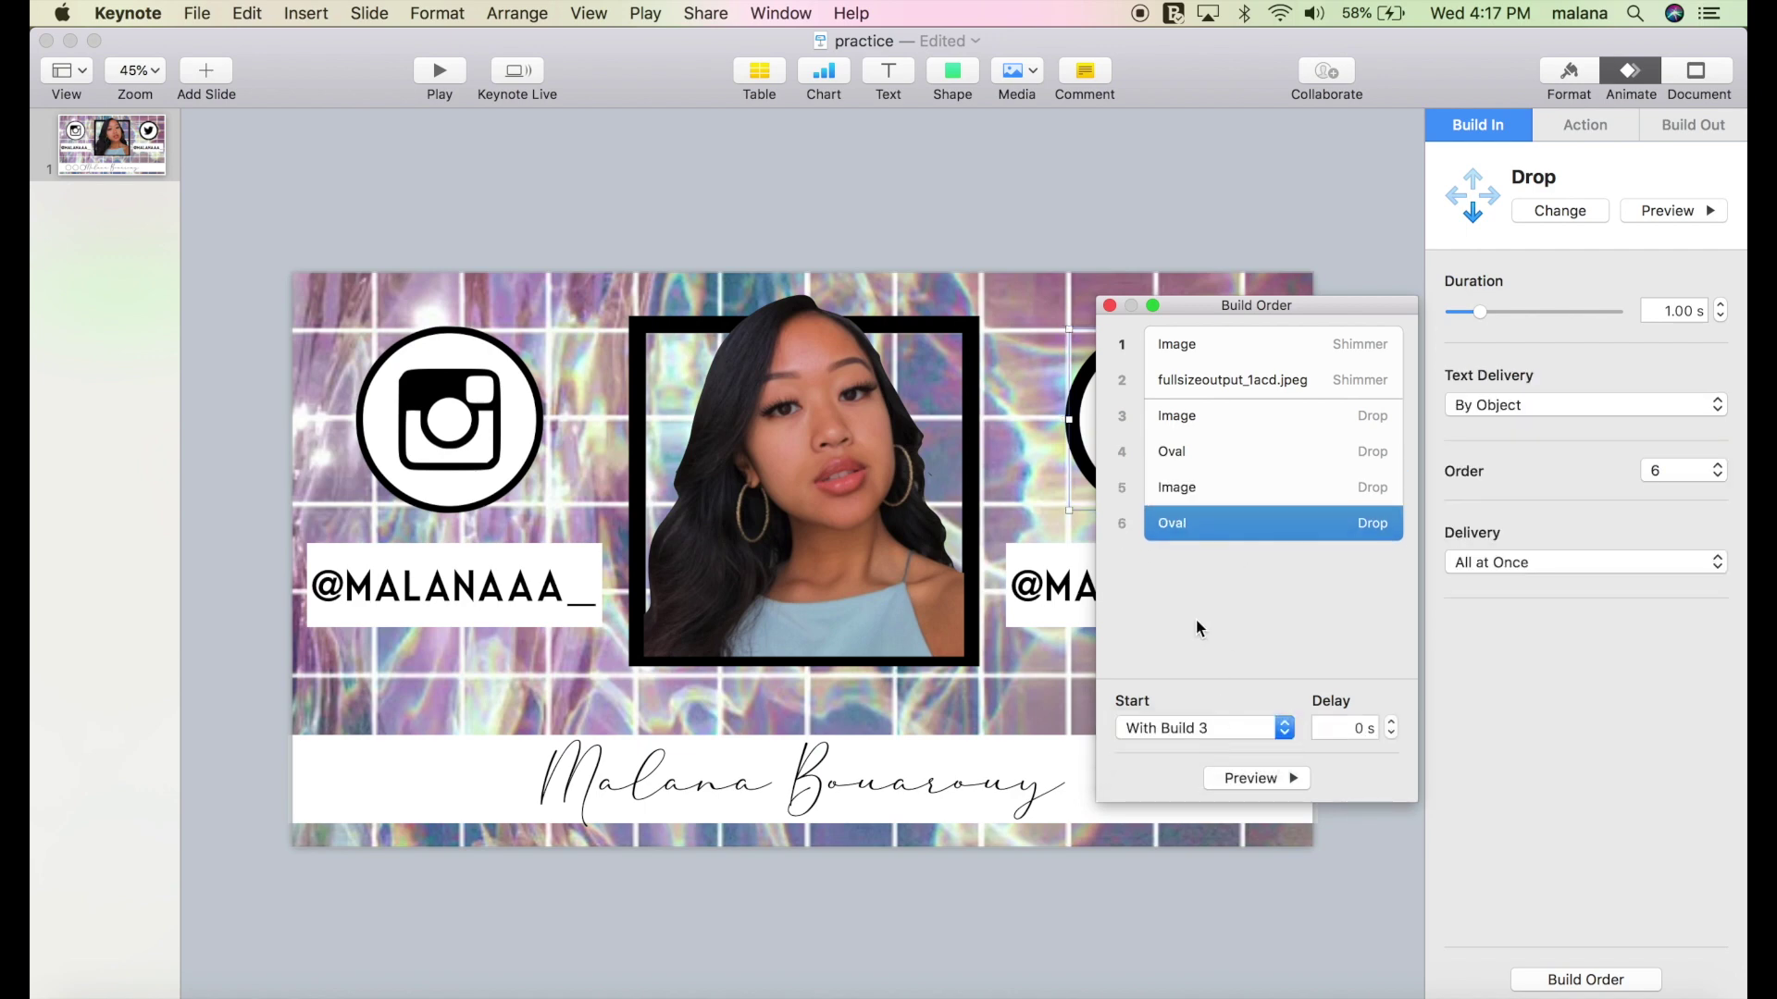
pyautogui.click(1268, 780)
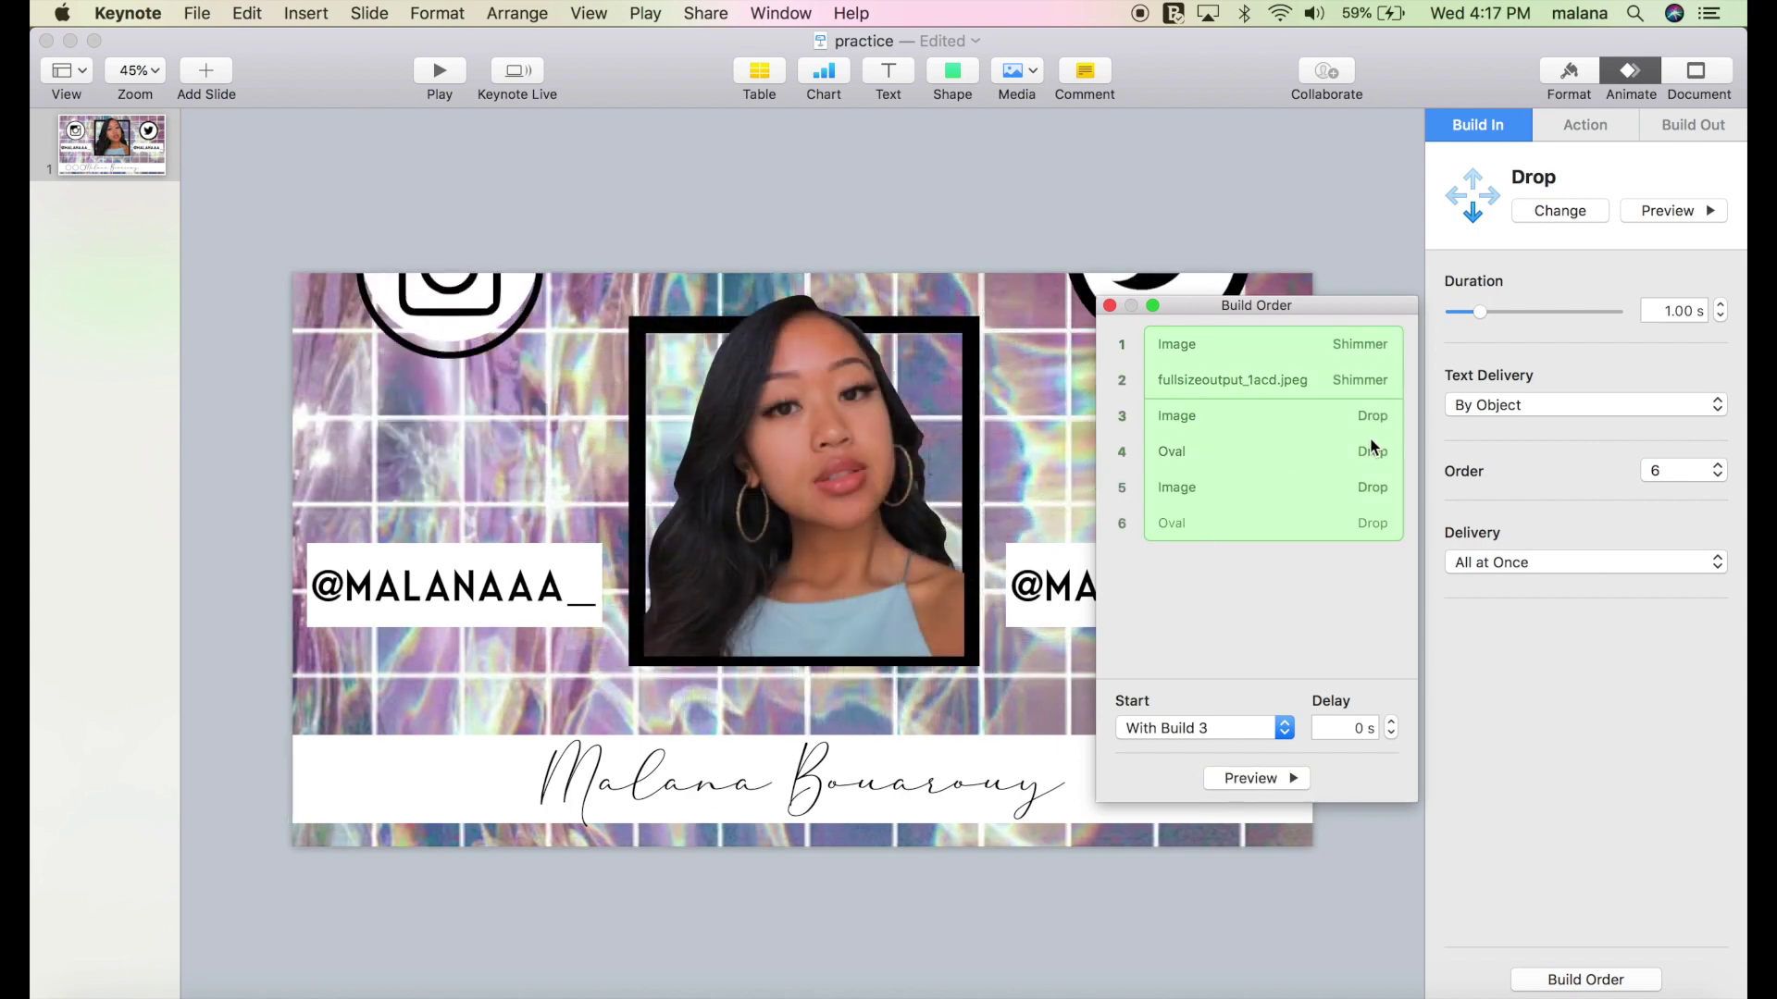
pyautogui.click(1109, 306)
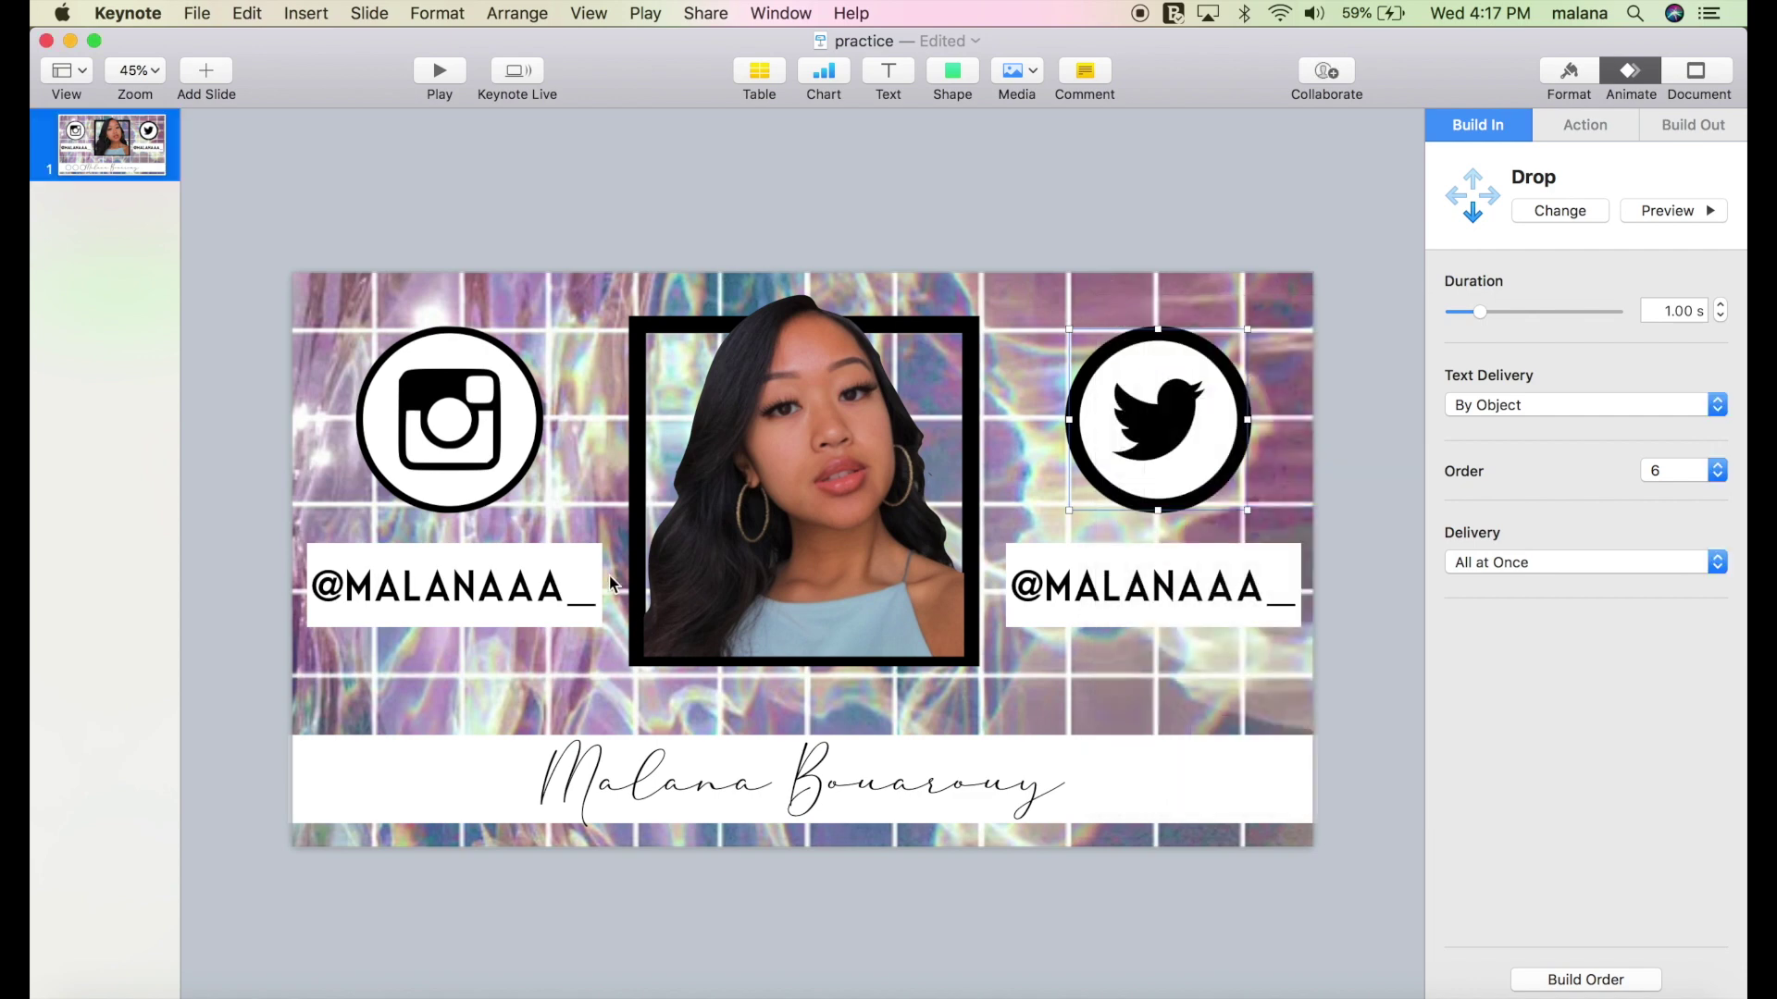
pyautogui.click(539, 620)
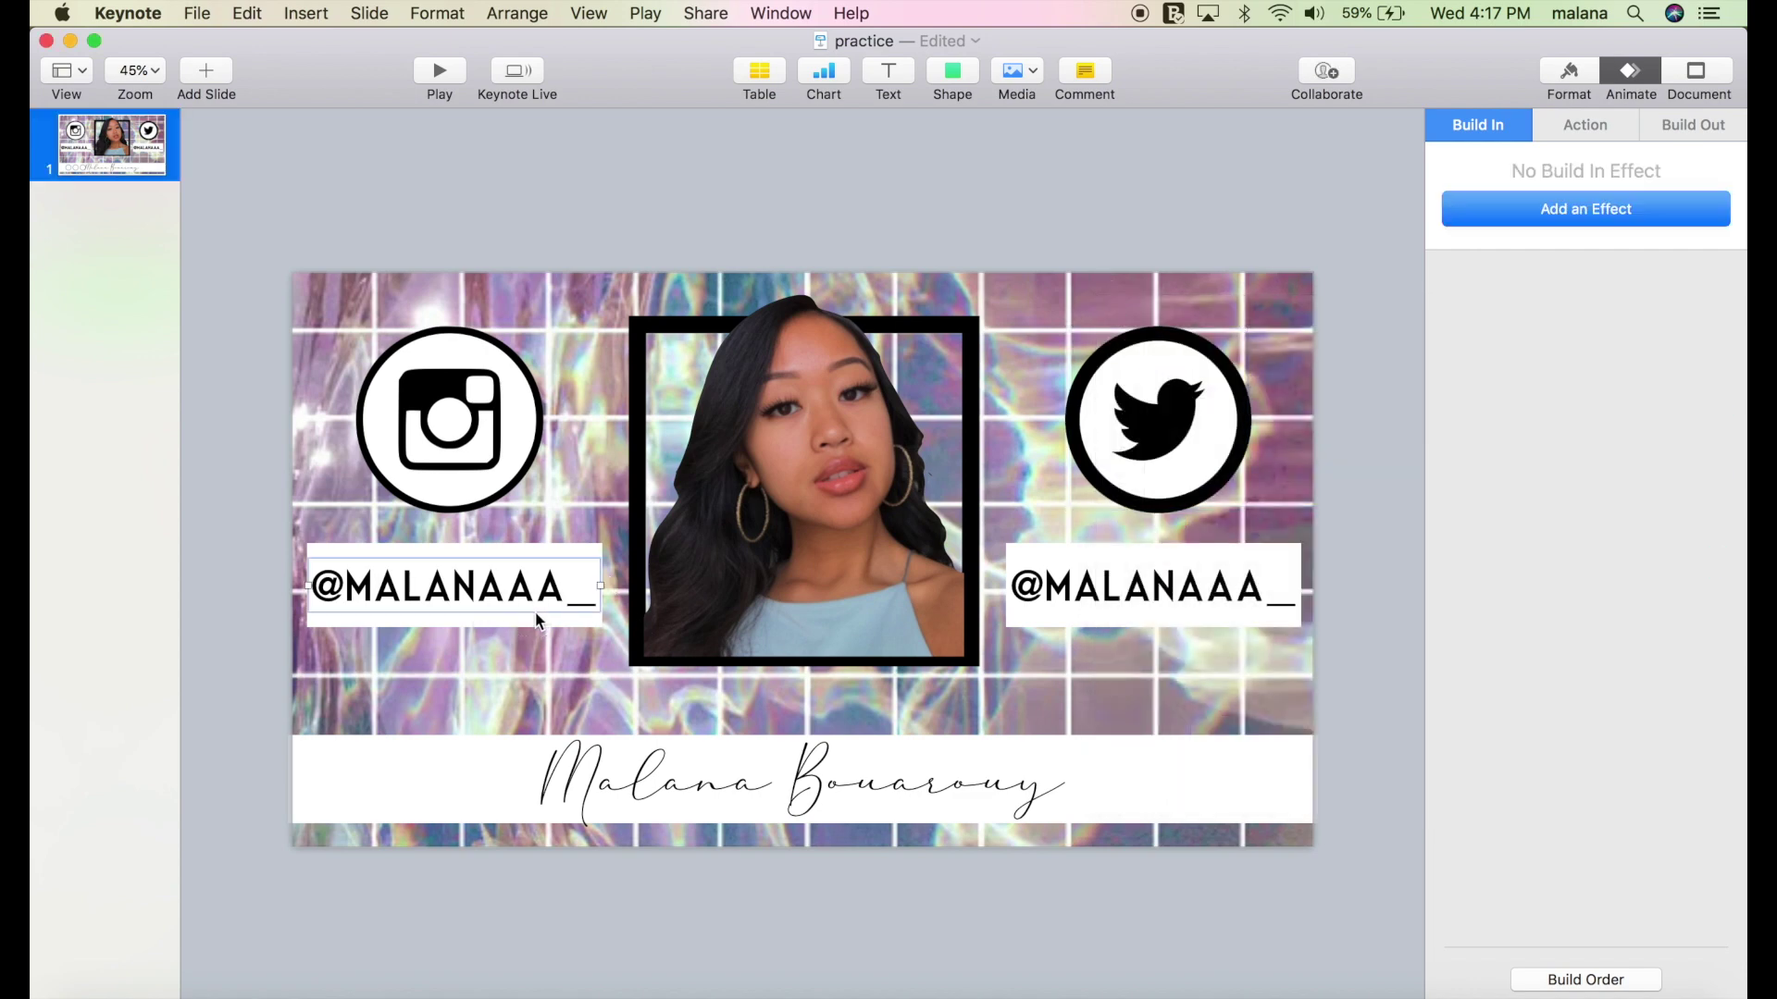
pyautogui.click(1522, 210)
pyautogui.scroll(-10, 1490, 741)
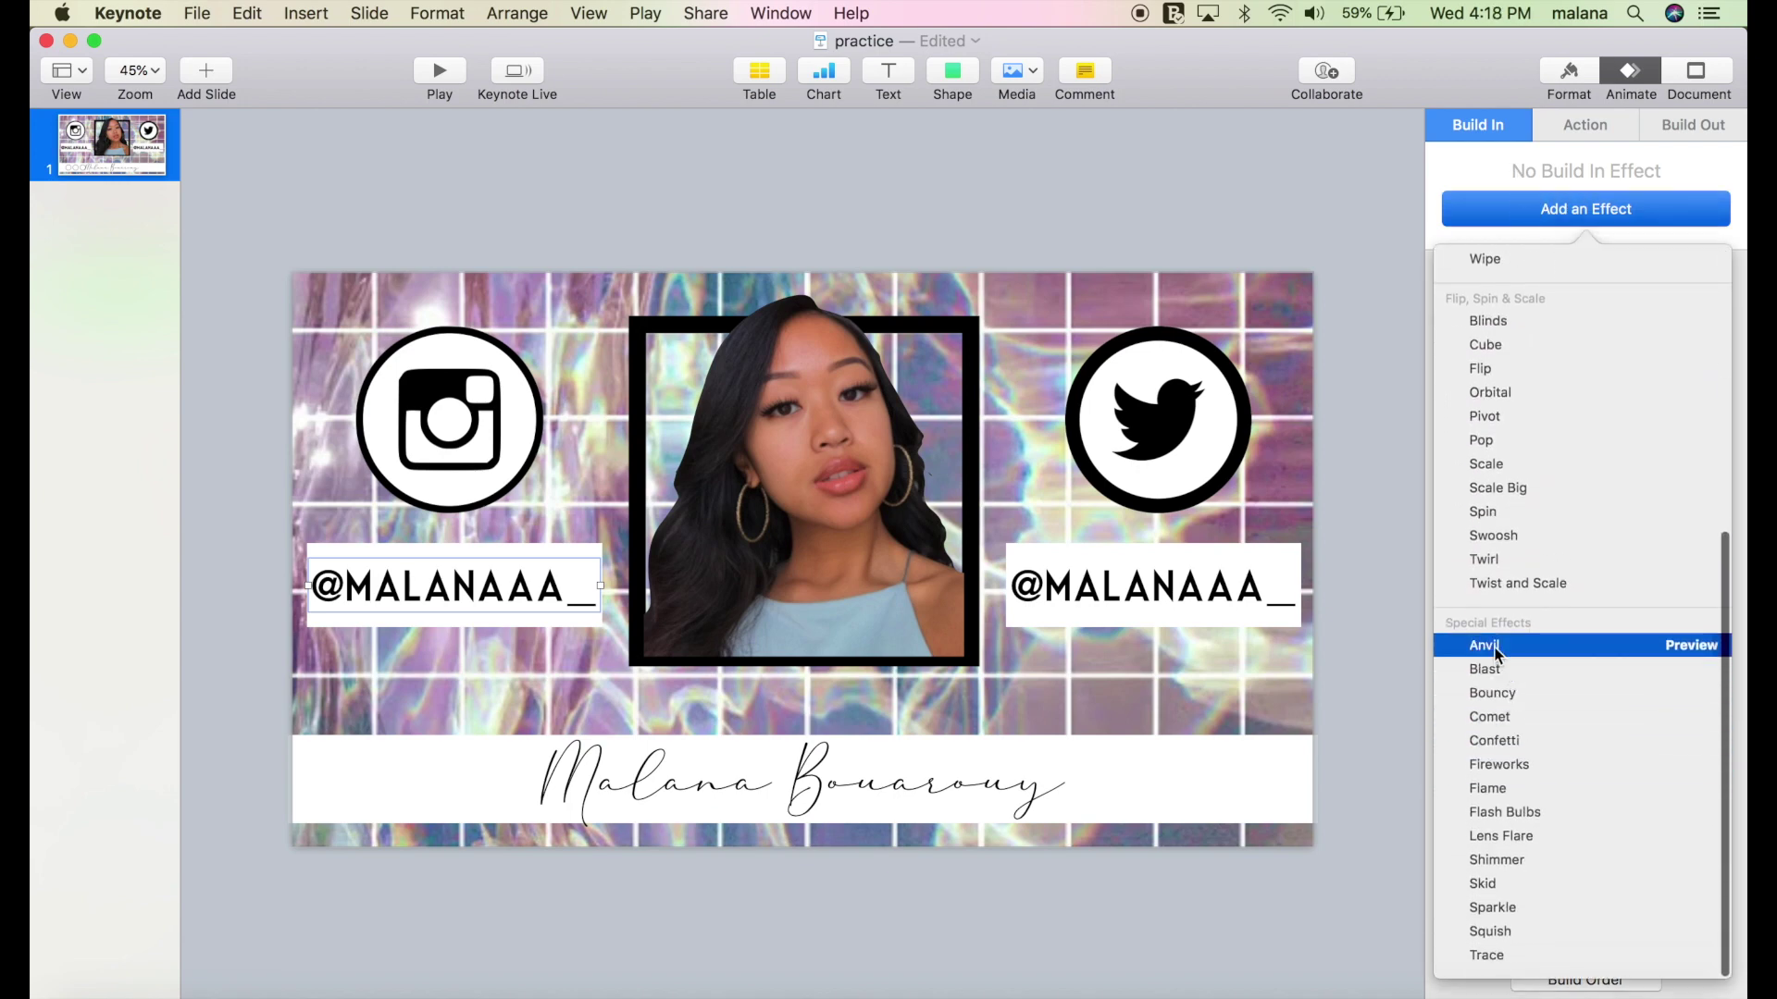
pyautogui.click(1495, 648)
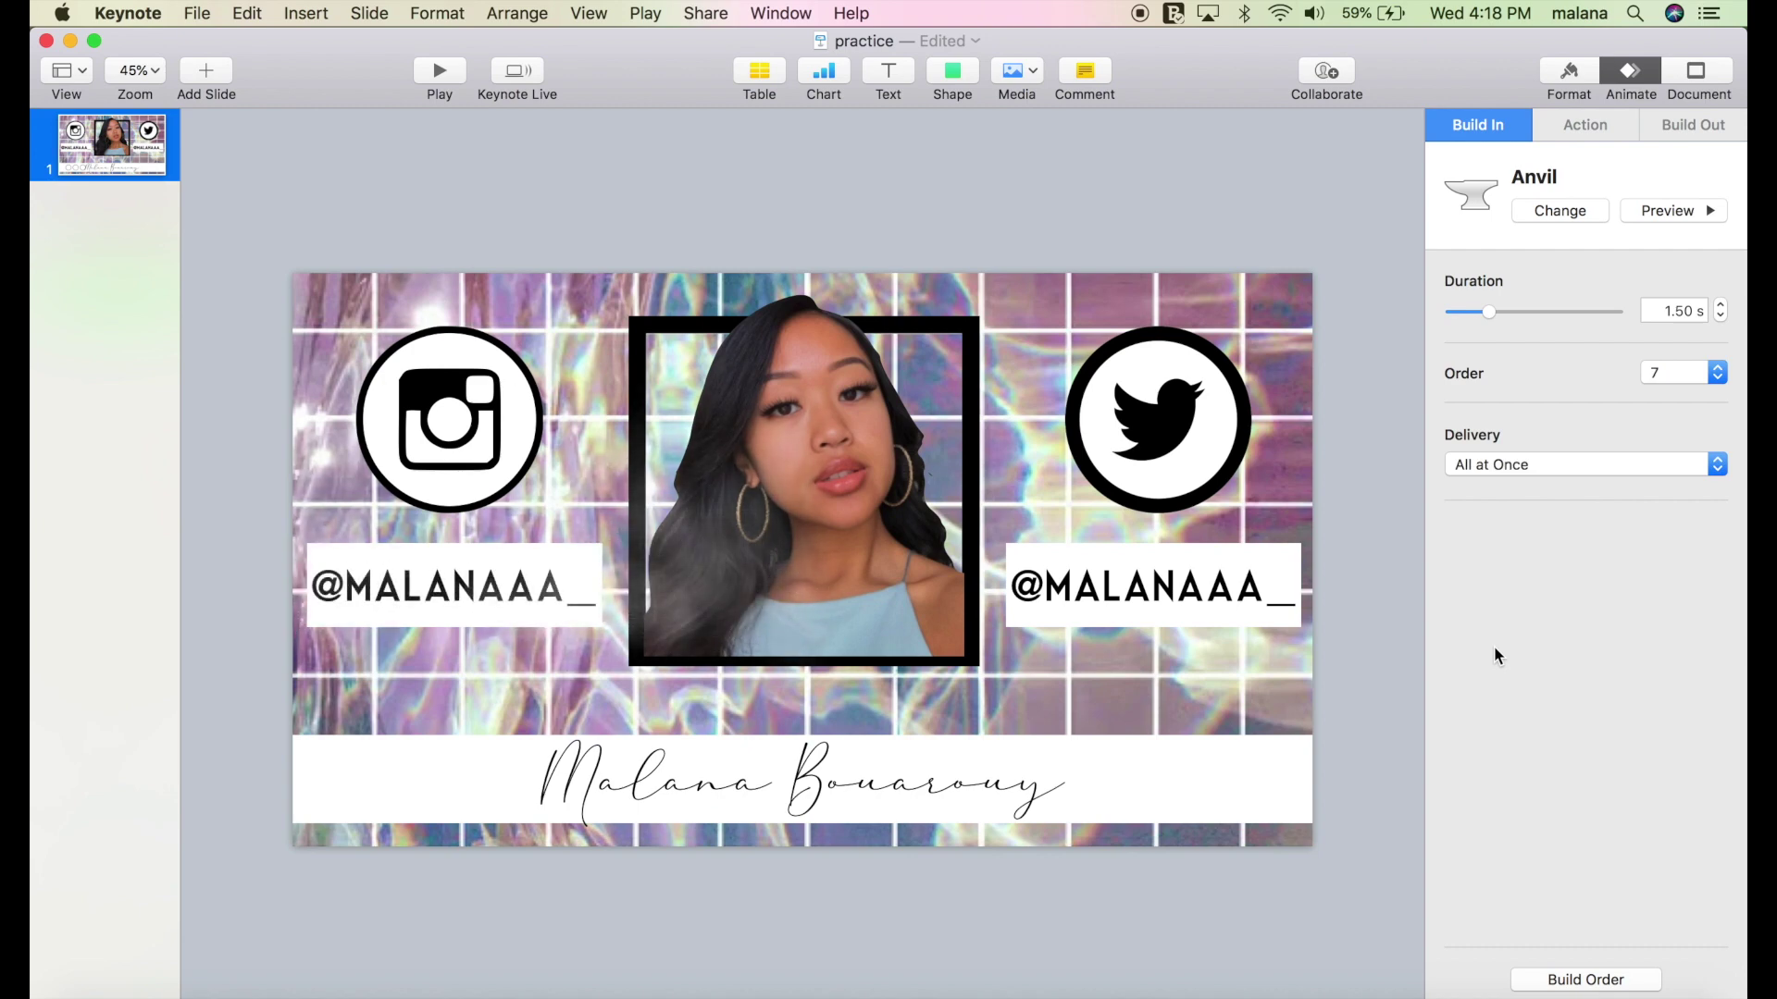
pyautogui.click(577, 548)
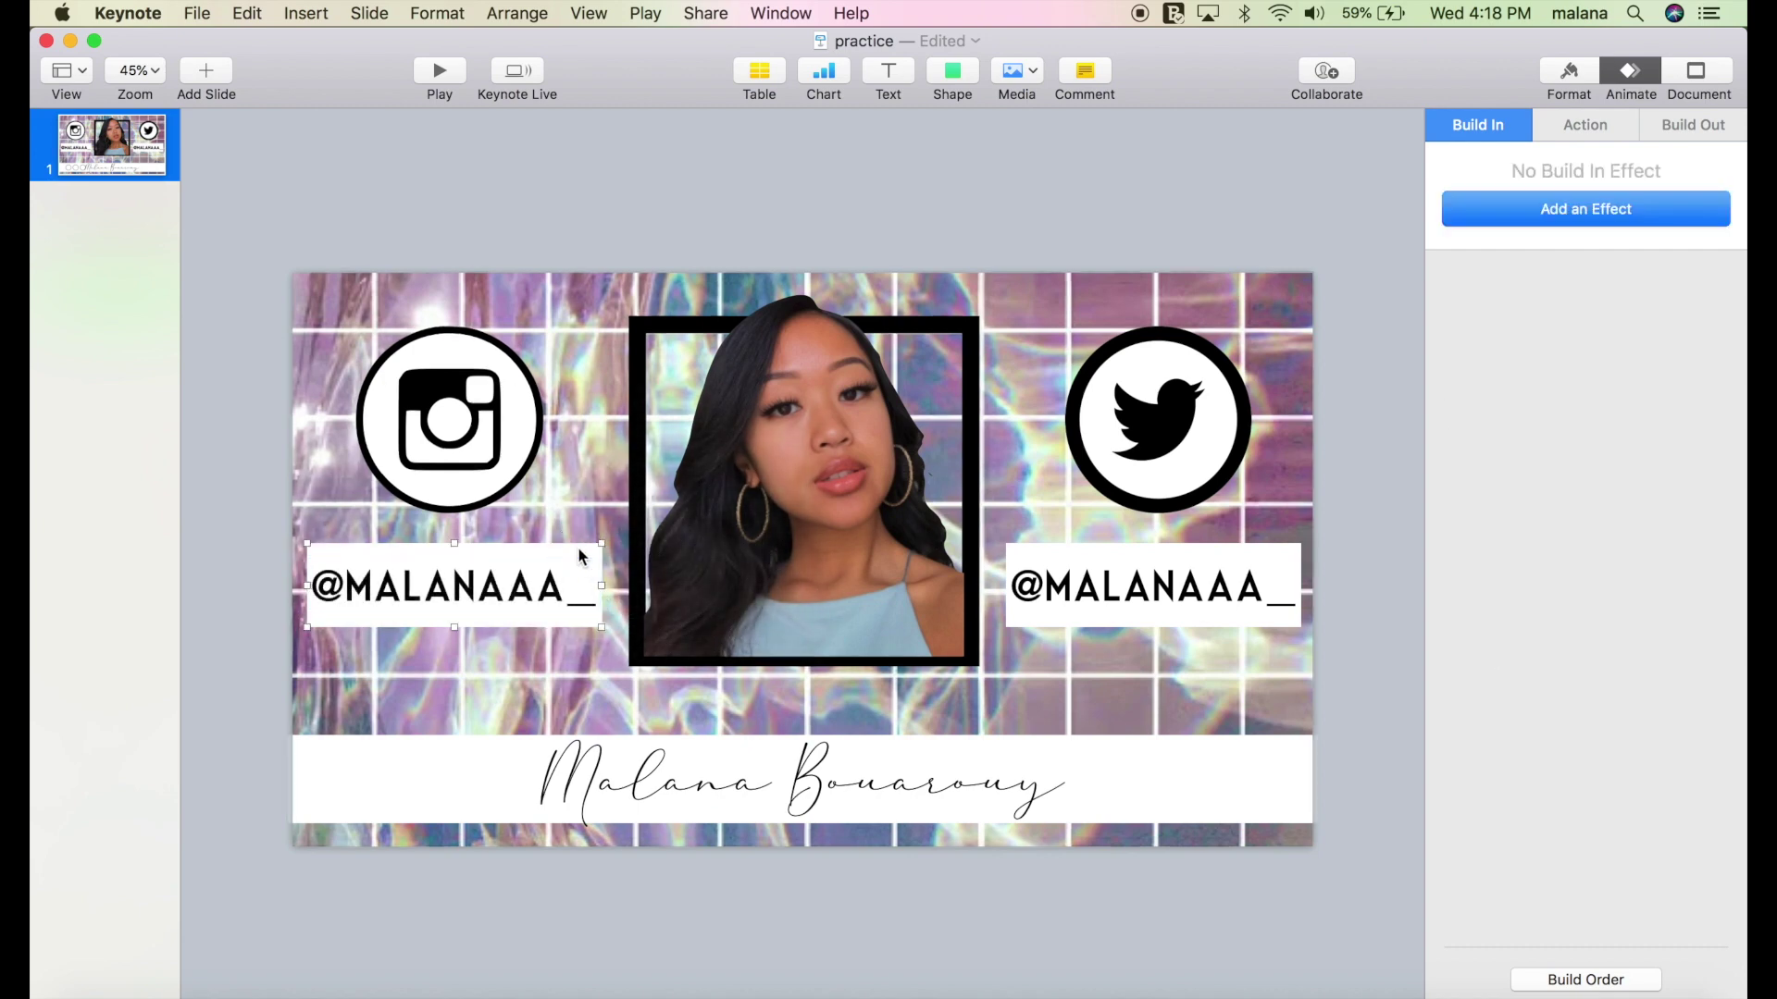
pyautogui.click(1568, 211)
pyautogui.scroll(-5, 1556, 846)
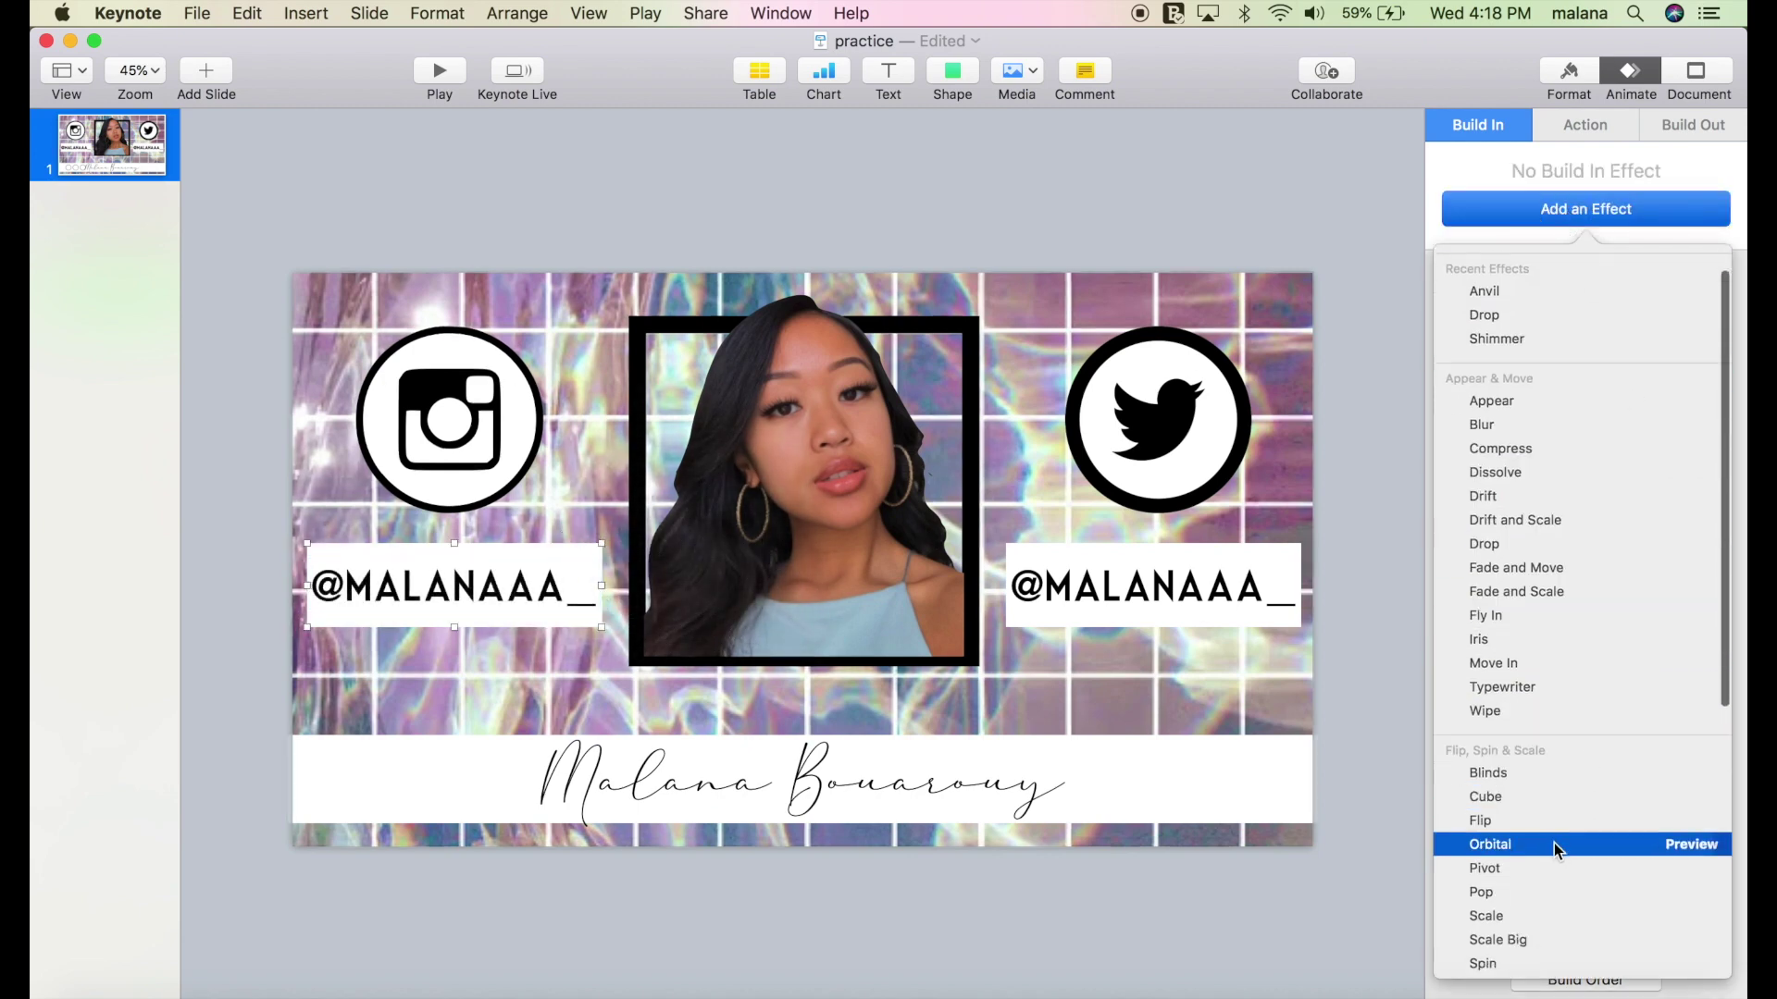
pyautogui.click(1519, 678)
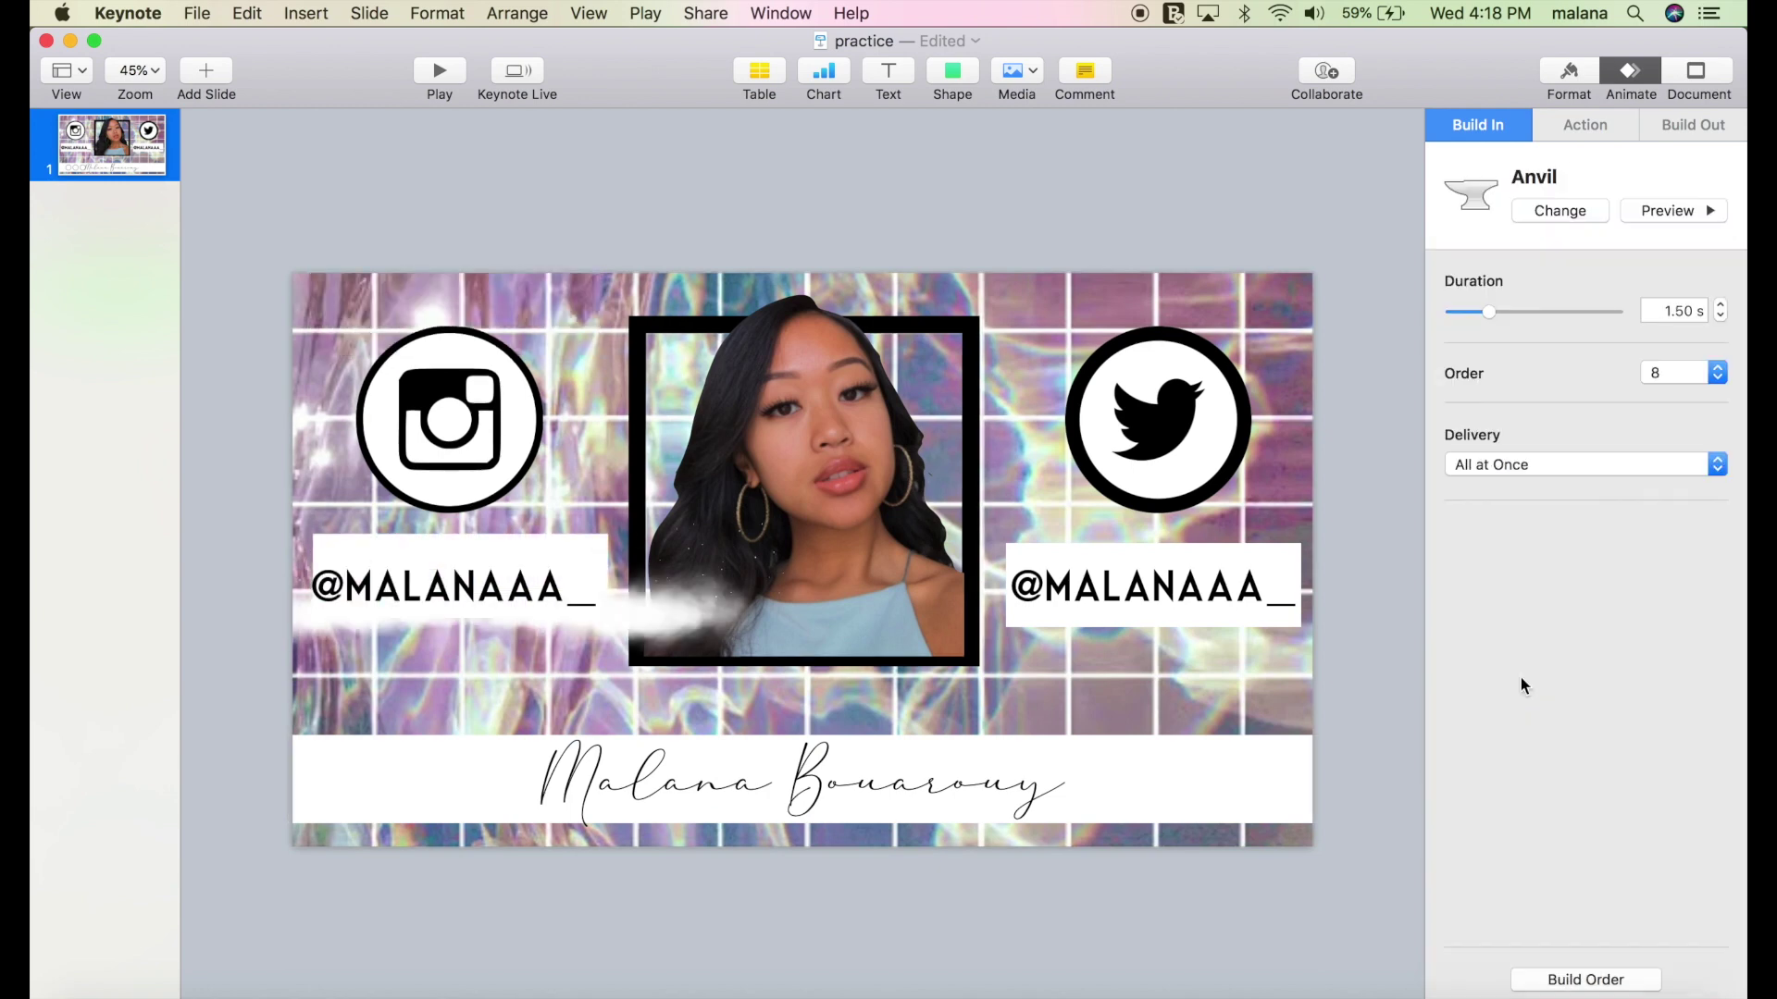
pyautogui.click(1279, 562)
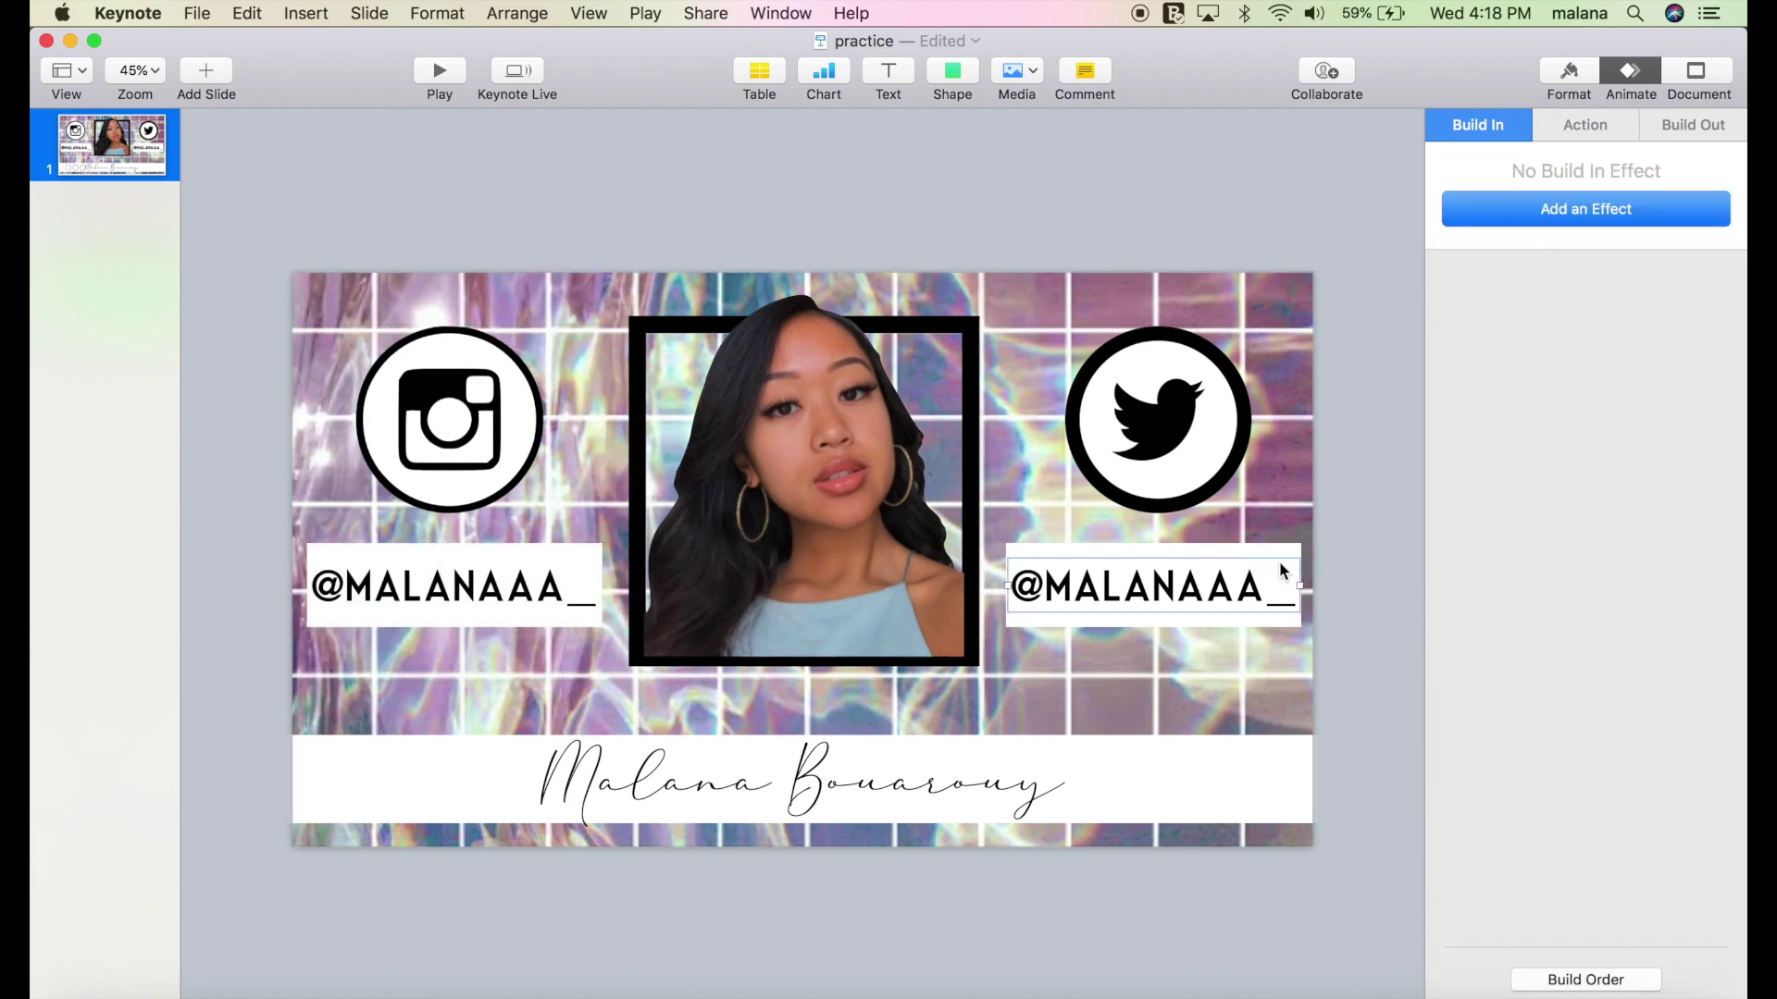
pyautogui.click(1481, 211)
pyautogui.scroll(-8, 1529, 620)
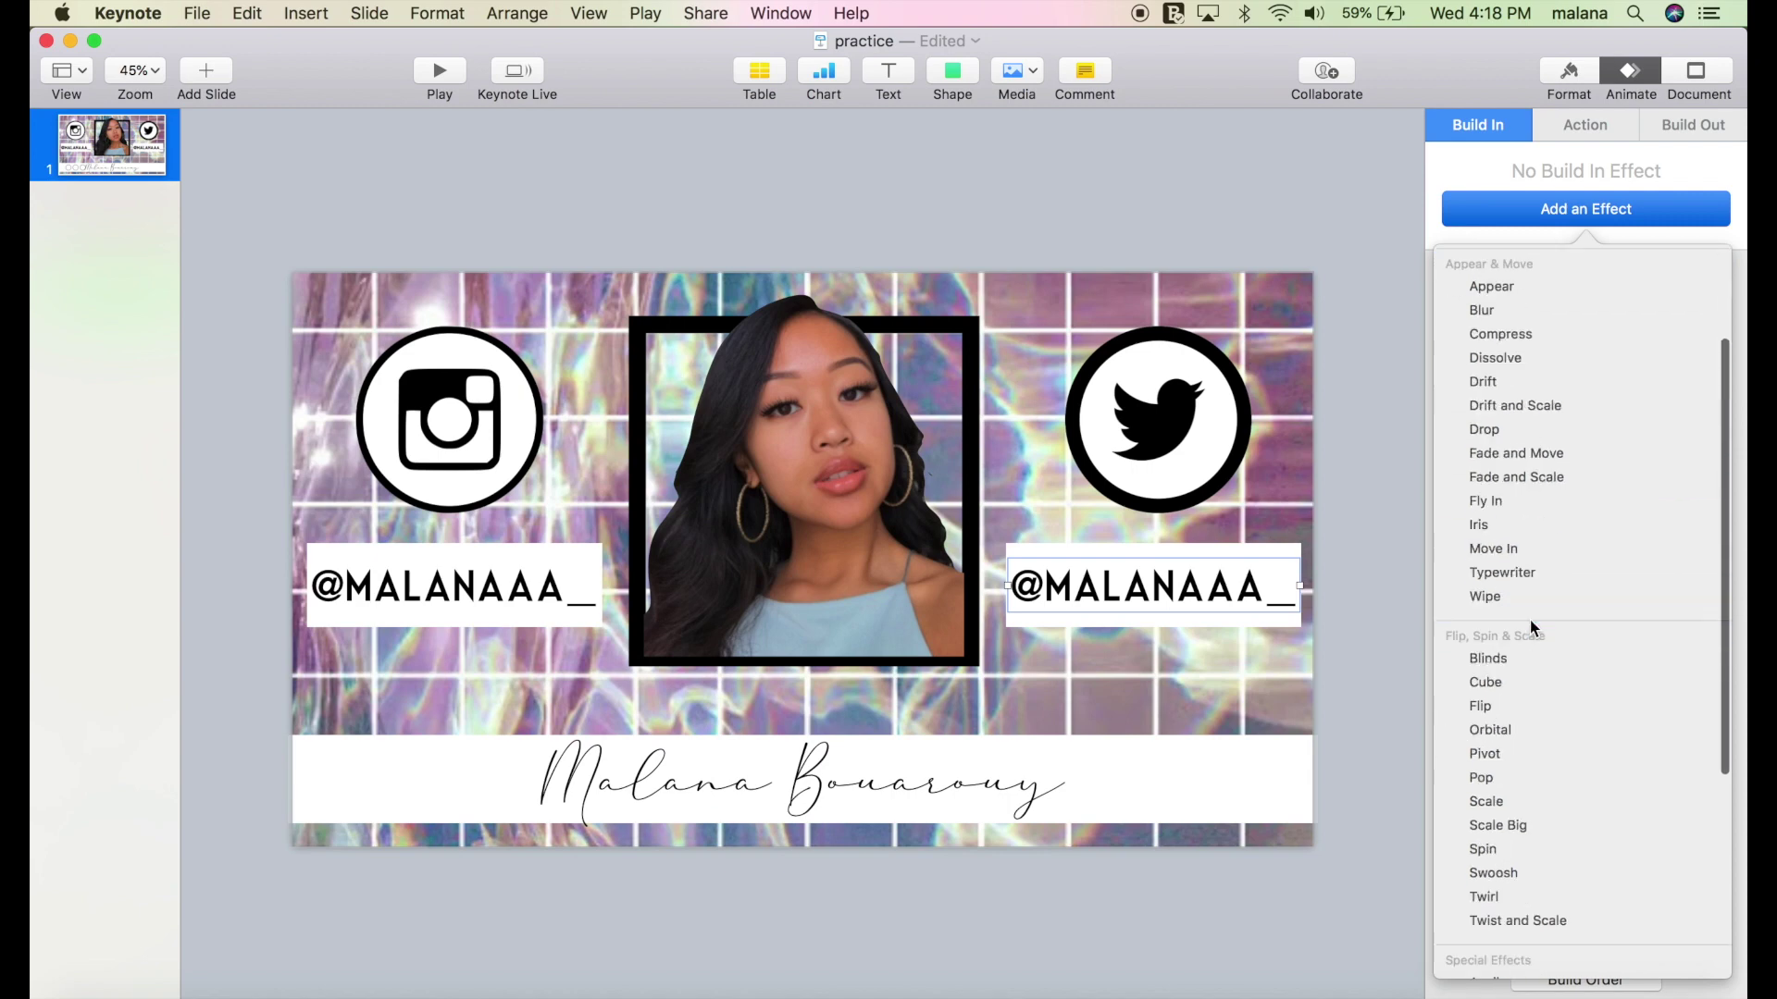
pyautogui.click(1531, 648)
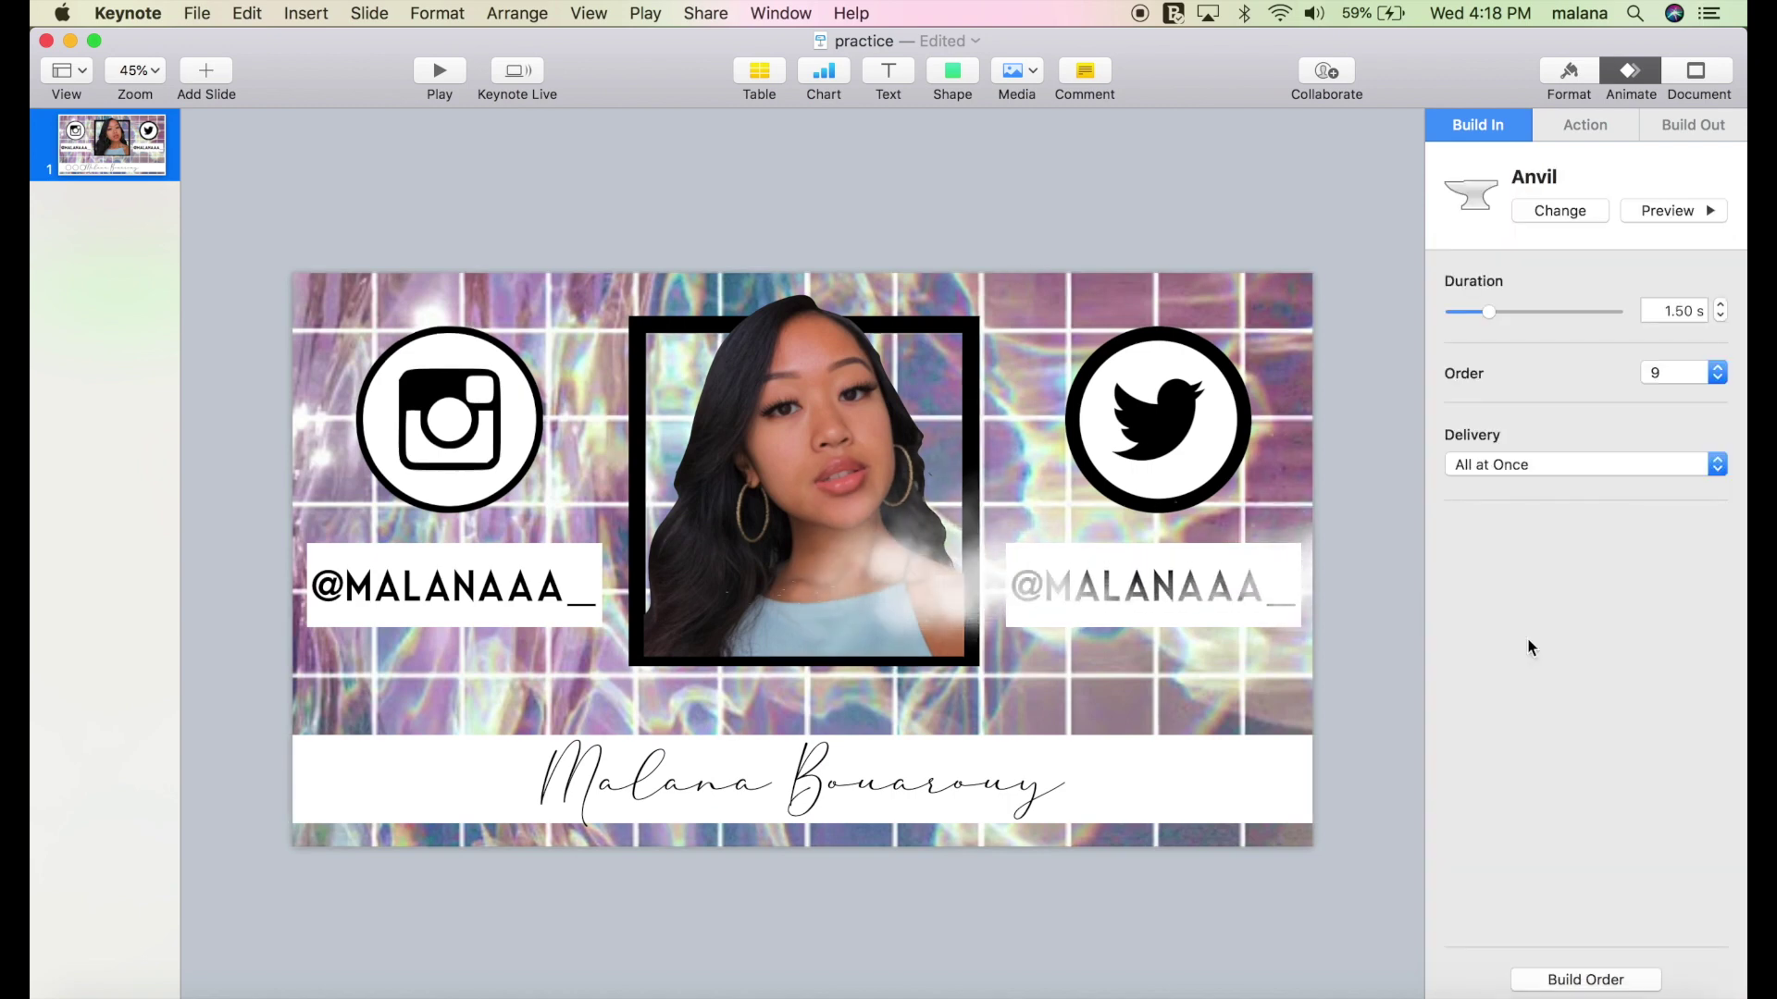
pyautogui.click(1281, 559)
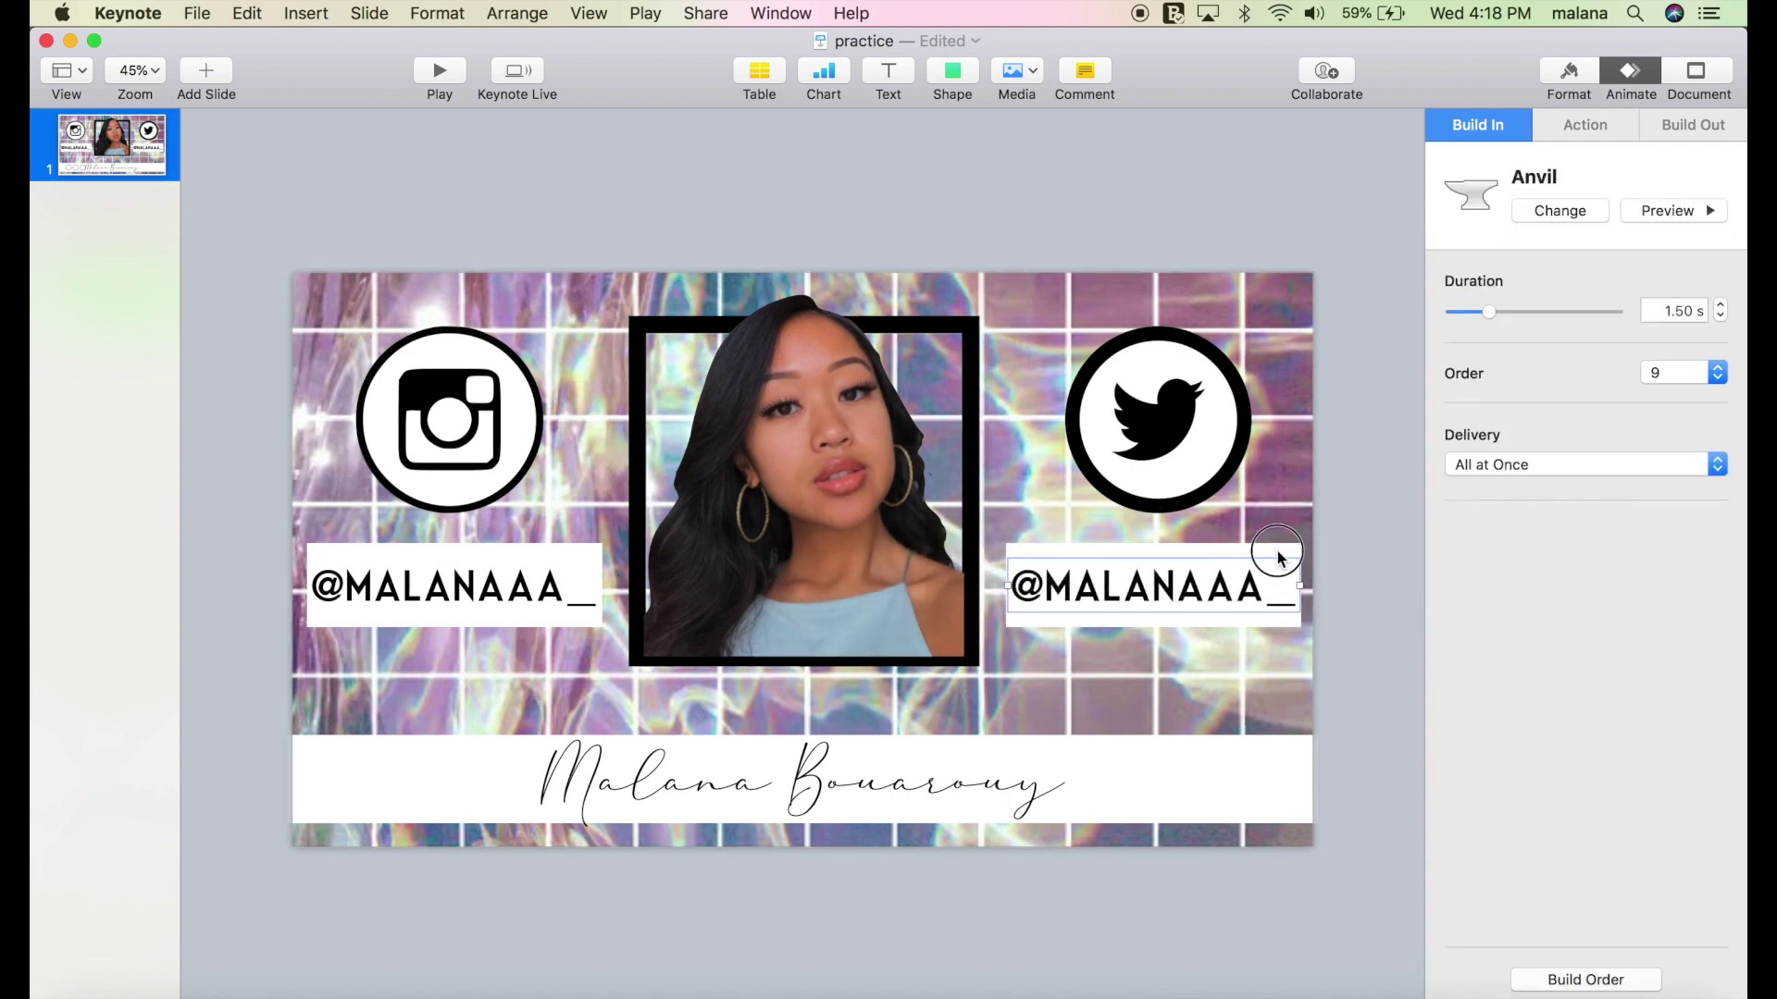
pyautogui.click(1279, 556)
pyautogui.click(1557, 220)
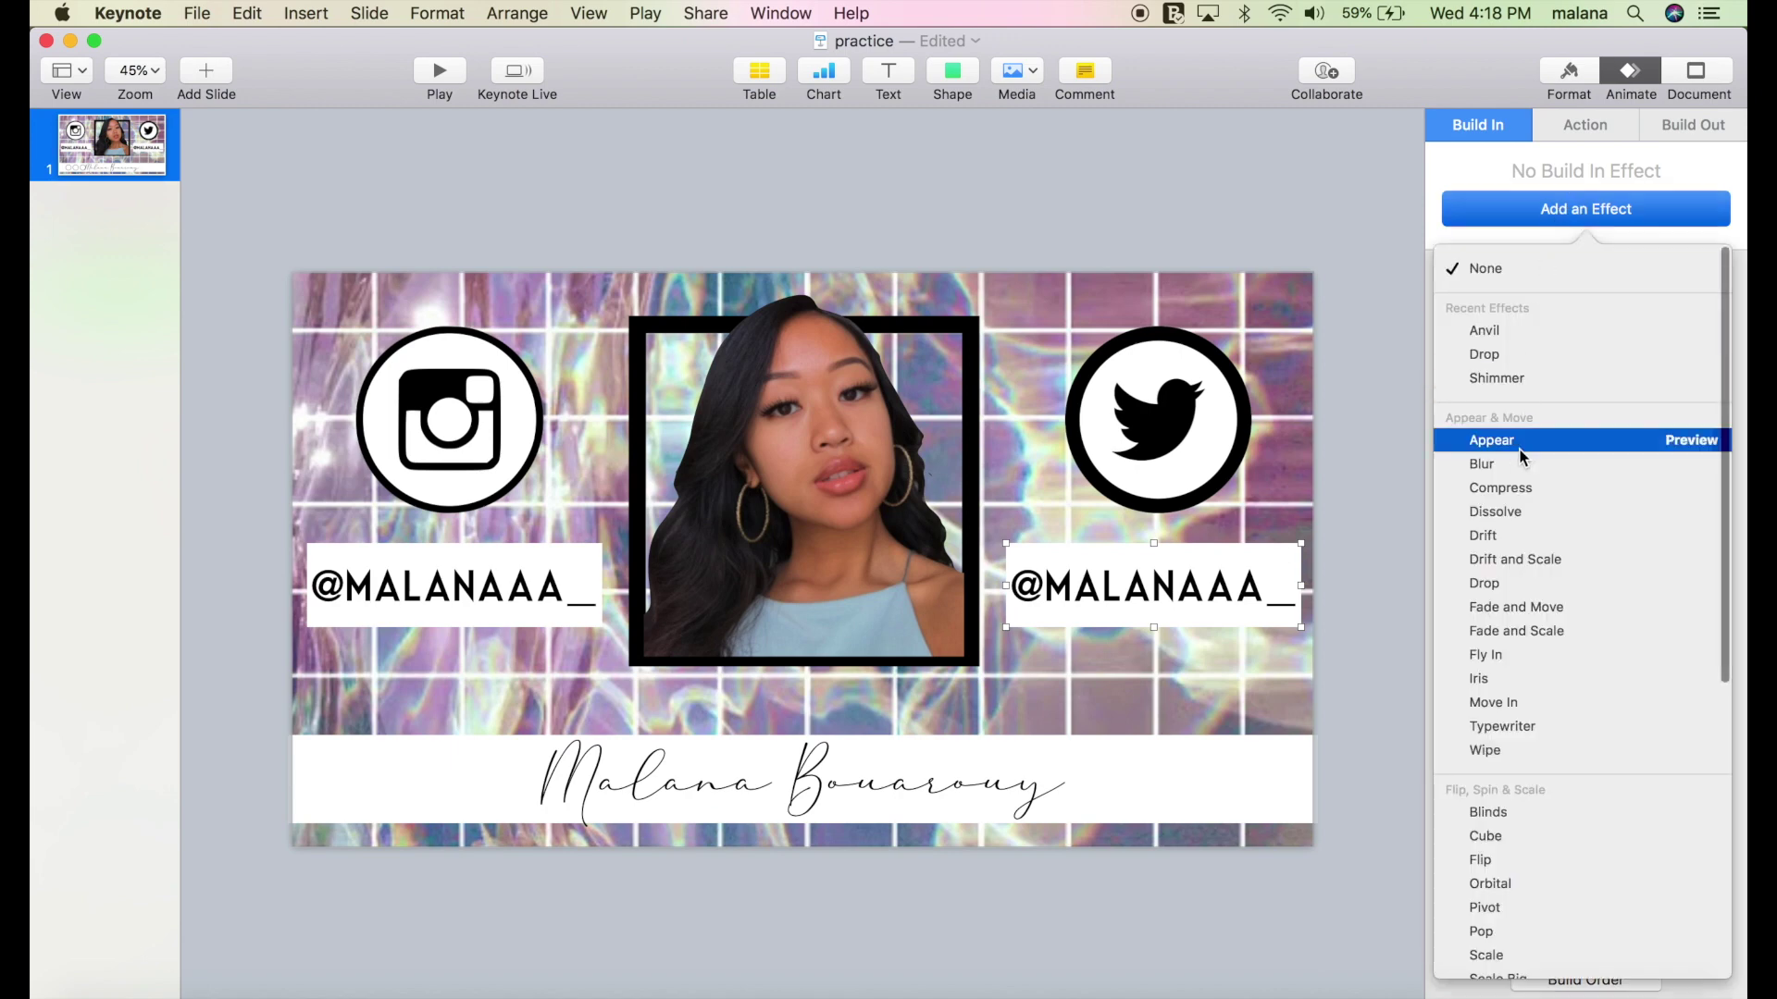
pyautogui.scroll(-10, 1493, 805)
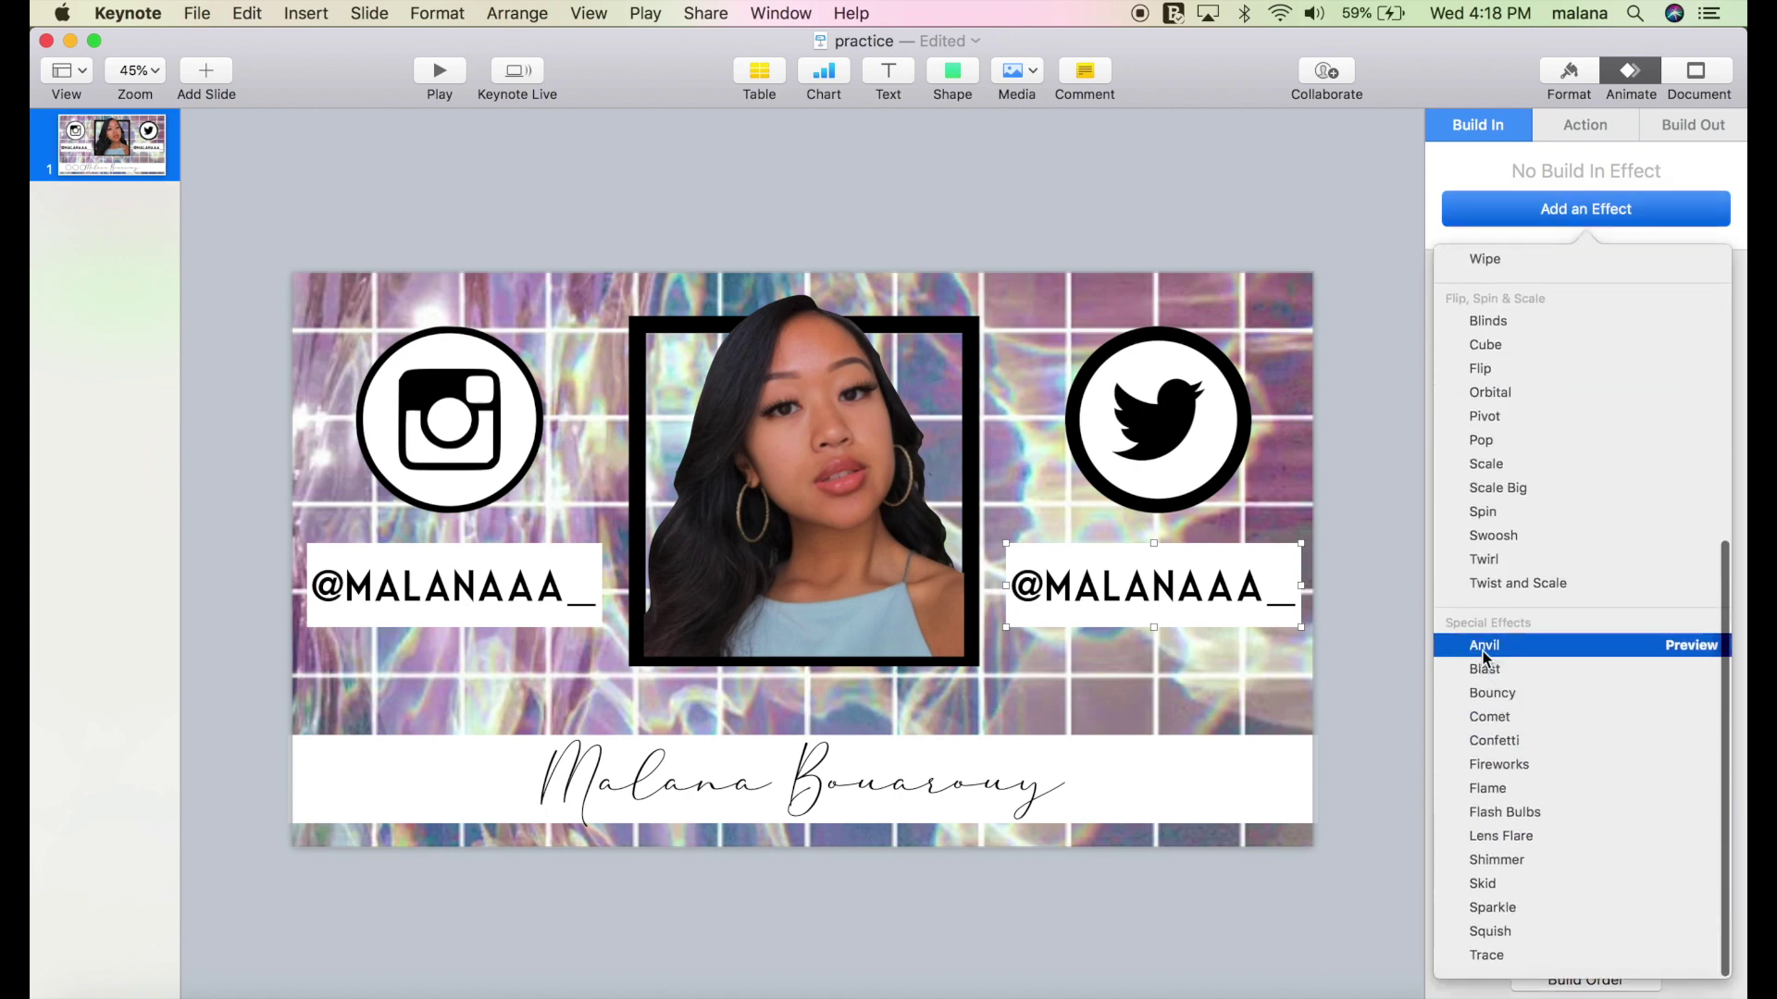
pyautogui.click(1484, 646)
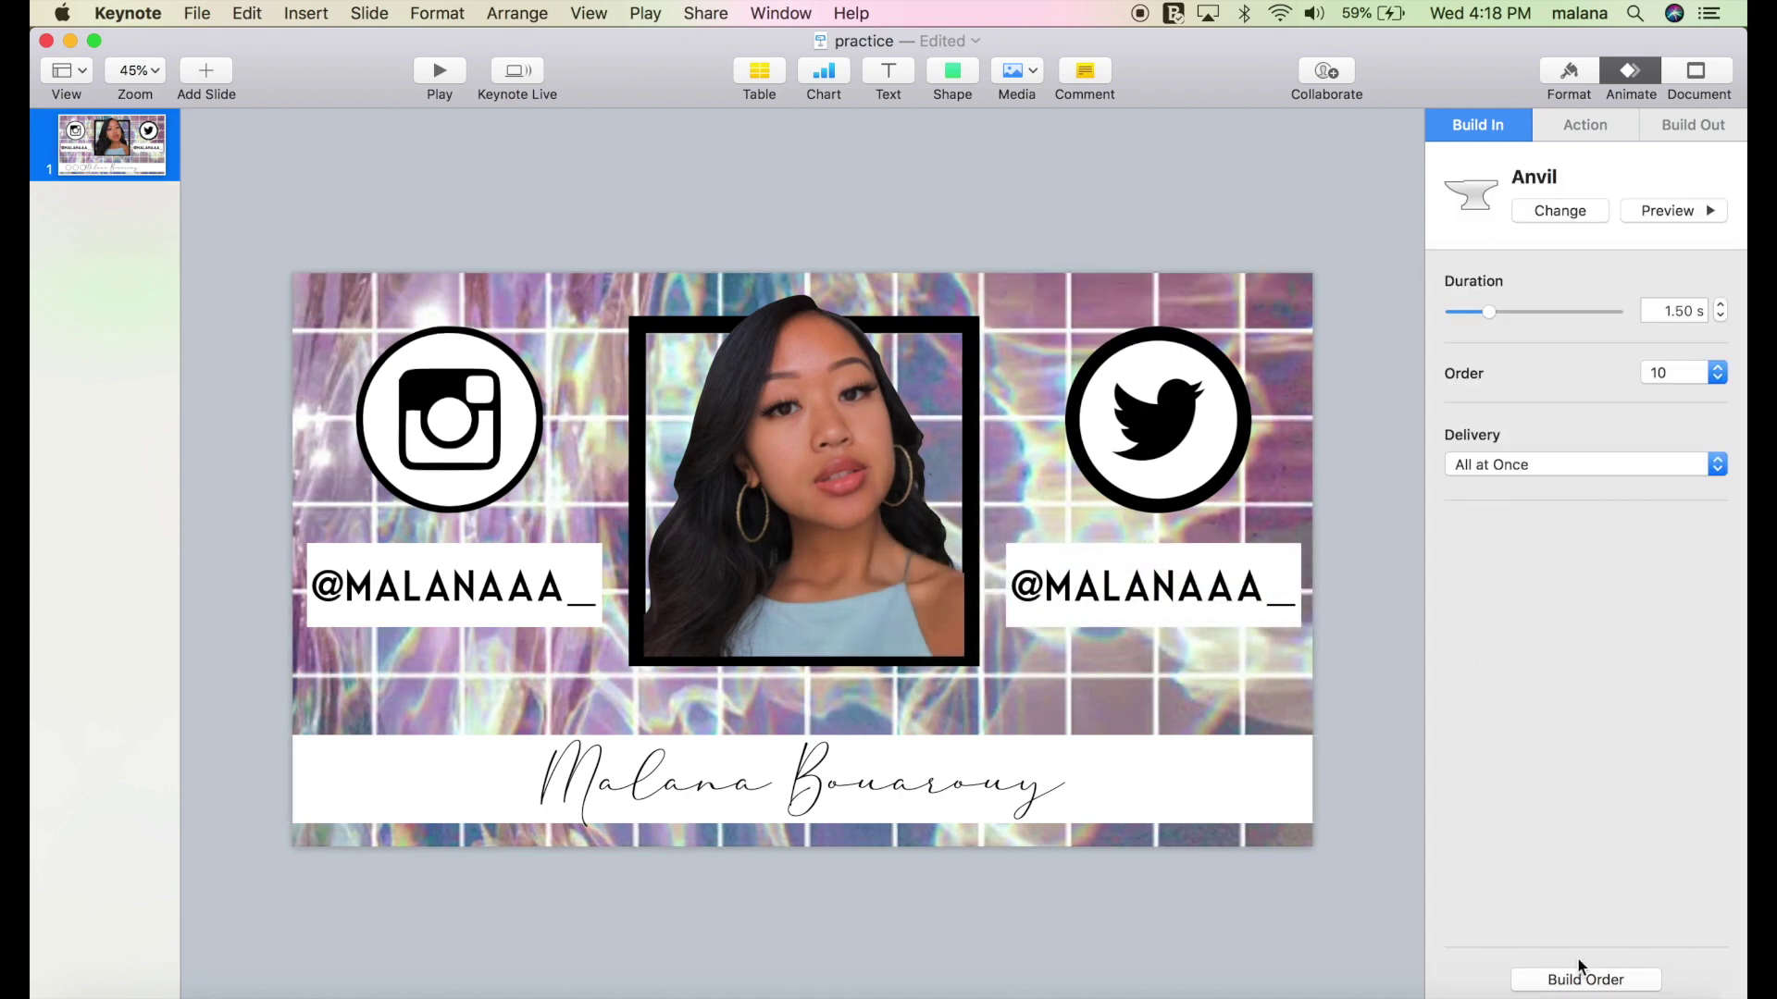
# Set build 7, the left handle text, to start After Build 6.
pyautogui.click(1574, 981)
pyautogui.scroll(-3, 1277, 564)
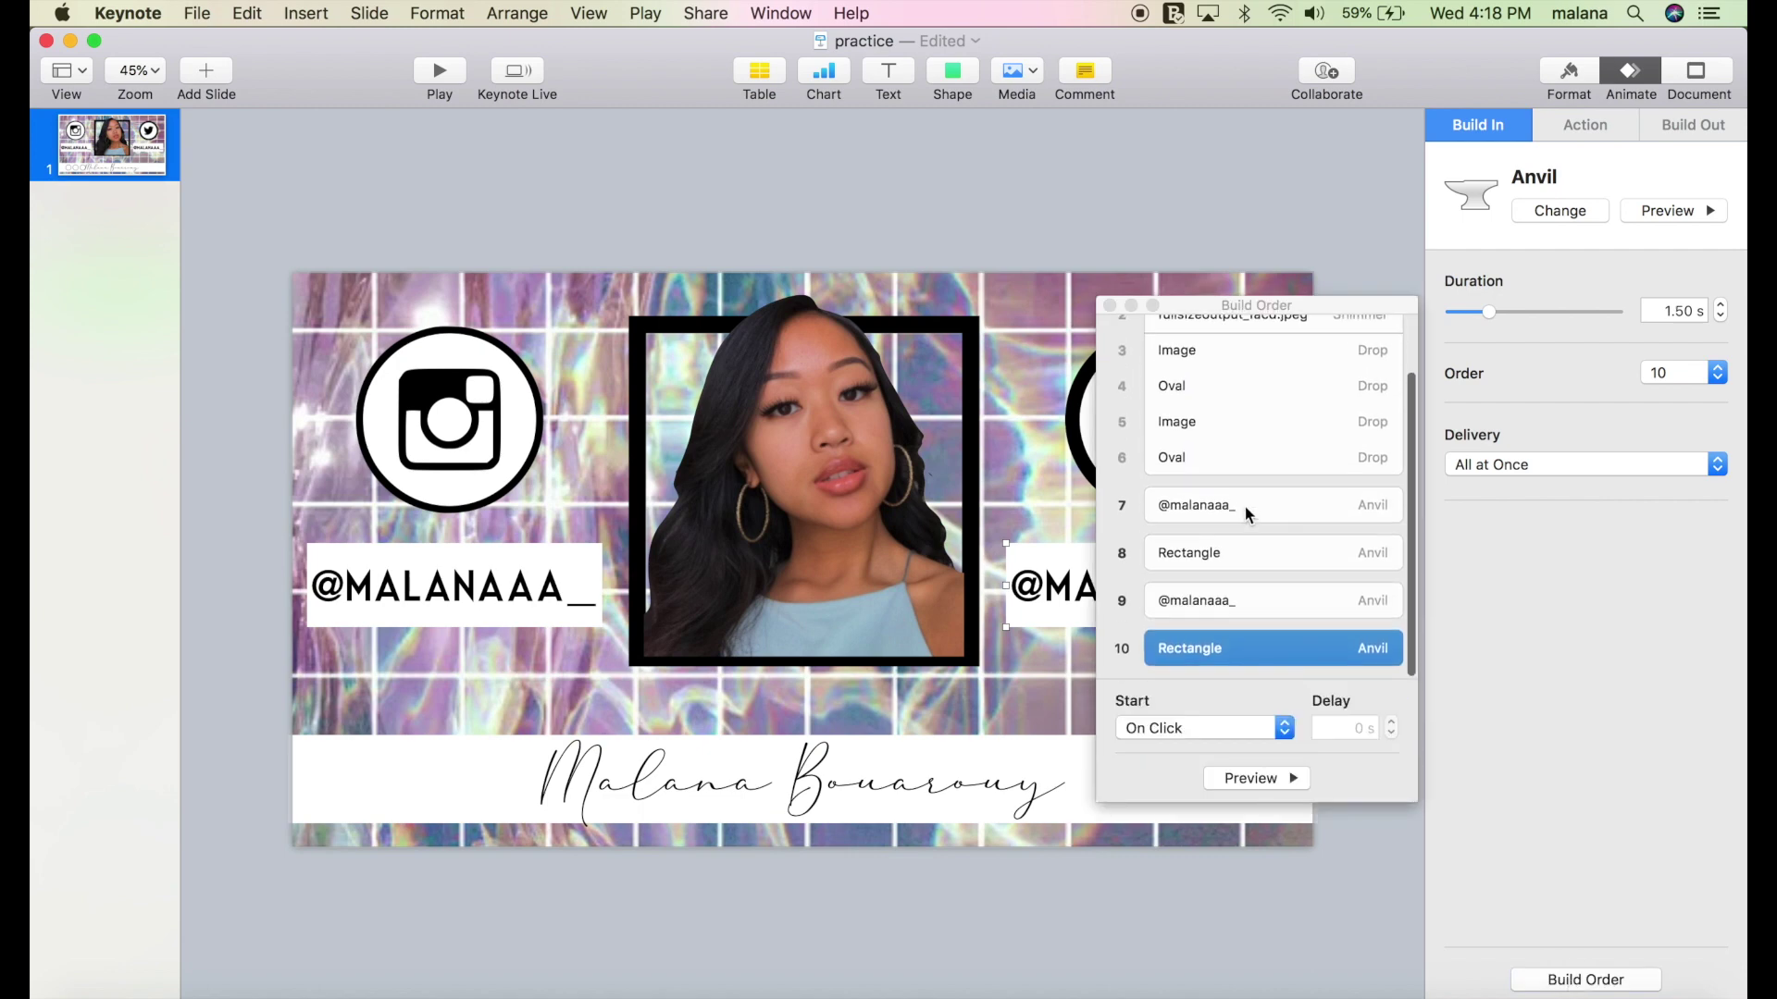
pyautogui.click(1246, 507)
pyautogui.click(1206, 738)
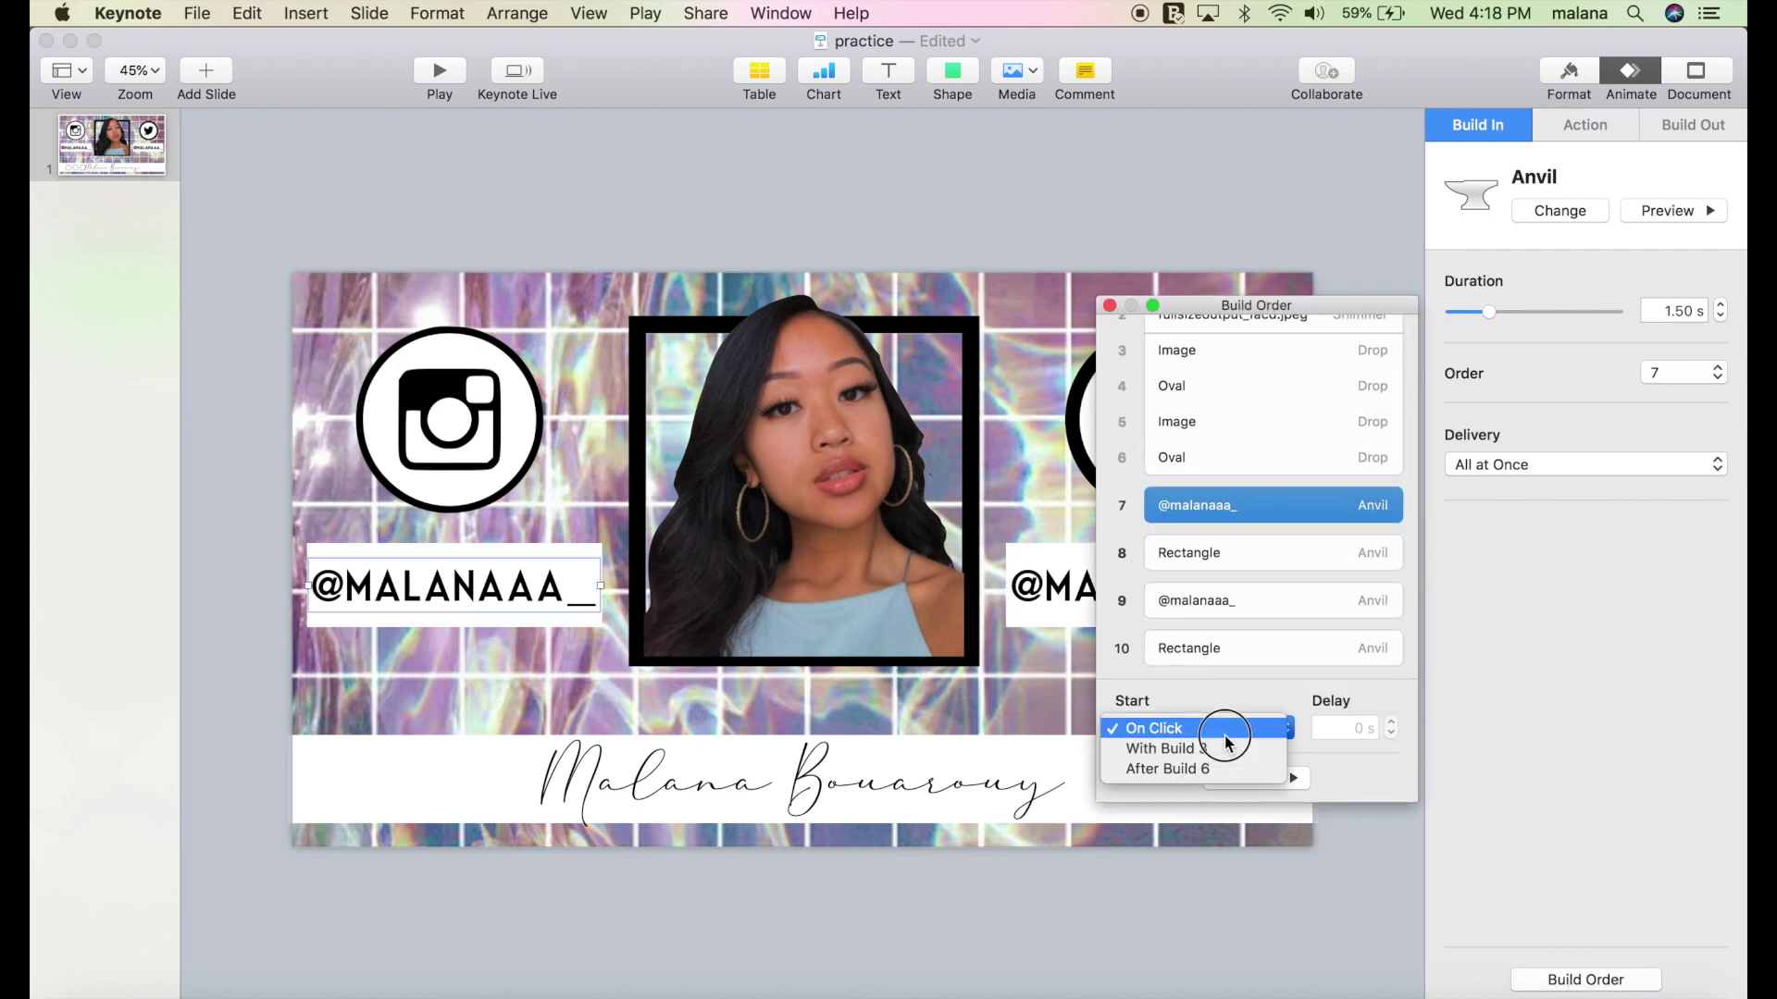
pyautogui.click(1219, 766)
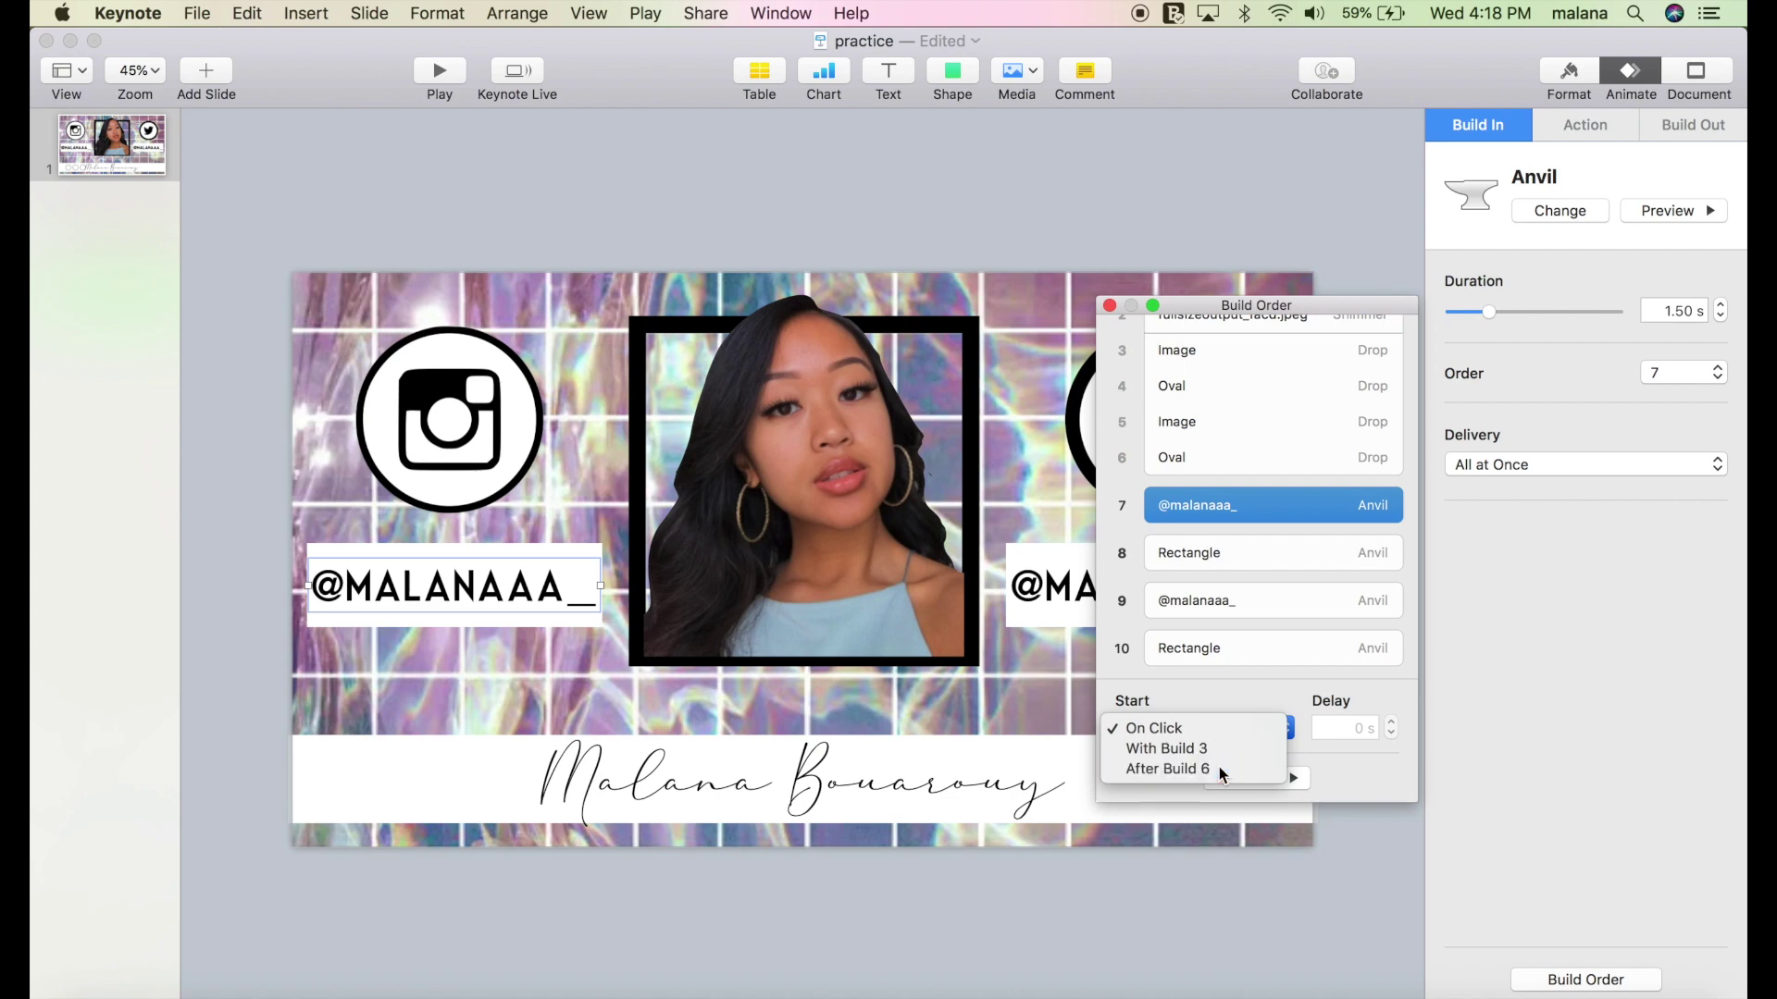
# Set builds 8, 9 and 10 to start With Build 7.
pyautogui.click(1240, 559)
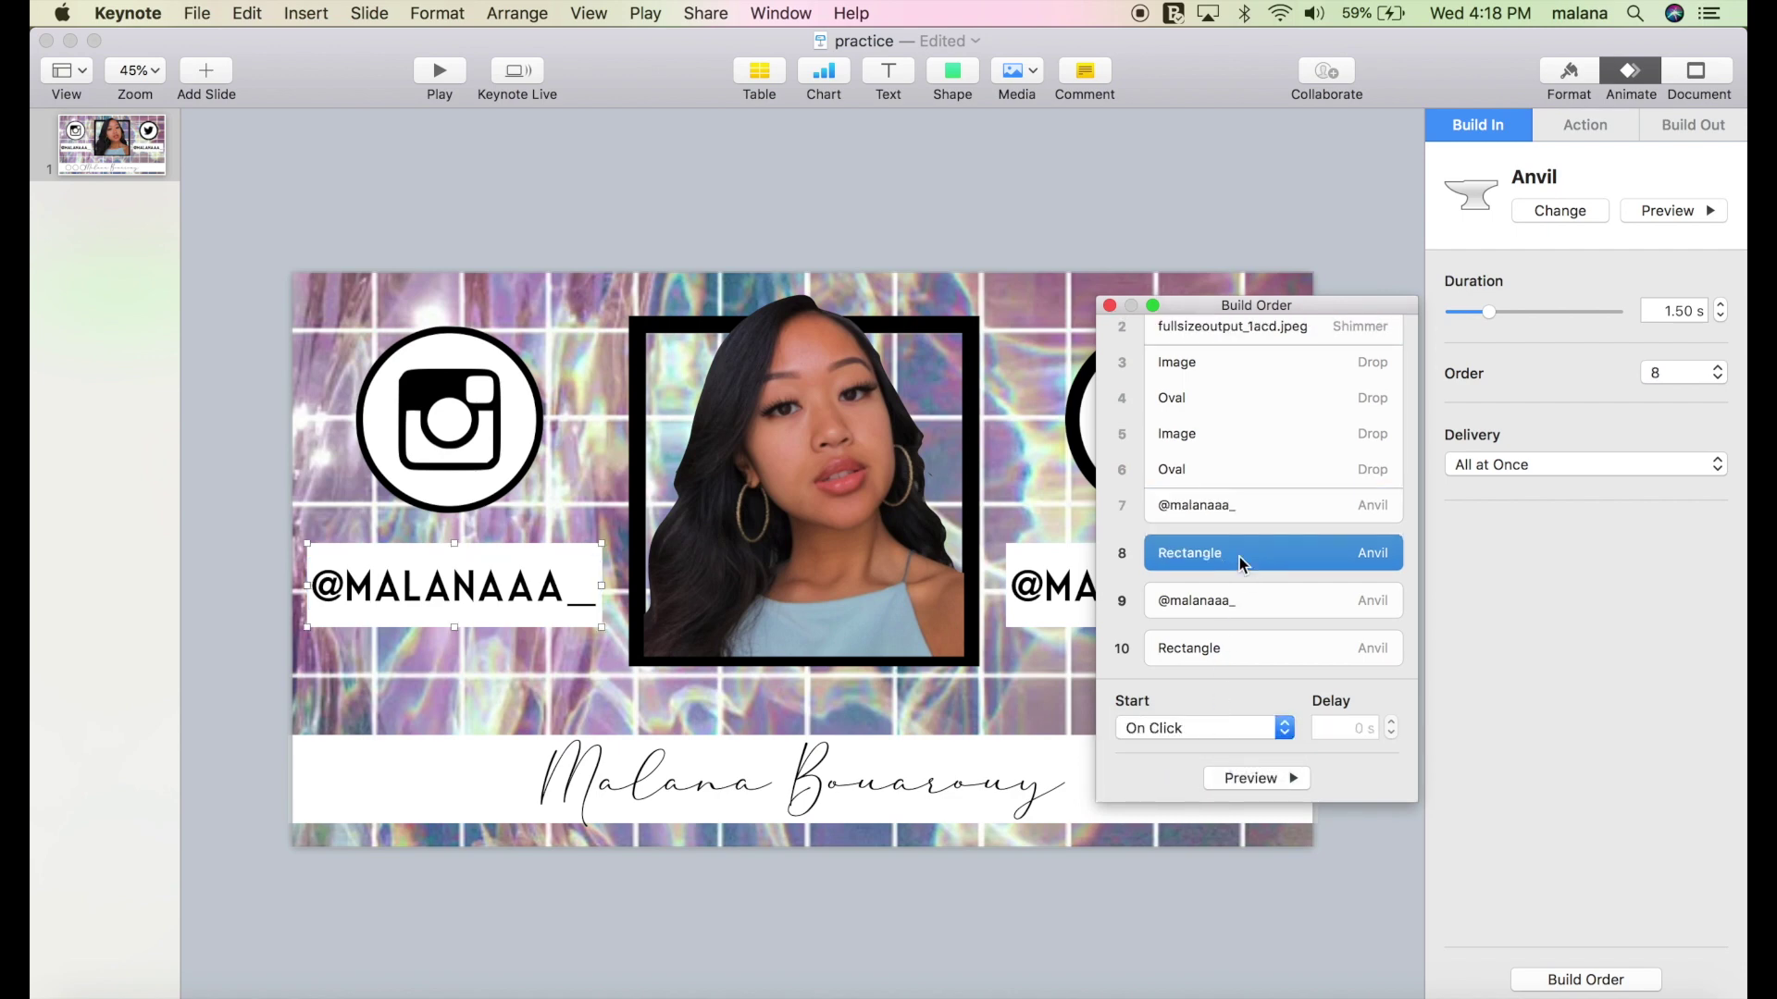
pyautogui.click(1199, 728)
pyautogui.click(1196, 746)
pyautogui.click(1236, 609)
pyautogui.click(1202, 729)
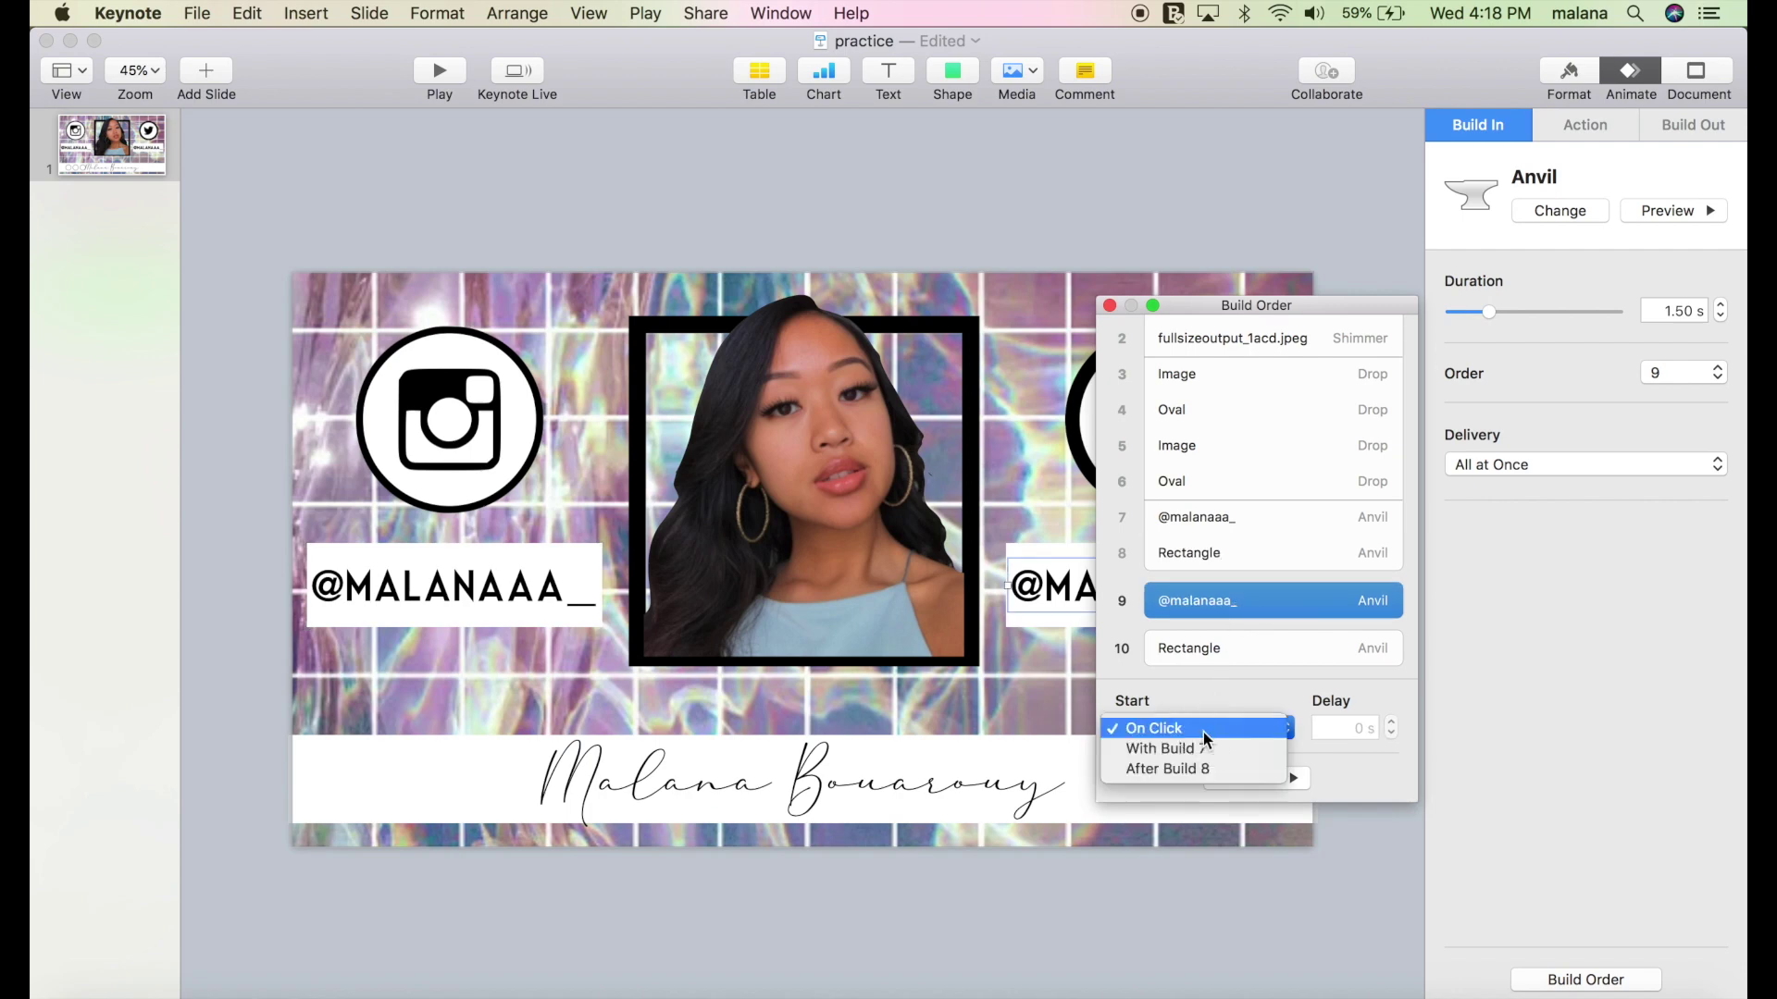
pyautogui.click(1203, 749)
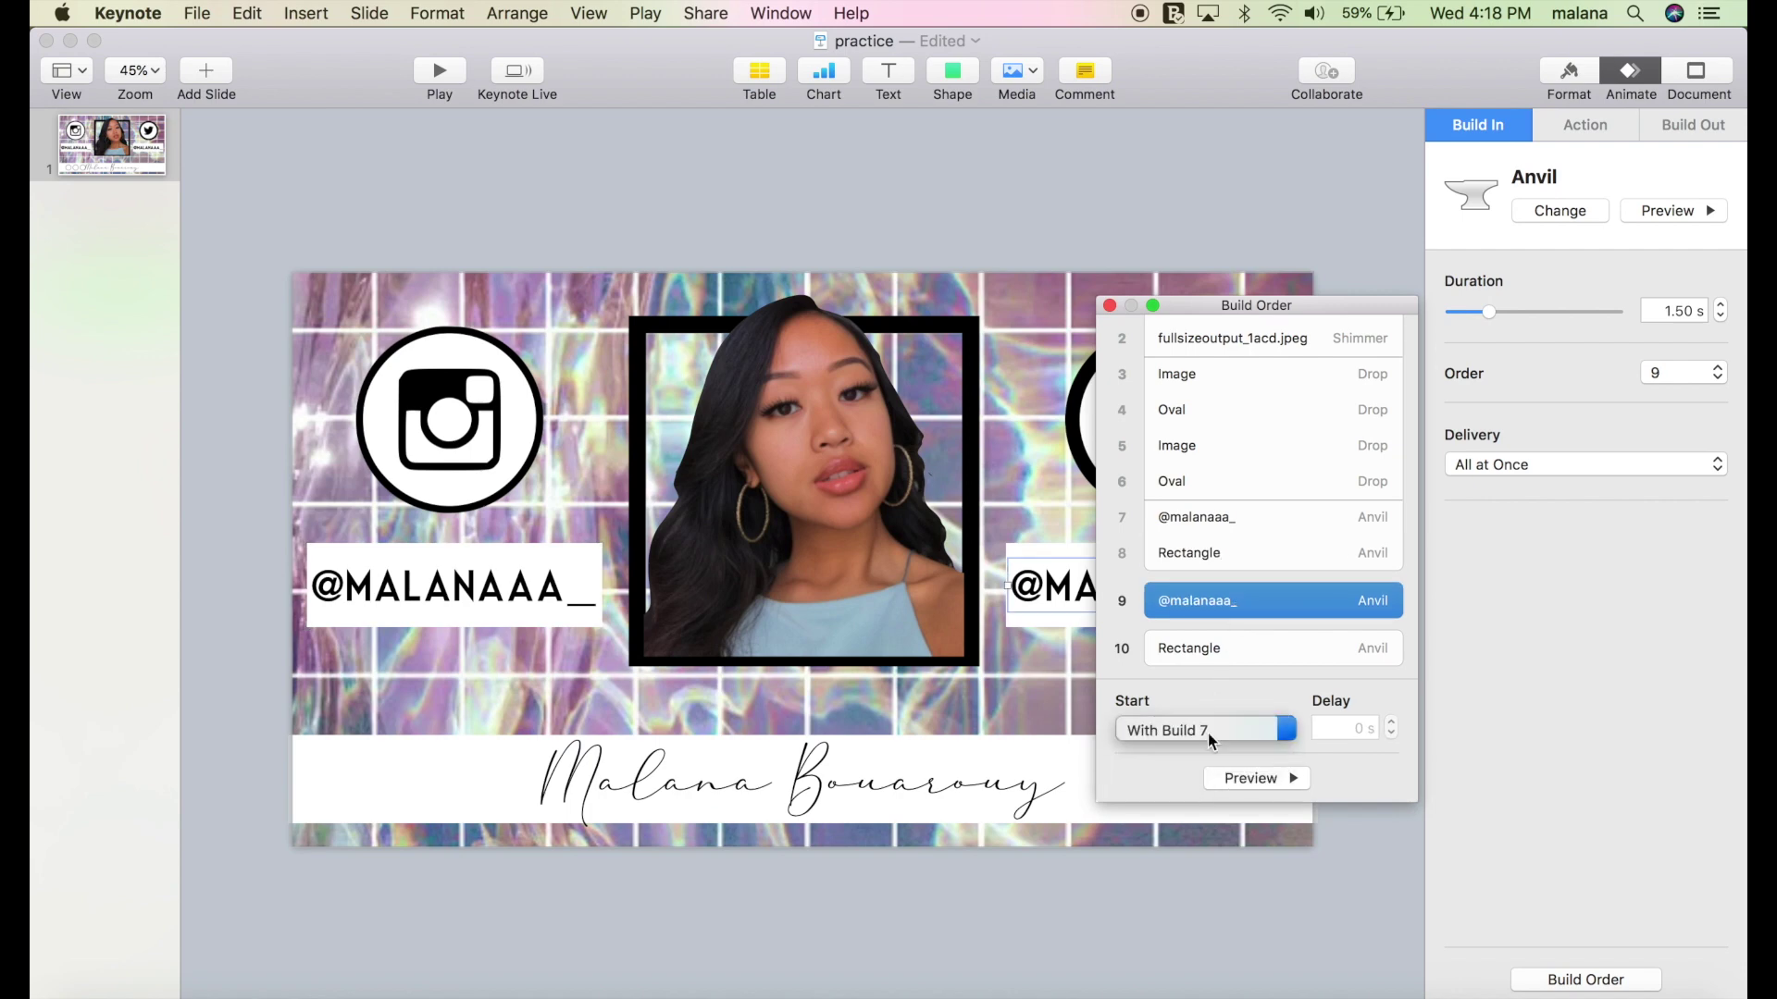
pyautogui.click(1225, 648)
pyautogui.click(1212, 728)
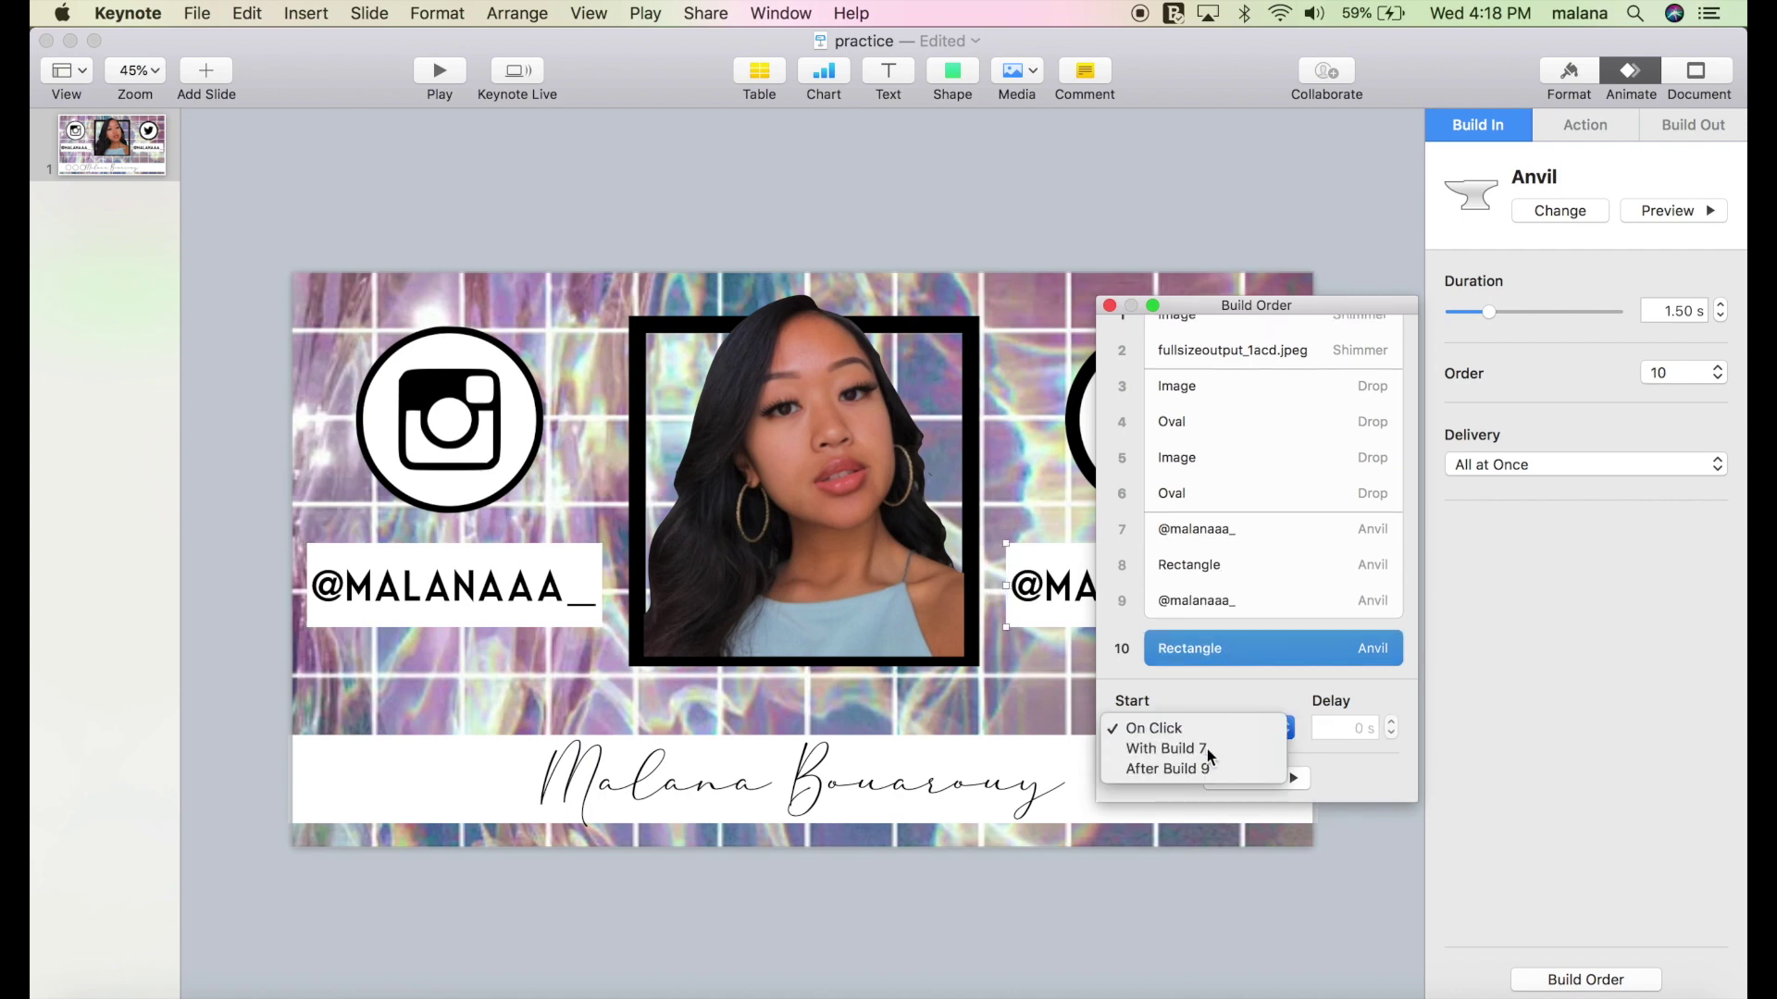
pyautogui.click(1206, 748)
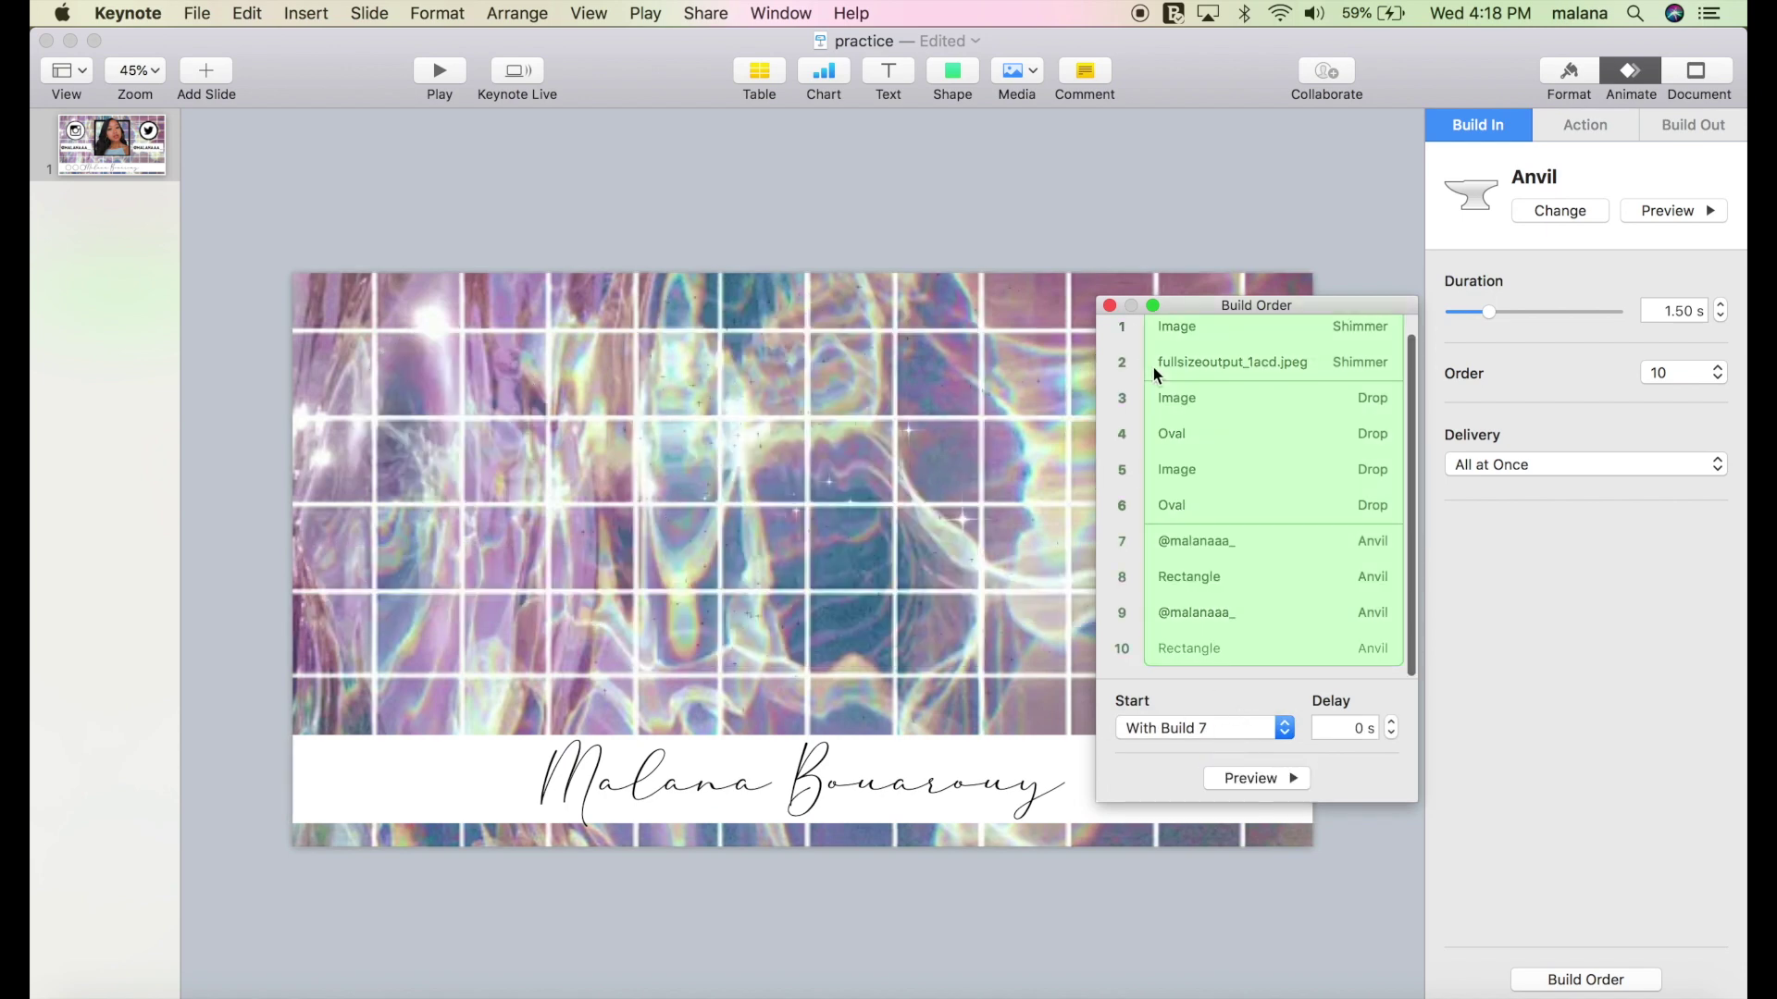
# Preview the chained build sequence and return to Keynote to work on the name text's build-in.
pyautogui.moveTo(1210, 308); pyautogui.dragTo(1566, 408)
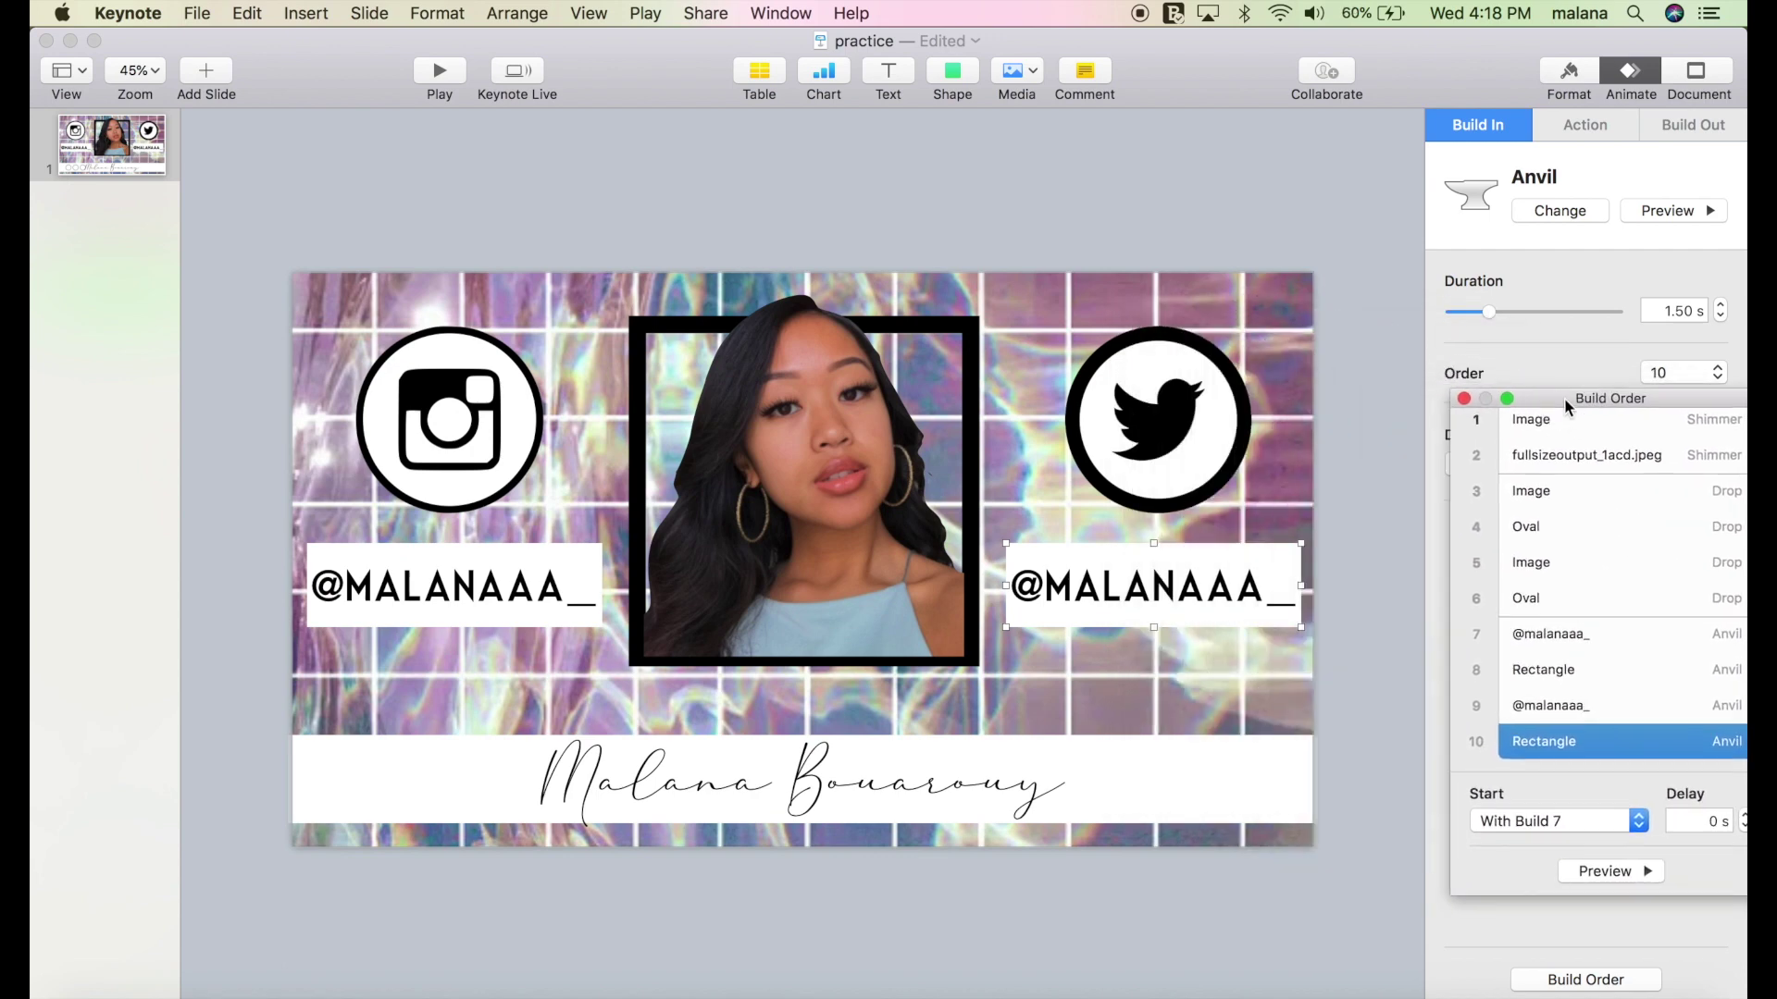
pyautogui.click(1620, 878)
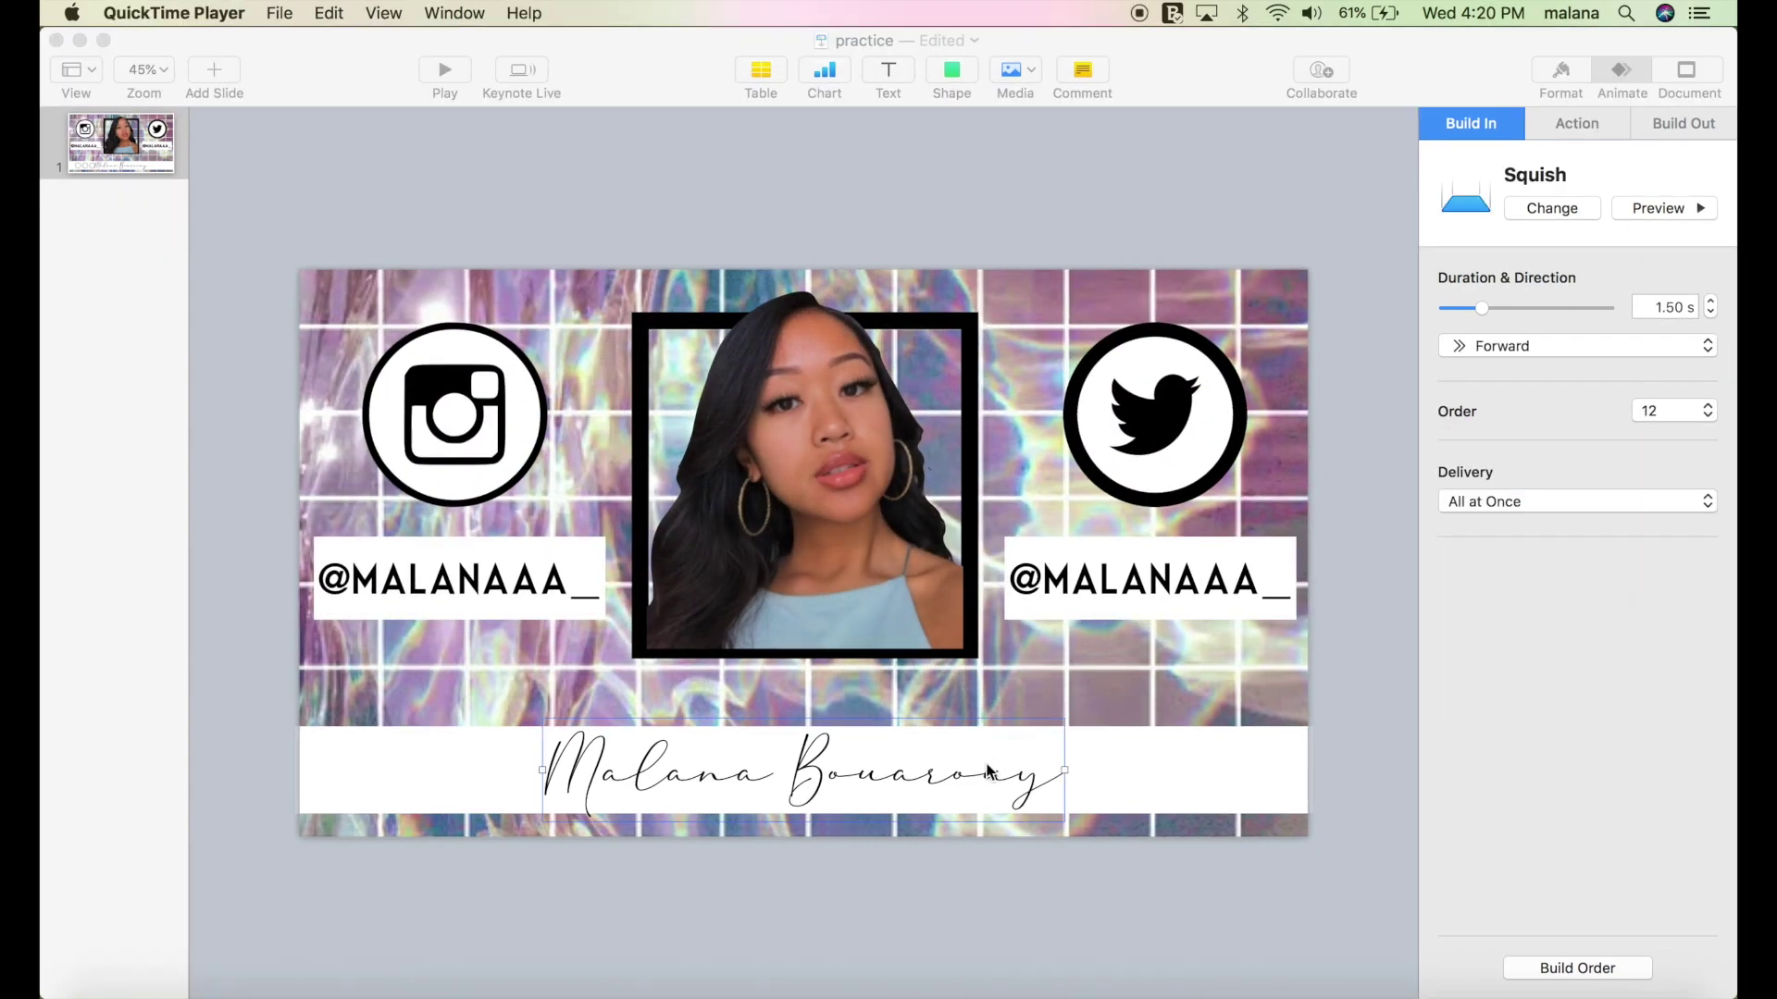
pyautogui.click(987, 774)
pyautogui.click(1562, 211)
# Replace Squish with Sparkle on the script name text and the bottom white banner.
pyautogui.scroll(-15, 1557, 738)
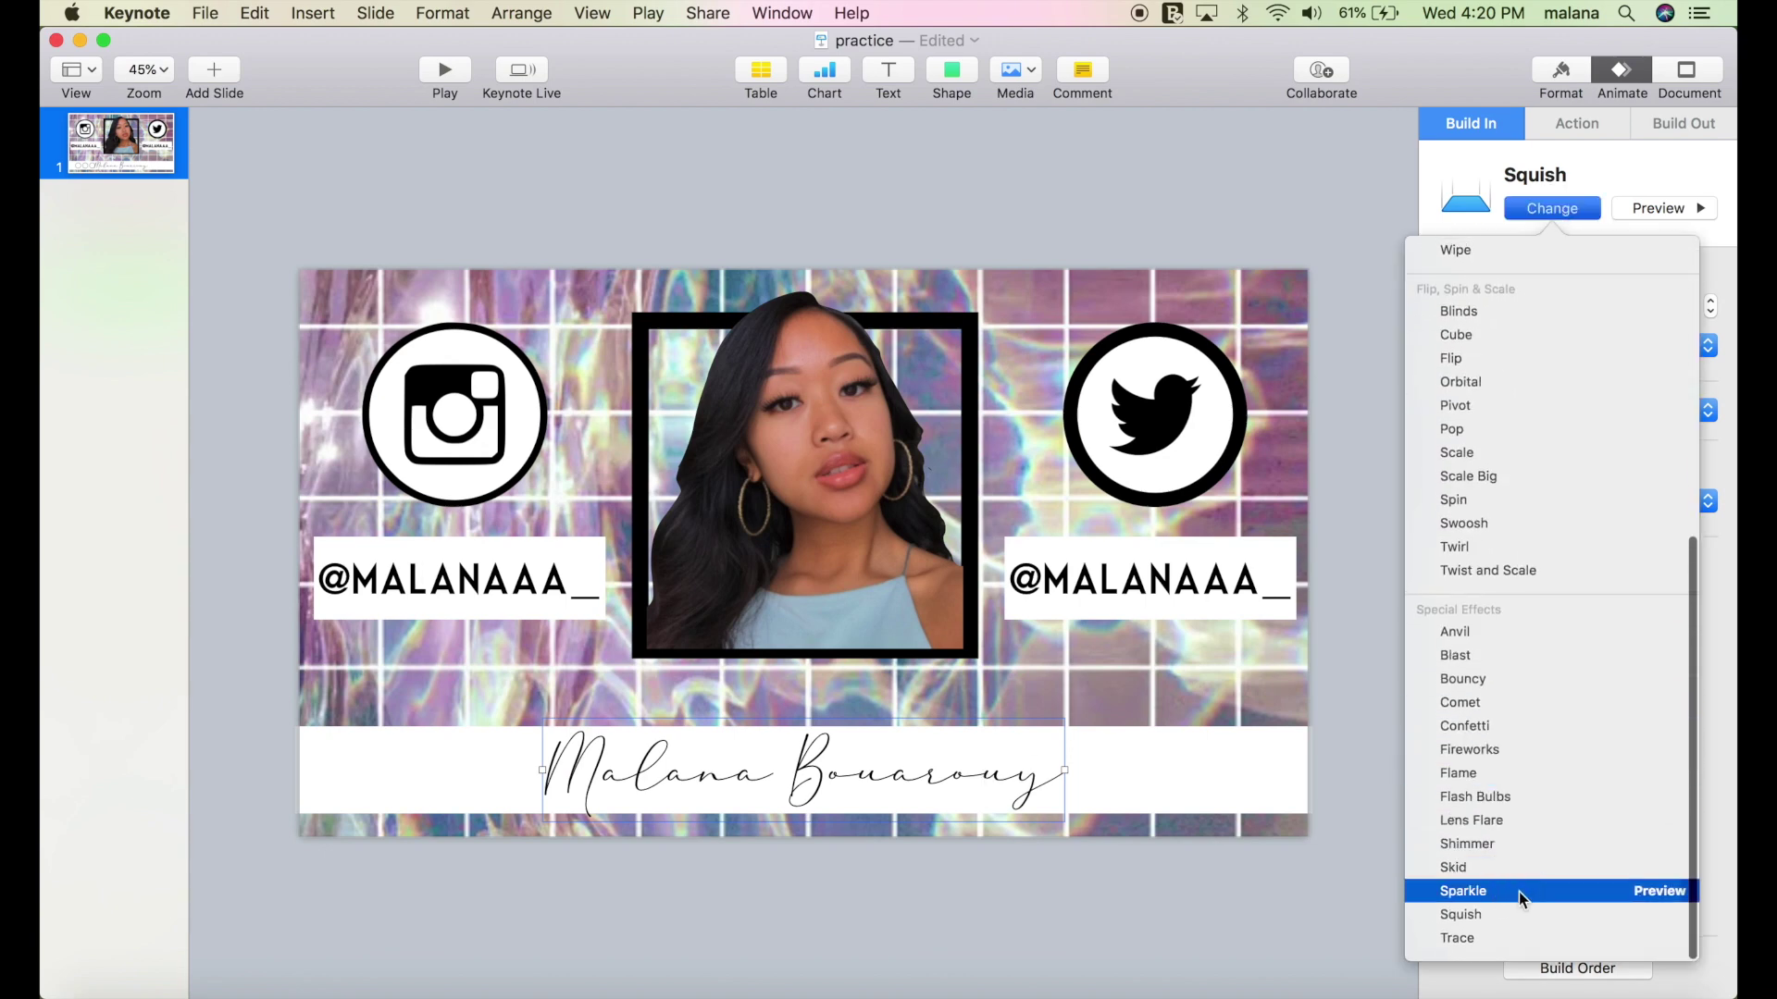
pyautogui.click(1518, 891)
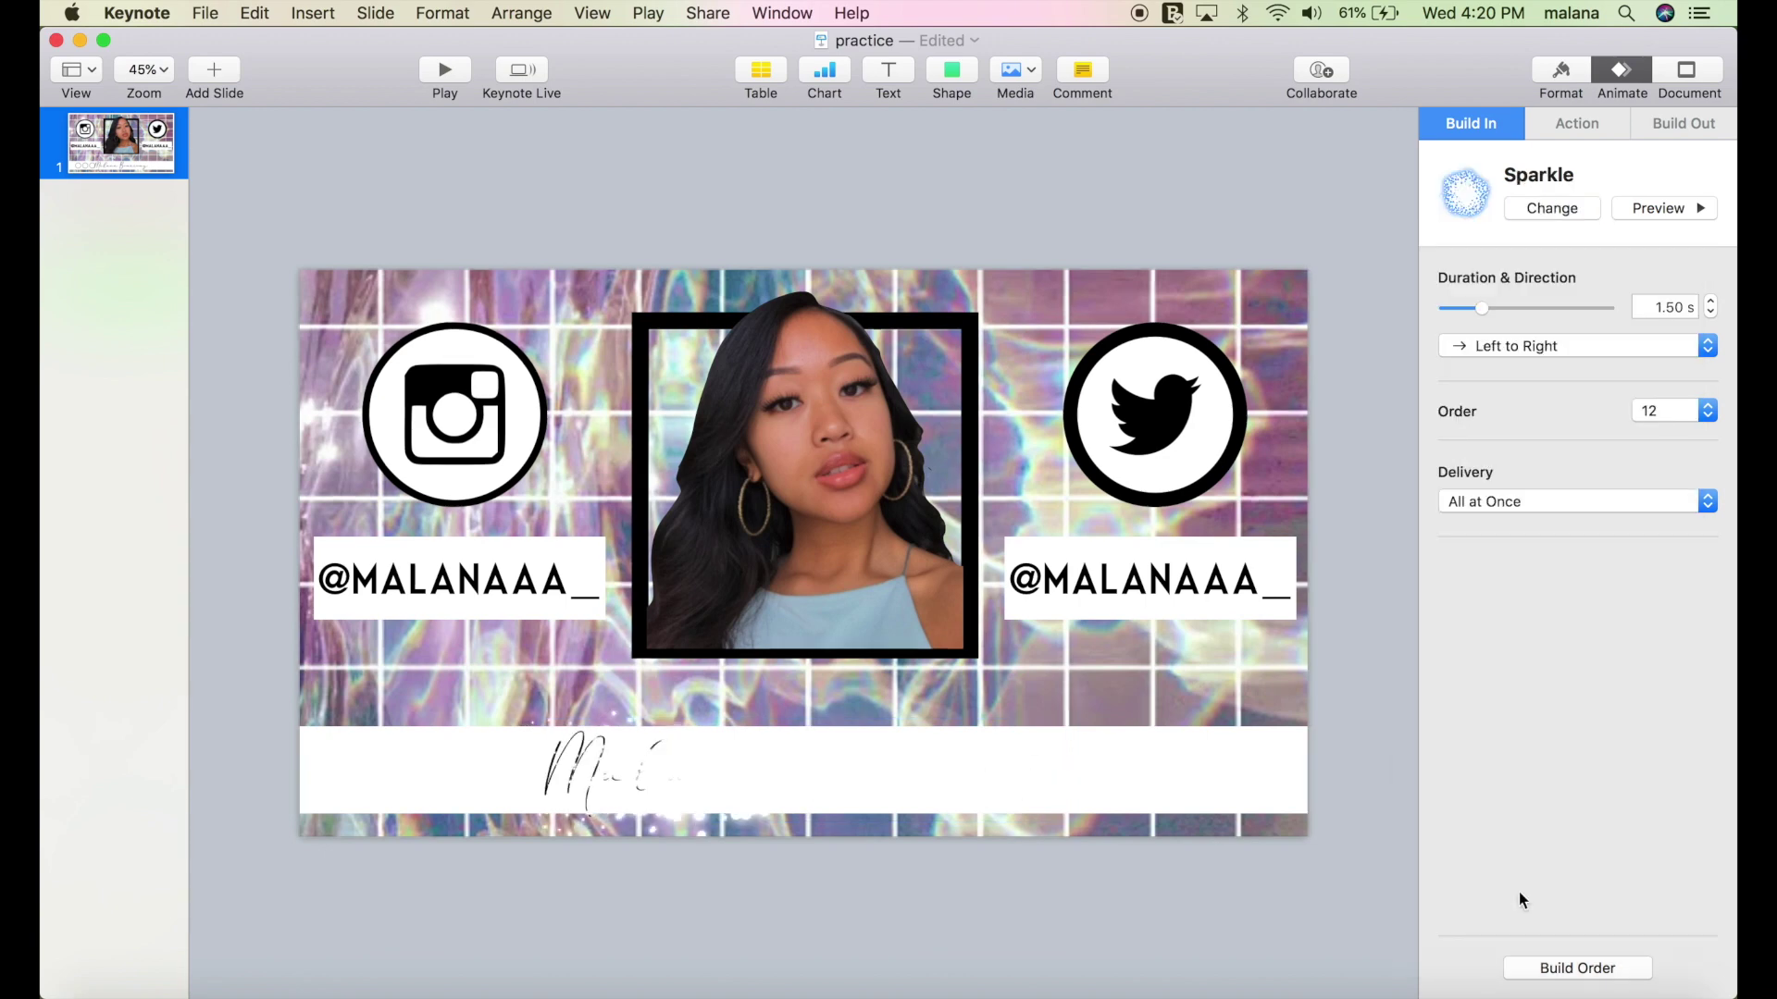
pyautogui.click(1275, 761)
pyautogui.click(1562, 211)
pyautogui.scroll(-12, 1560, 463)
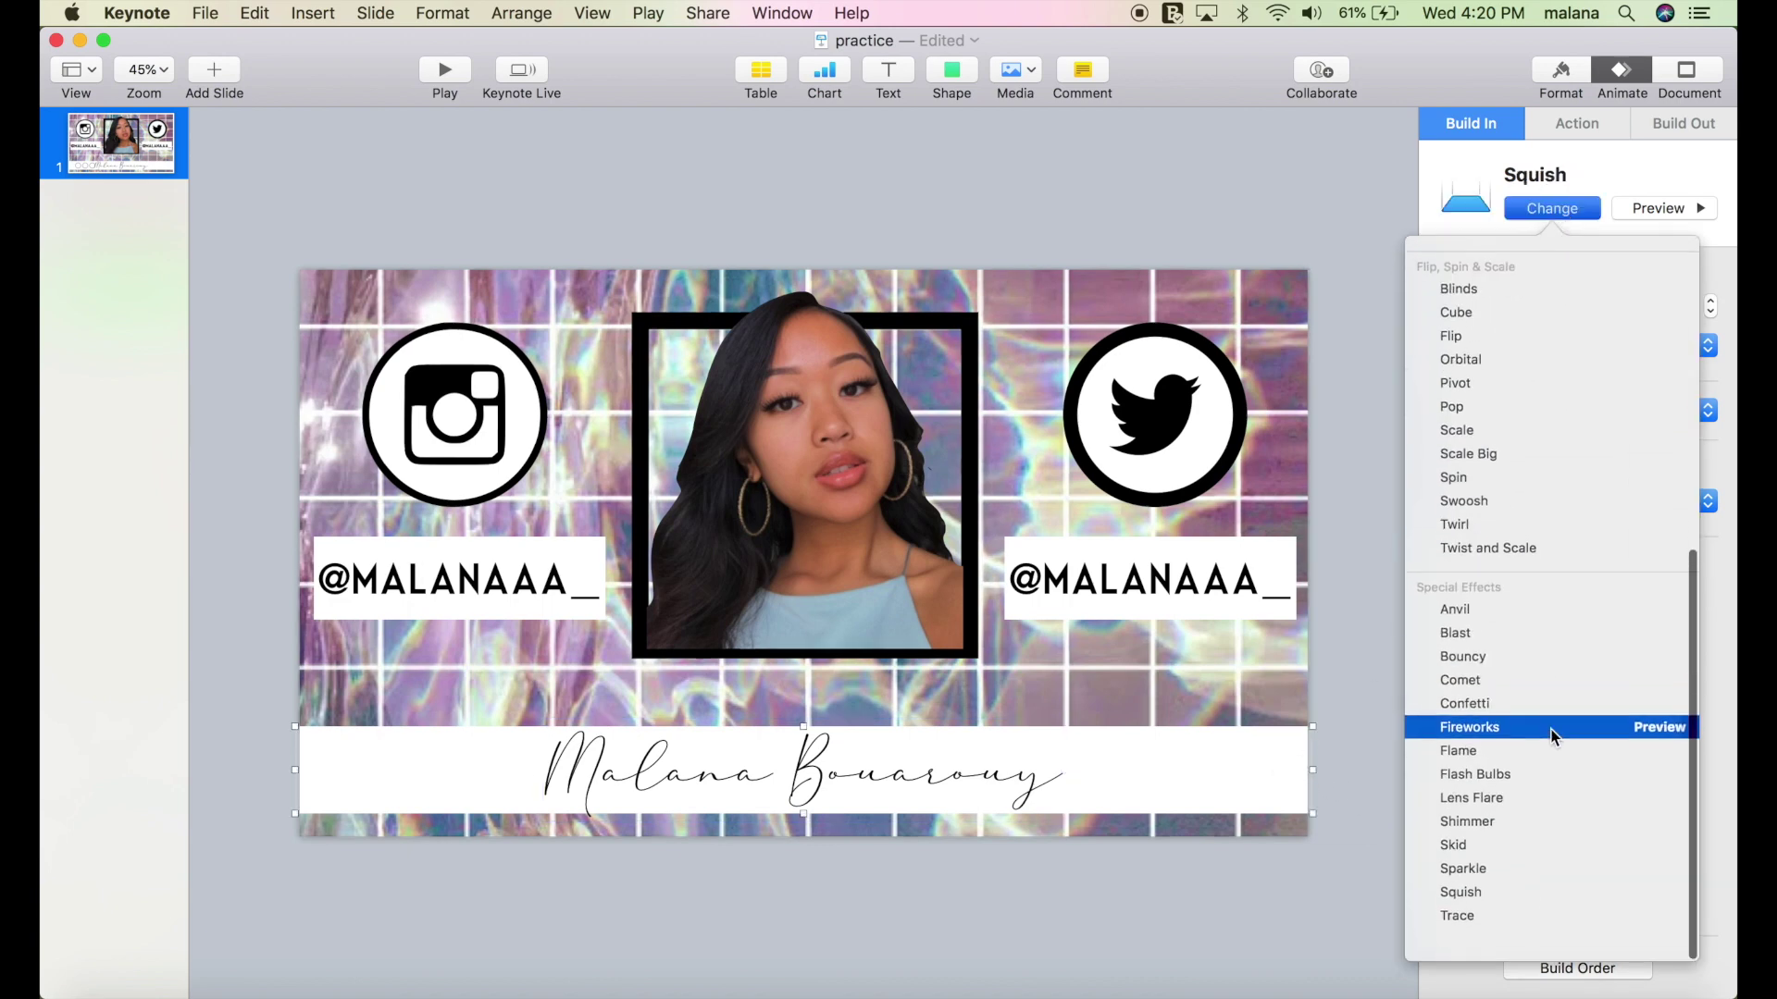
pyautogui.scroll(12, 1545, 703)
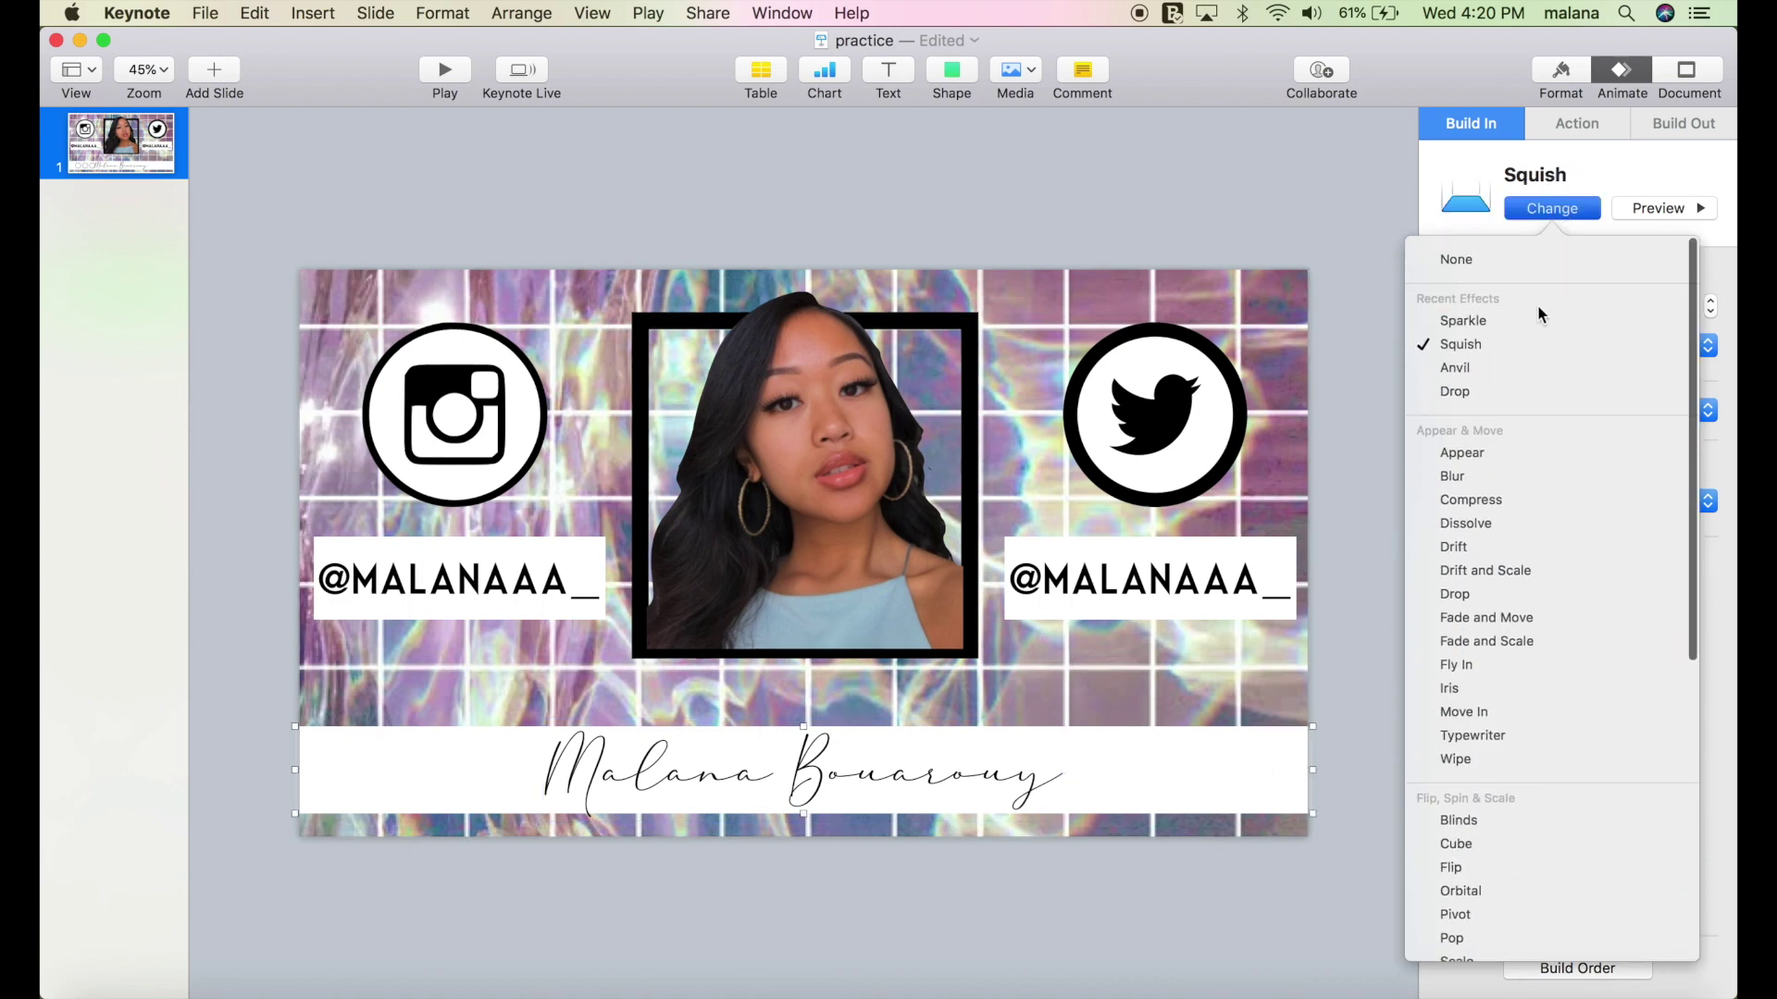
pyautogui.click(1530, 324)
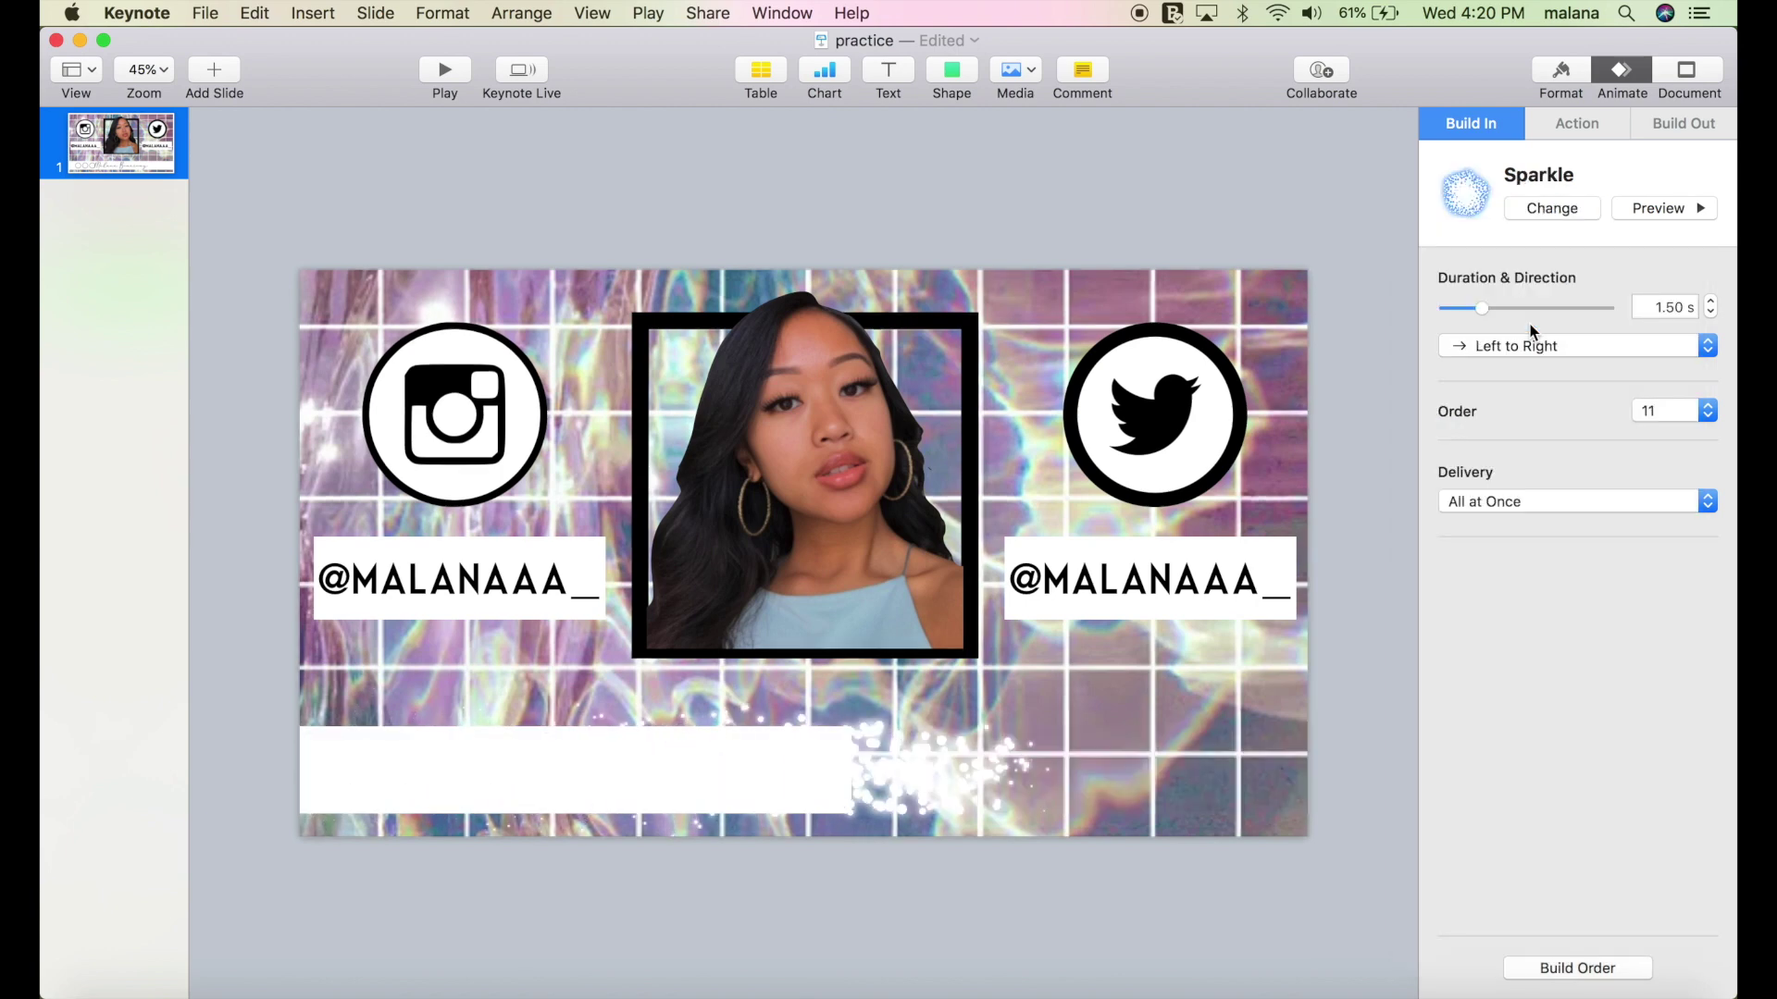
pyautogui.click(1557, 971)
# Set build 11 to start After Build 10 and build 12 With Build 11, then preview.
pyautogui.scroll(-3, 1604, 662)
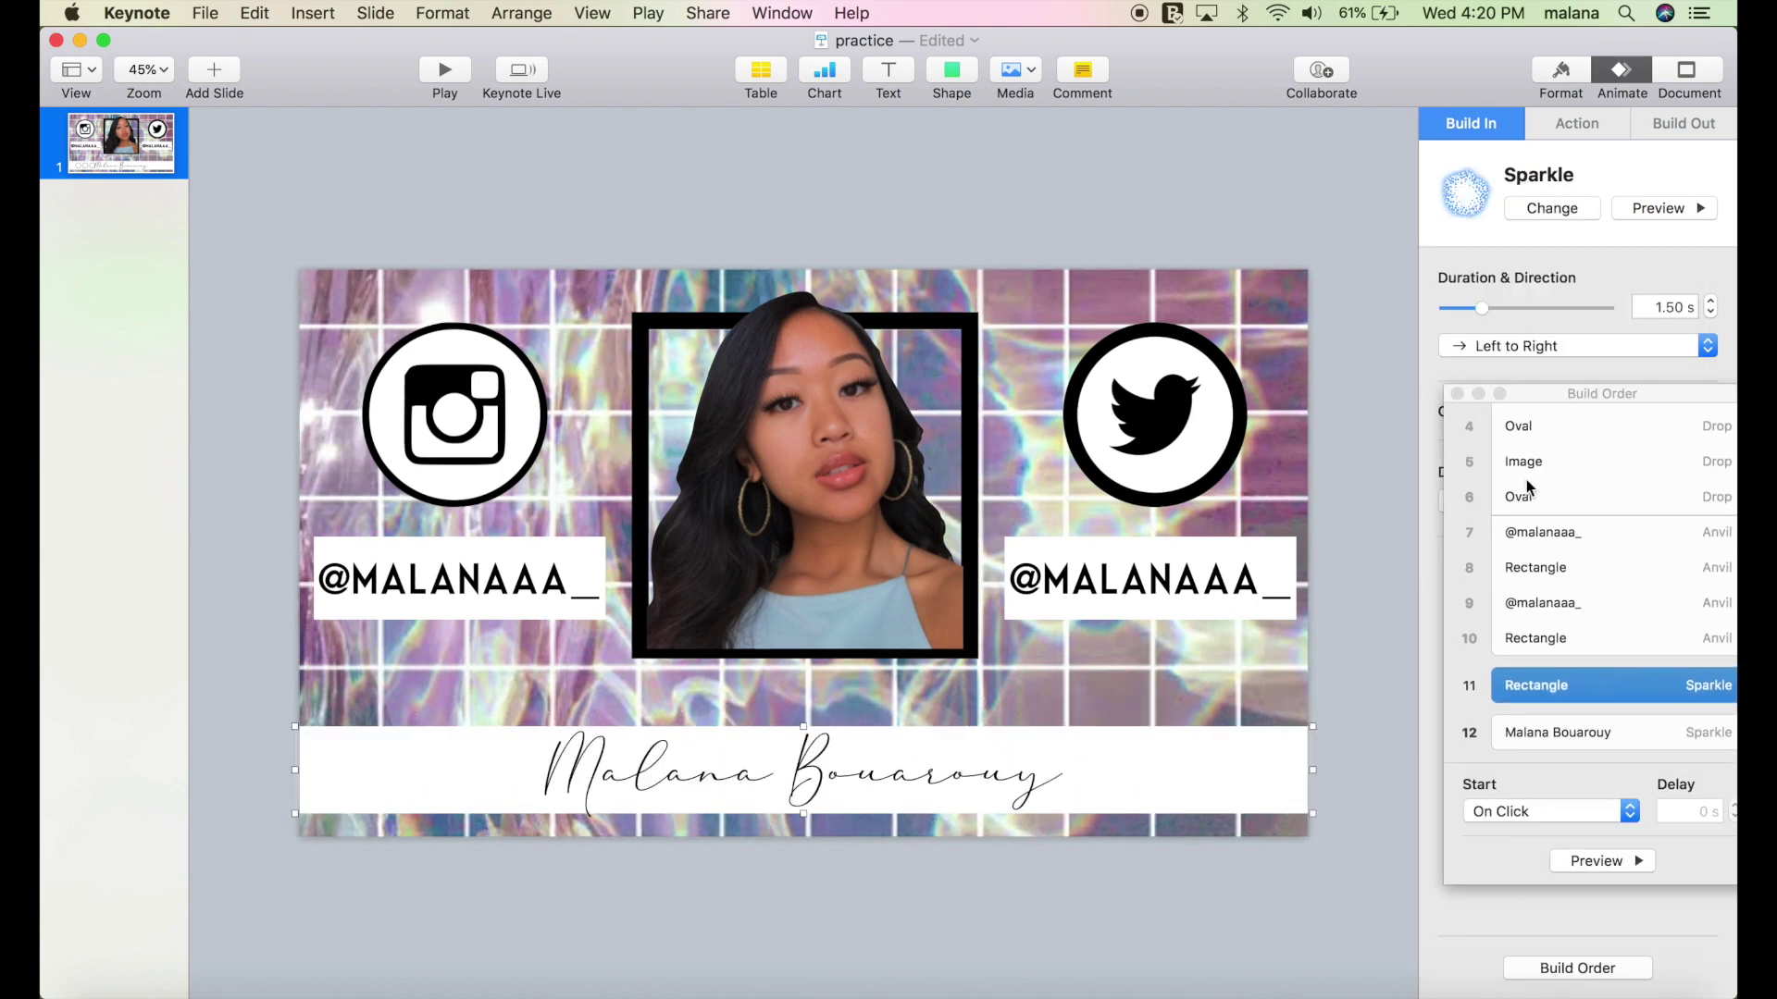
pyautogui.moveTo(1535, 405); pyautogui.dragTo(1419, 370)
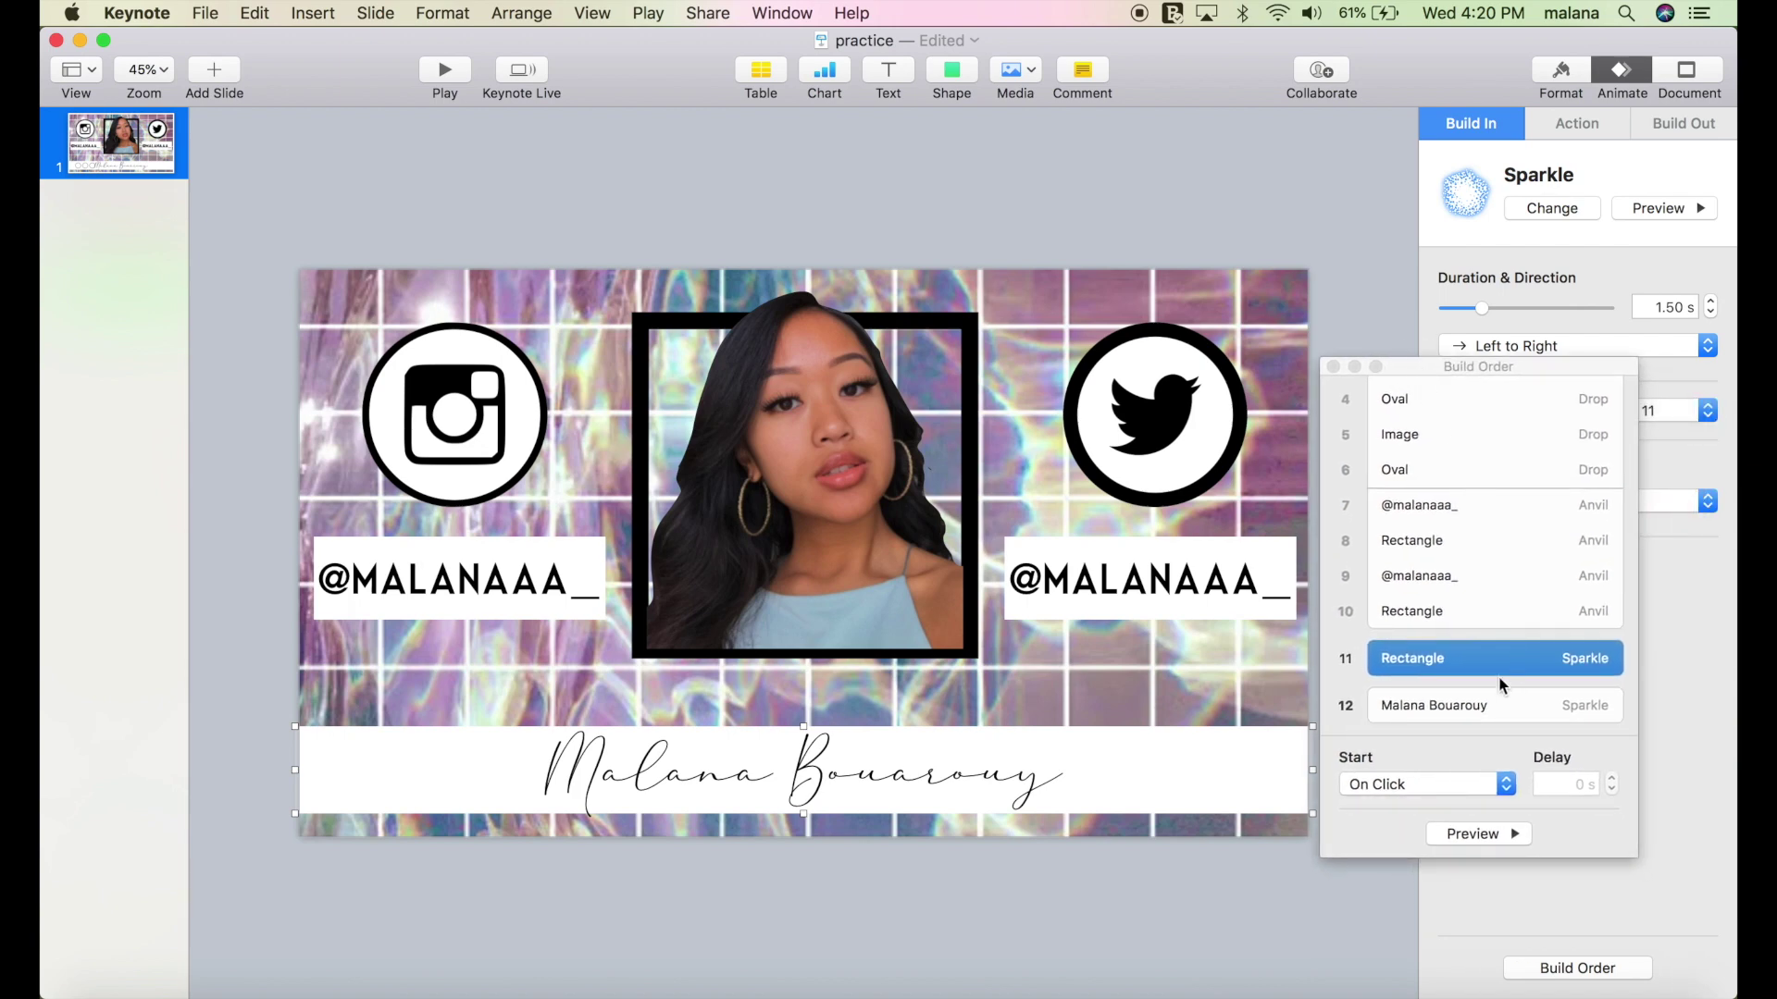
pyautogui.click(1440, 786)
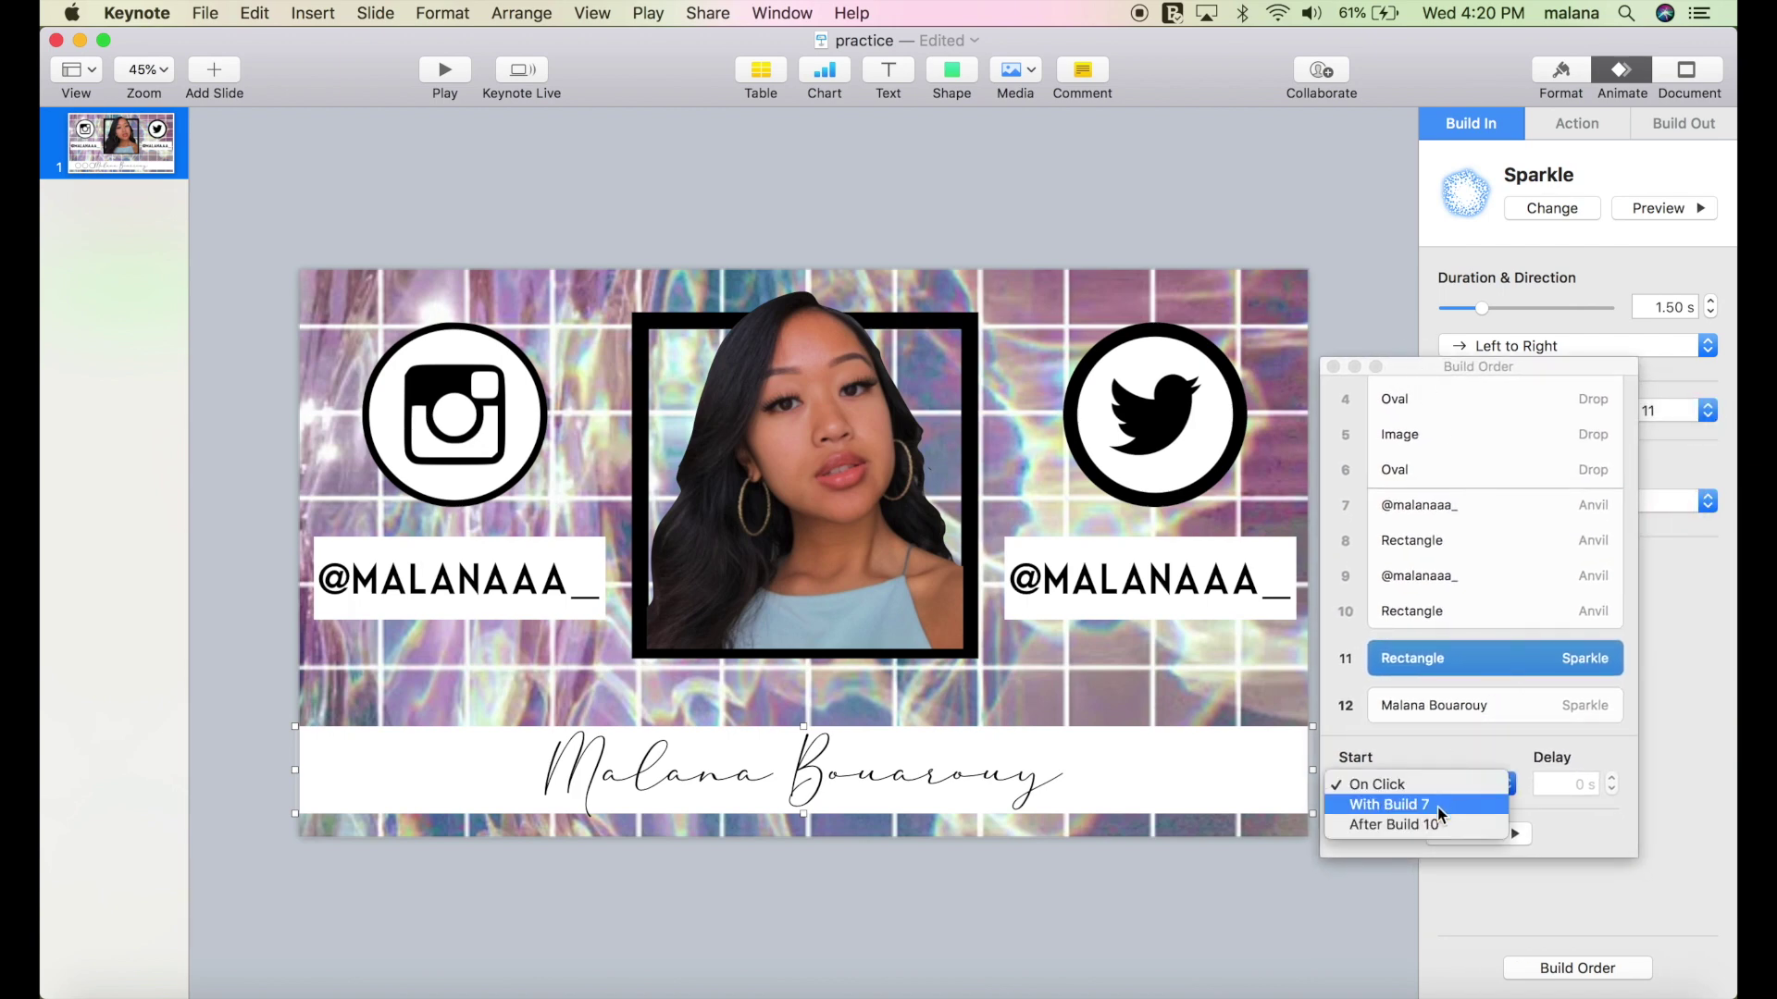
pyautogui.click(1436, 822)
pyautogui.click(1443, 722)
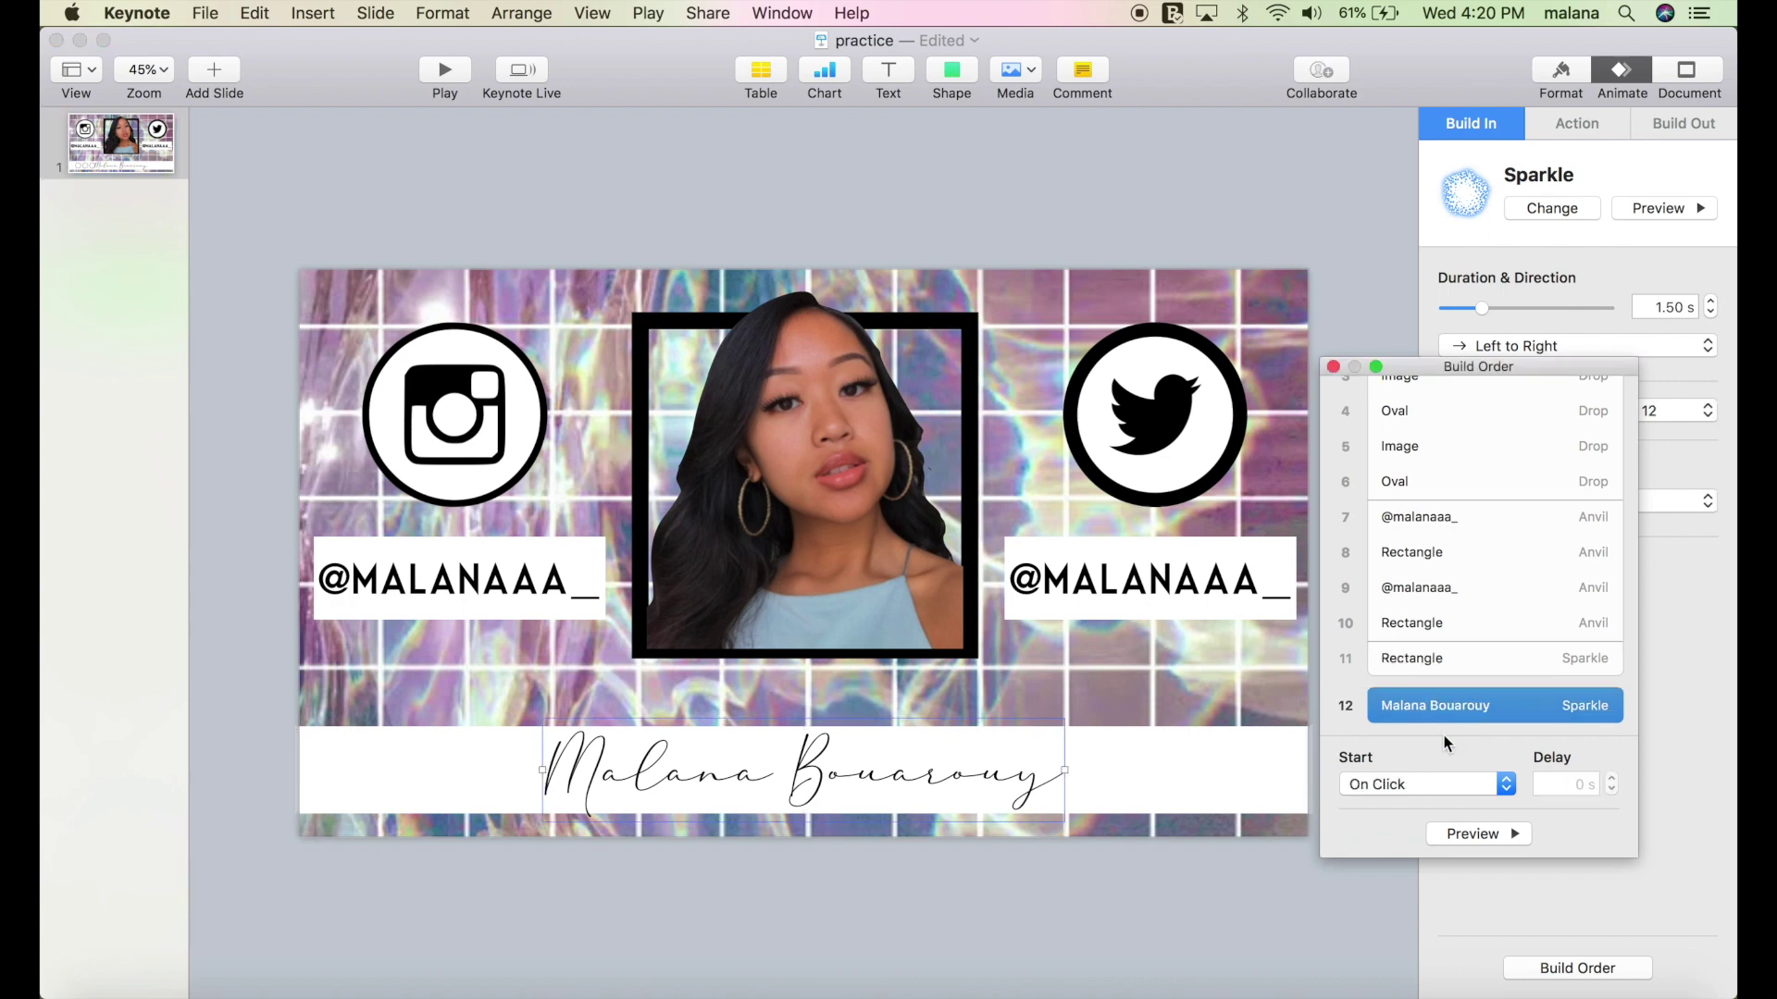
pyautogui.click(1436, 782)
pyautogui.click(1437, 803)
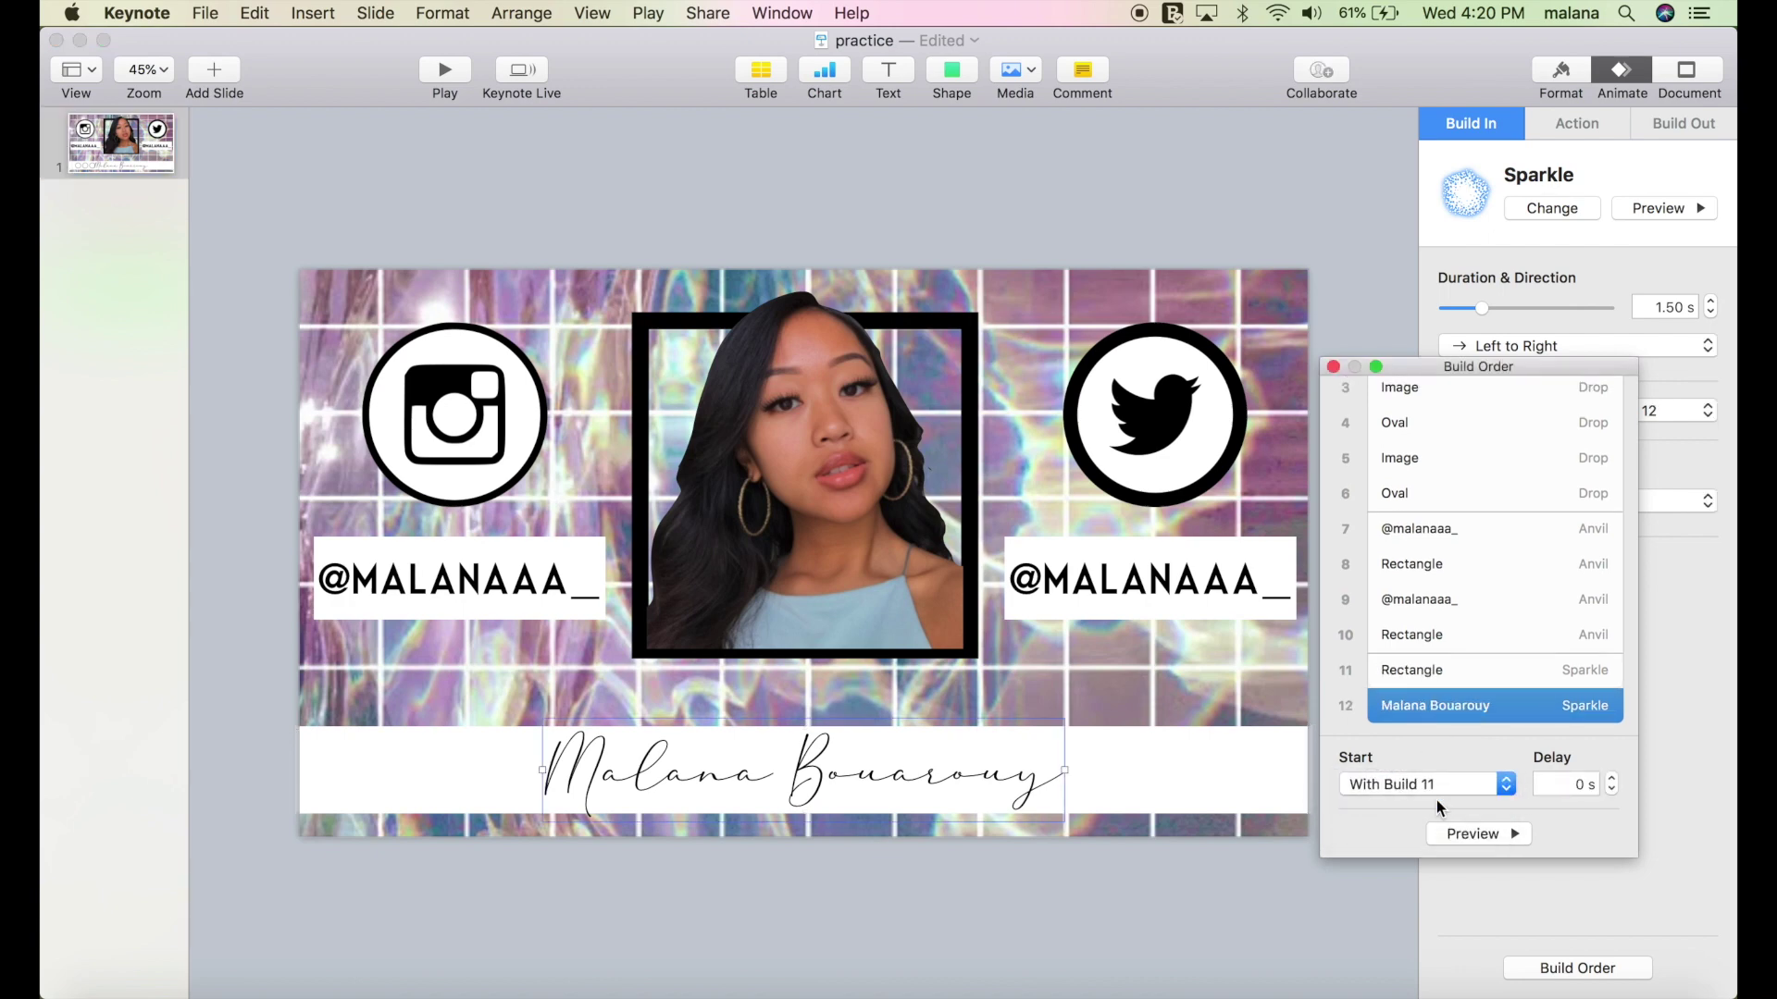
pyautogui.click(1468, 832)
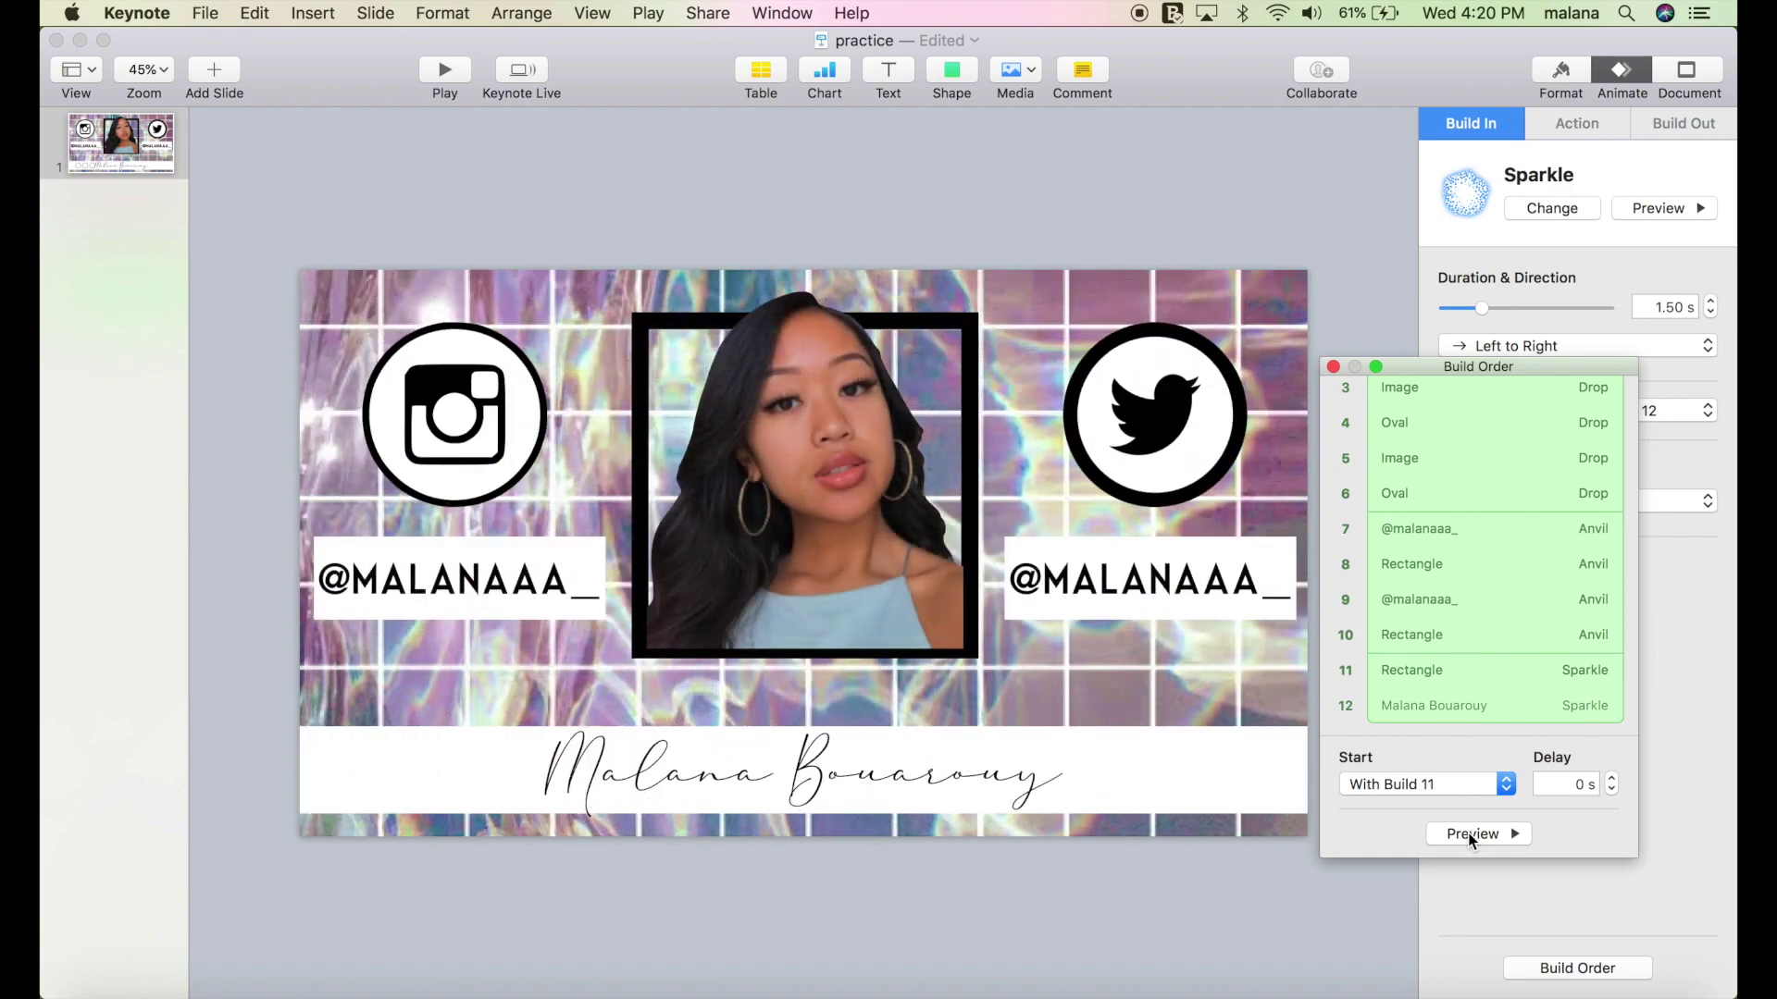
pyautogui.click(1331, 367)
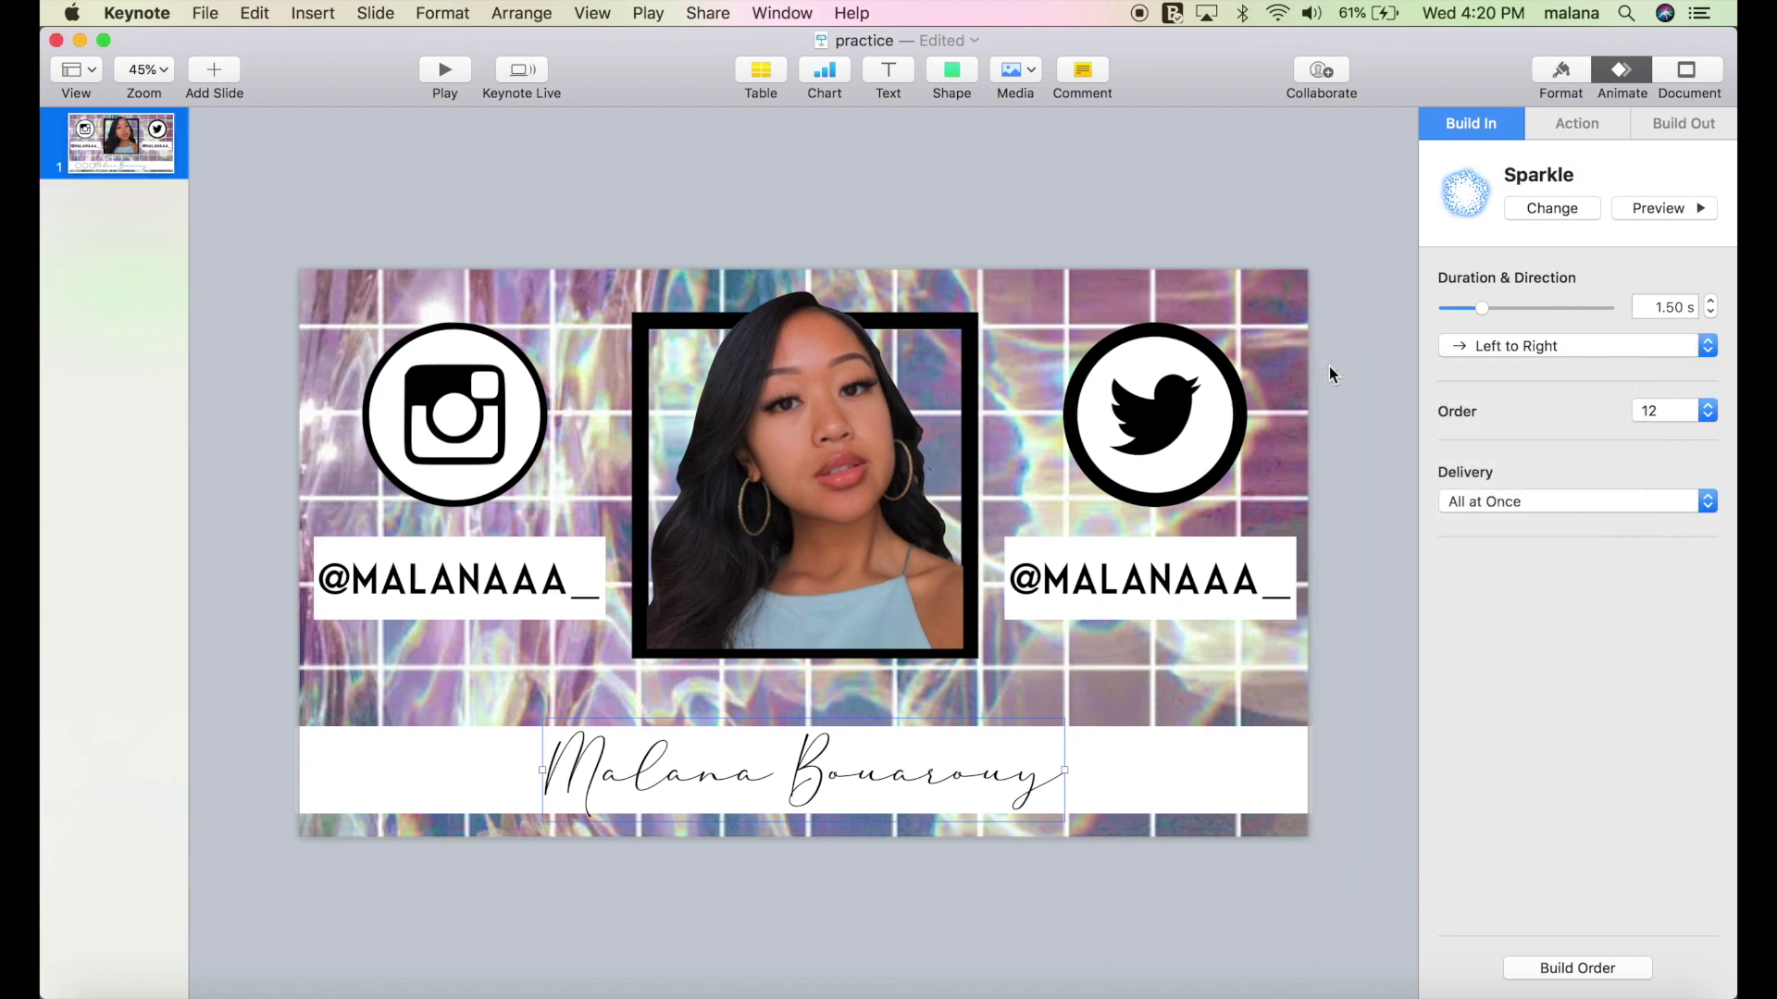
pyautogui.click(850, 399)
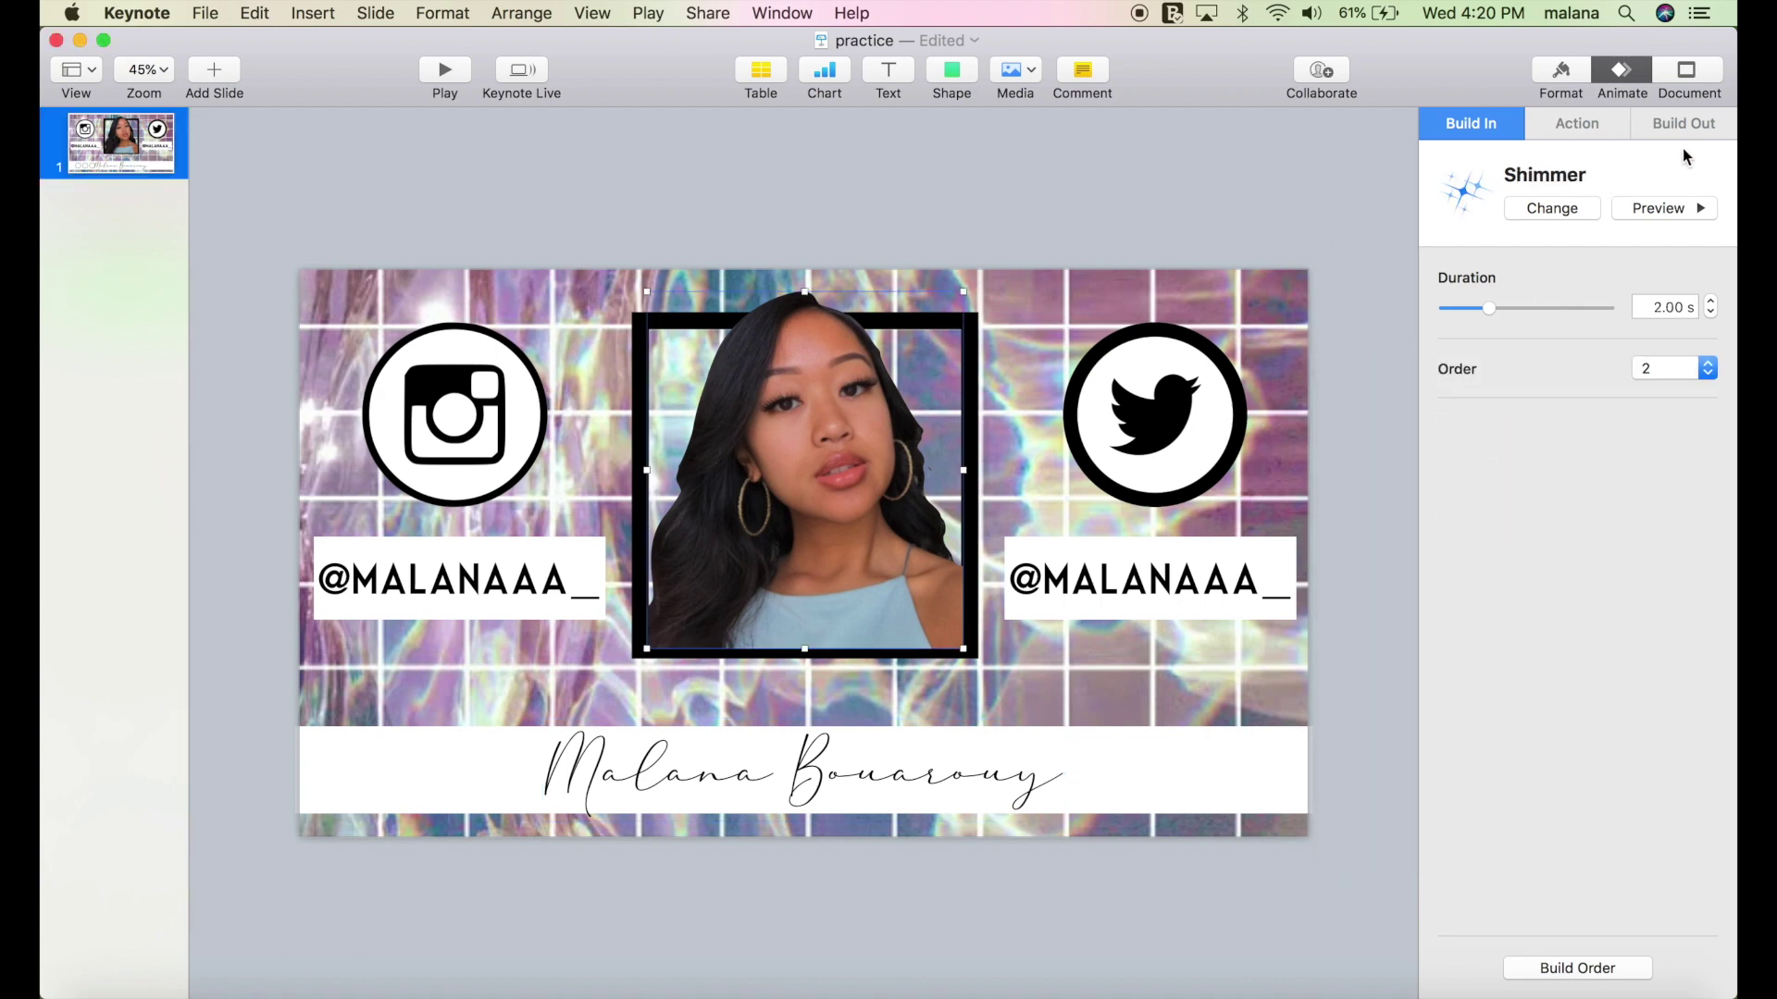
# Try Crumble, Diffuse and Vanish on the portrait, settling on a 2.50 s Crumble build-out.
pyautogui.click(1698, 124)
pyautogui.click(1668, 205)
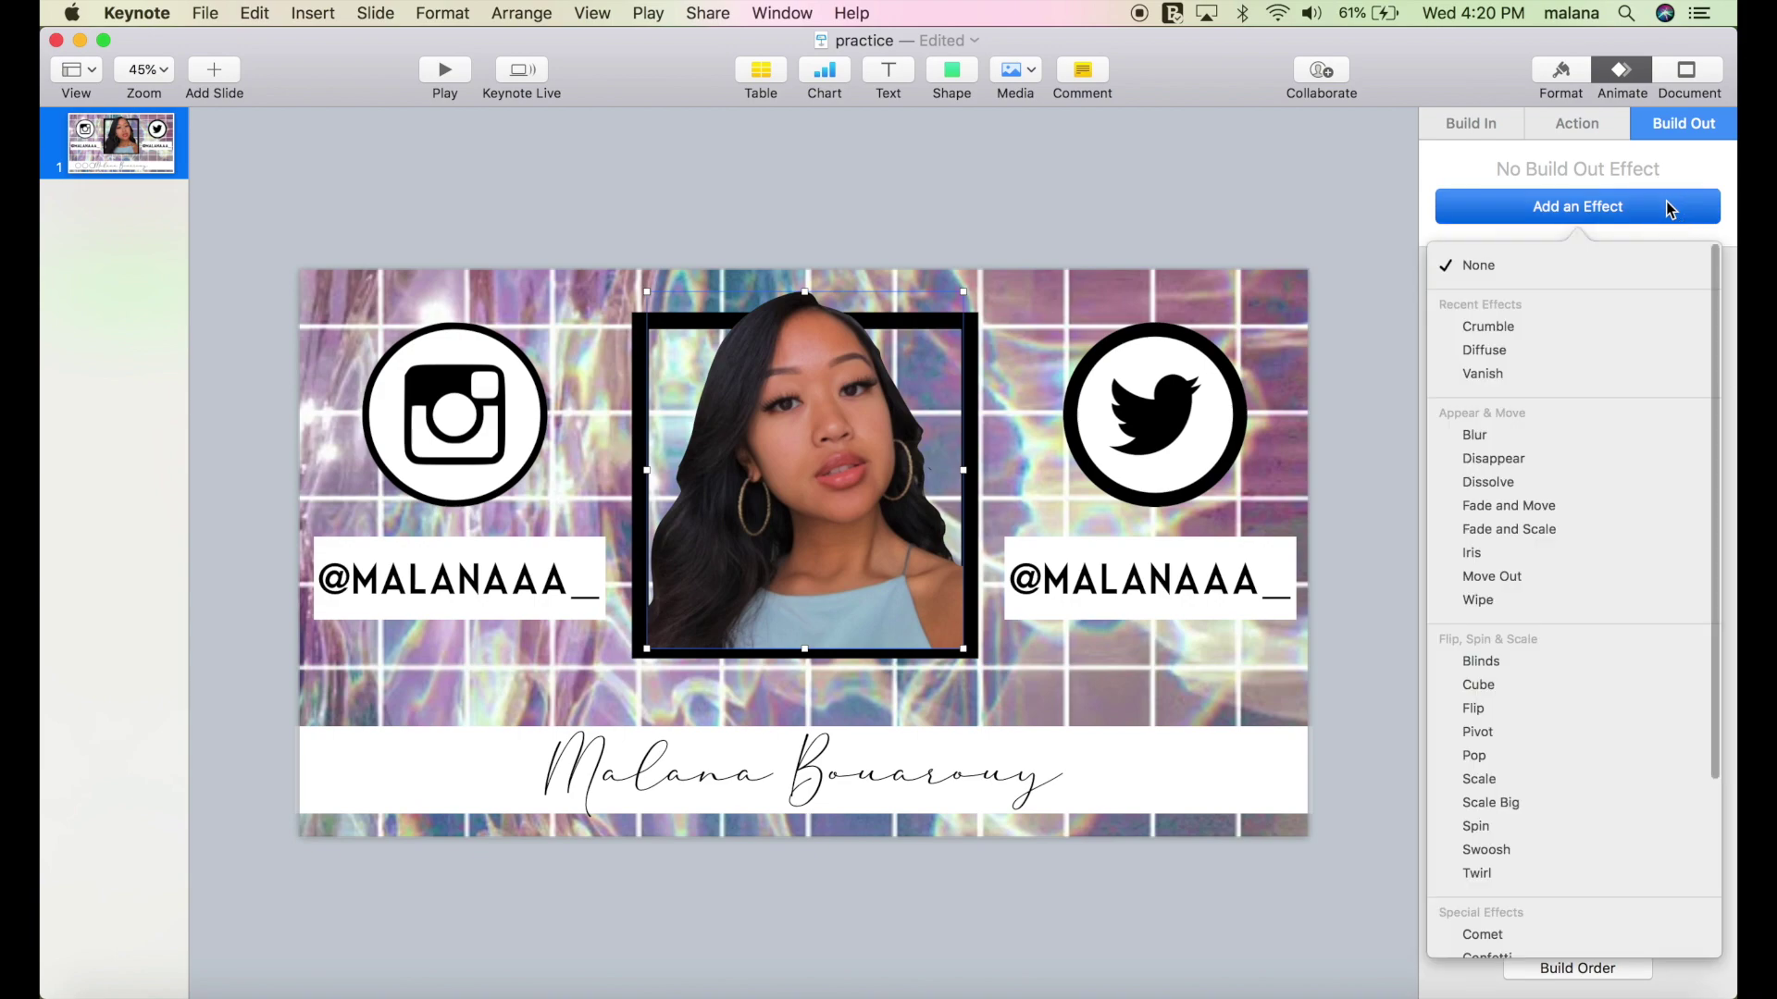
pyautogui.click(1608, 327)
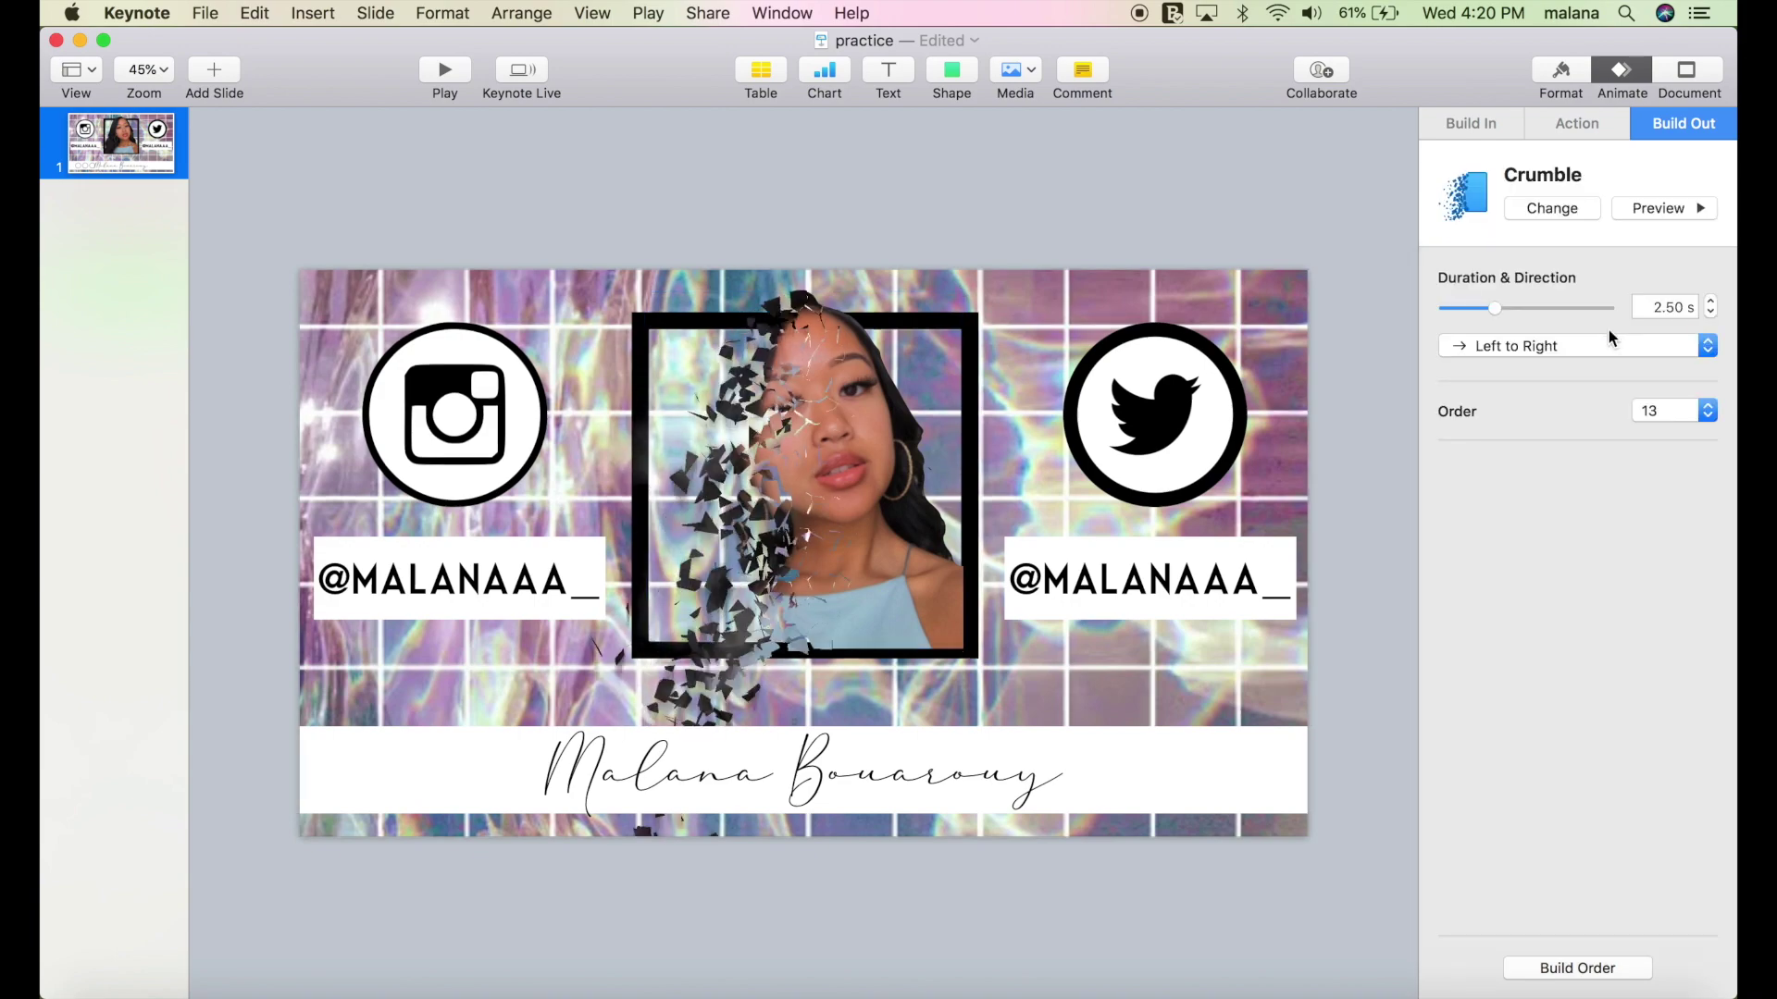
pyautogui.click(1565, 209)
pyautogui.click(1536, 344)
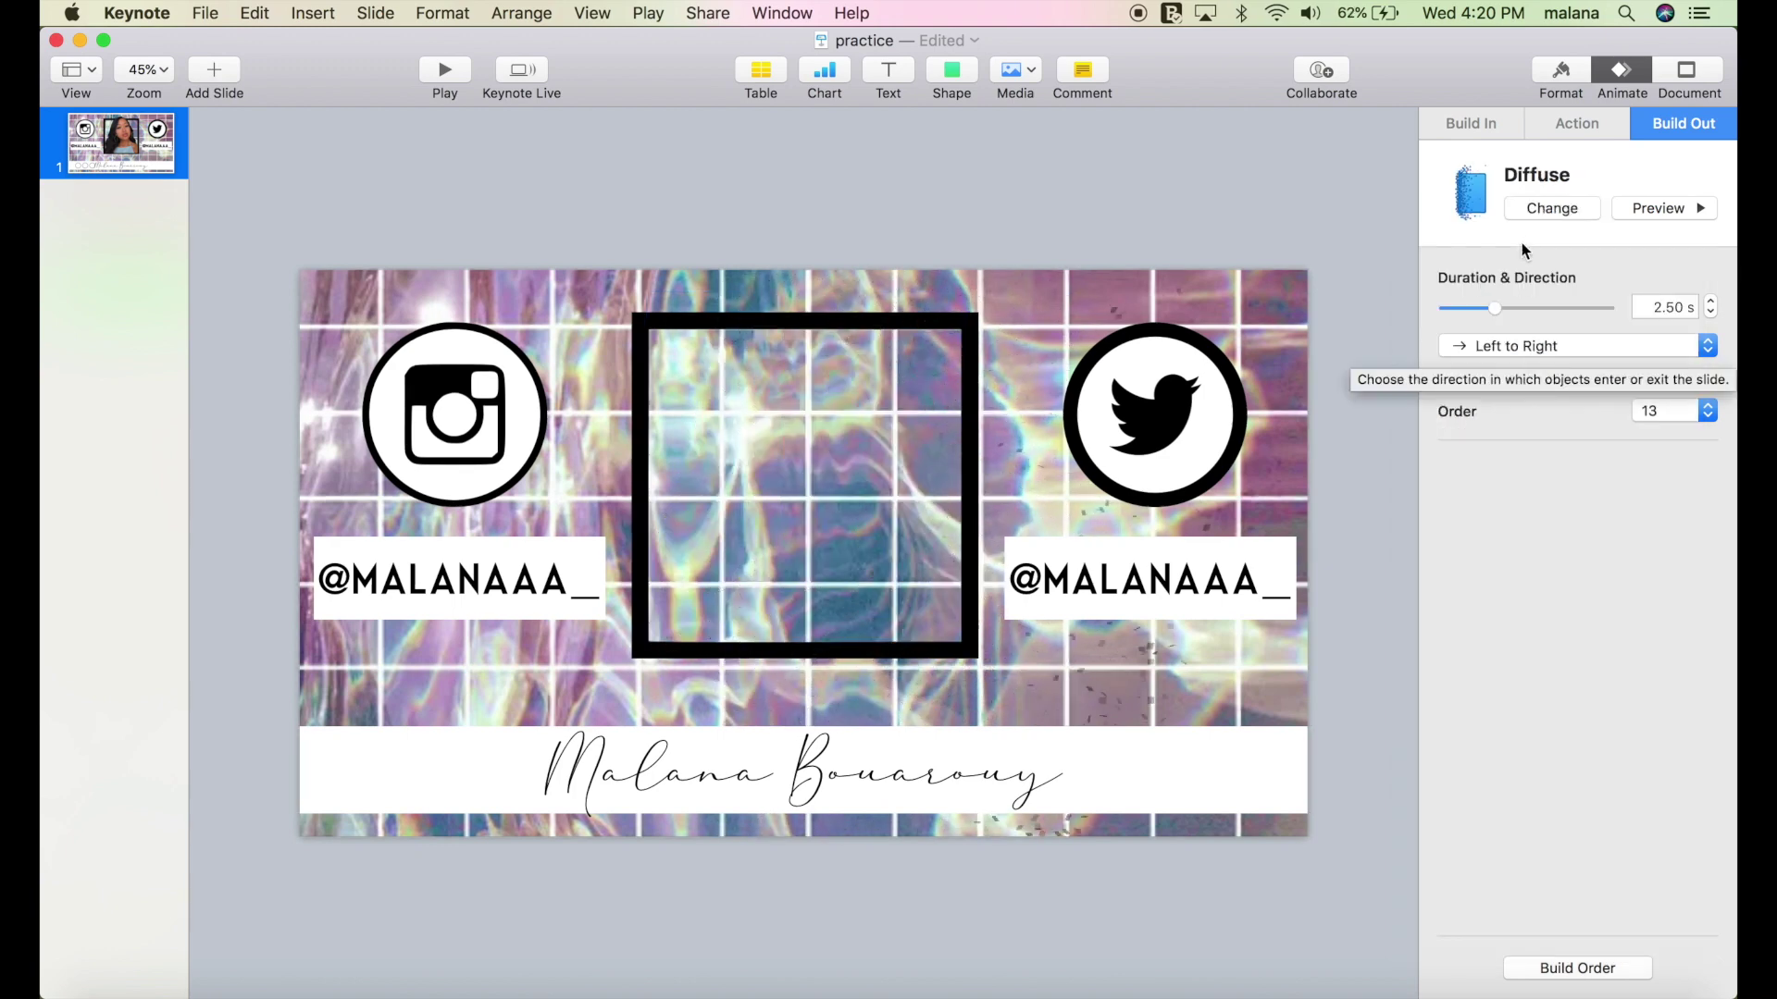
pyautogui.click(1546, 215)
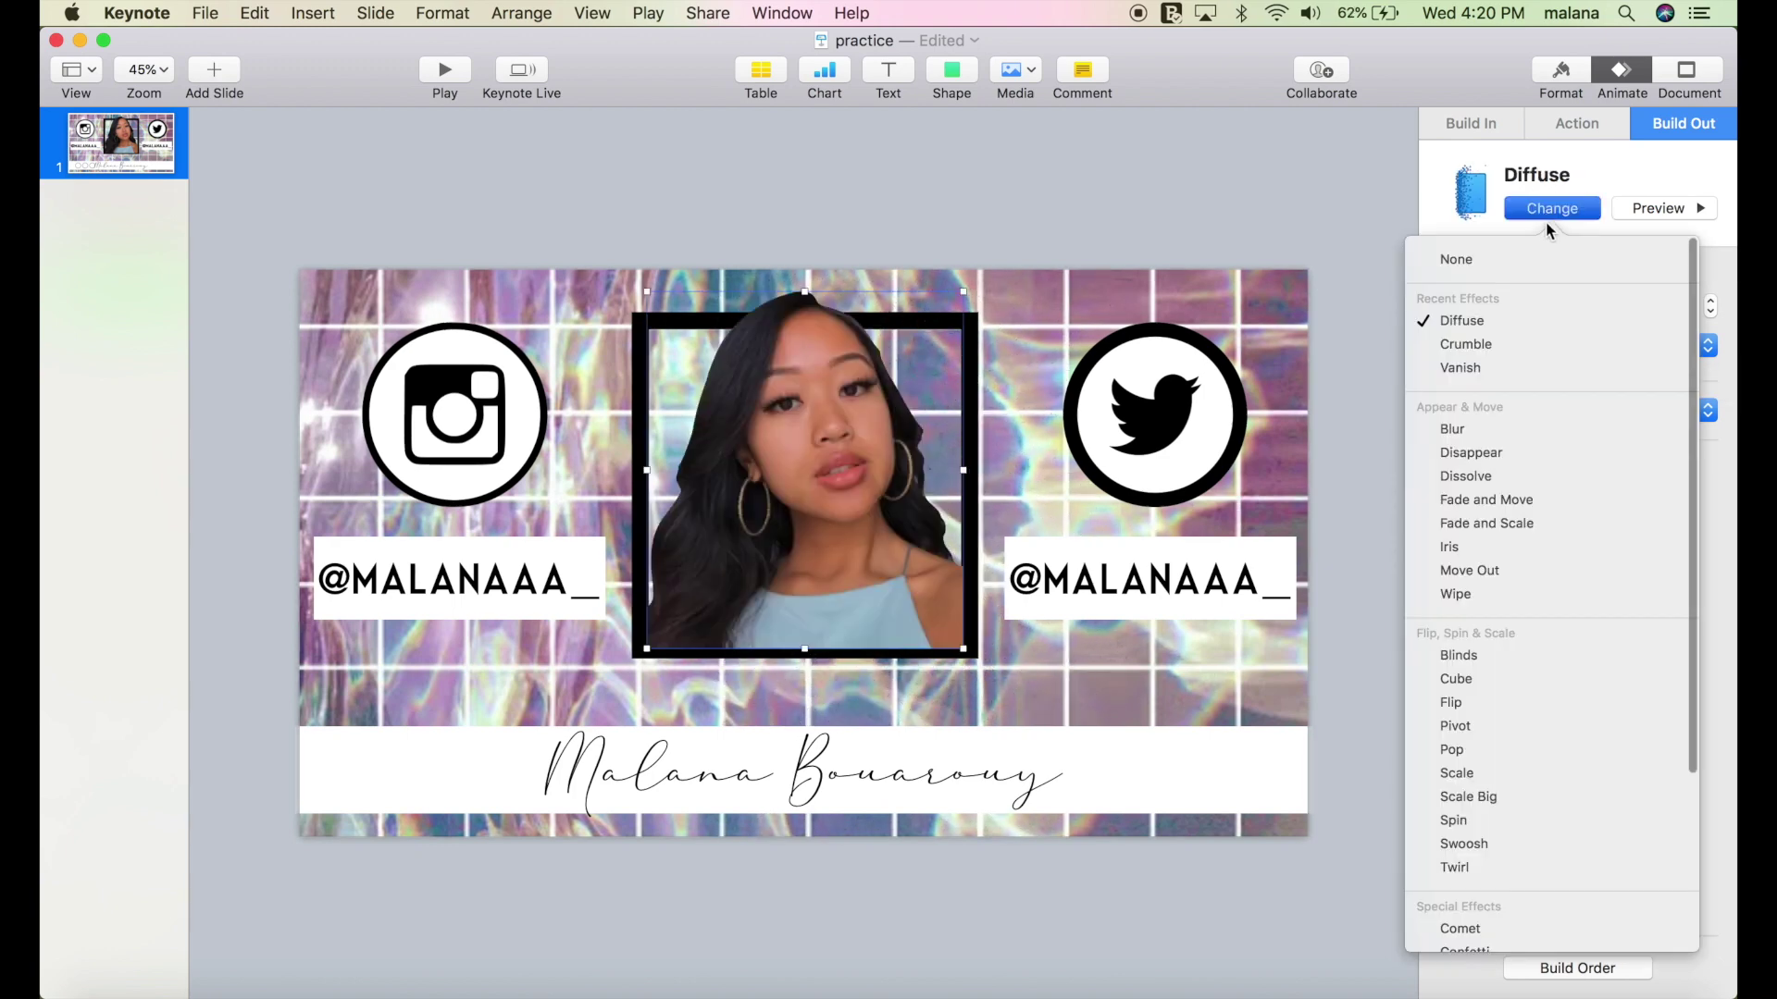
pyautogui.click(1513, 359)
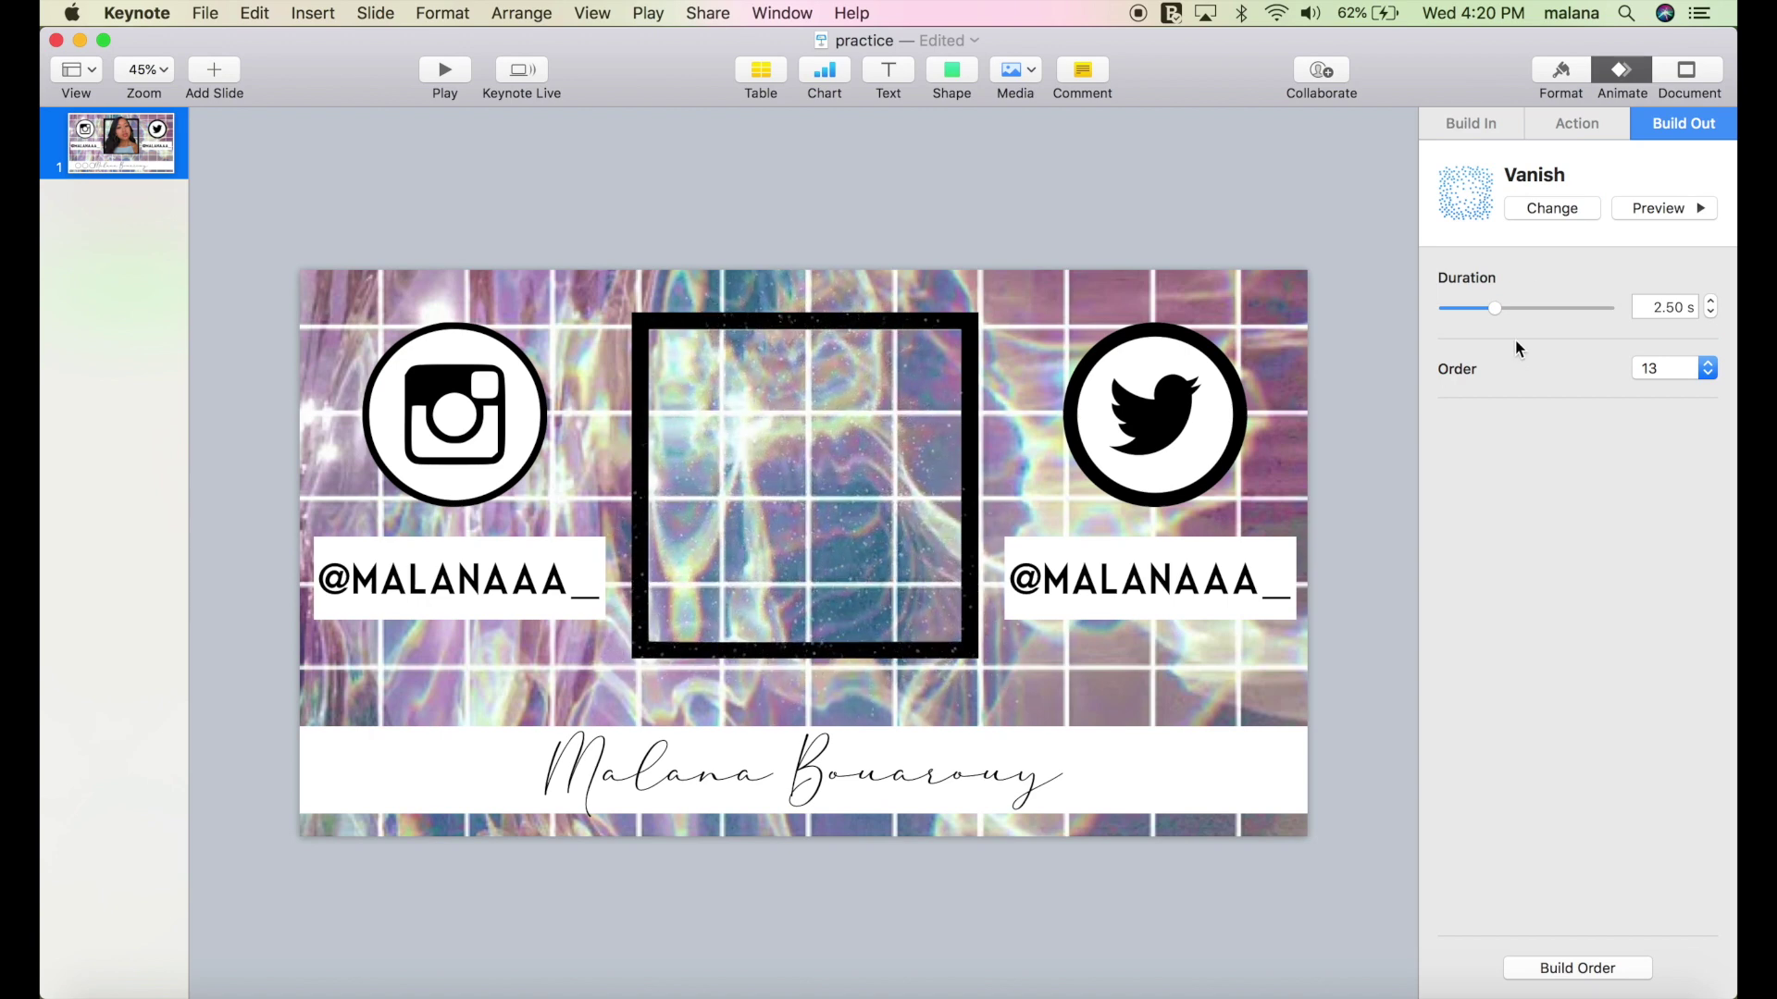
pyautogui.click(1538, 211)
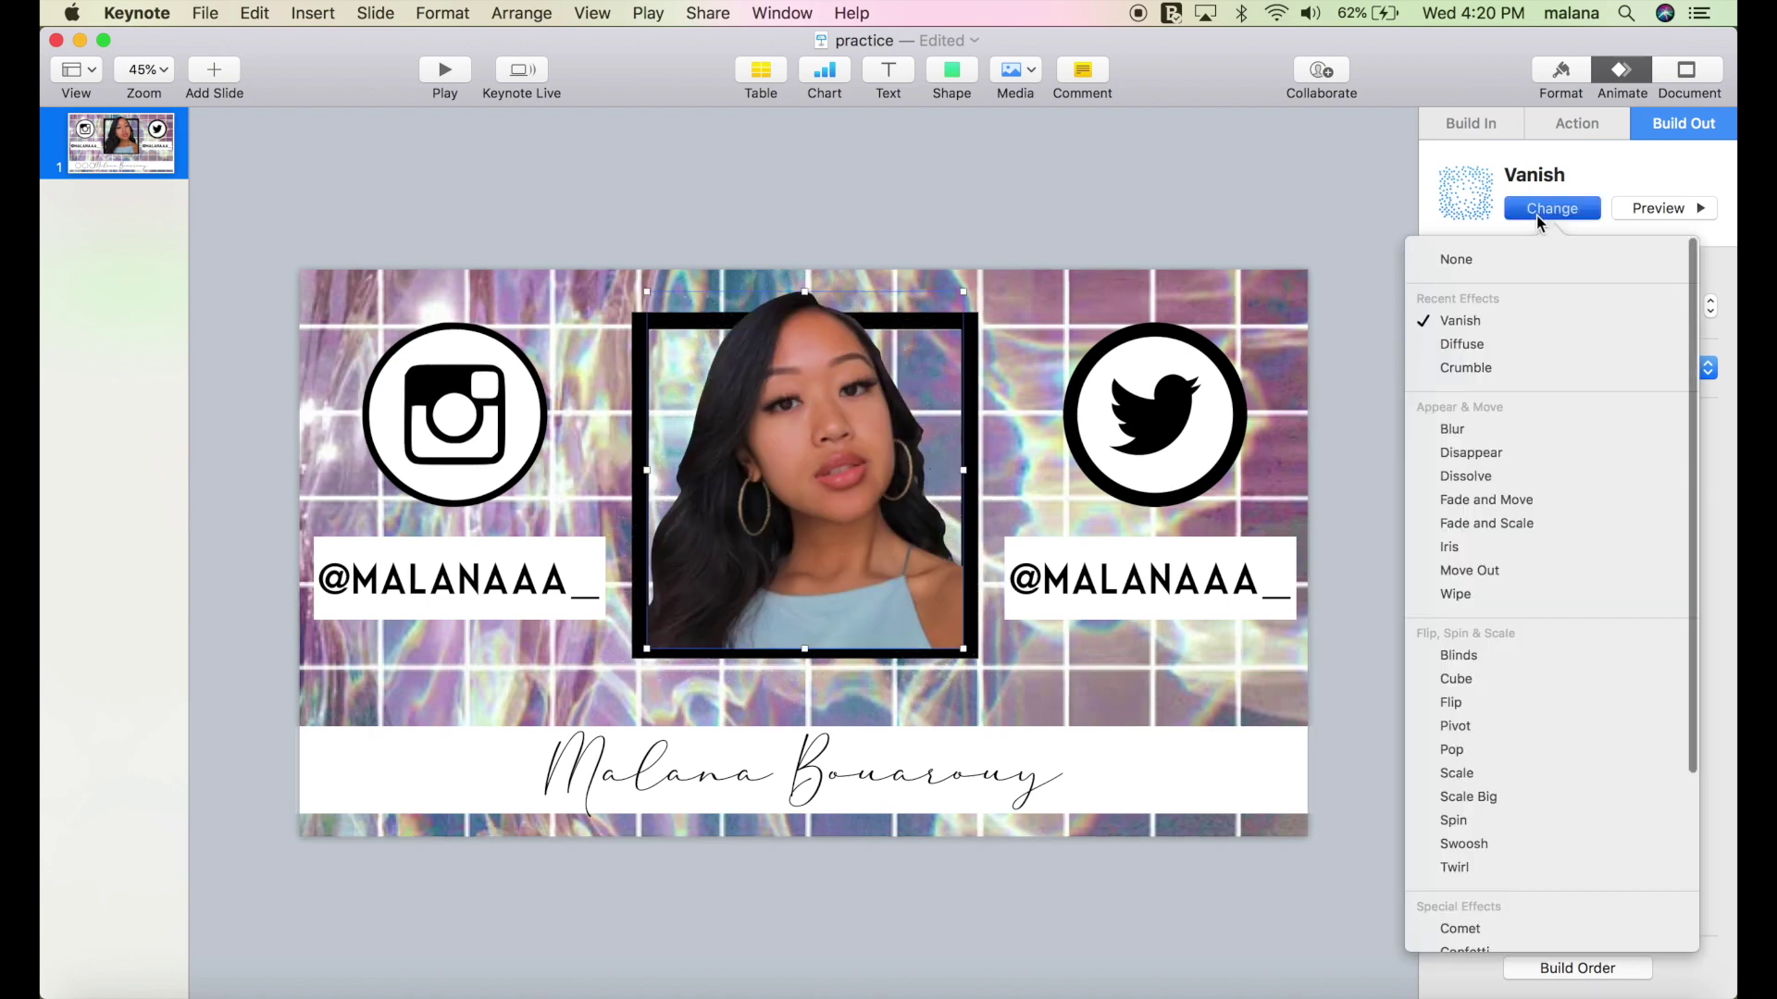
pyautogui.click(1479, 367)
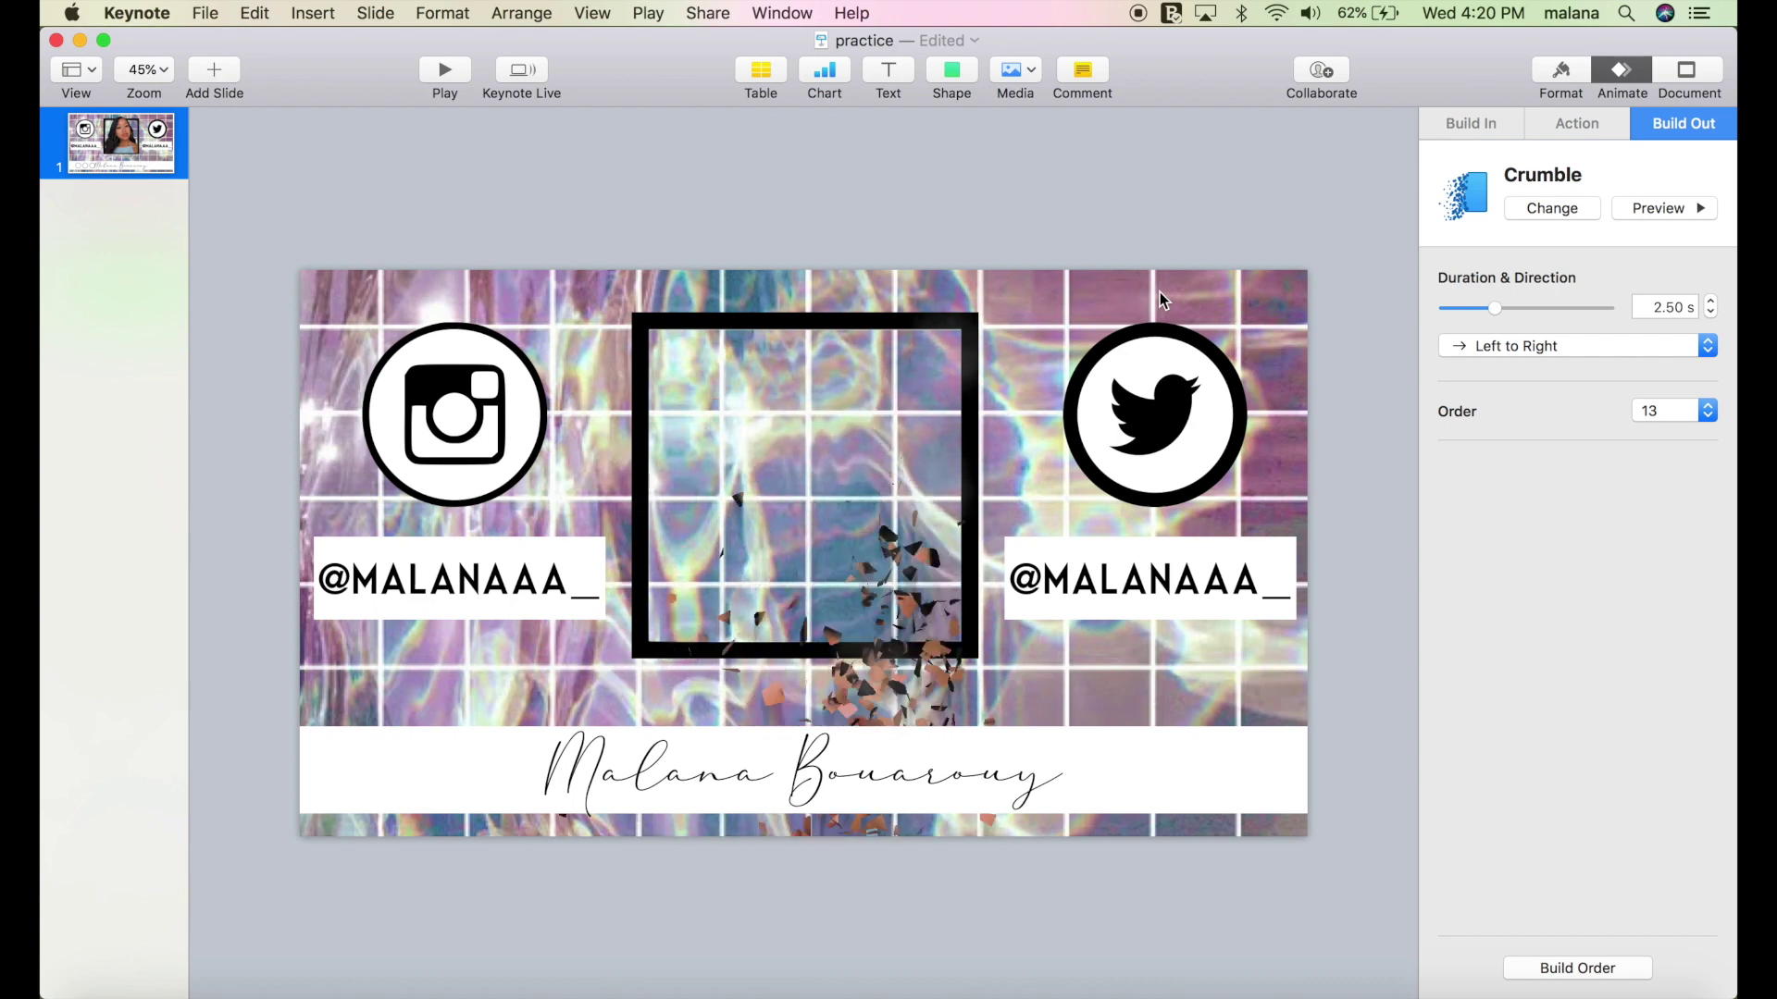
pyautogui.click(959, 325)
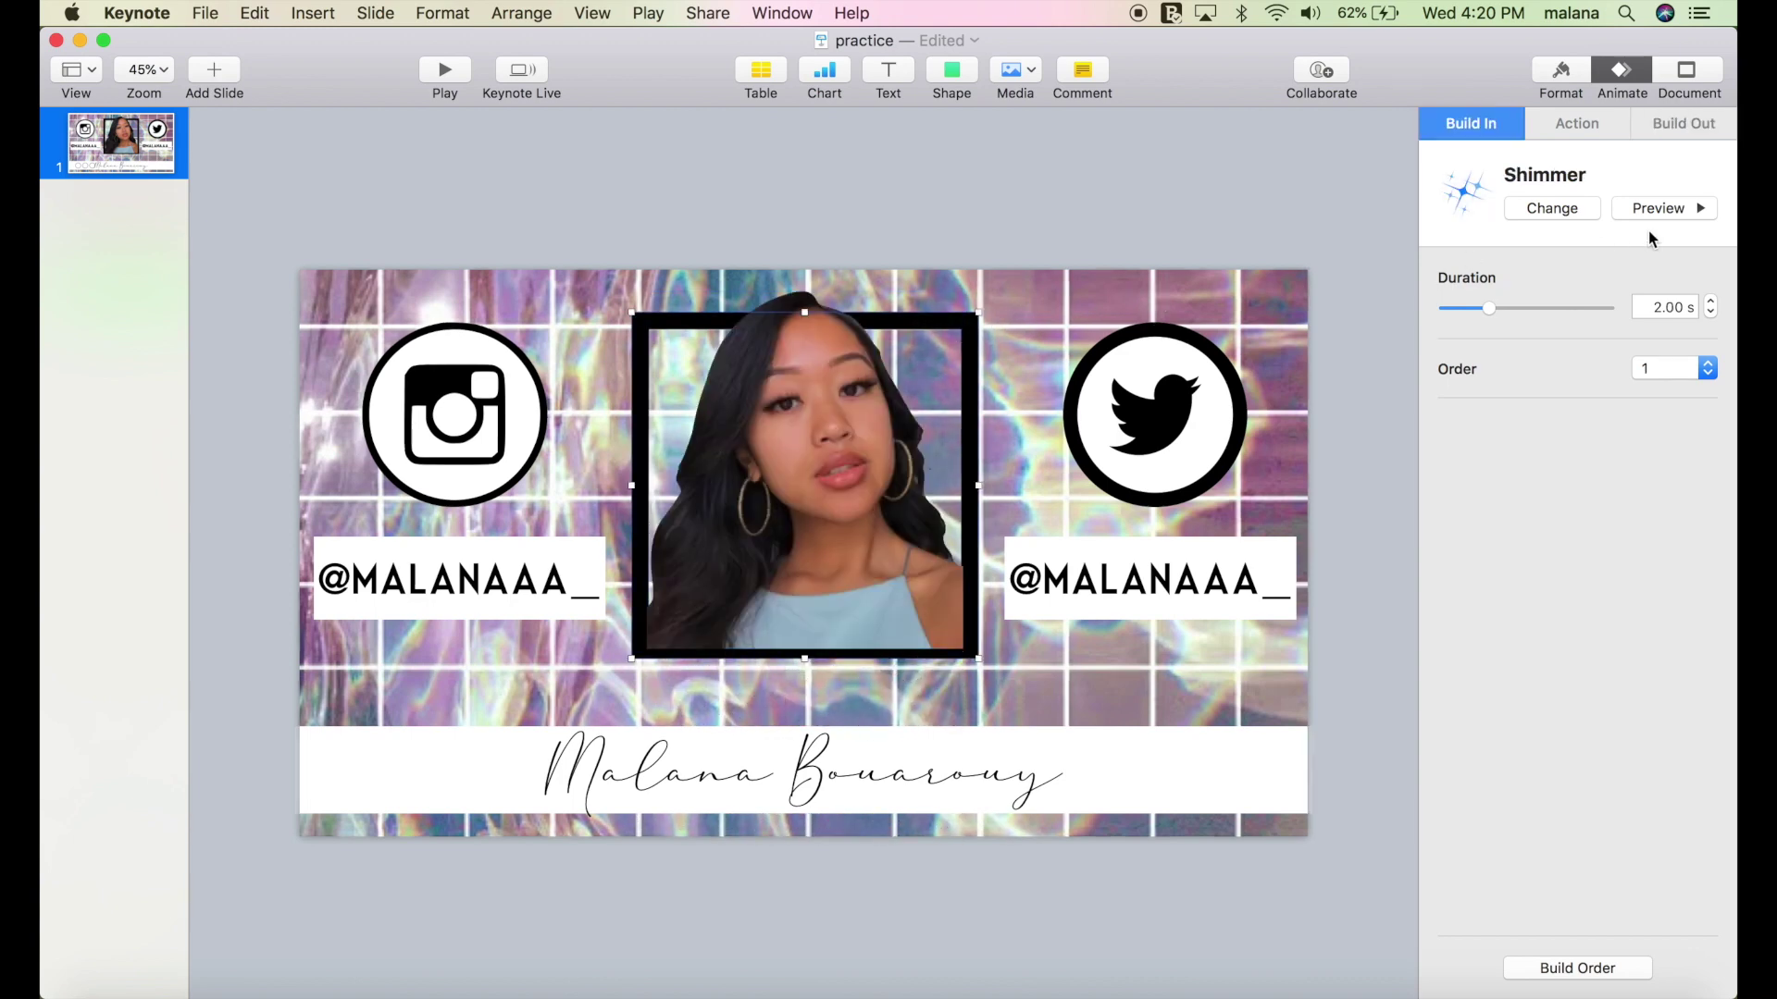
# Give the portrait's black frame image a Crumble build-out as build 14.
pyautogui.click(1690, 130)
pyautogui.click(1621, 203)
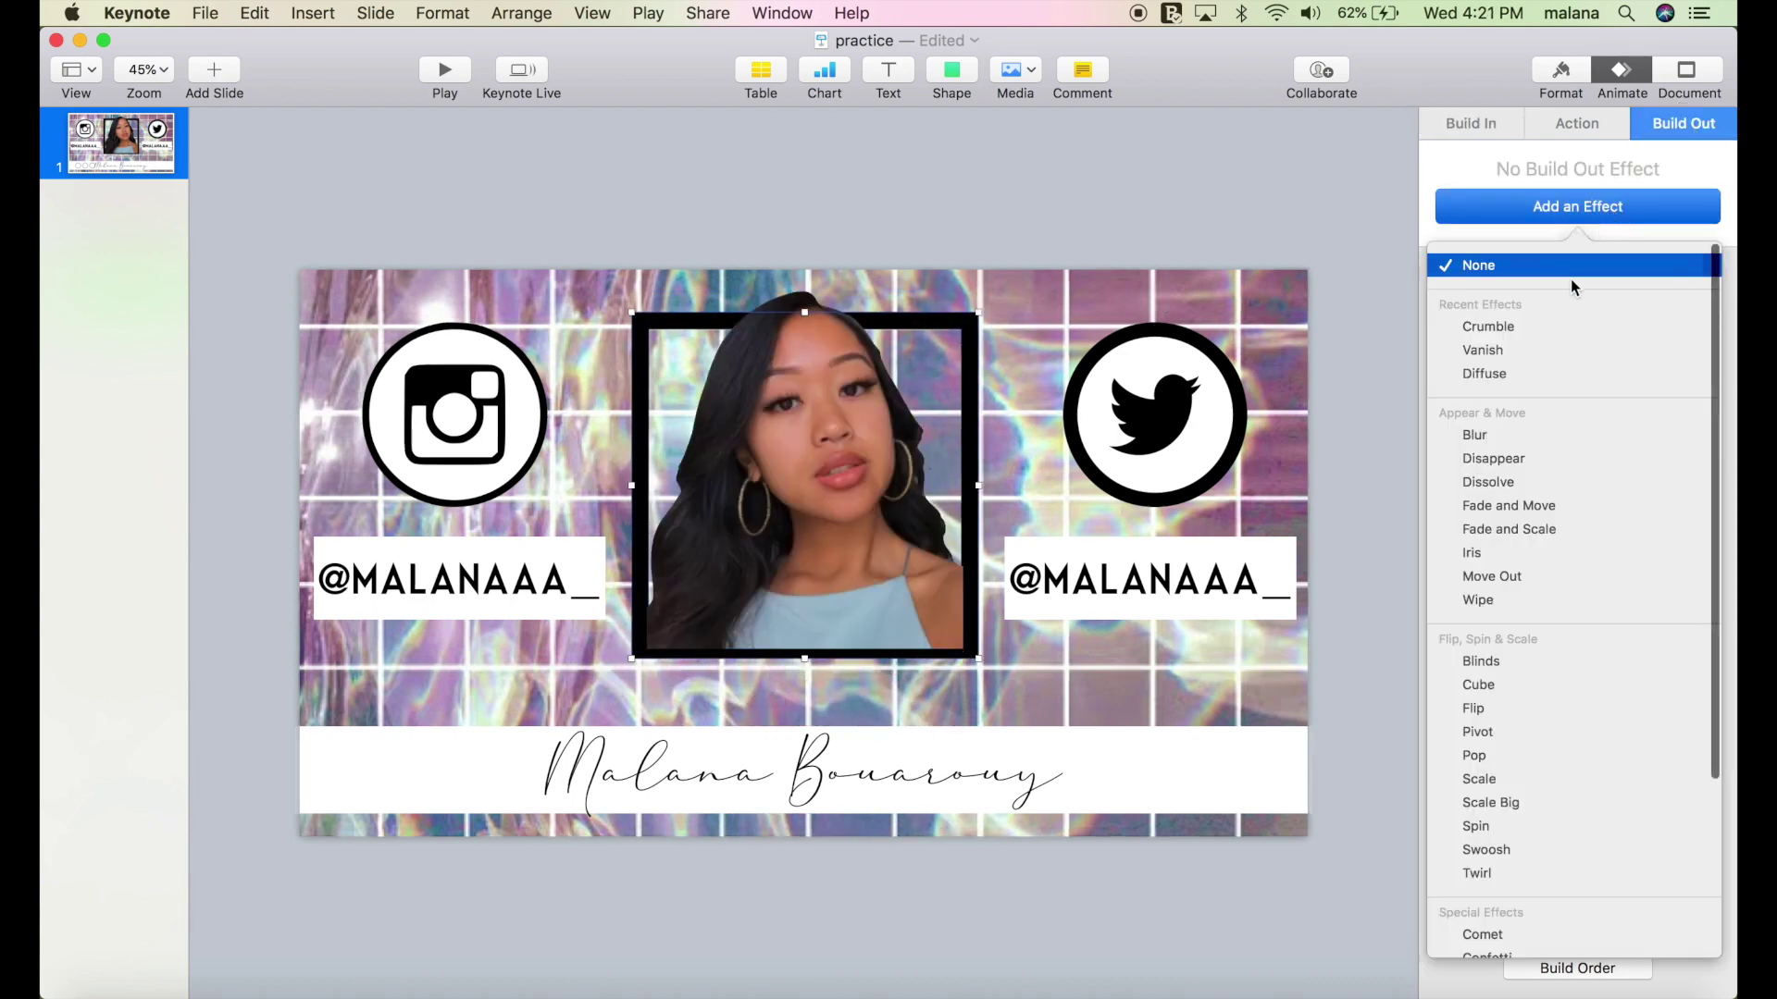
pyautogui.click(1566, 323)
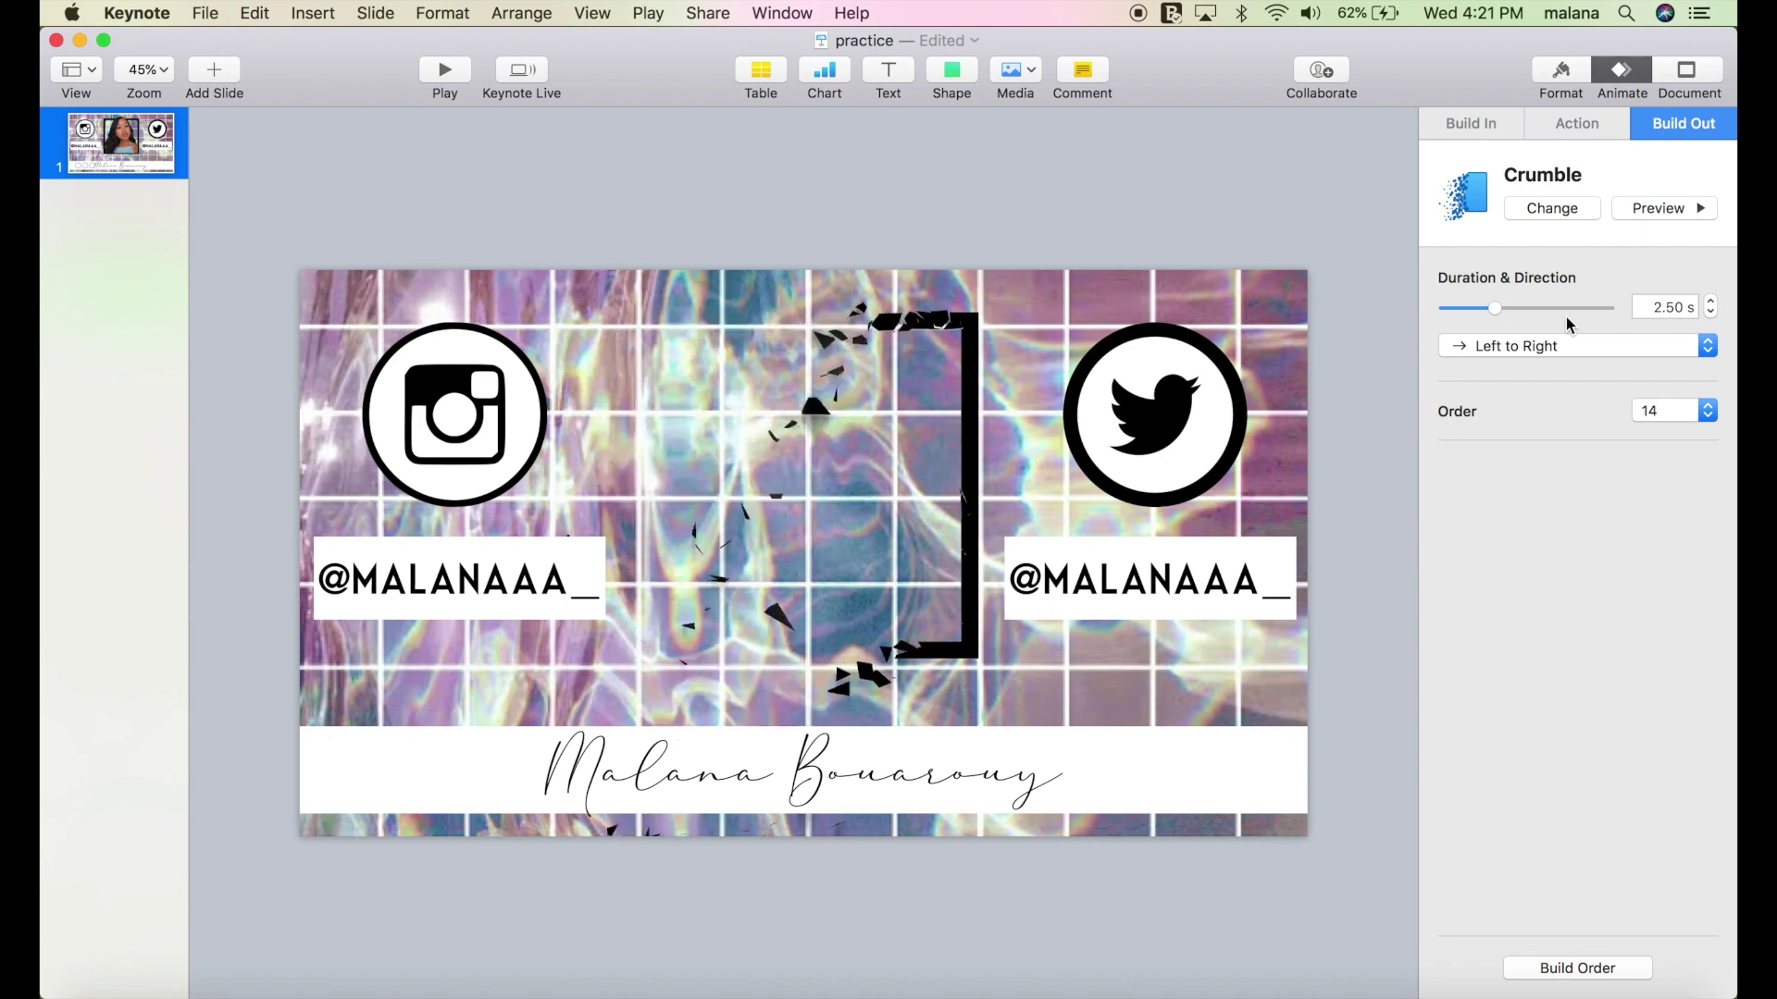
# Give the Twitter icon a Crumble build-out, keeping its Drop build-in.
pyautogui.click(1194, 404)
pyautogui.click(1562, 208)
pyautogui.click(1618, 163)
pyautogui.click(1696, 115)
pyautogui.click(1573, 206)
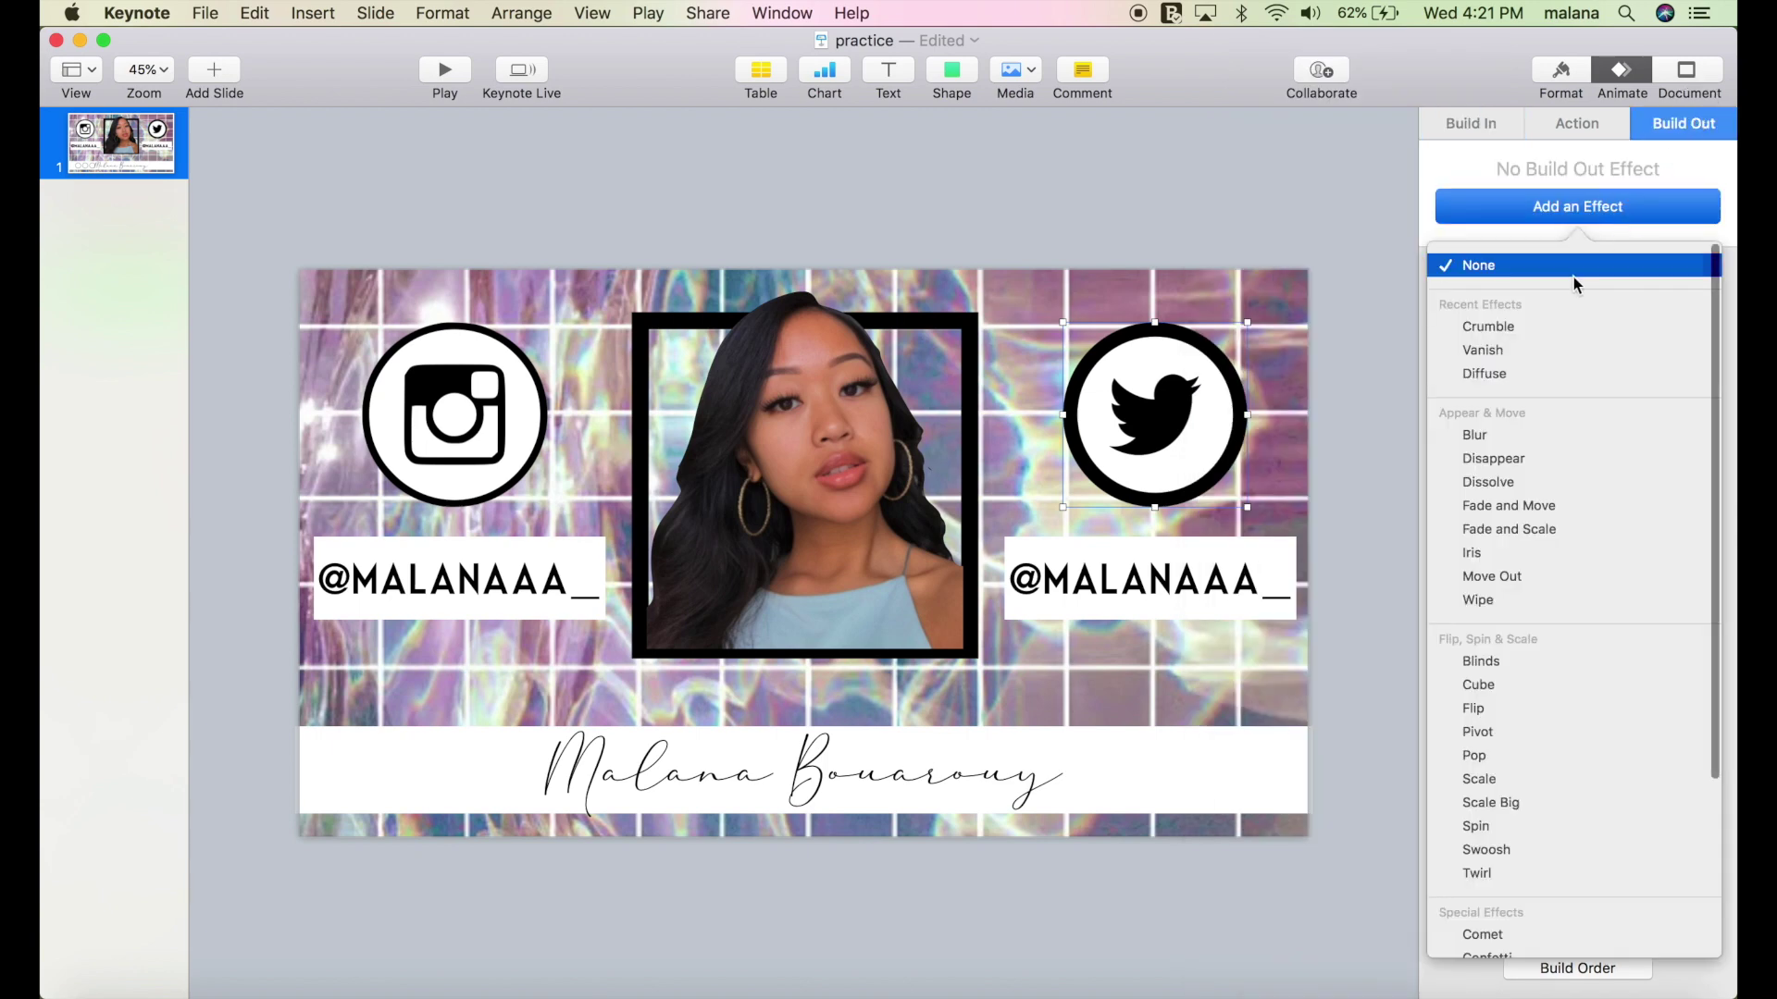
pyautogui.click(1546, 329)
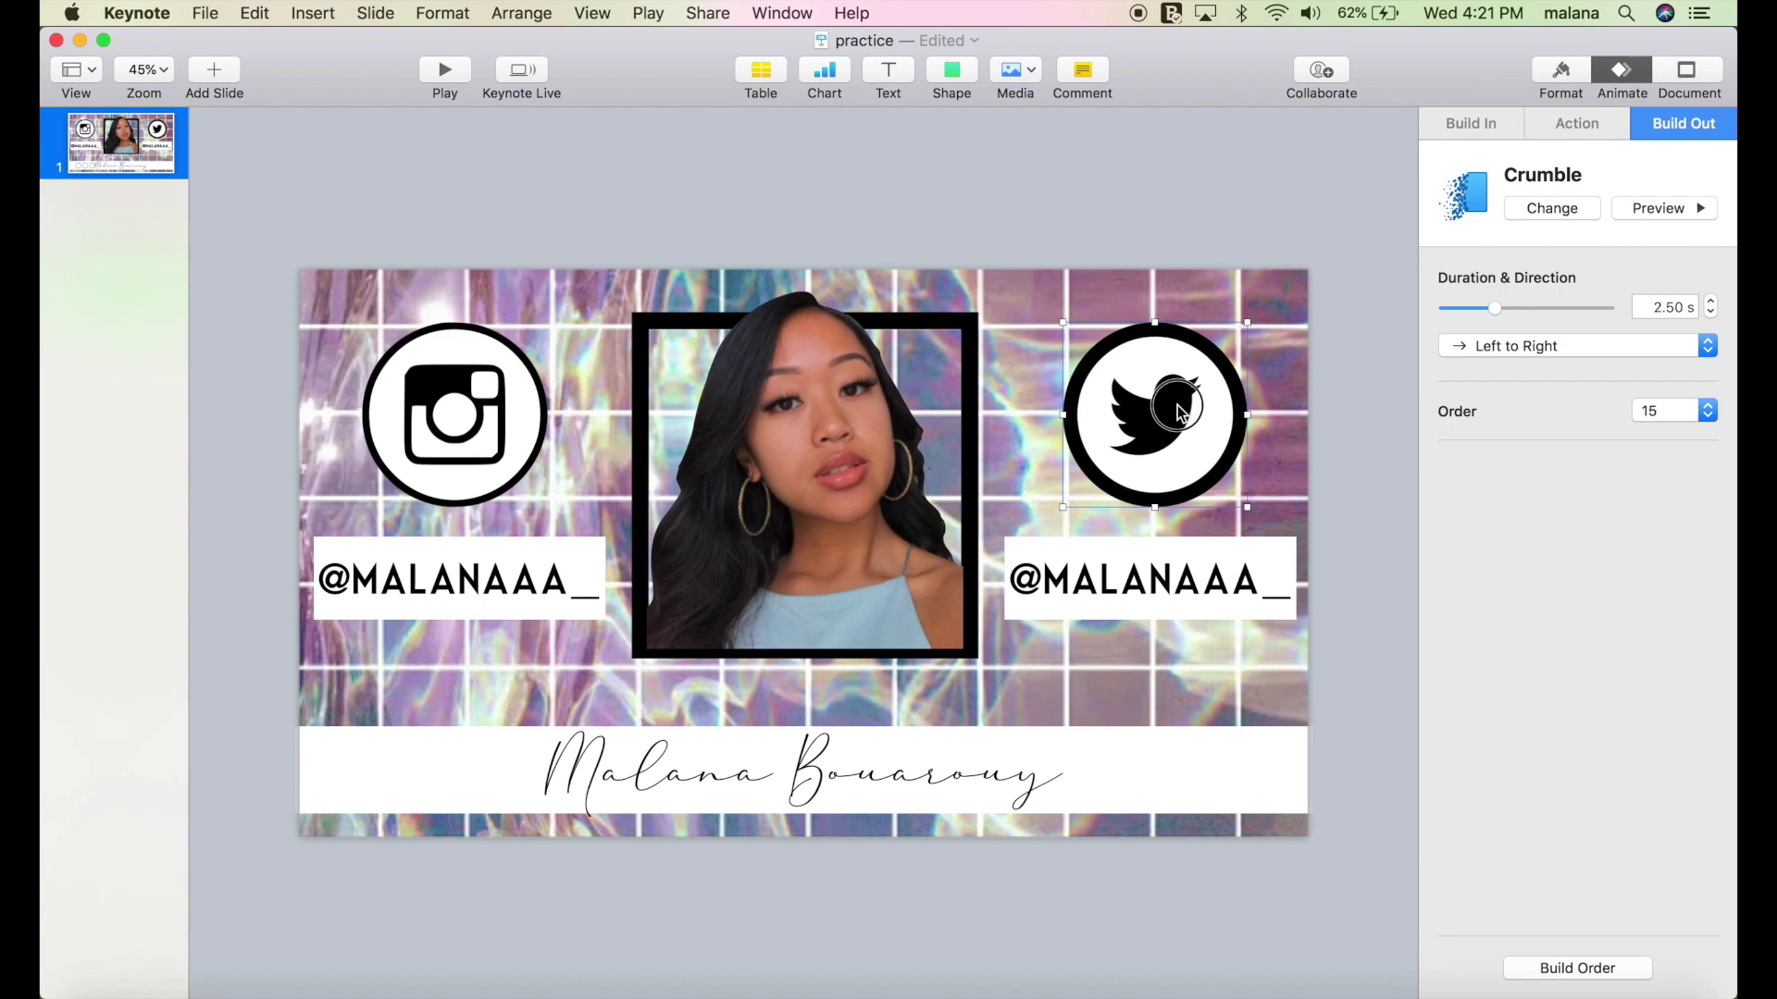
pyautogui.click(1205, 428)
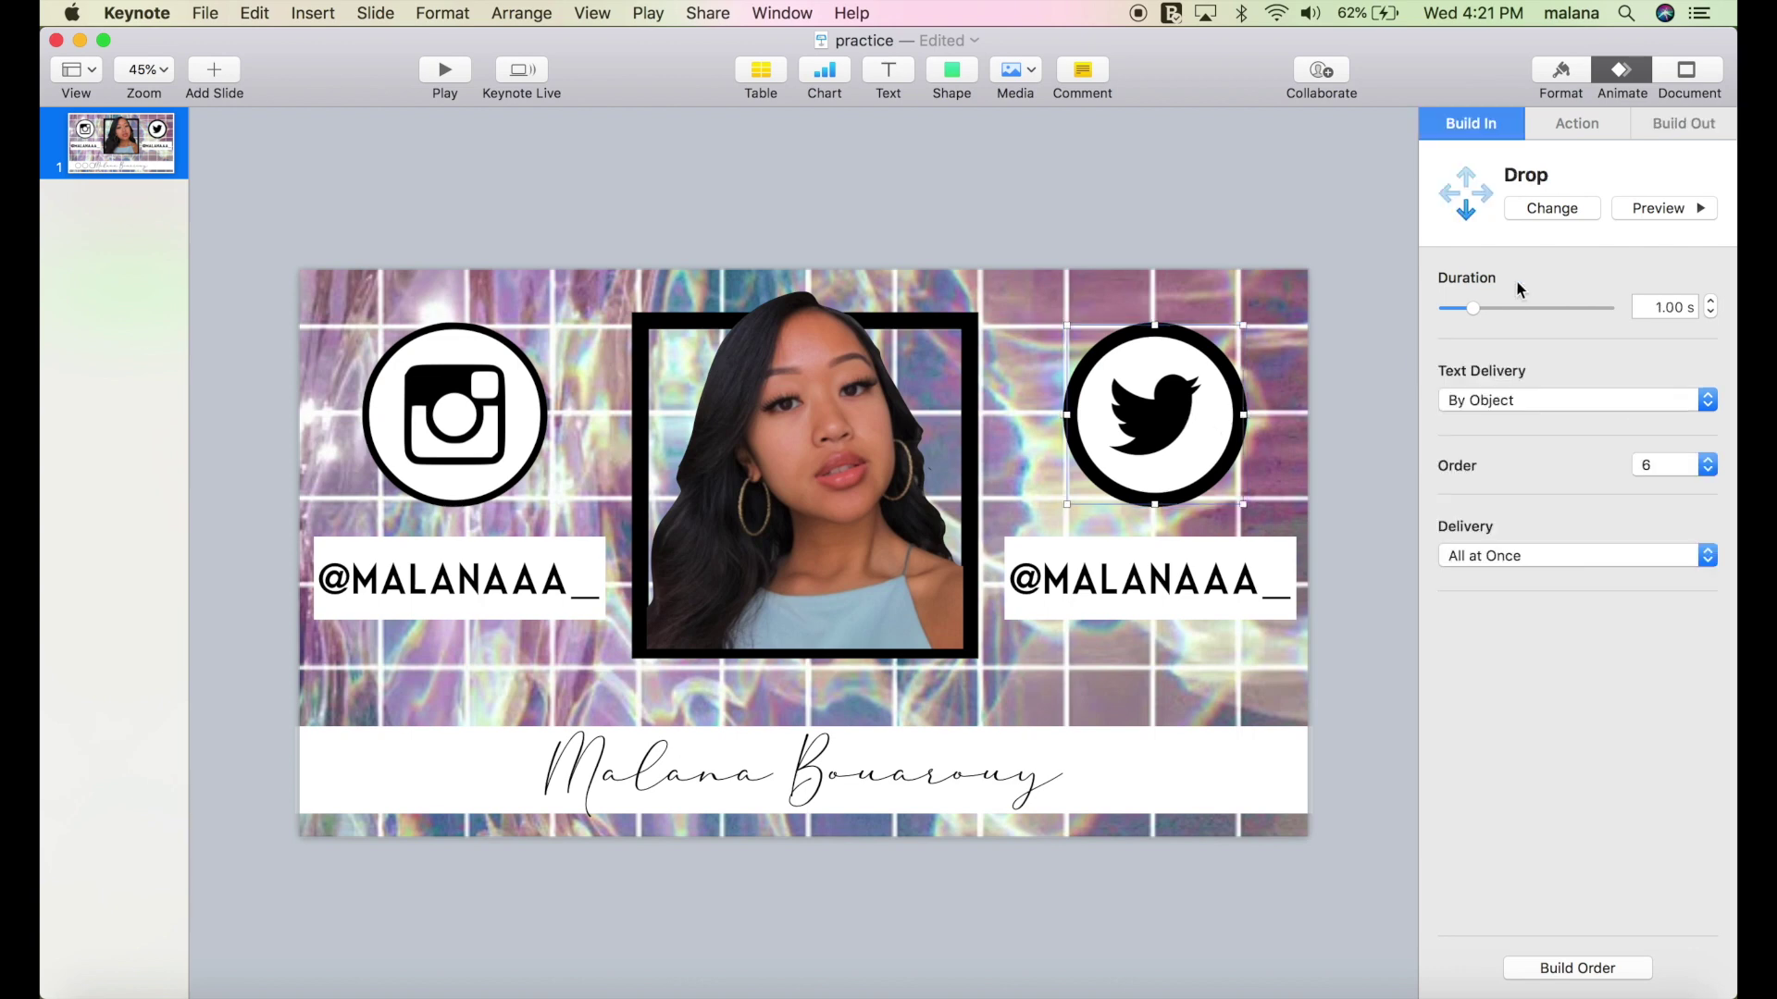
# Give the Twitter circle, Instagram icon and Instagram circle Crumble build-outs.
pyautogui.click(1689, 133)
pyautogui.click(1663, 204)
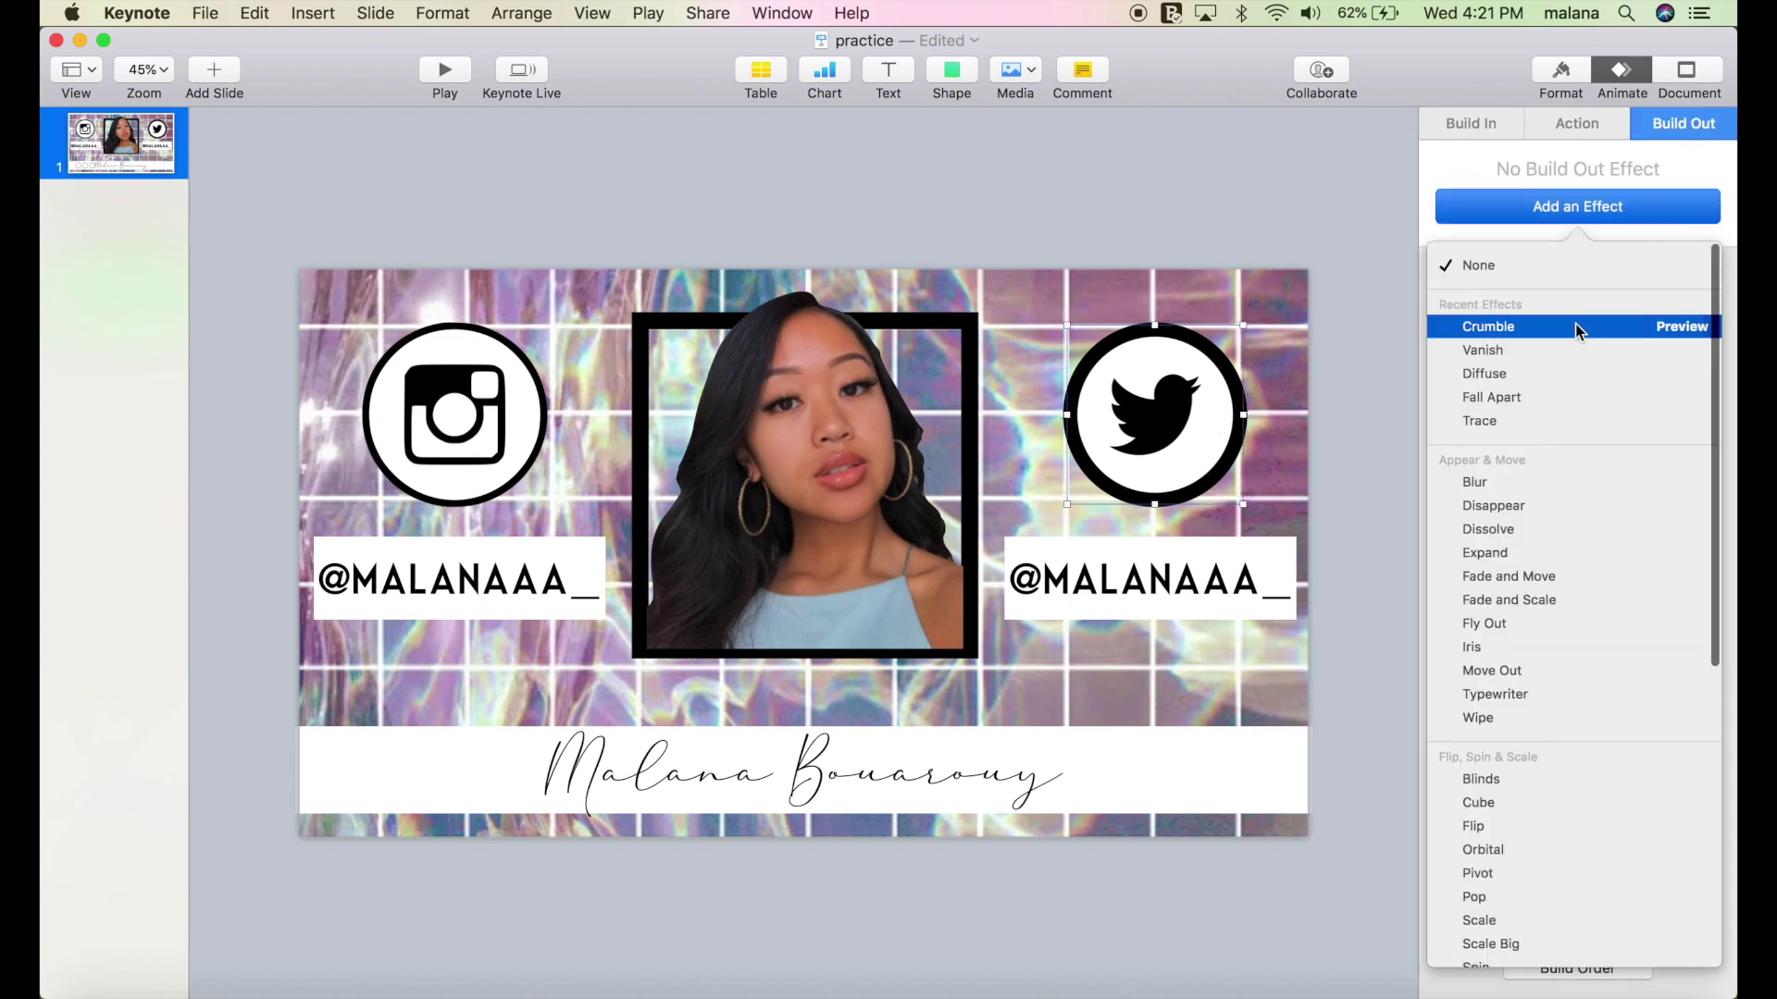
pyautogui.click(1575, 326)
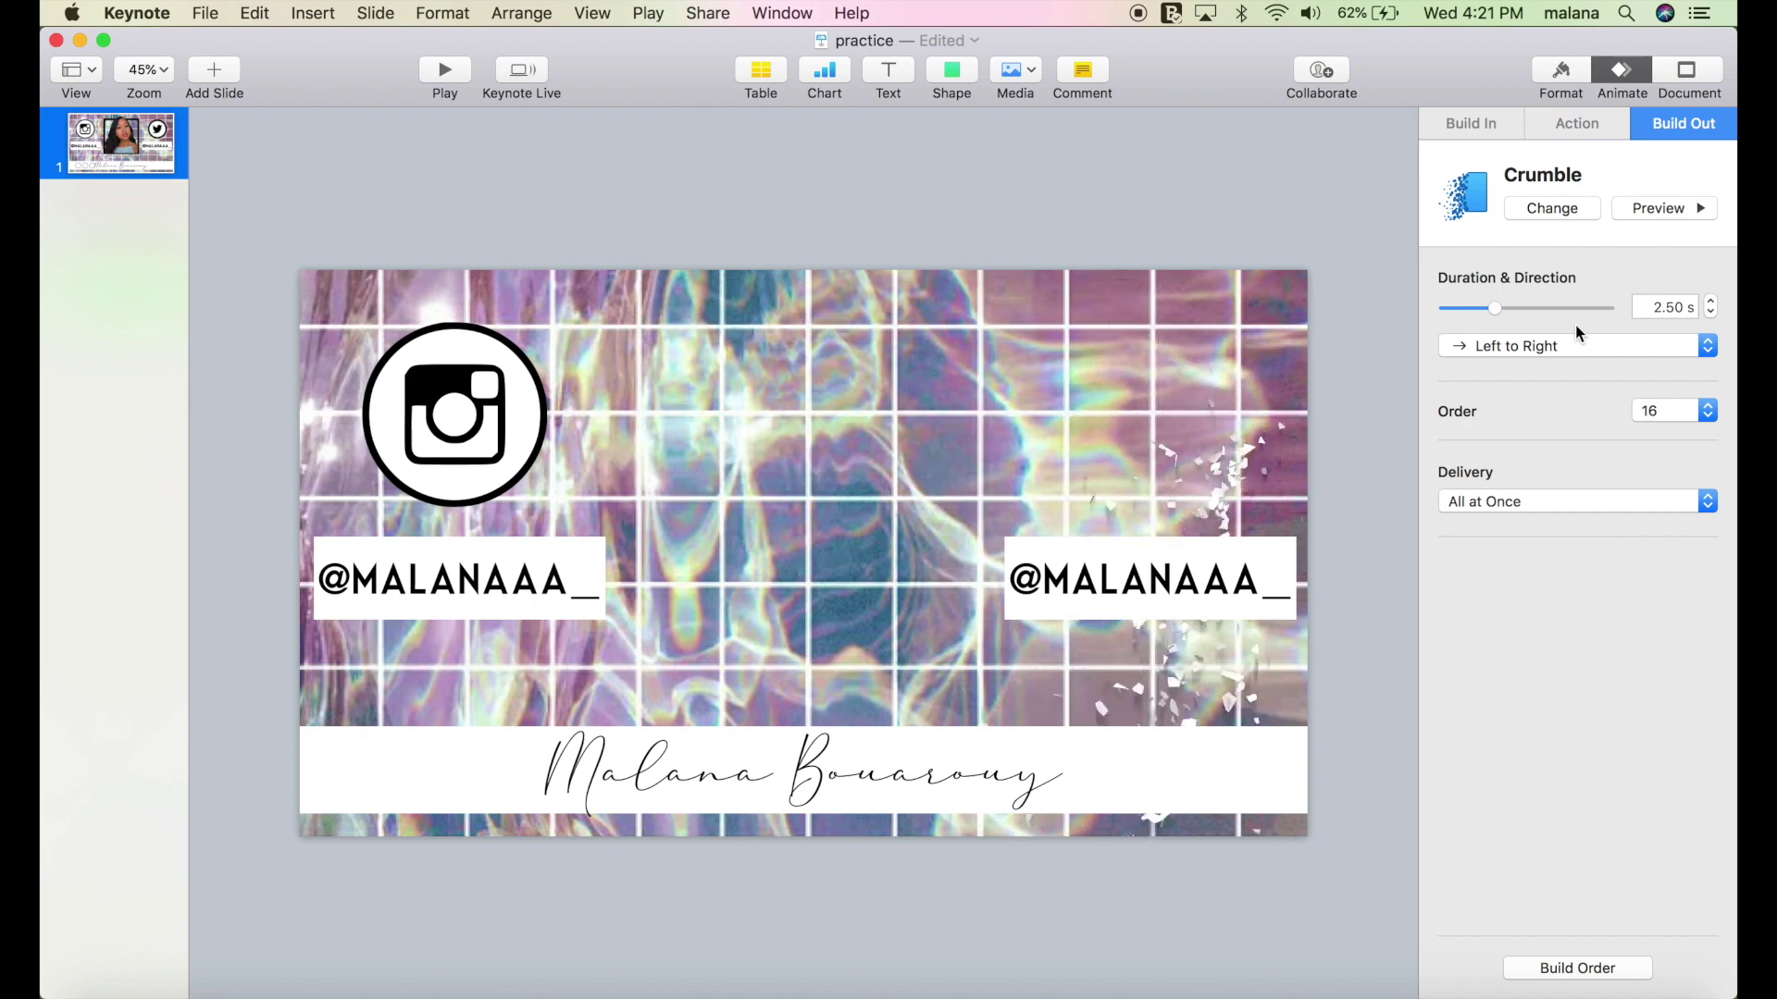
pyautogui.click(530, 418)
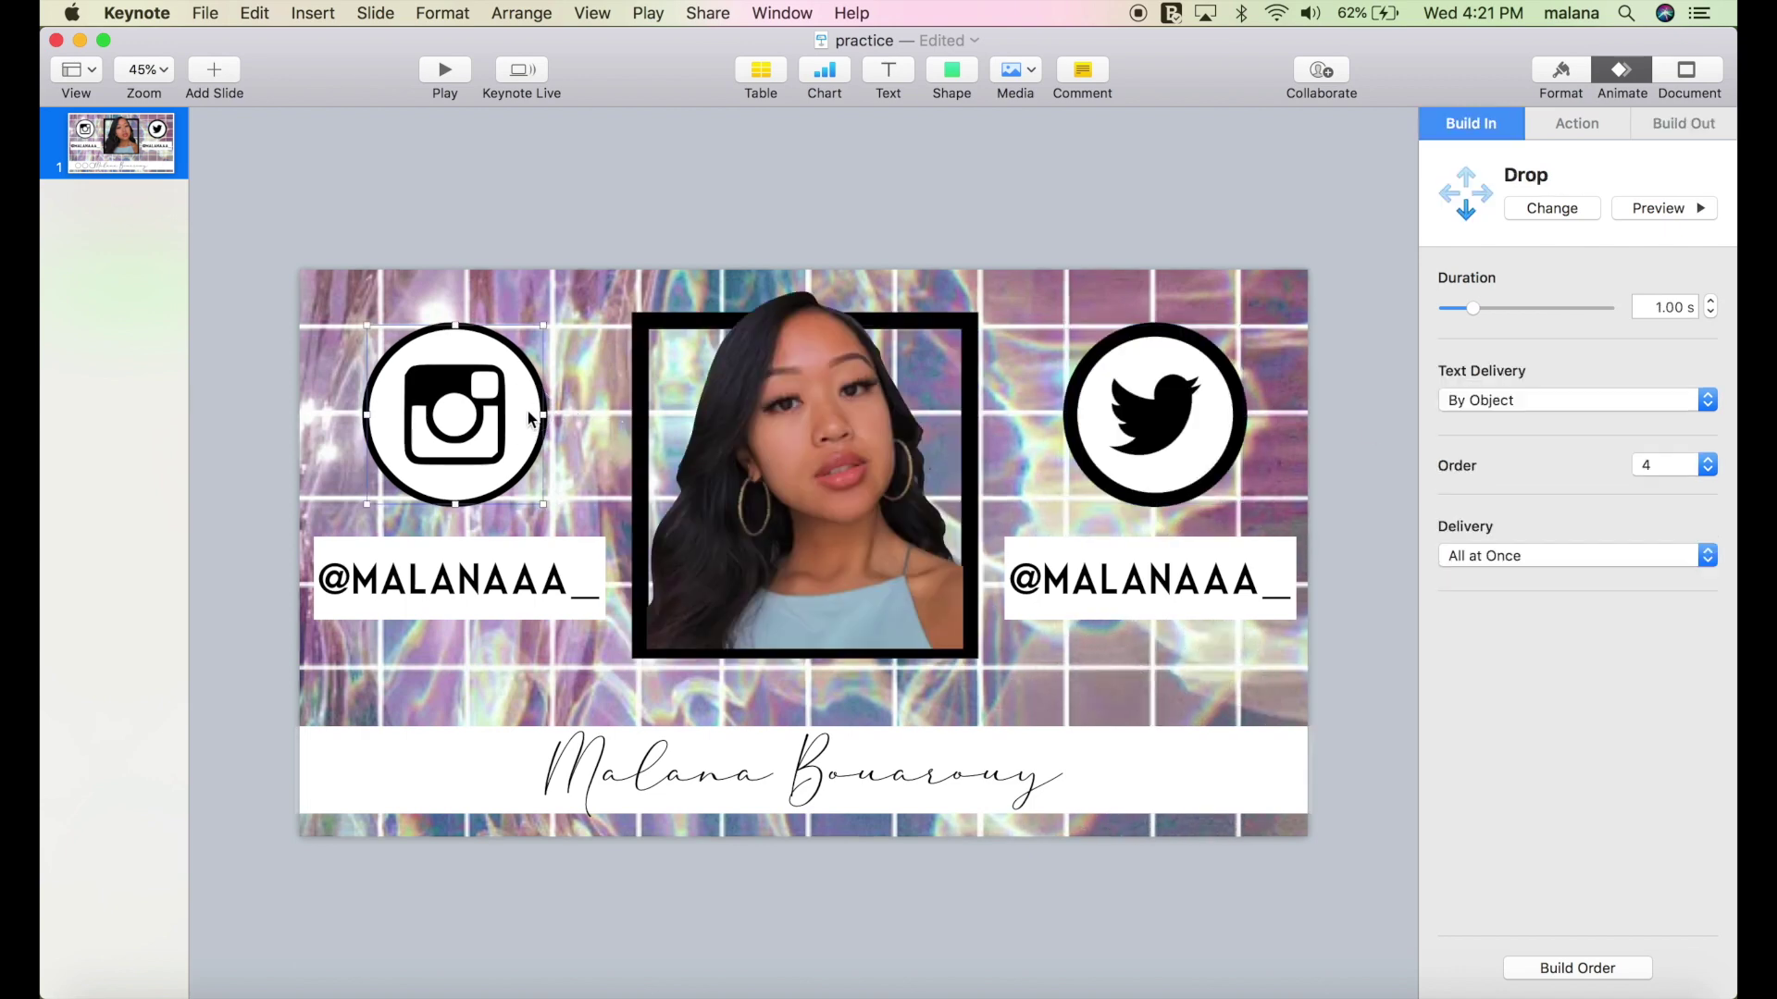
pyautogui.click(1679, 123)
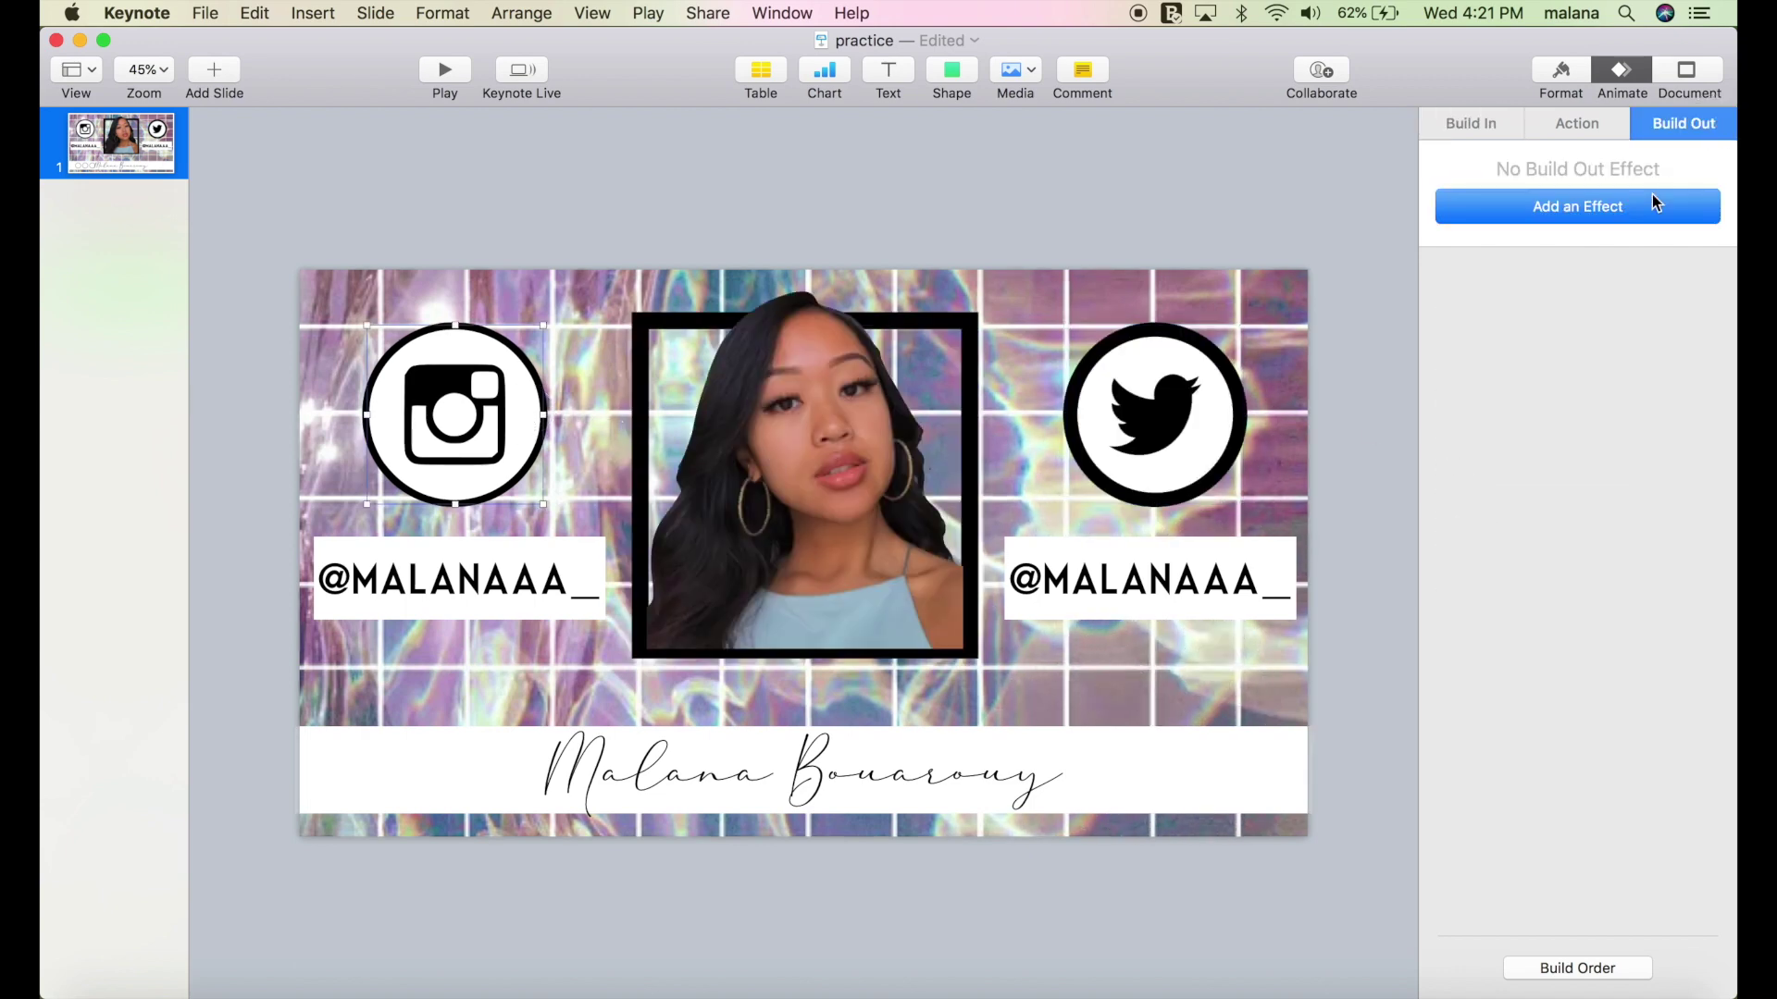
pyautogui.click(1607, 207)
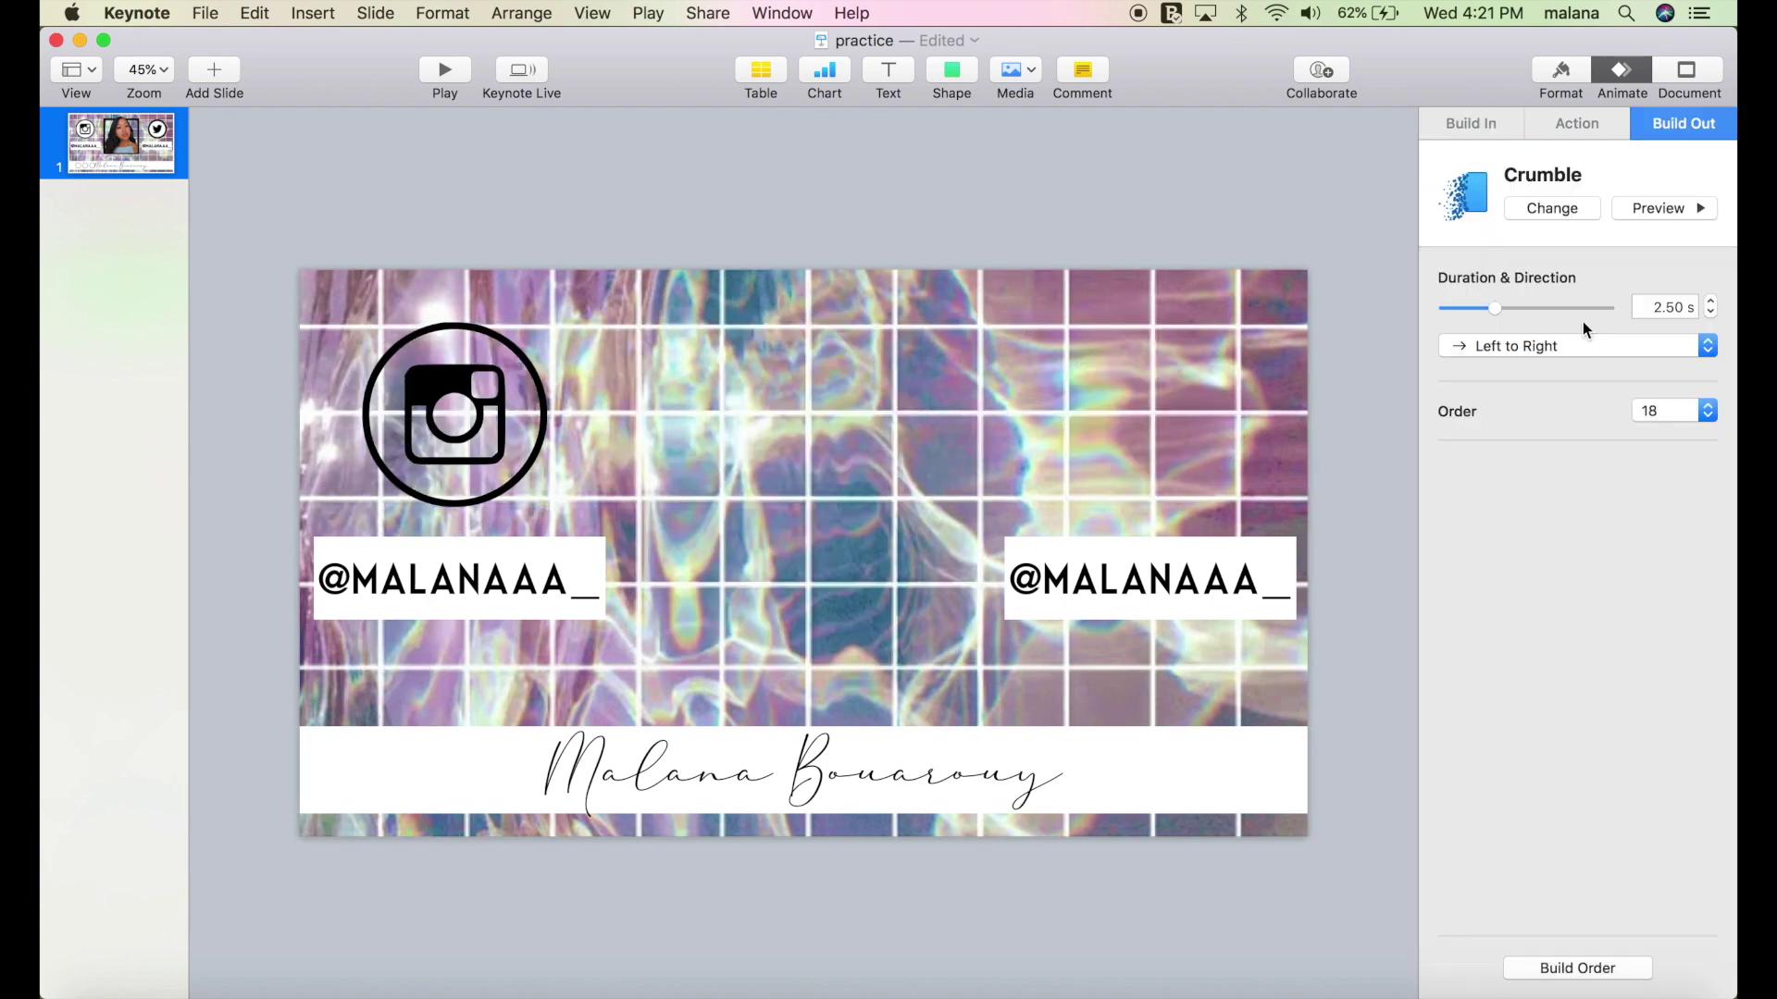
pyautogui.click(588, 568)
pyautogui.click(1678, 124)
pyautogui.click(1577, 207)
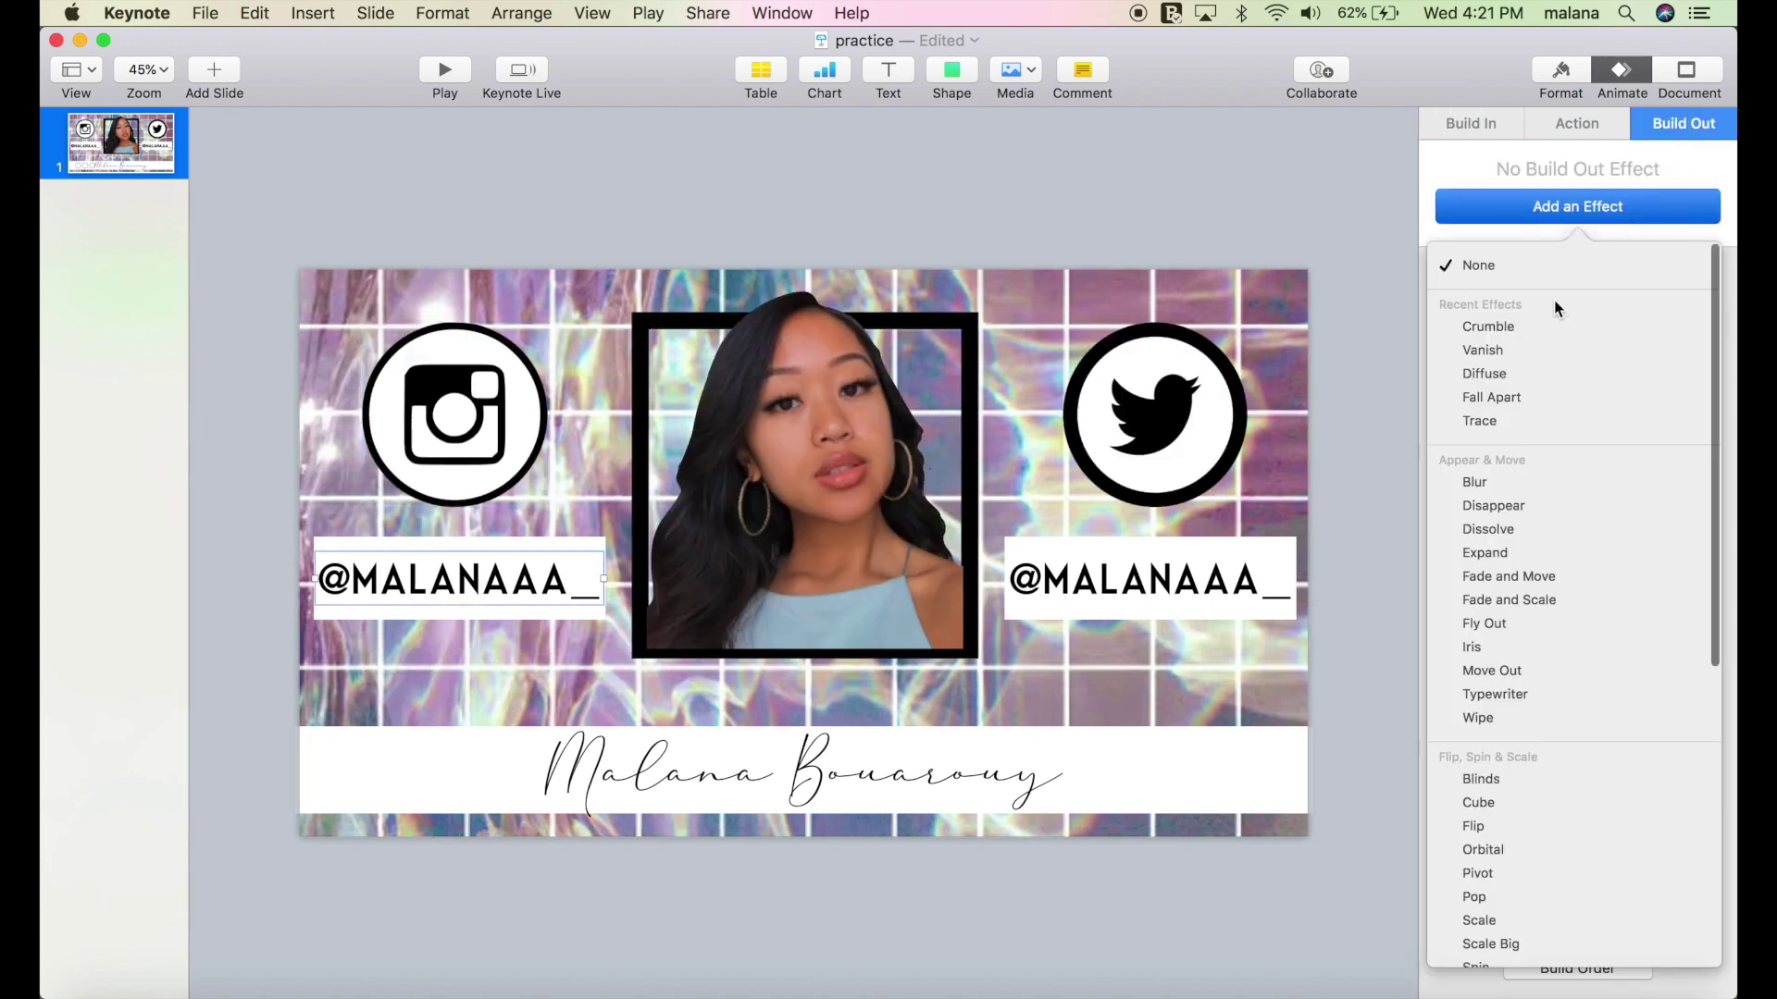
pyautogui.click(1479, 324)
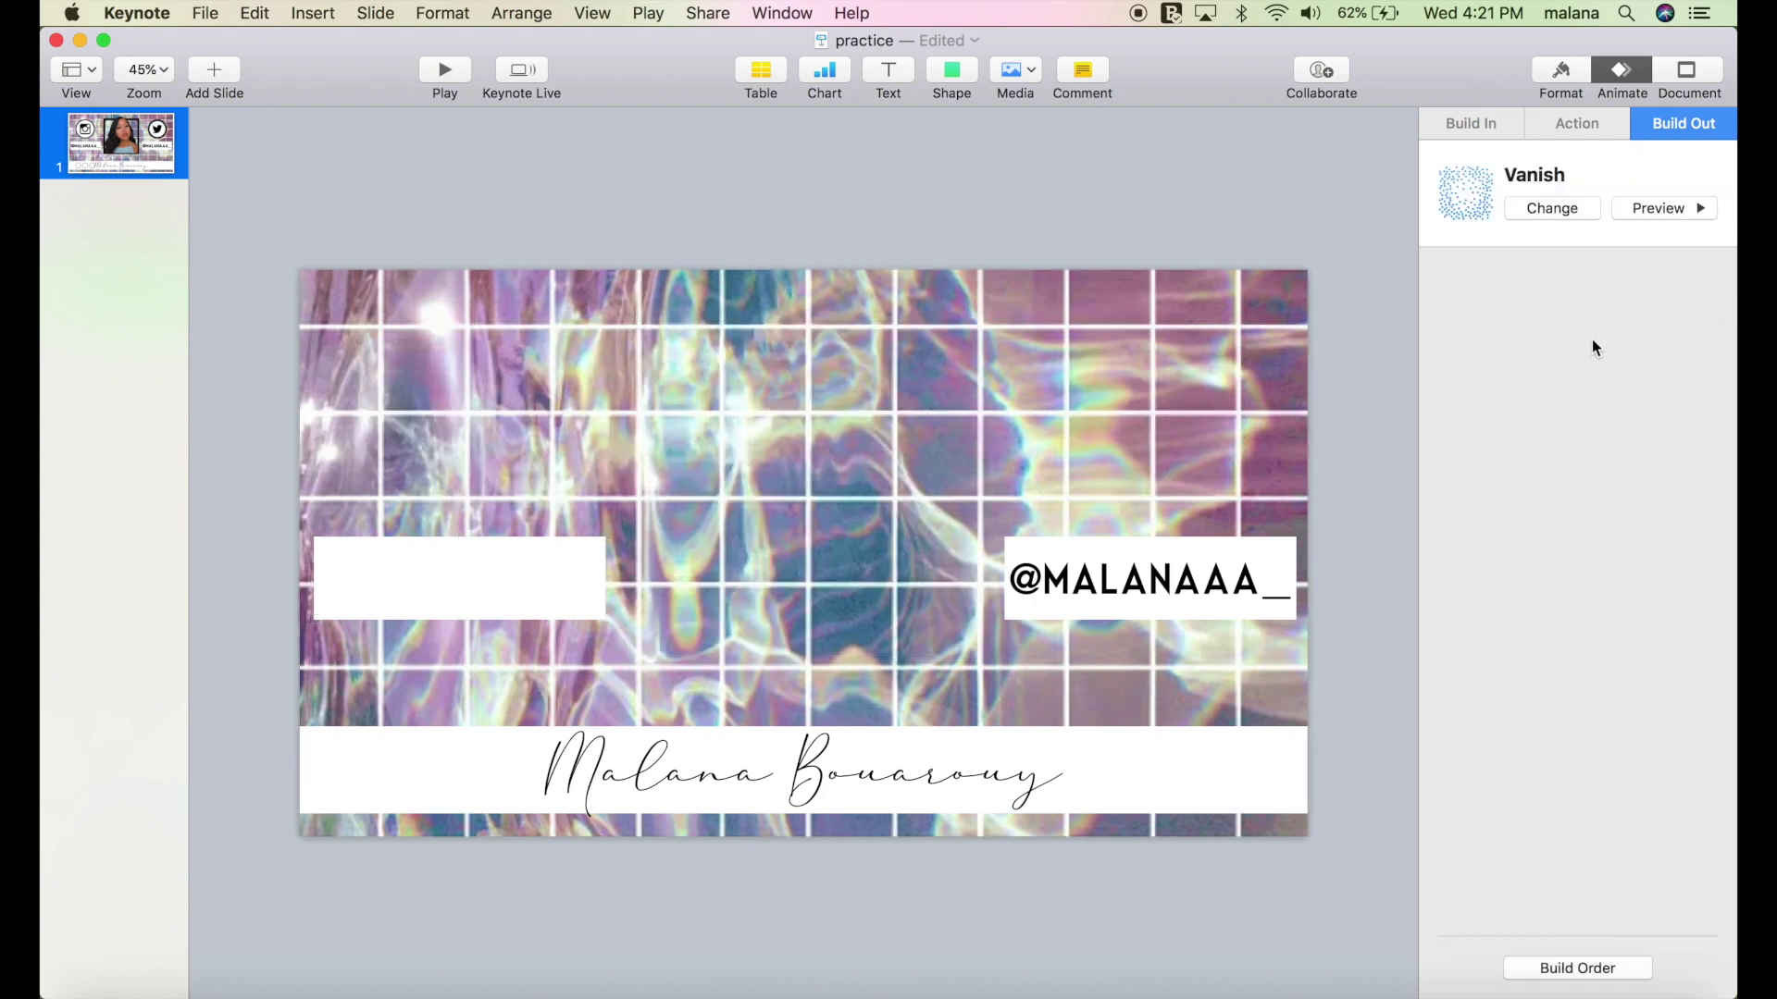
pyautogui.click(1584, 213)
pyautogui.click(1466, 344)
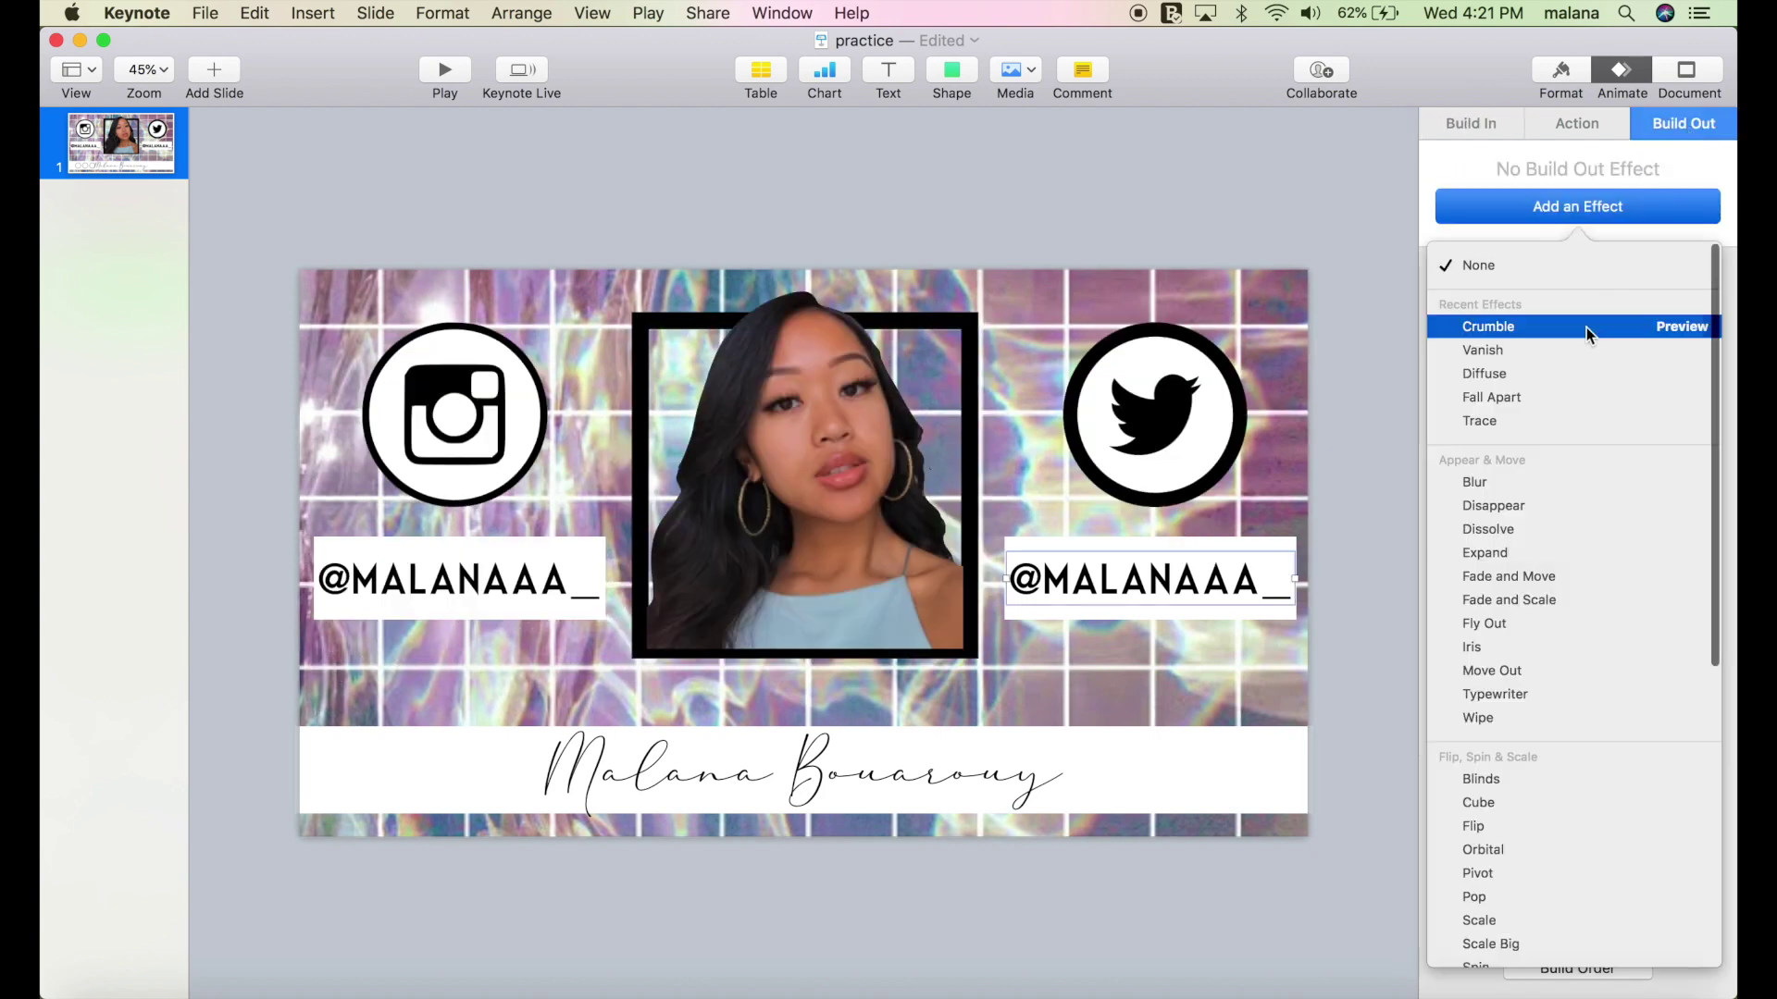
pyautogui.click(1471, 325)
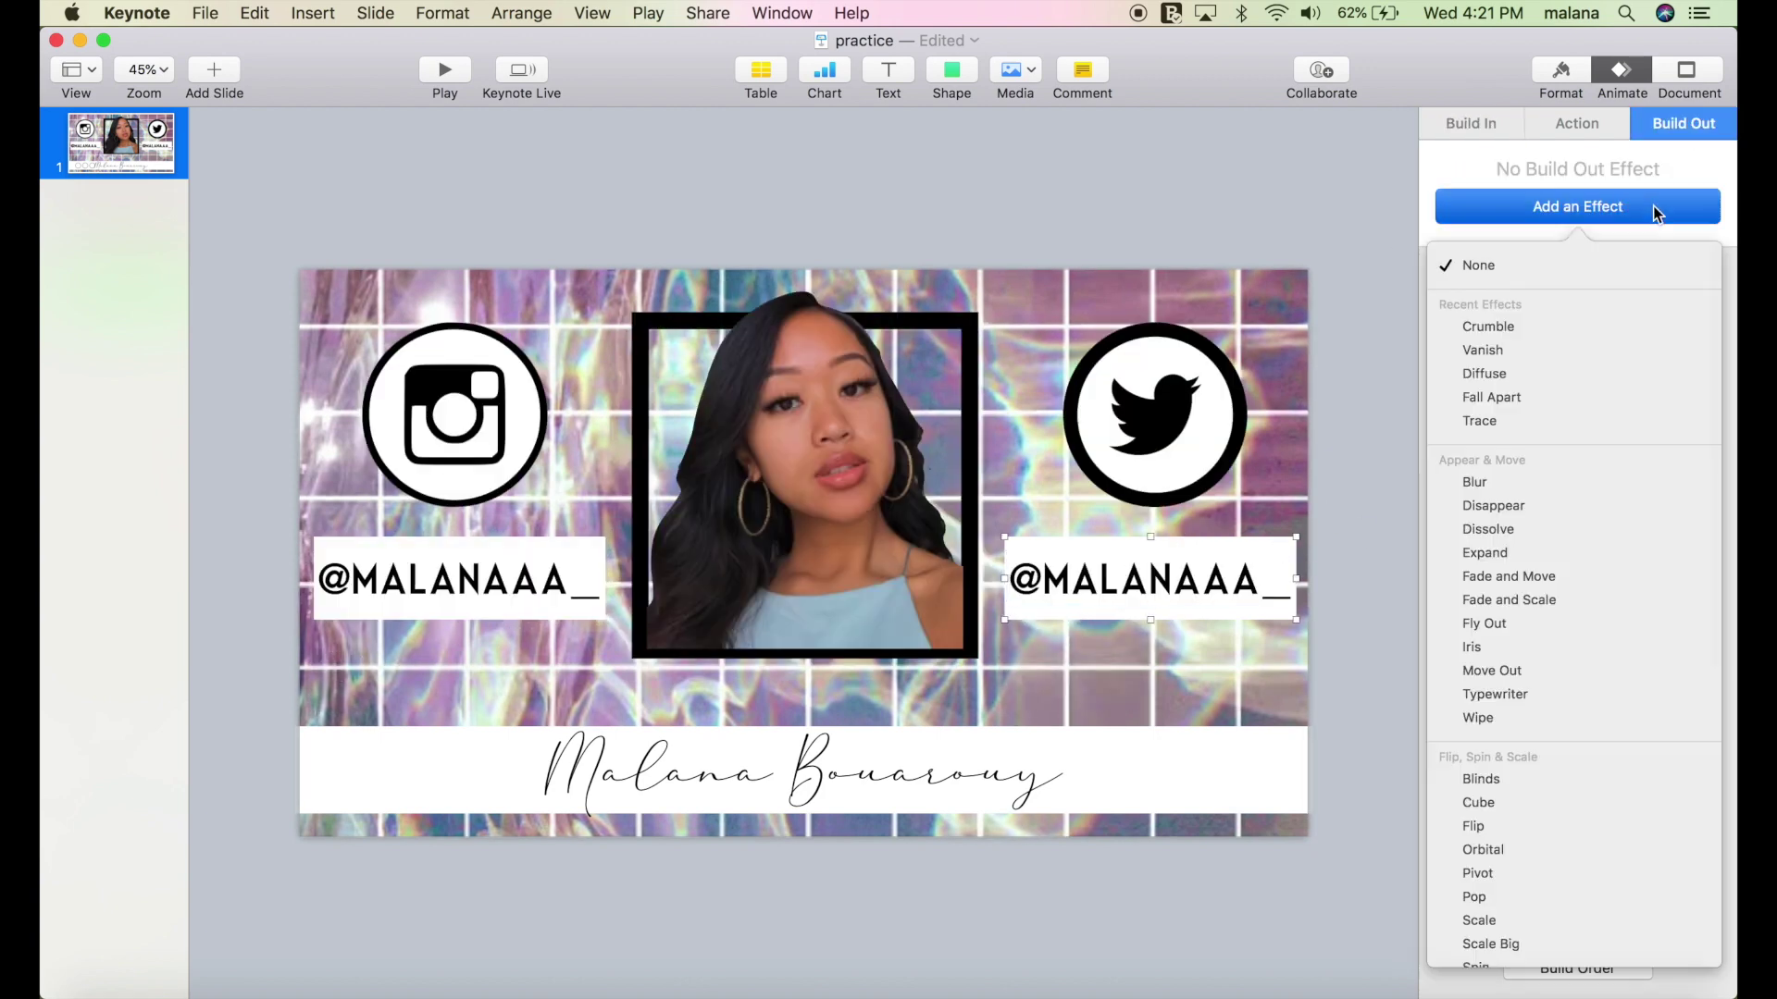
pyautogui.click(1481, 326)
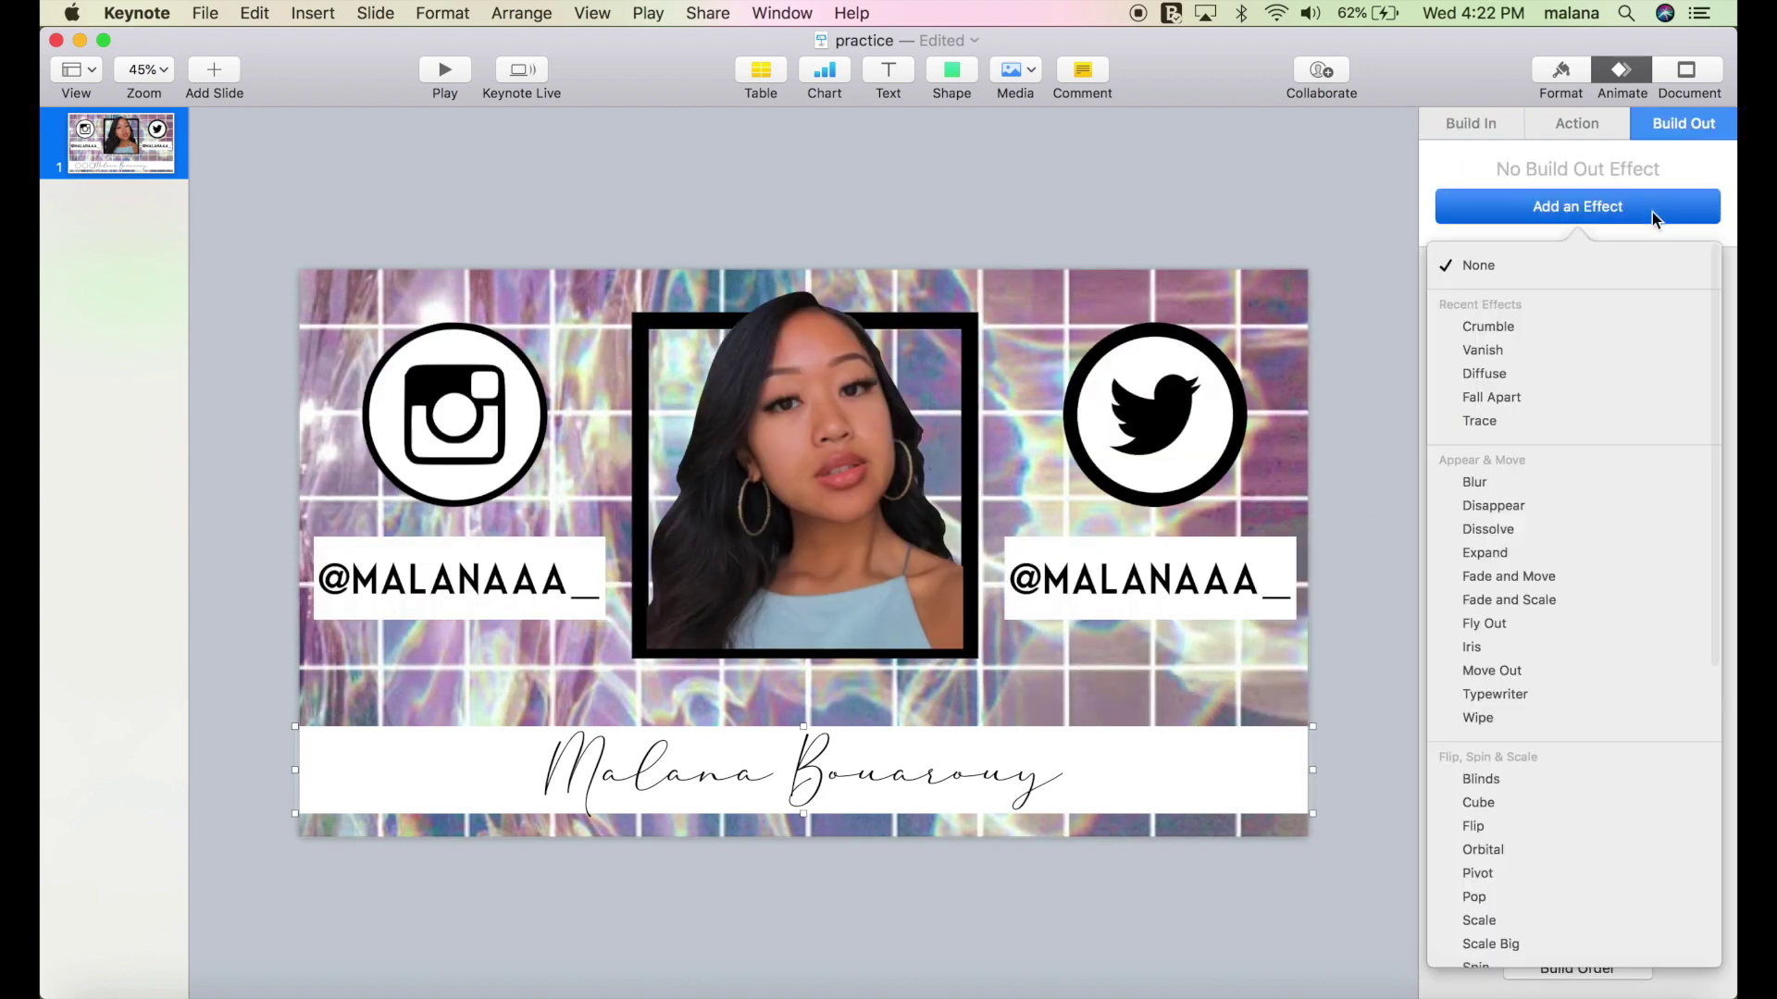
# Add Crumble exits to the last shape and name text, and start build 13 after build 12.
pyautogui.click(1579, 326)
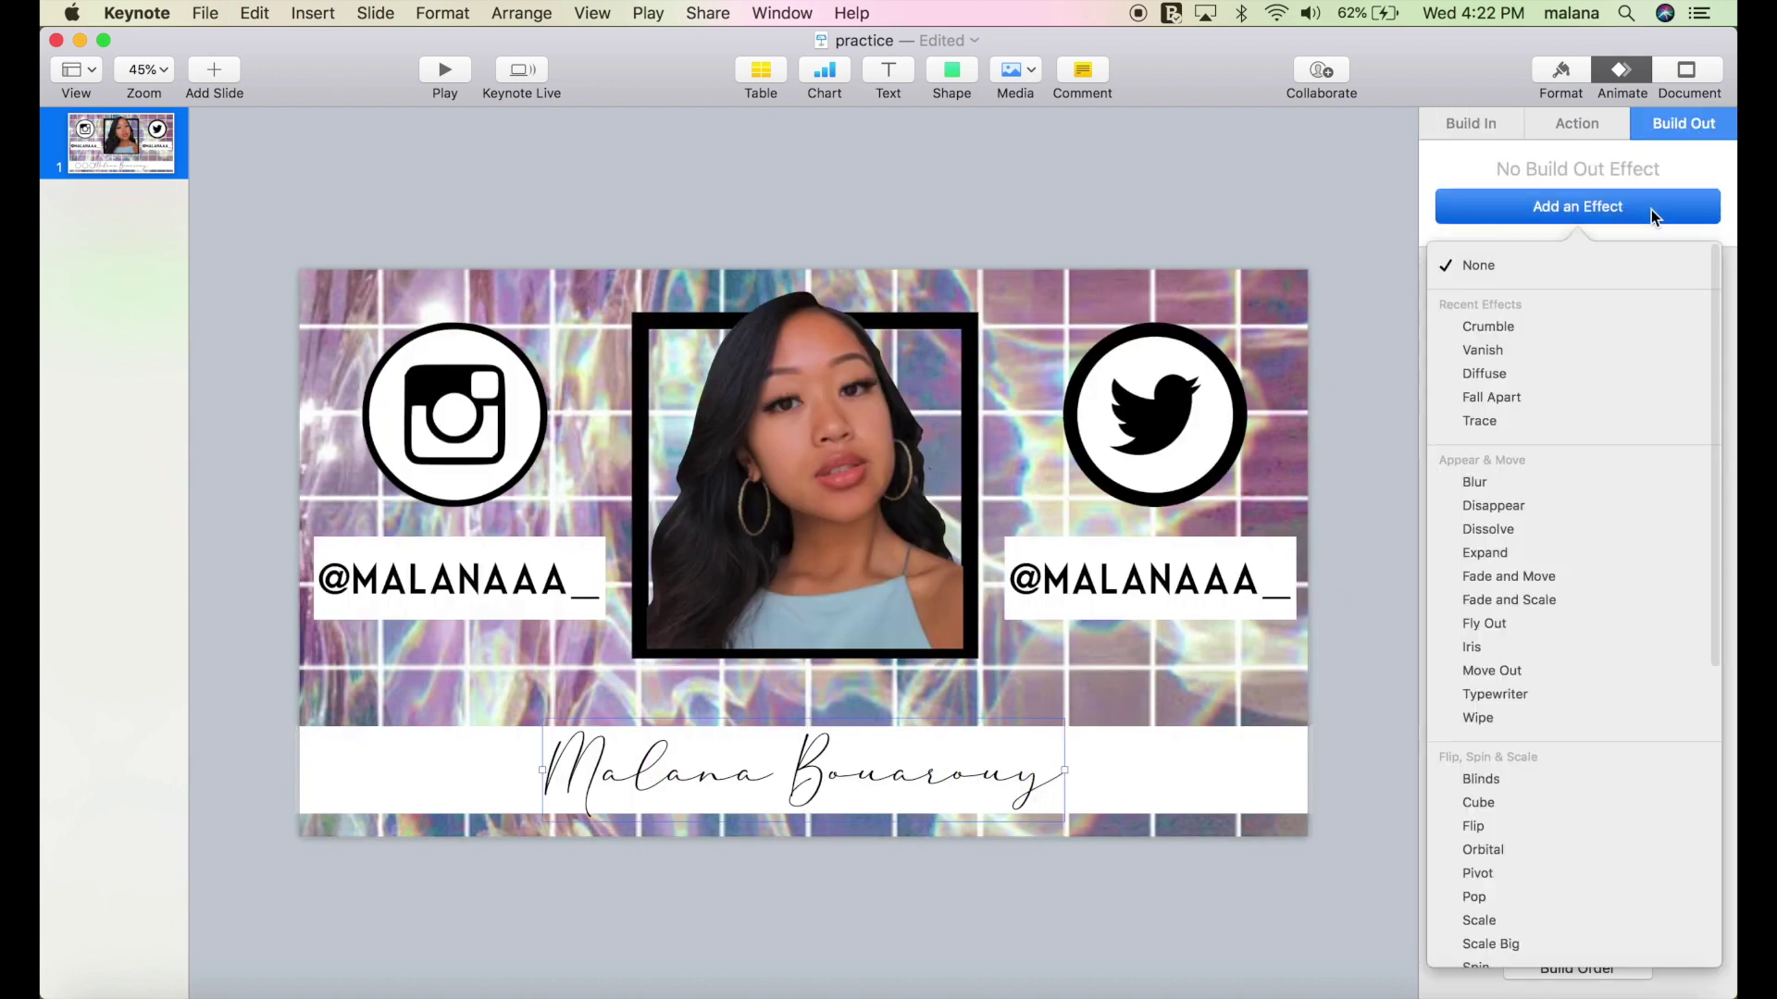
pyautogui.click(1586, 326)
pyautogui.click(1573, 967)
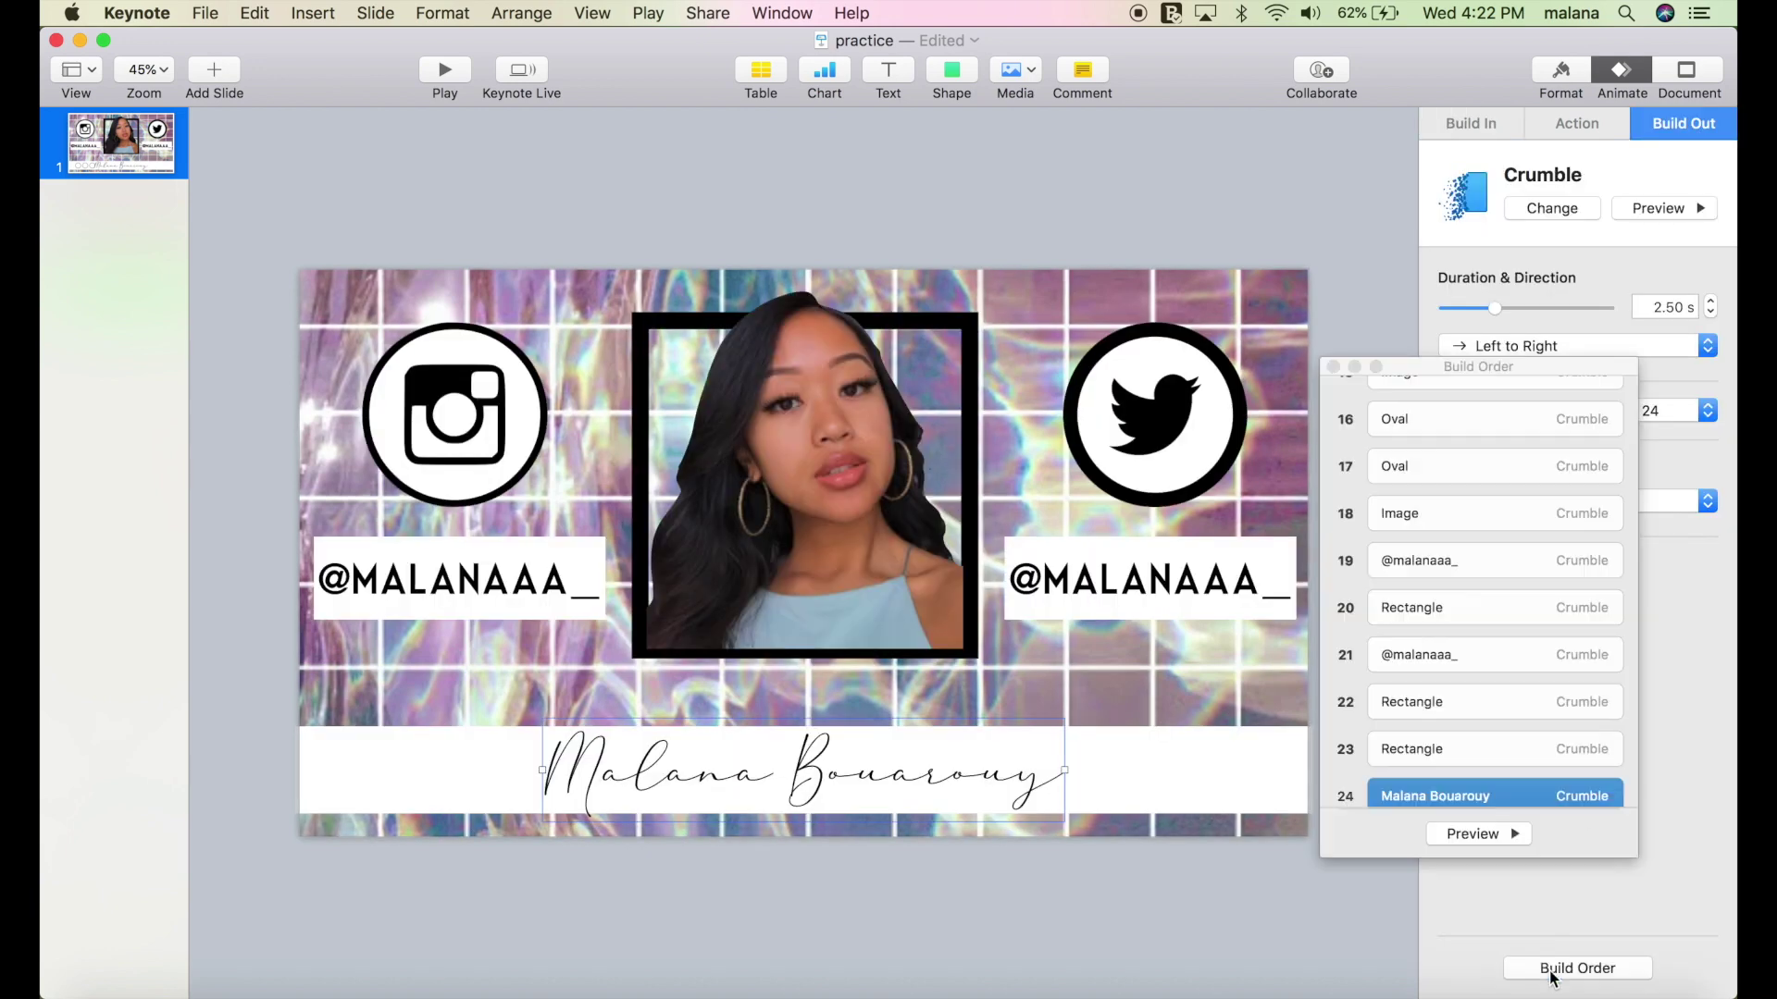
pyautogui.scroll(-3, 1467, 625)
pyautogui.scroll(8, 1468, 626)
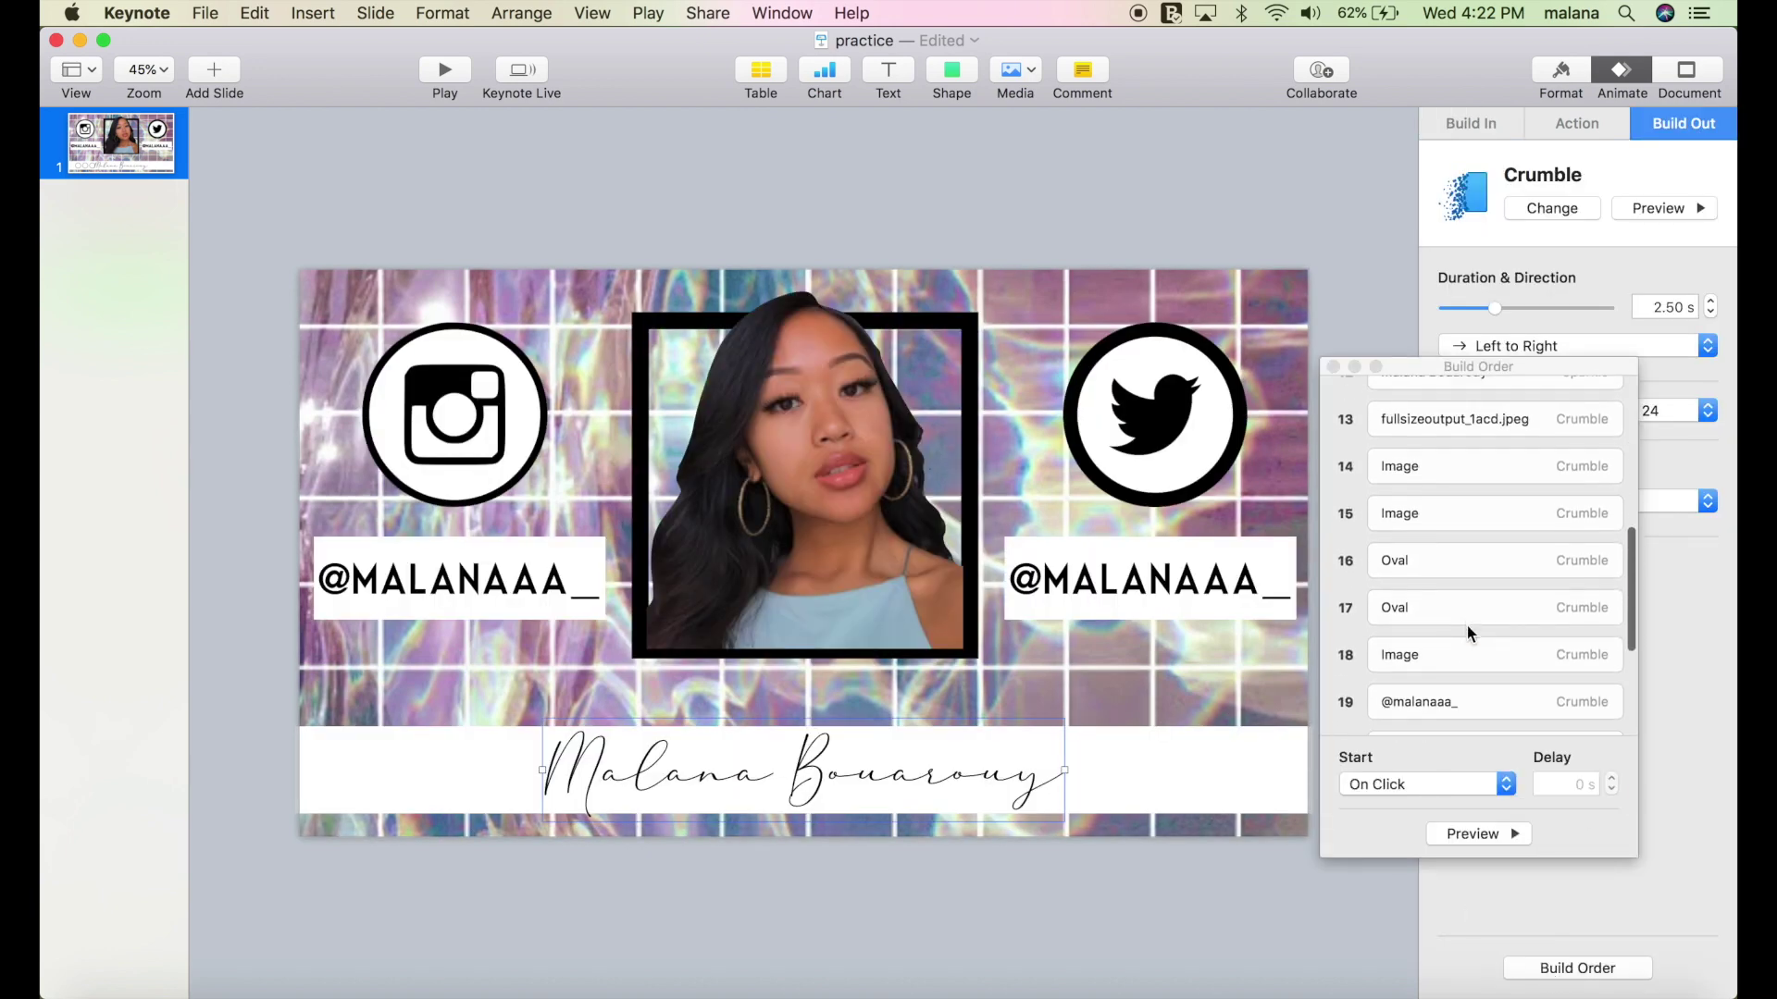
pyautogui.click(1469, 512)
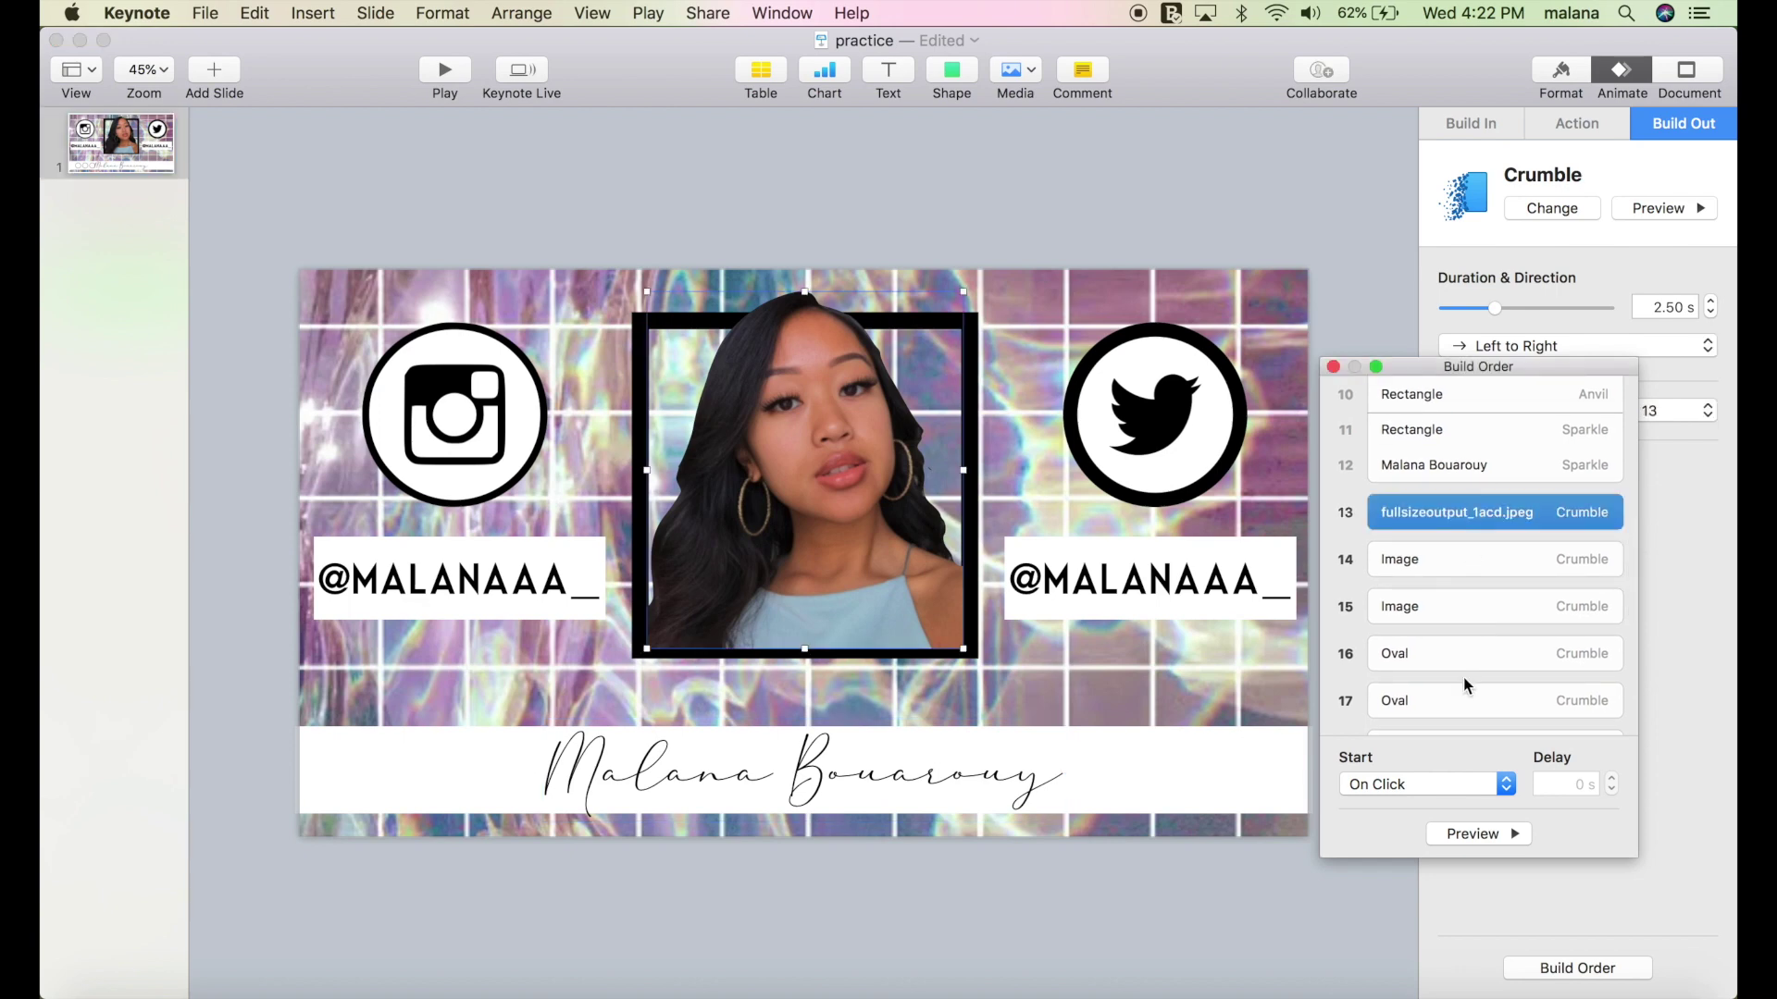
pyautogui.click(1435, 784)
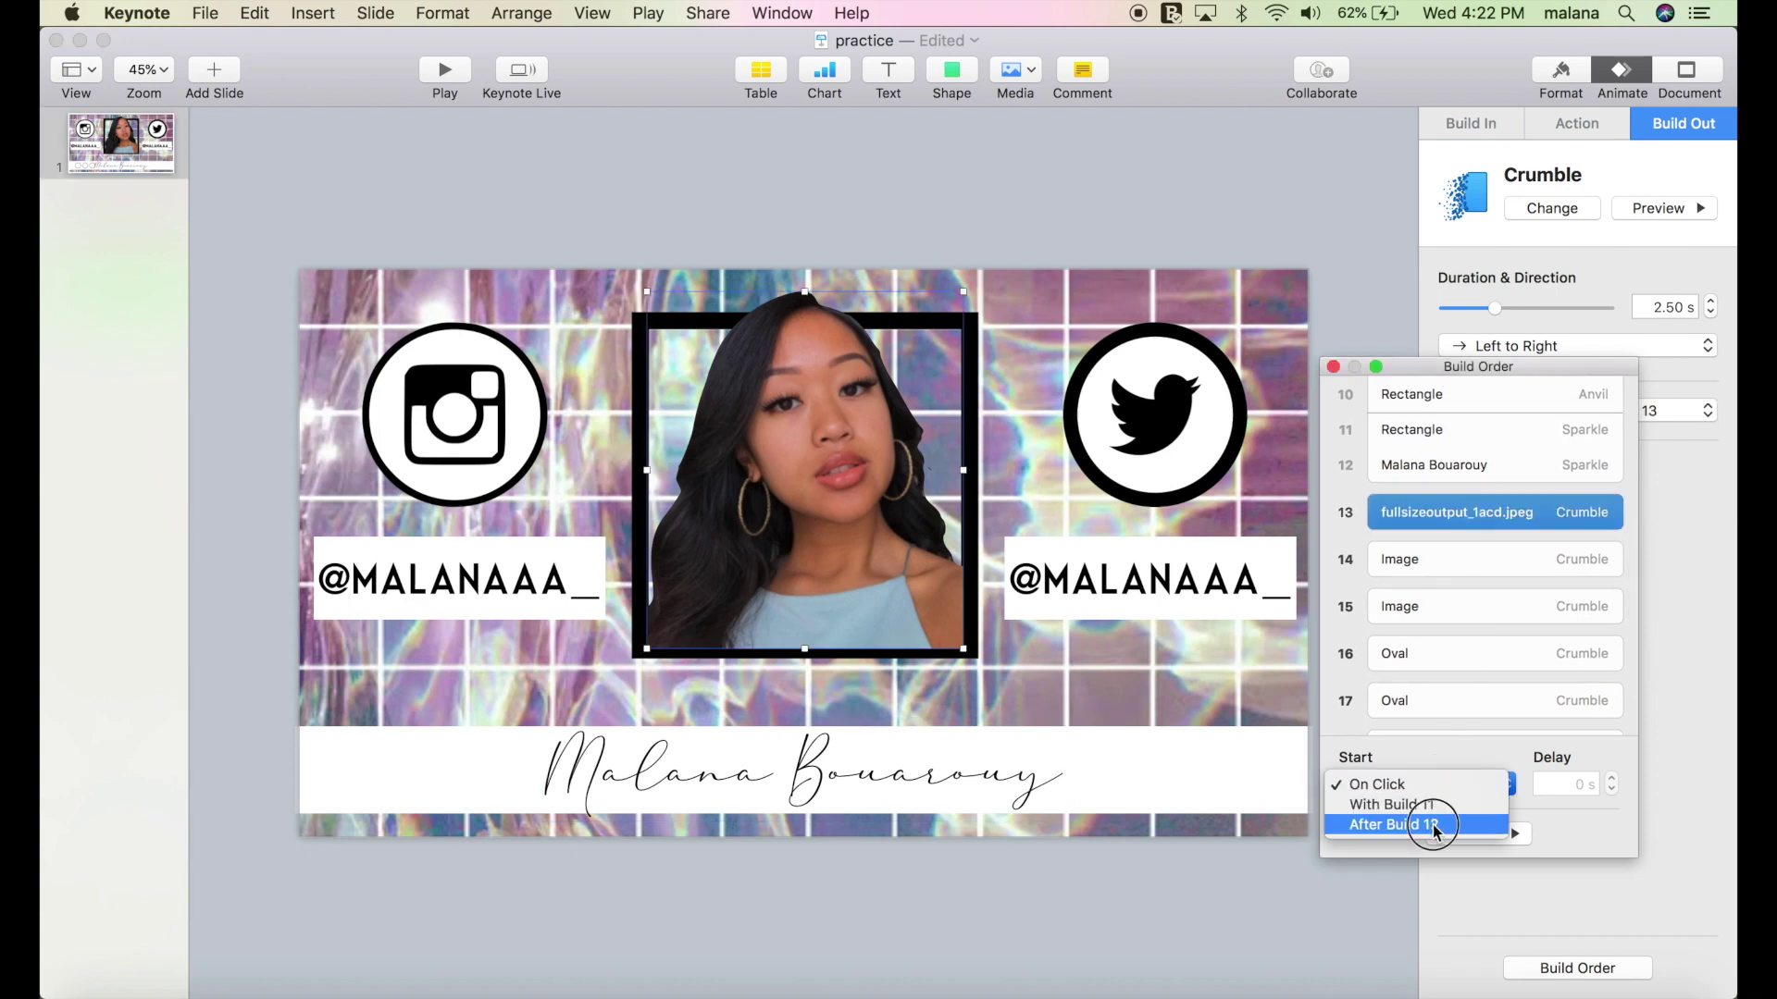
pyautogui.click(1435, 826)
# Set builds 14, 15 and 16 to start With Build 13.
pyautogui.click(1525, 543)
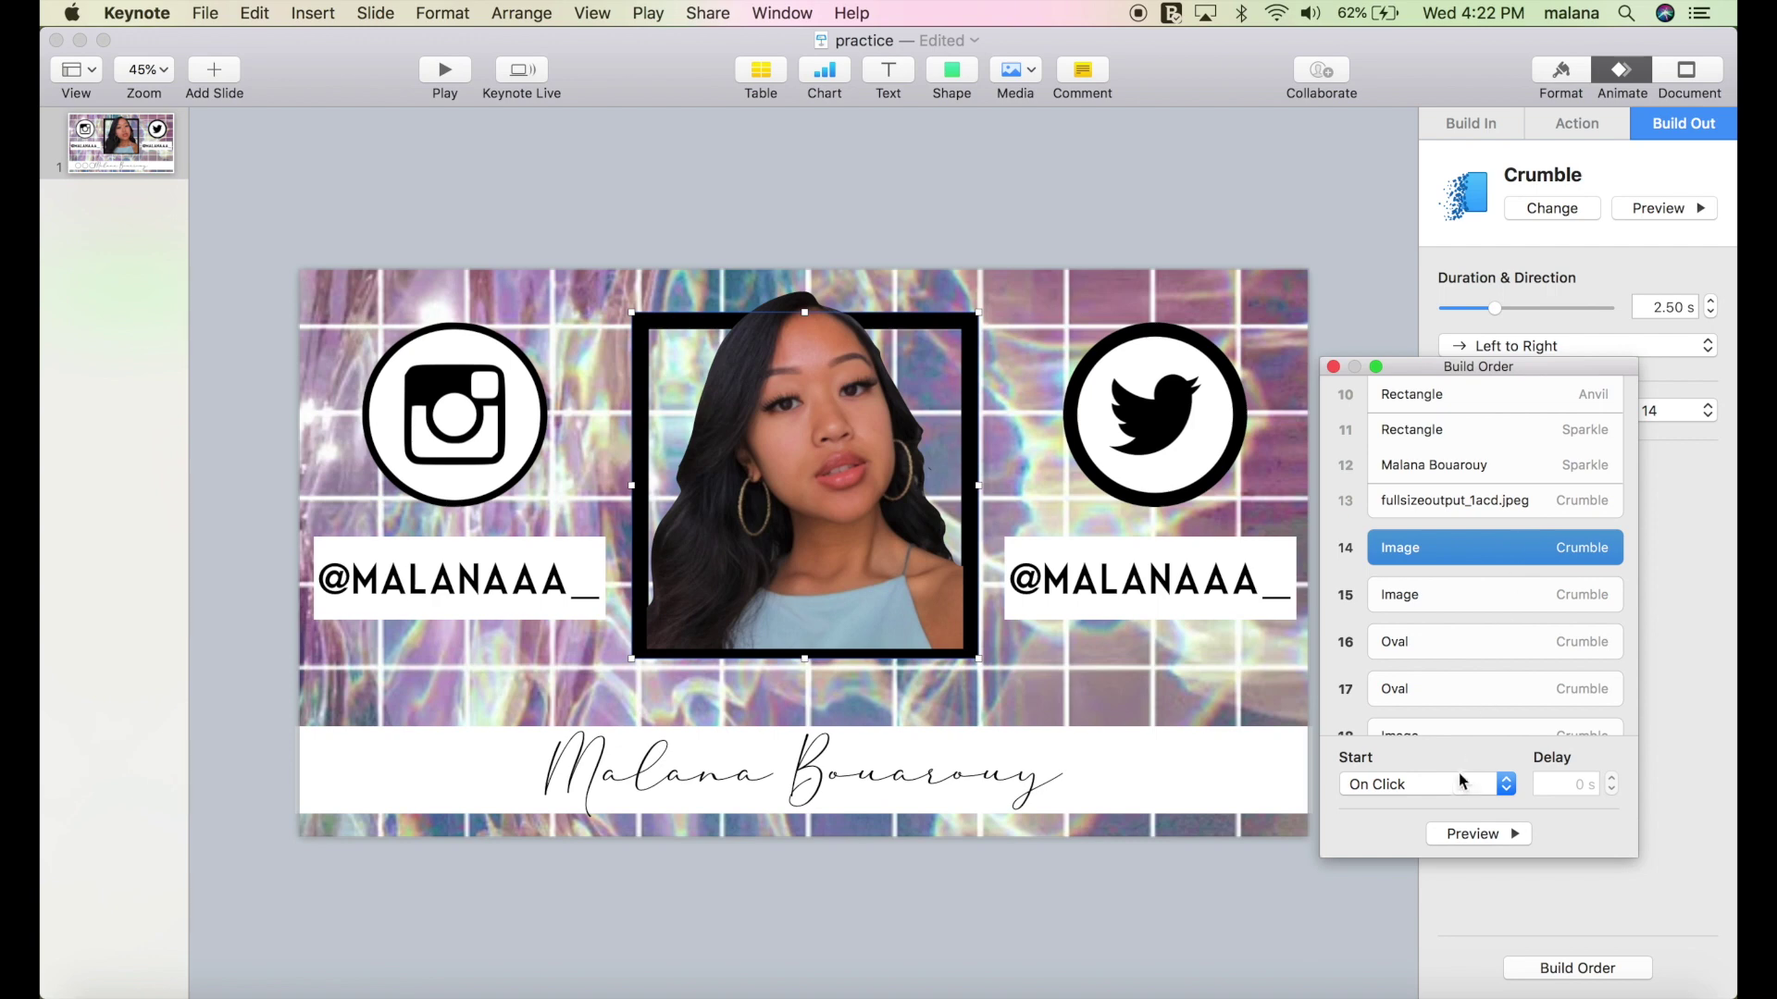
pyautogui.click(1451, 785)
pyautogui.click(1451, 803)
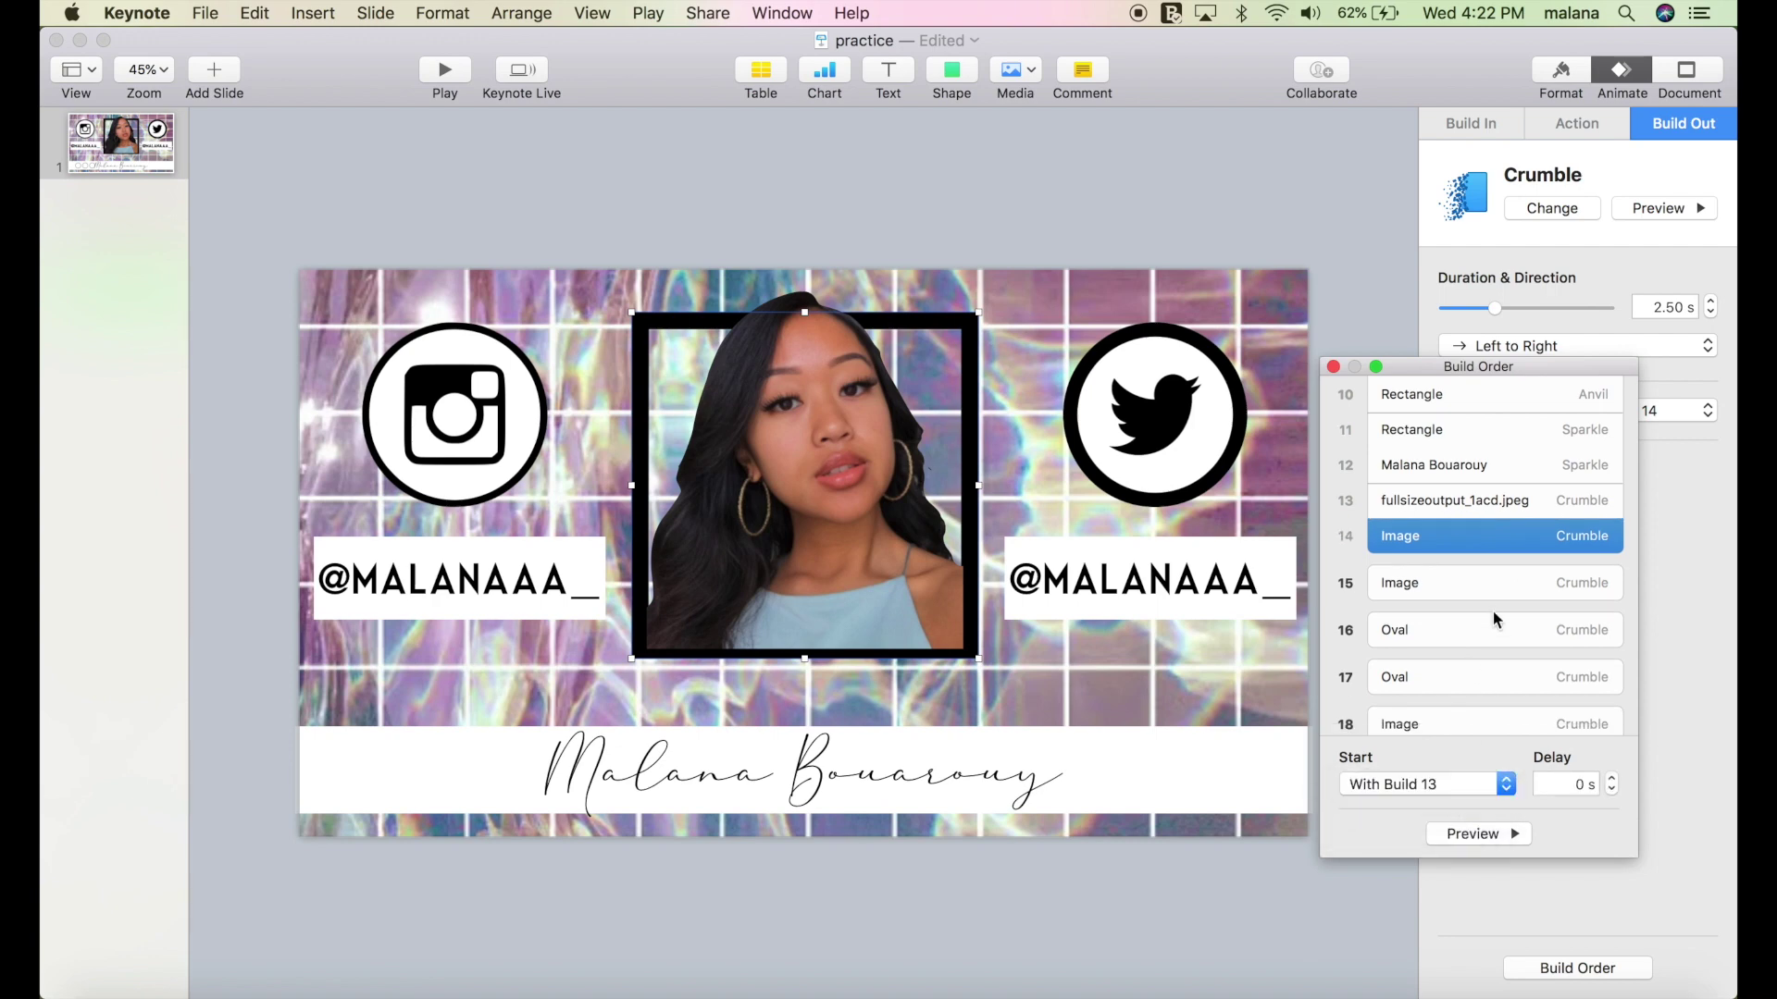
pyautogui.click(1486, 592)
pyautogui.click(1462, 791)
pyautogui.click(1462, 805)
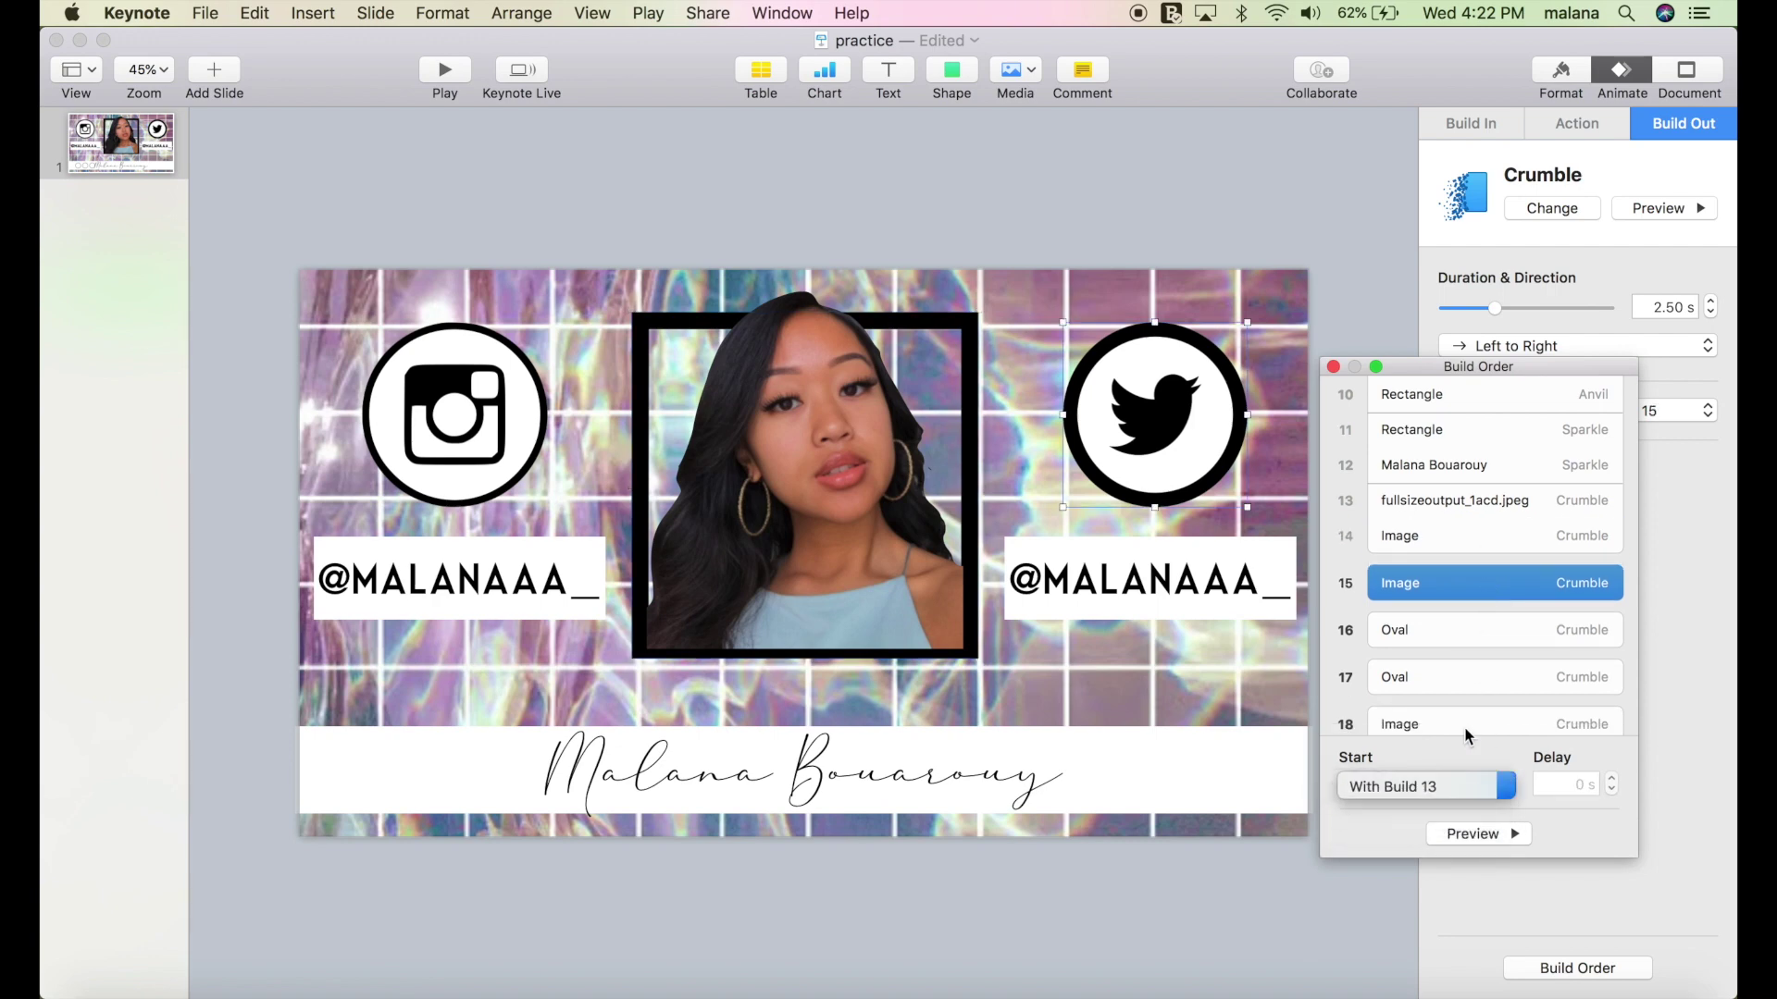
pyautogui.click(1459, 618)
pyautogui.click(1444, 785)
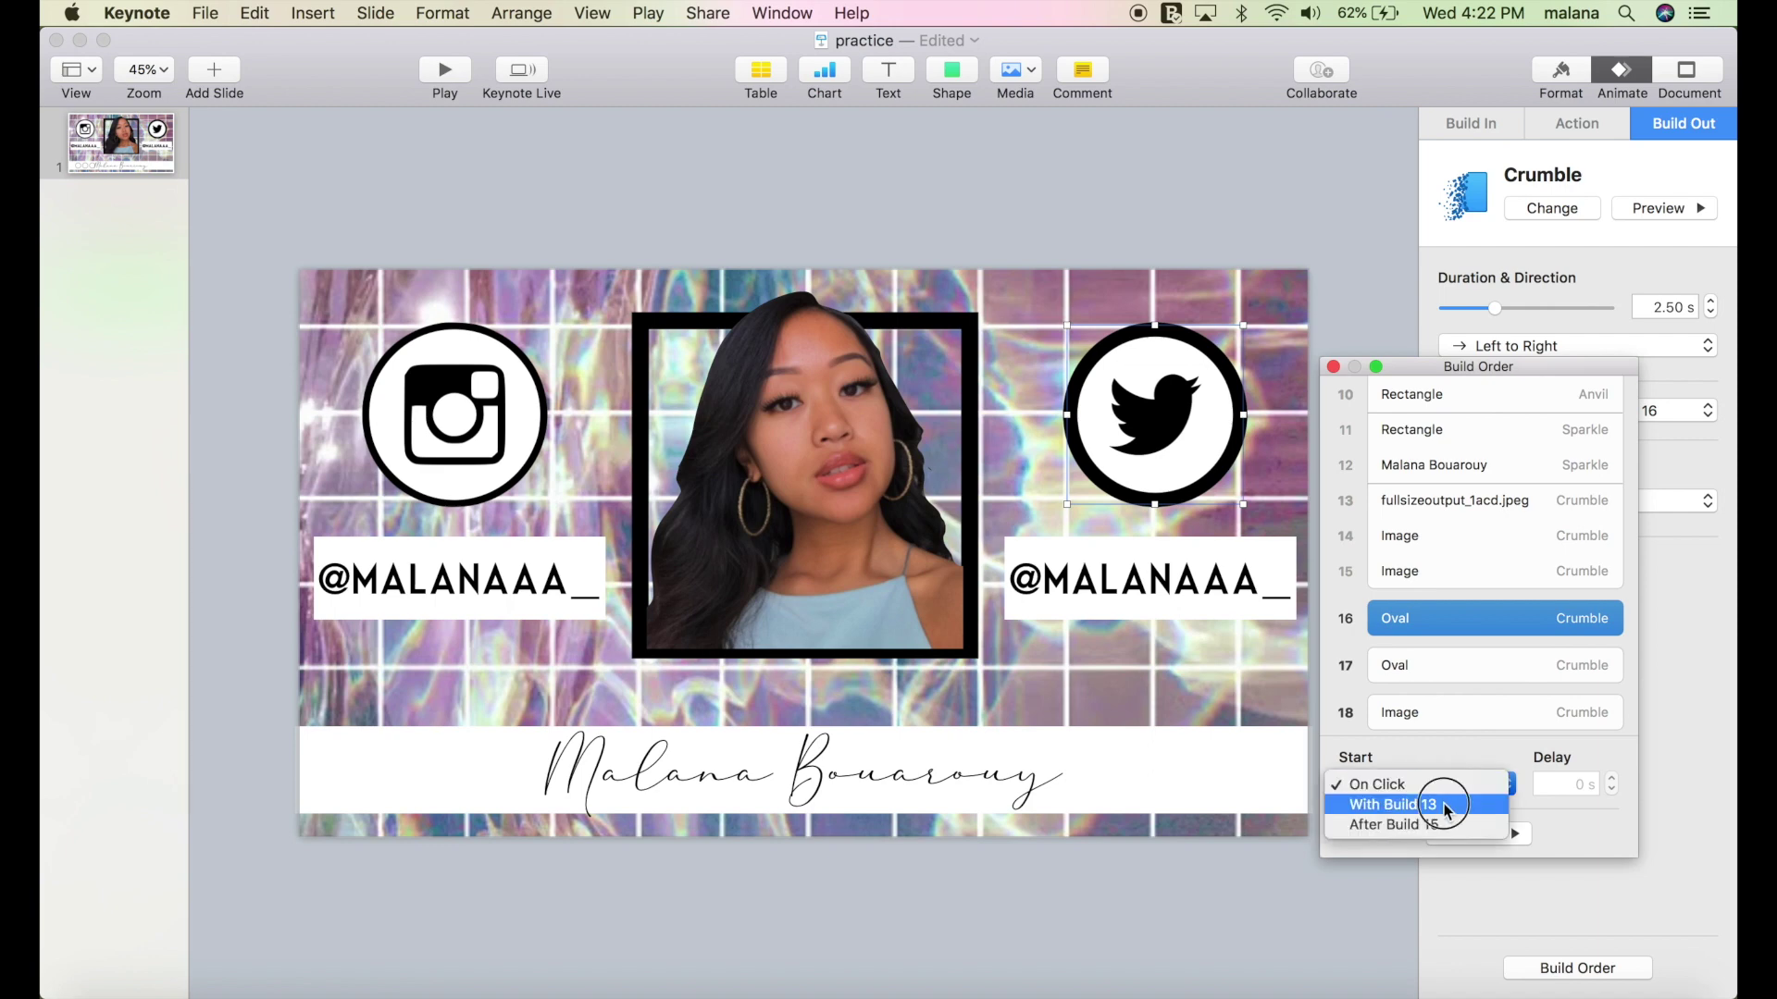
pyautogui.click(1443, 803)
# Set builds 17 through 24 to start With Previous Build.
pyautogui.scroll(-3, 1462, 660)
pyautogui.click(1437, 516)
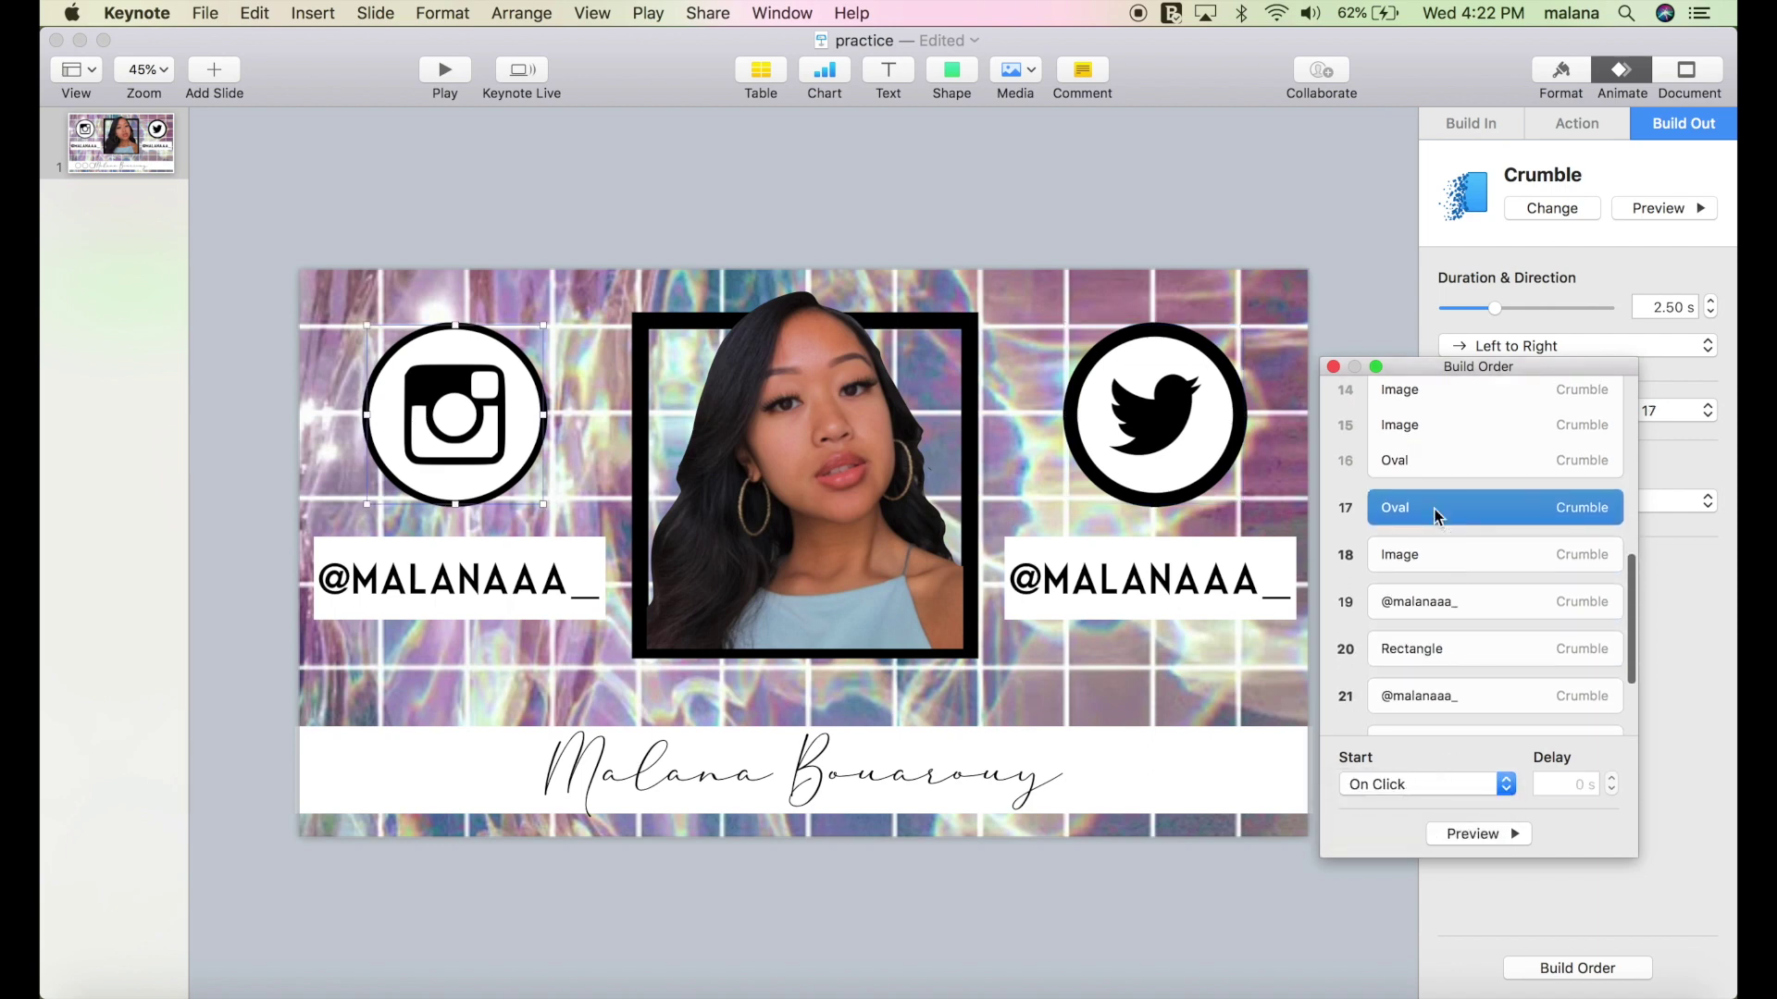
pyautogui.keyDown('shift'); pyautogui.click(1435, 555); pyautogui.keyUp('shift')
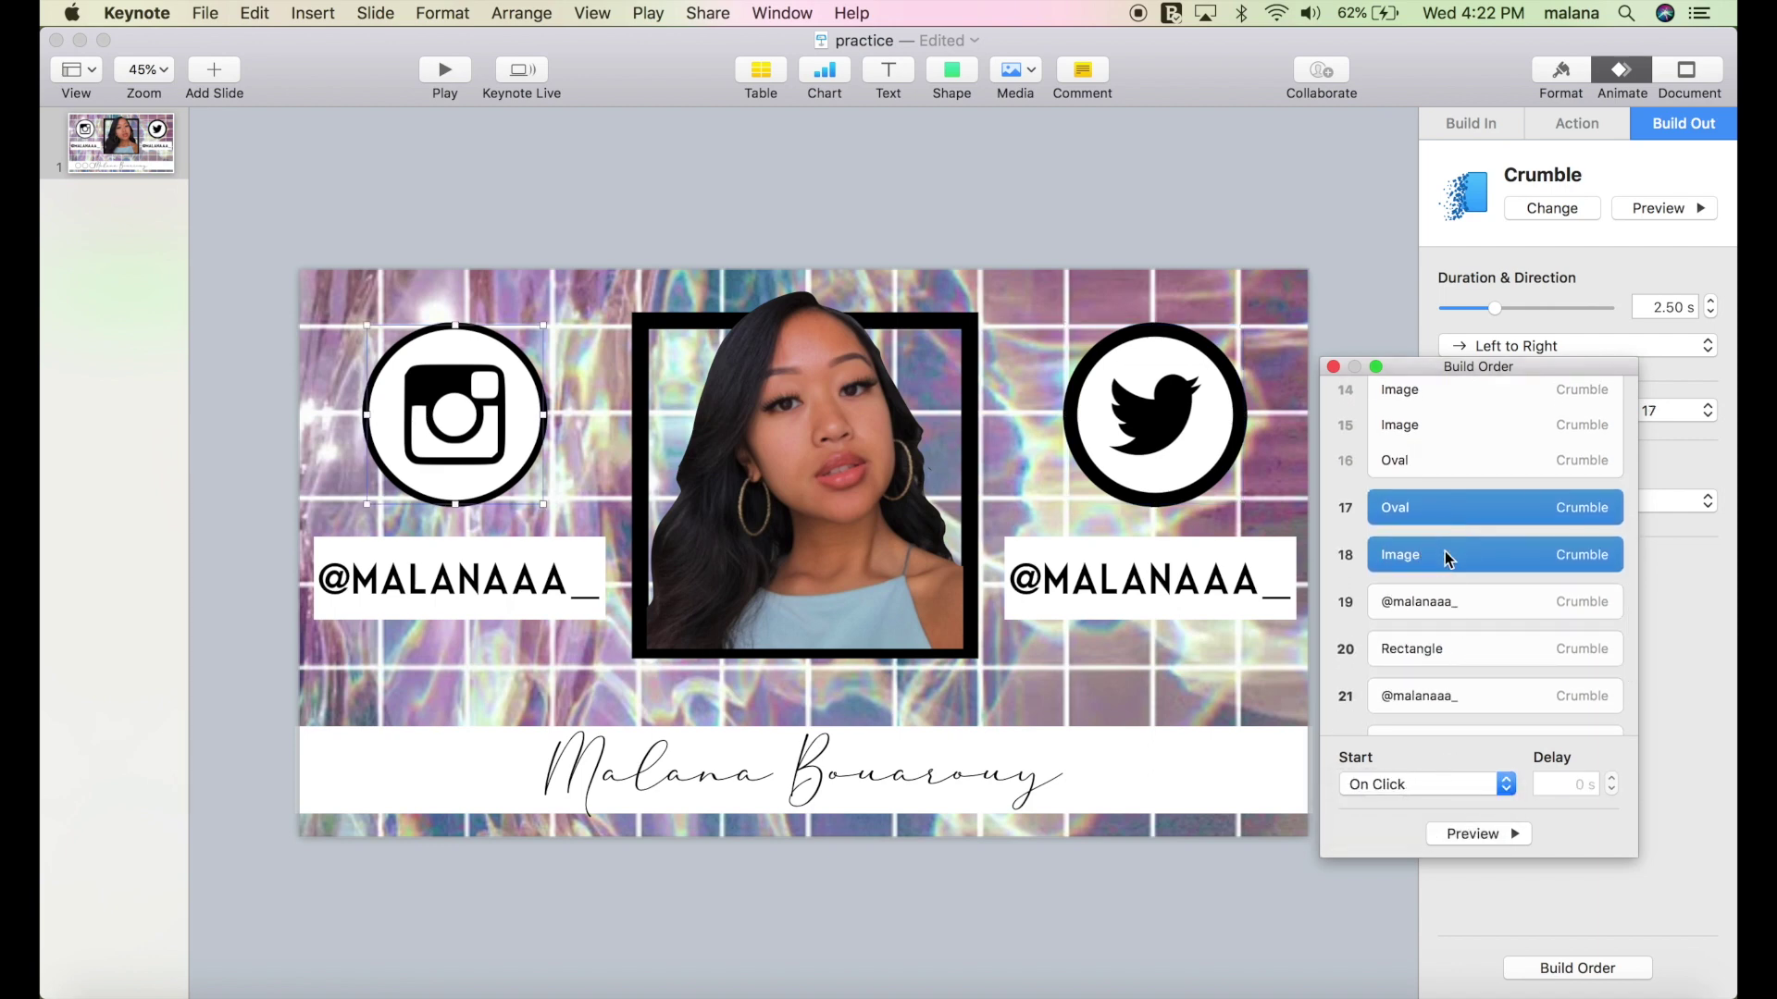
pyautogui.keyDown('shift'); pyautogui.click(1446, 611); pyautogui.keyUp('shift')
pyautogui.scroll(-3, 1447, 614)
pyautogui.keyDown('shift'); pyautogui.click(1443, 550); pyautogui.keyUp('shift')
pyautogui.keyDown('shift'); pyautogui.click(1442, 579); pyautogui.keyUp('shift')
pyautogui.scroll(-1, 1441, 588)
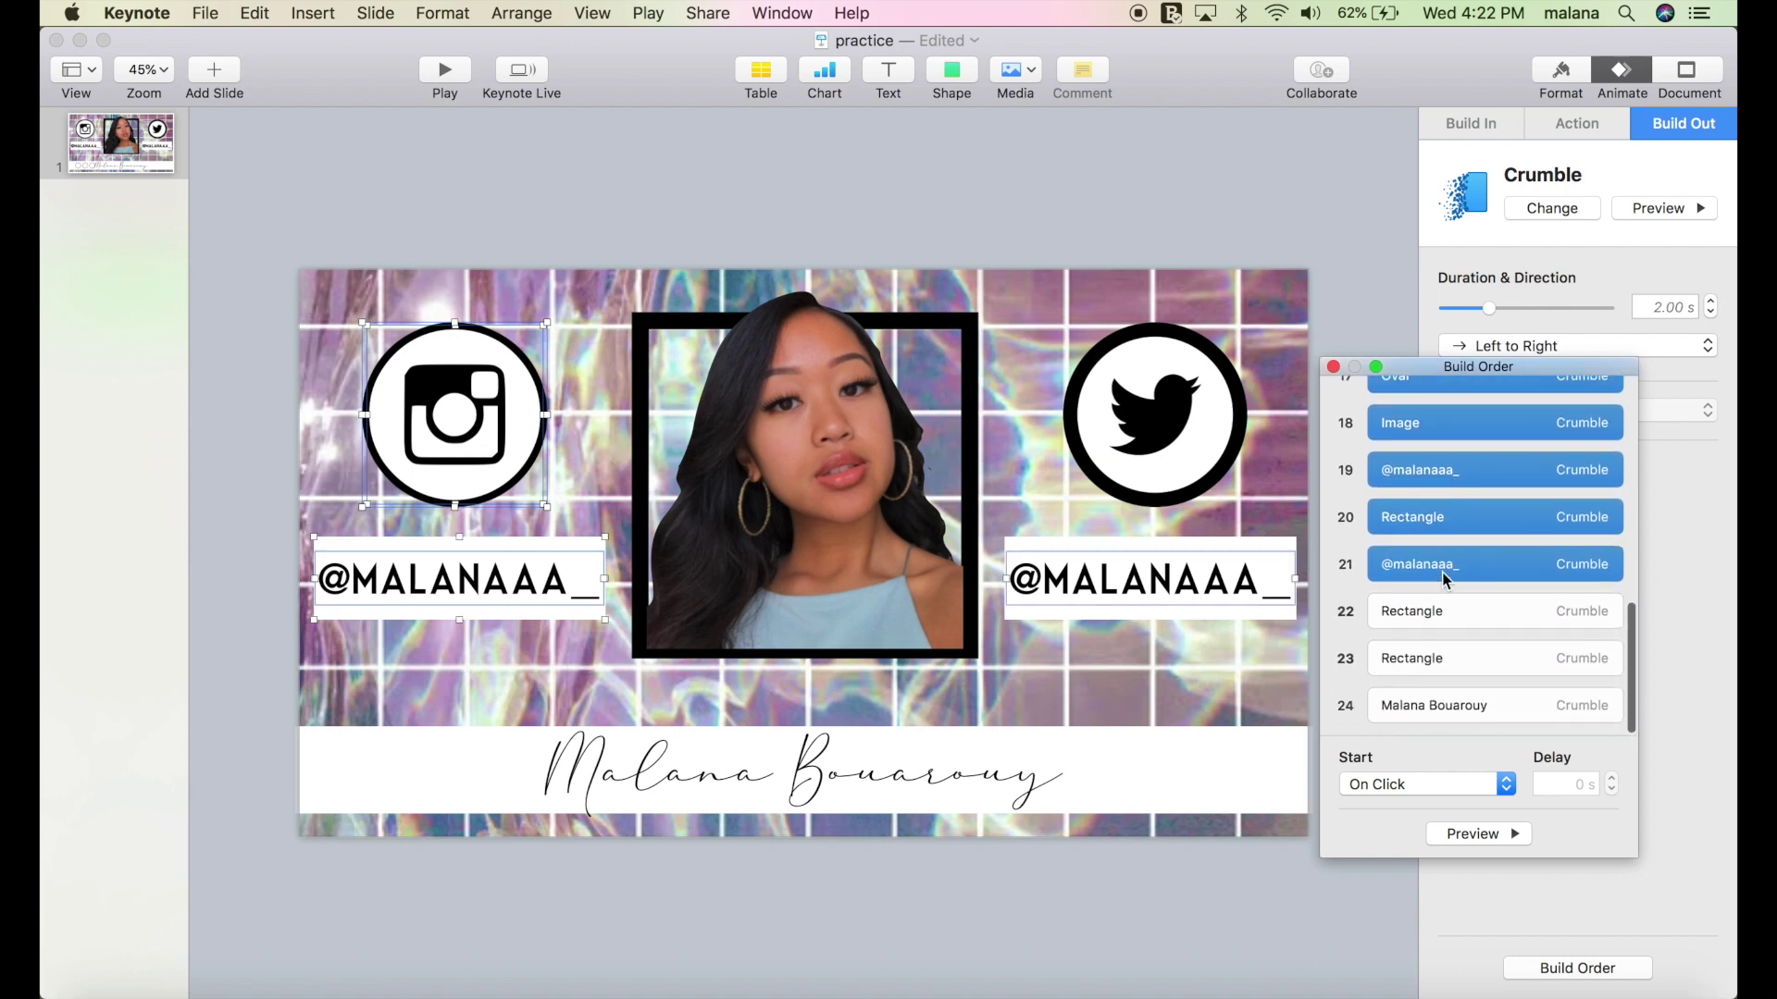
pyautogui.keyDown('shift'); pyautogui.click(1441, 606); pyautogui.keyUp('shift')
pyautogui.keyDown('shift'); pyautogui.click(1441, 653); pyautogui.keyUp('shift')
pyautogui.keyDown('shift'); pyautogui.click(1446, 704); pyautogui.keyUp('shift')
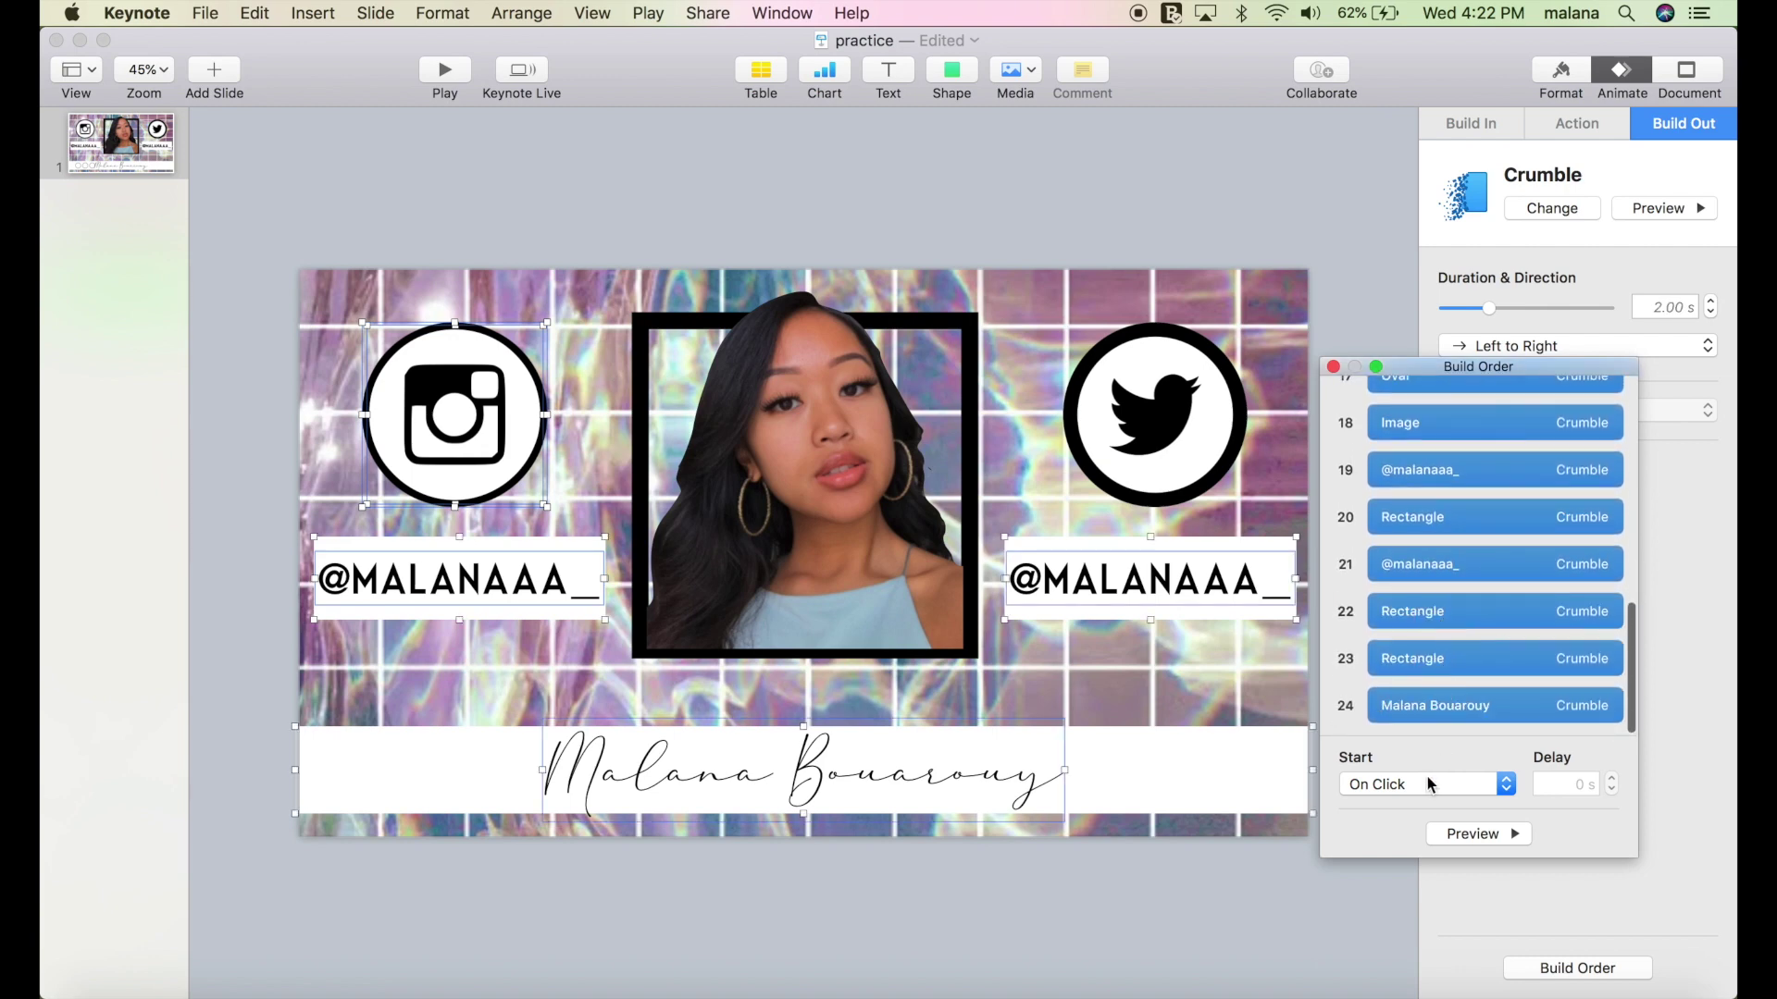
pyautogui.click(1432, 783)
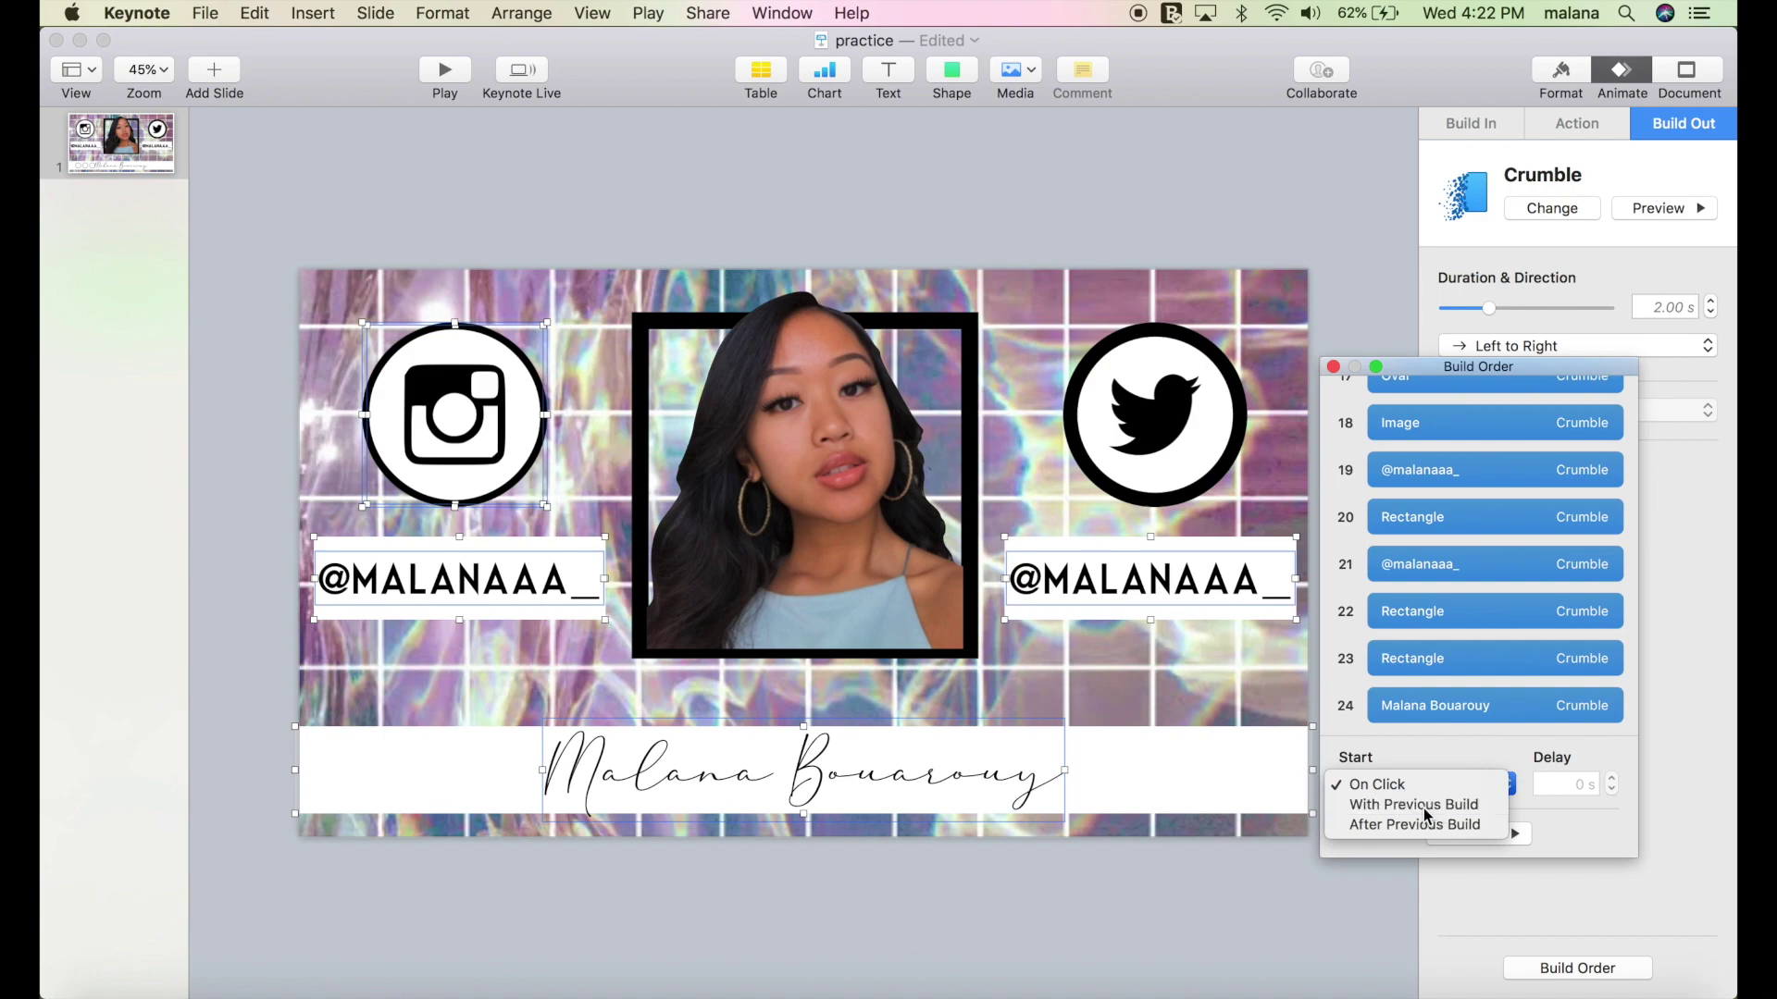
pyautogui.click(1426, 805)
# Preview the chained build sequence with Crumble exits 14–24, then close the Build Order window.
pyautogui.click(1471, 837)
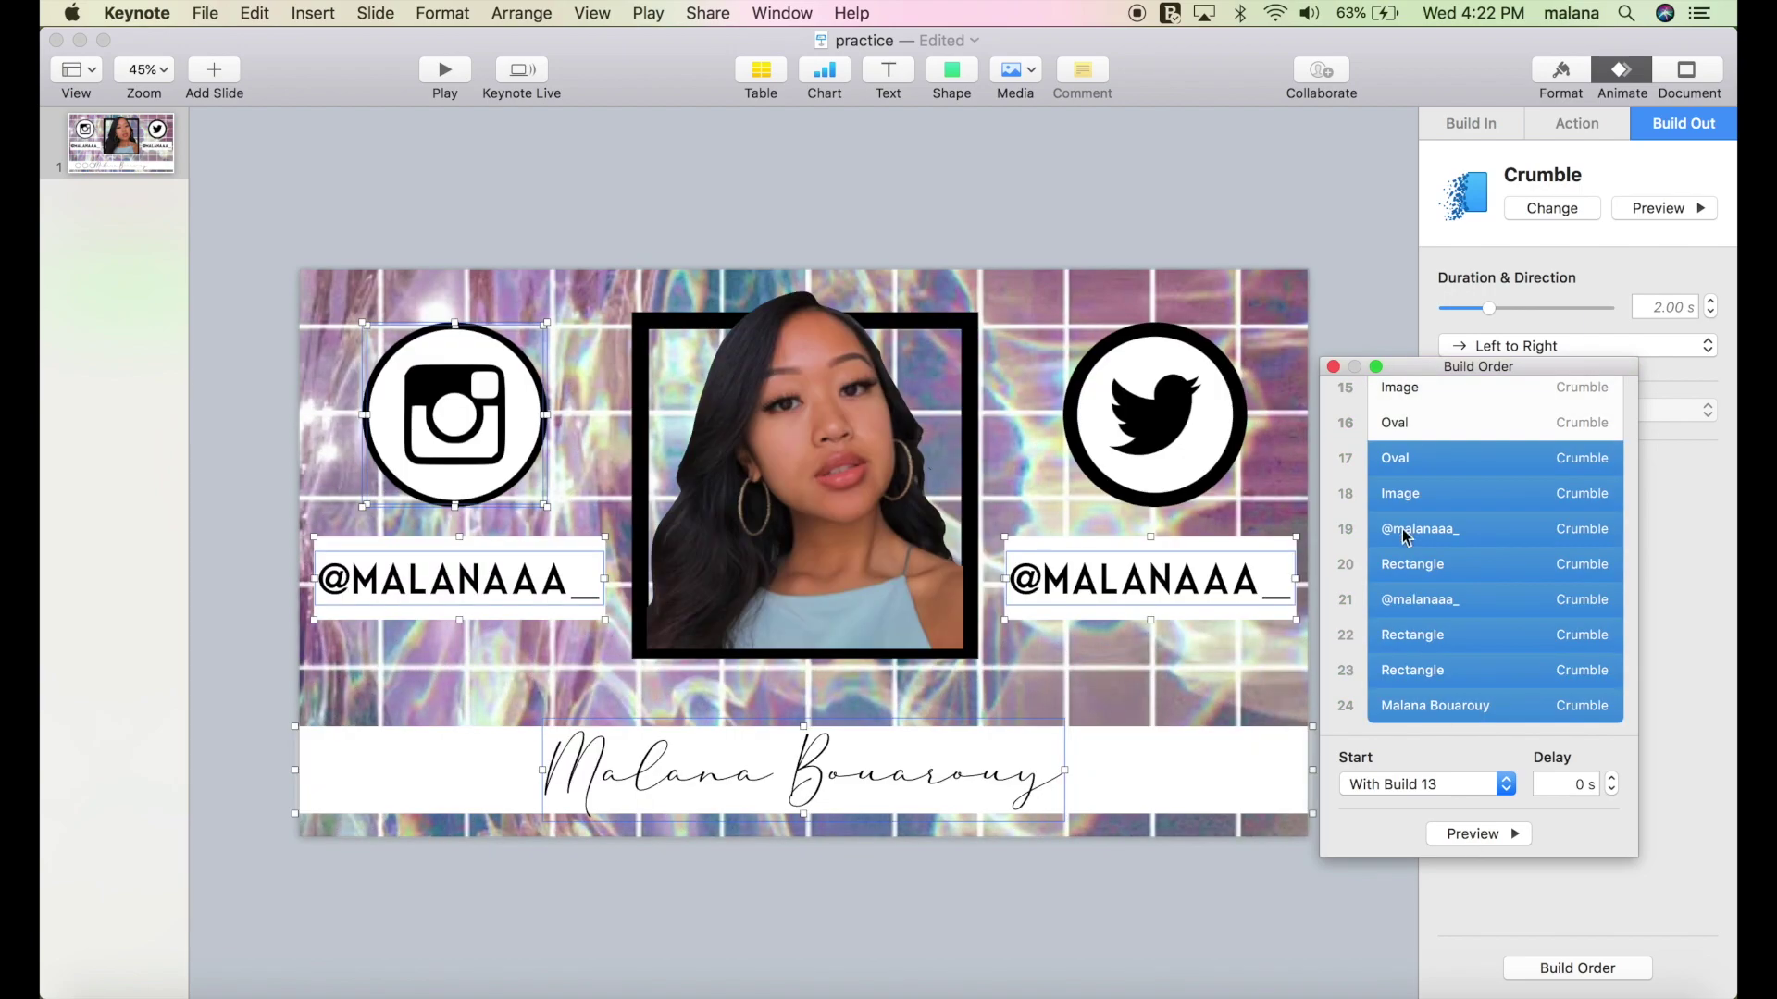
pyautogui.click(1333, 367)
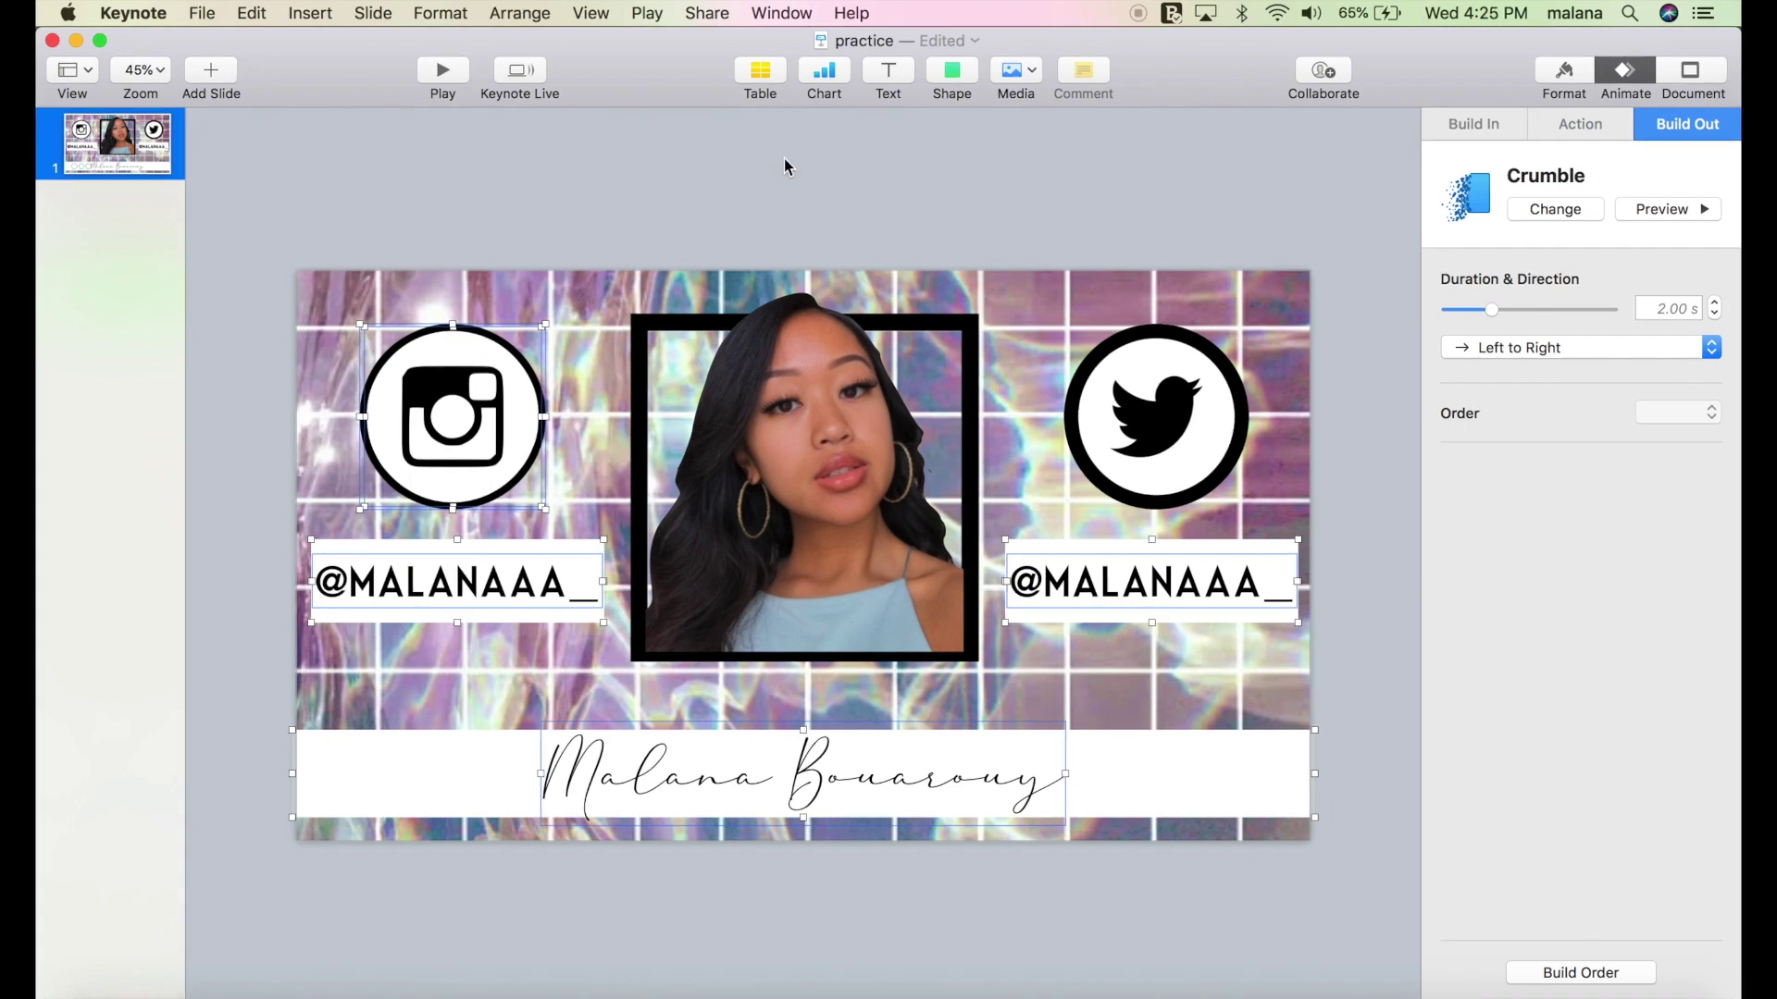
# Add a new blank slide and select slide 1's grid background image.
pyautogui.click(213, 70)
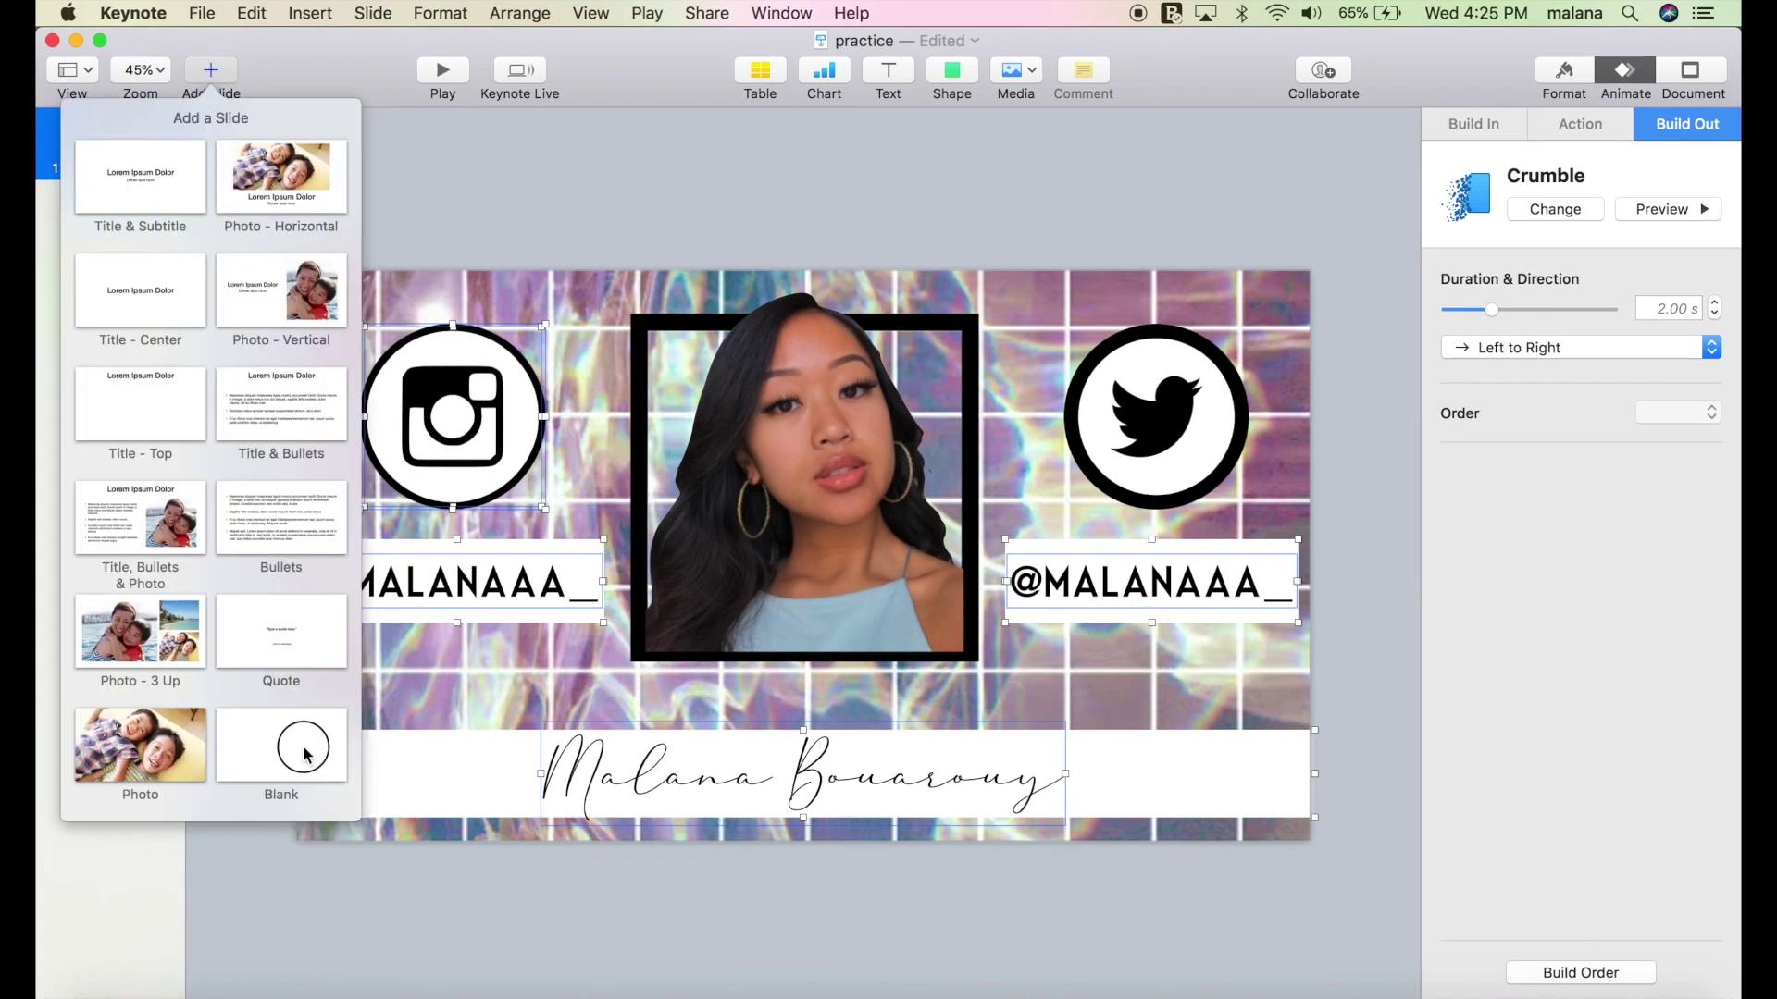
pyautogui.click(306, 755)
pyautogui.click(170, 176)
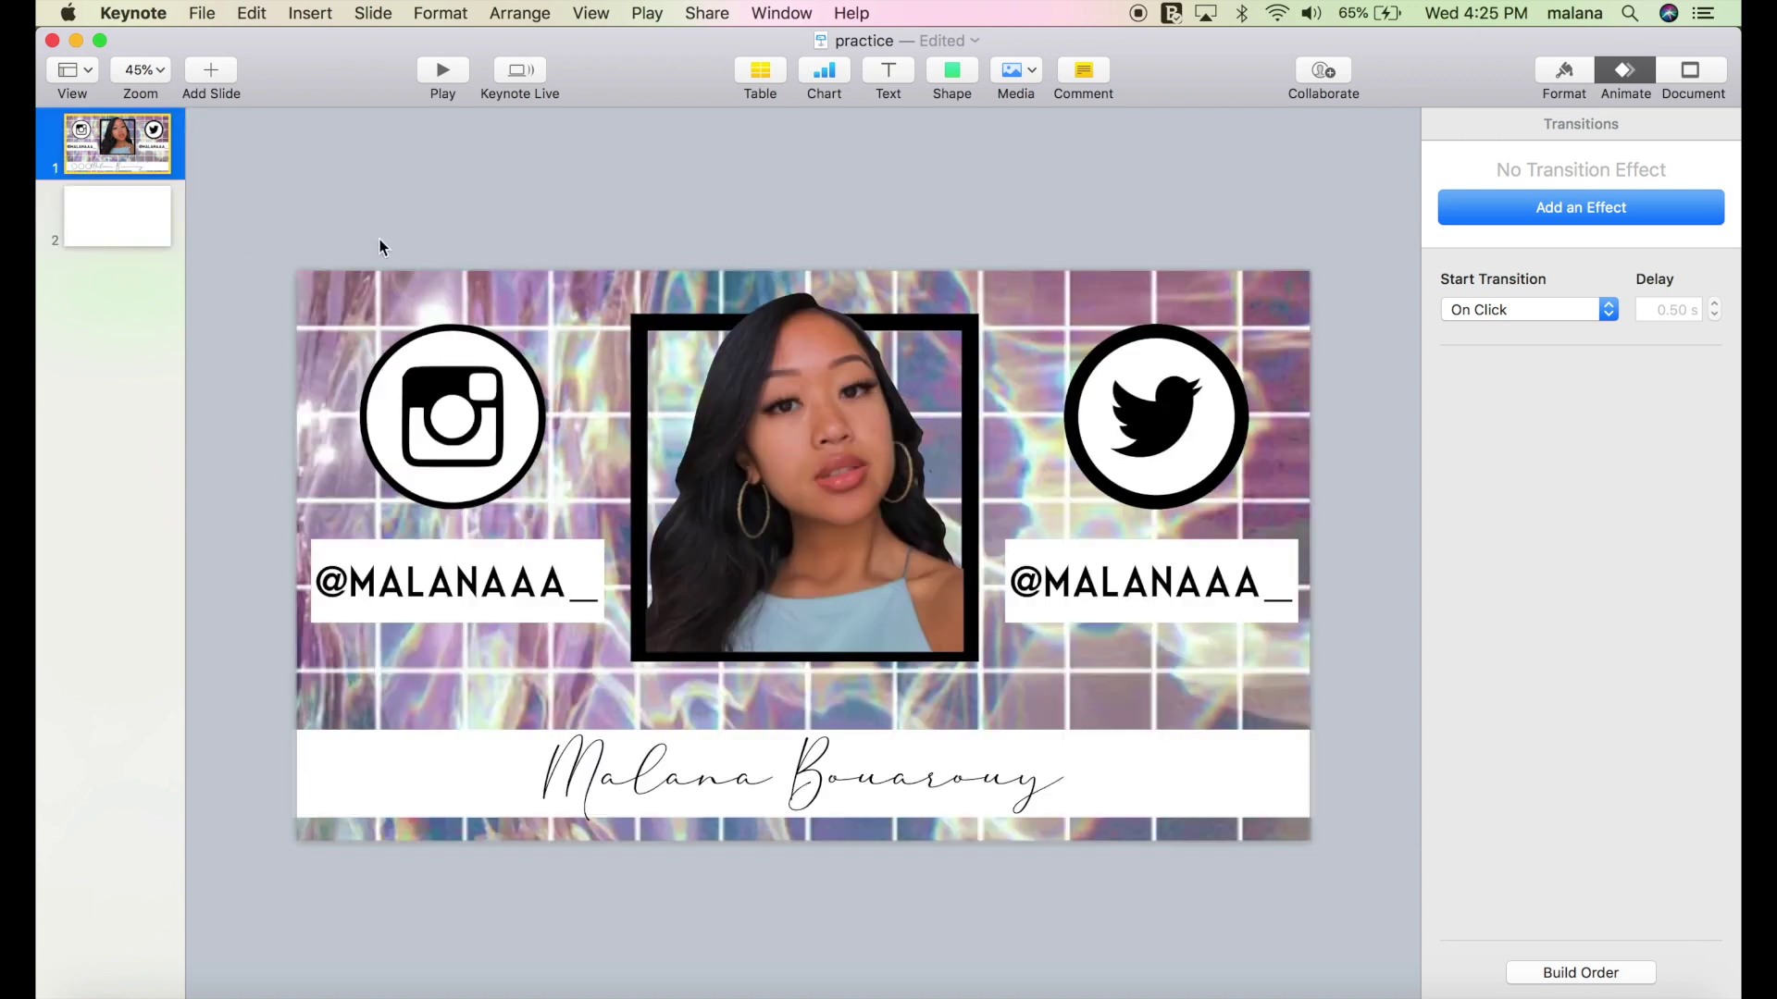
pyautogui.click(520, 298)
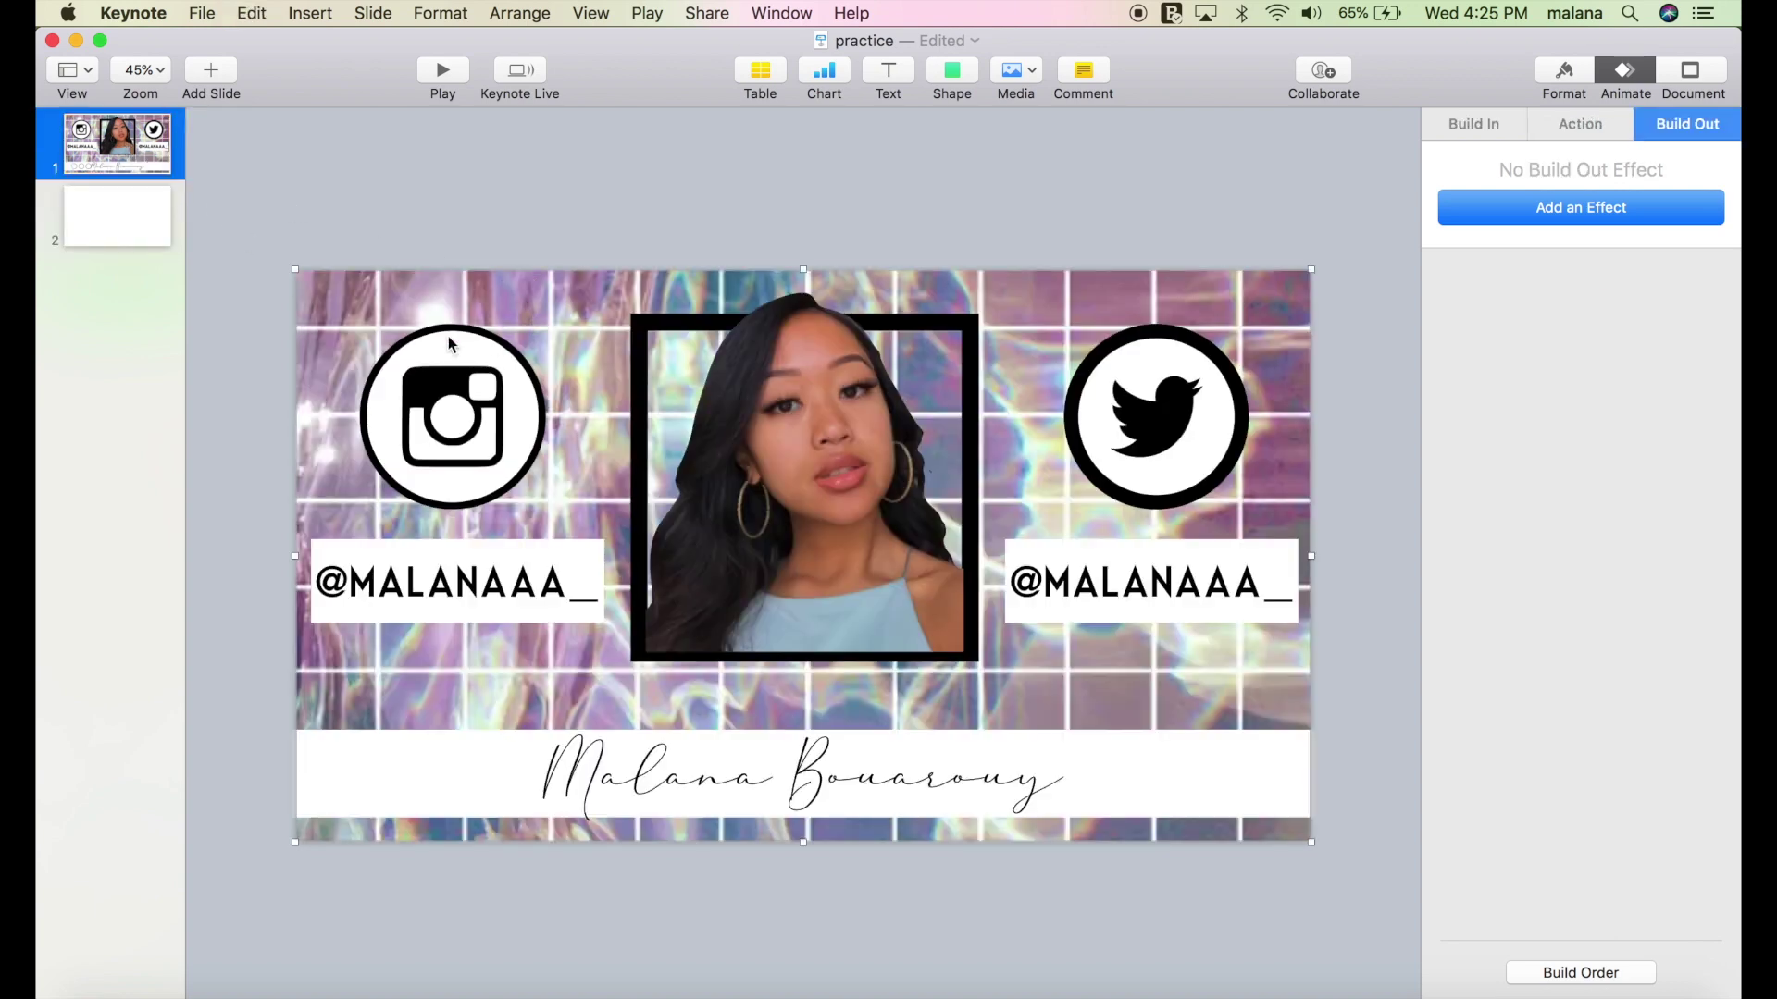
# Paste the grid background onto slide 2, then bring Safari to the front.
pyautogui.click(130, 231)
pyautogui.press('super+v')
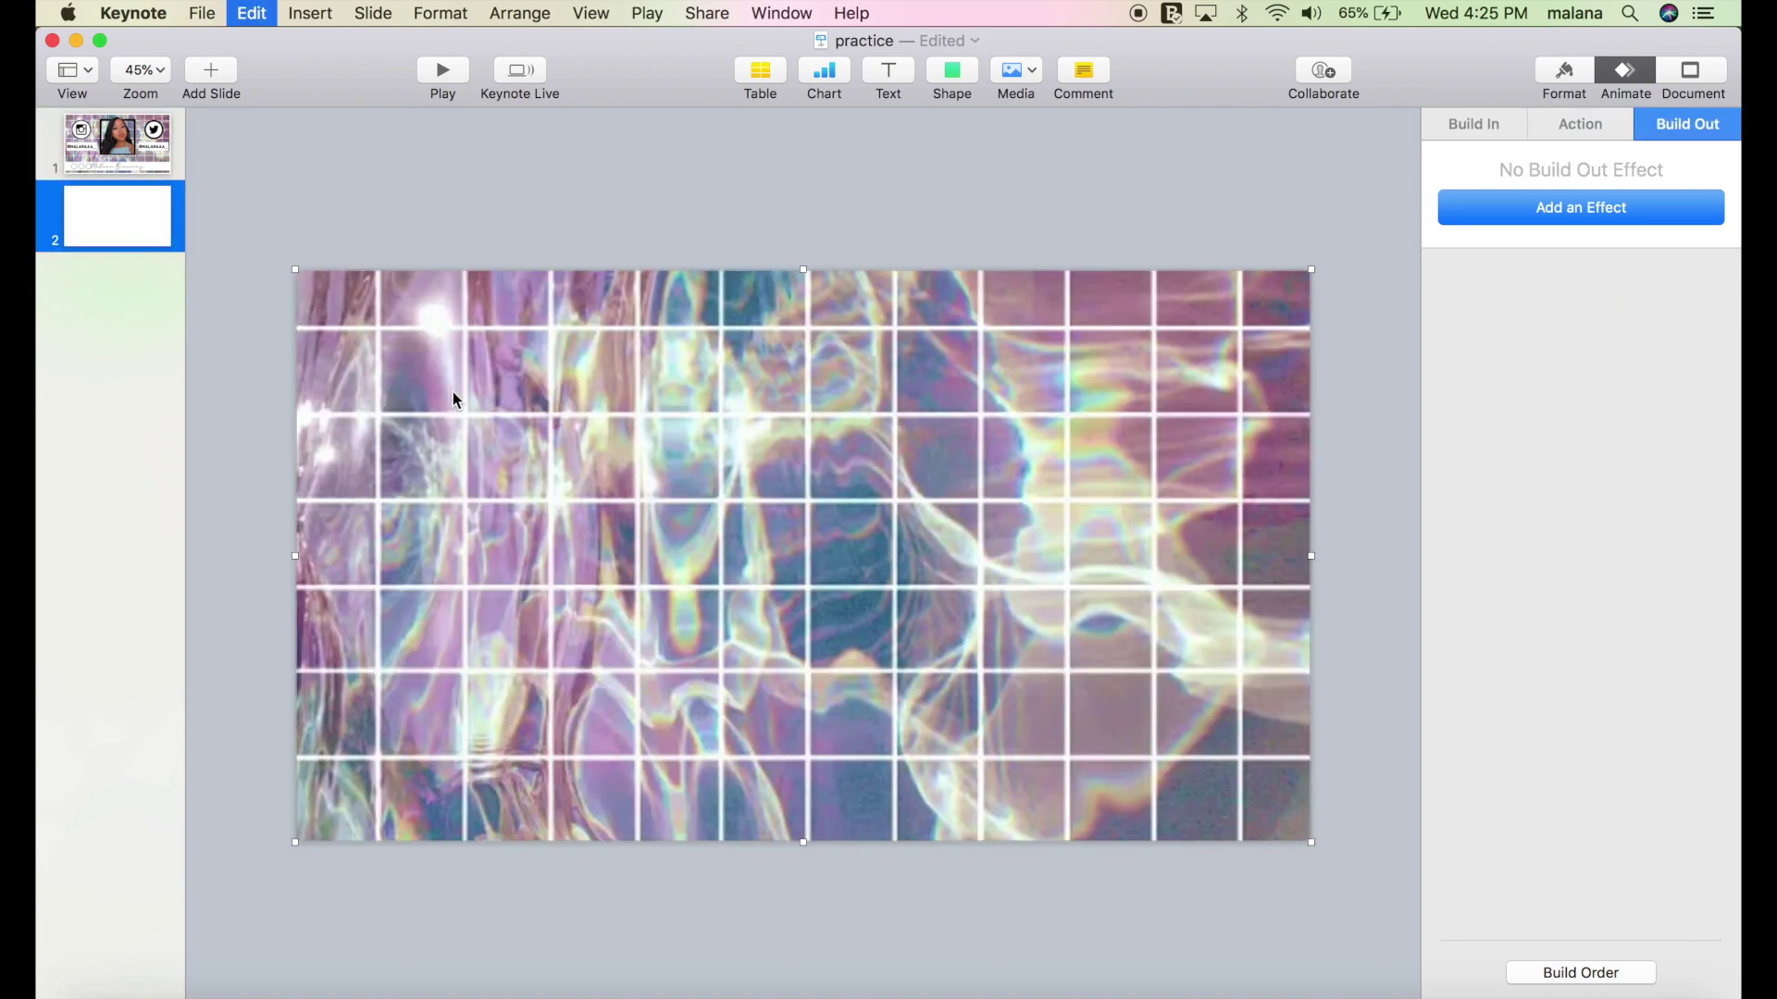
pyautogui.click(508, 192)
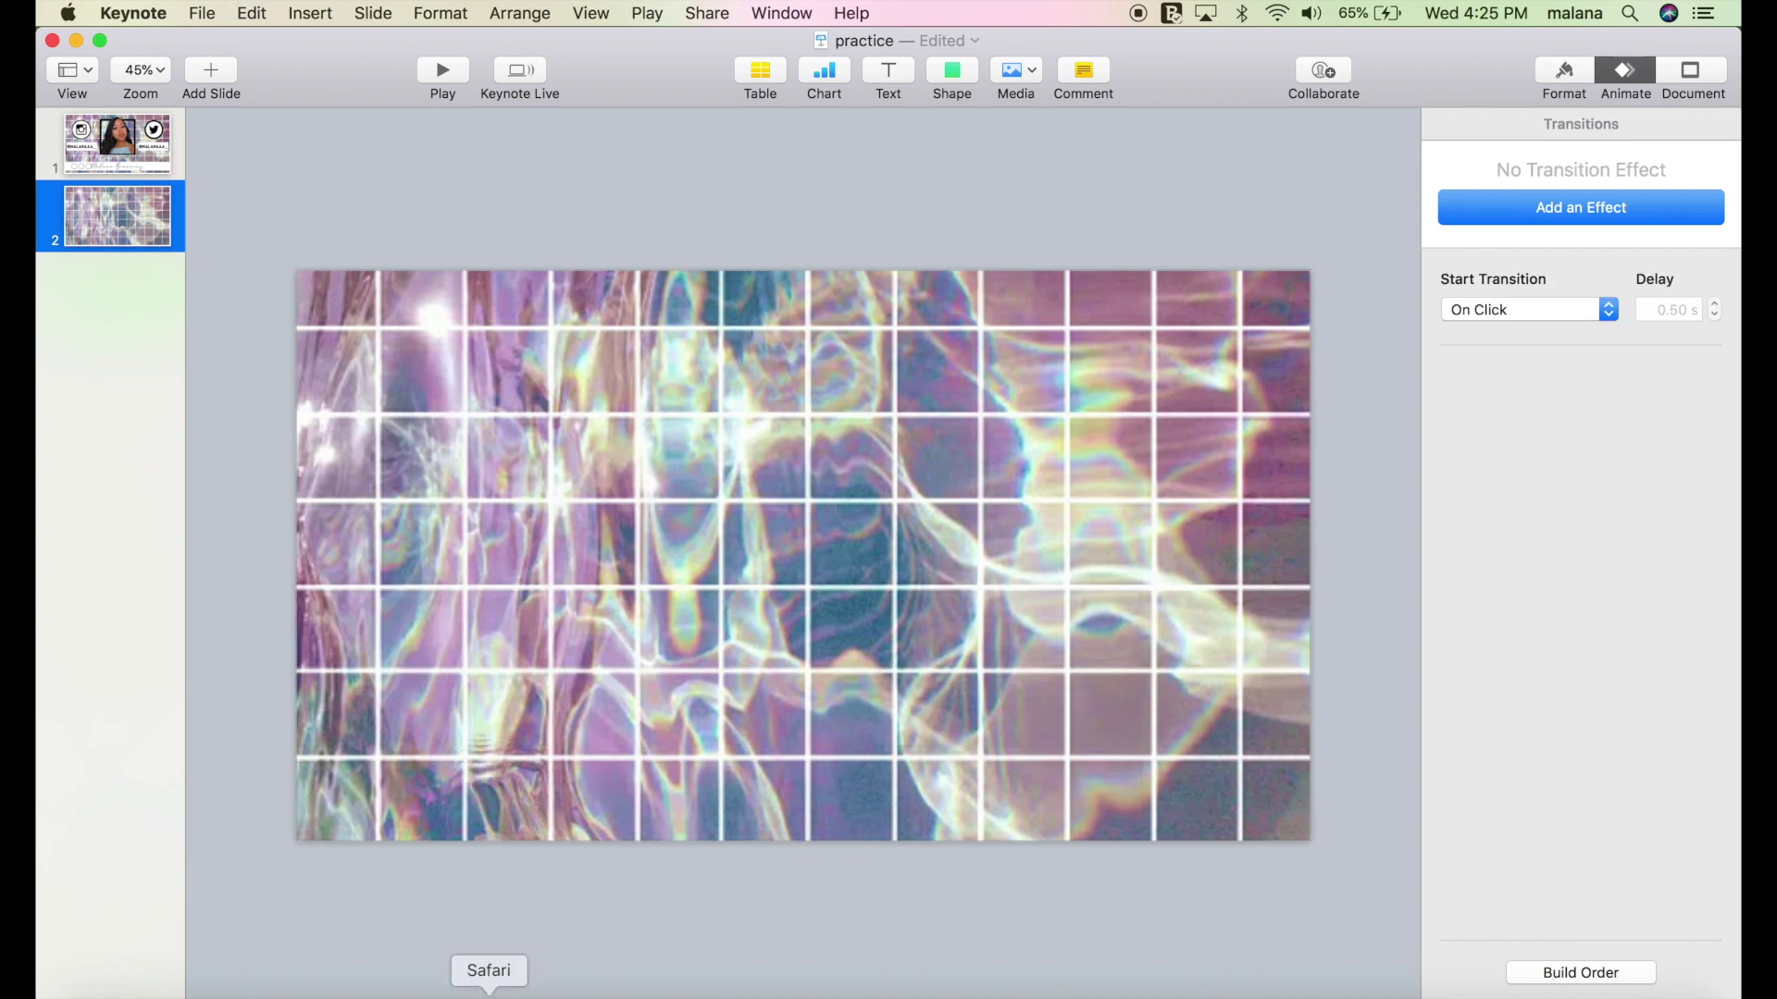
pyautogui.click(489, 996)
pyautogui.scroll(3, 617, 463)
# Replace the Google Images query with 'youtube subscribe button png' and browse the results.
pyautogui.tripleClick(617, 124)
pyautogui.press('BackSpace')
pyautogui.write('youtube subsc')
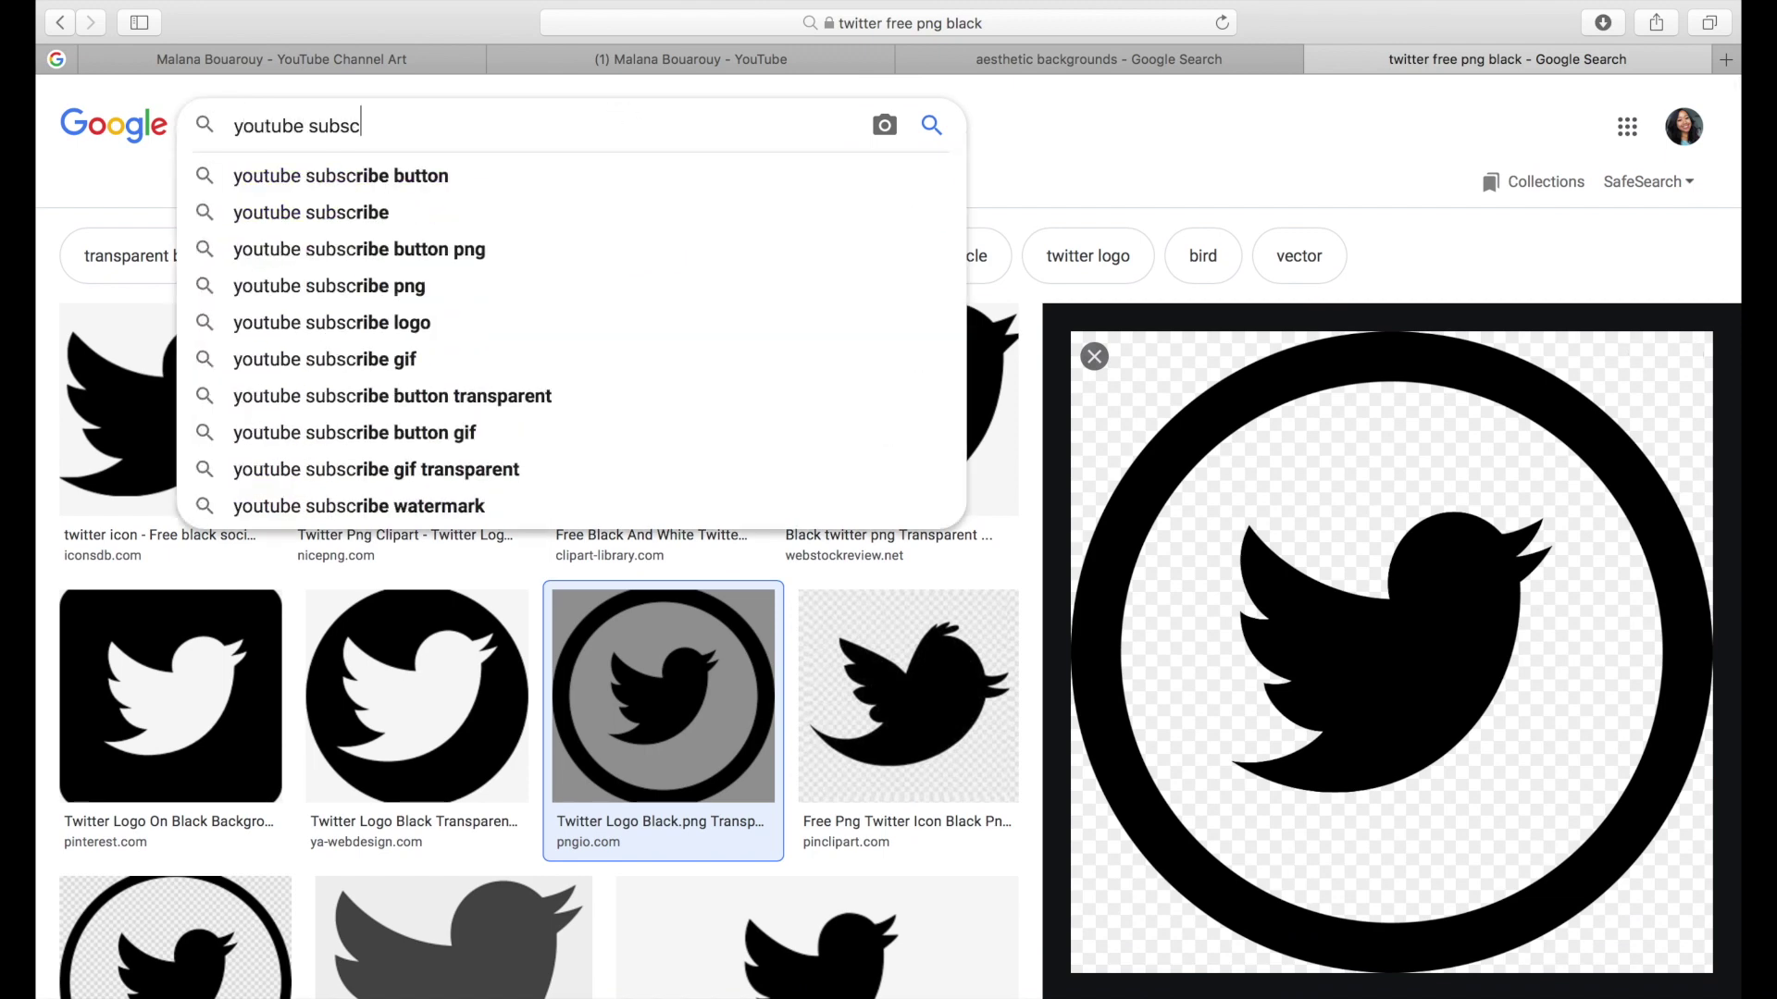
pyautogui.click(619, 246)
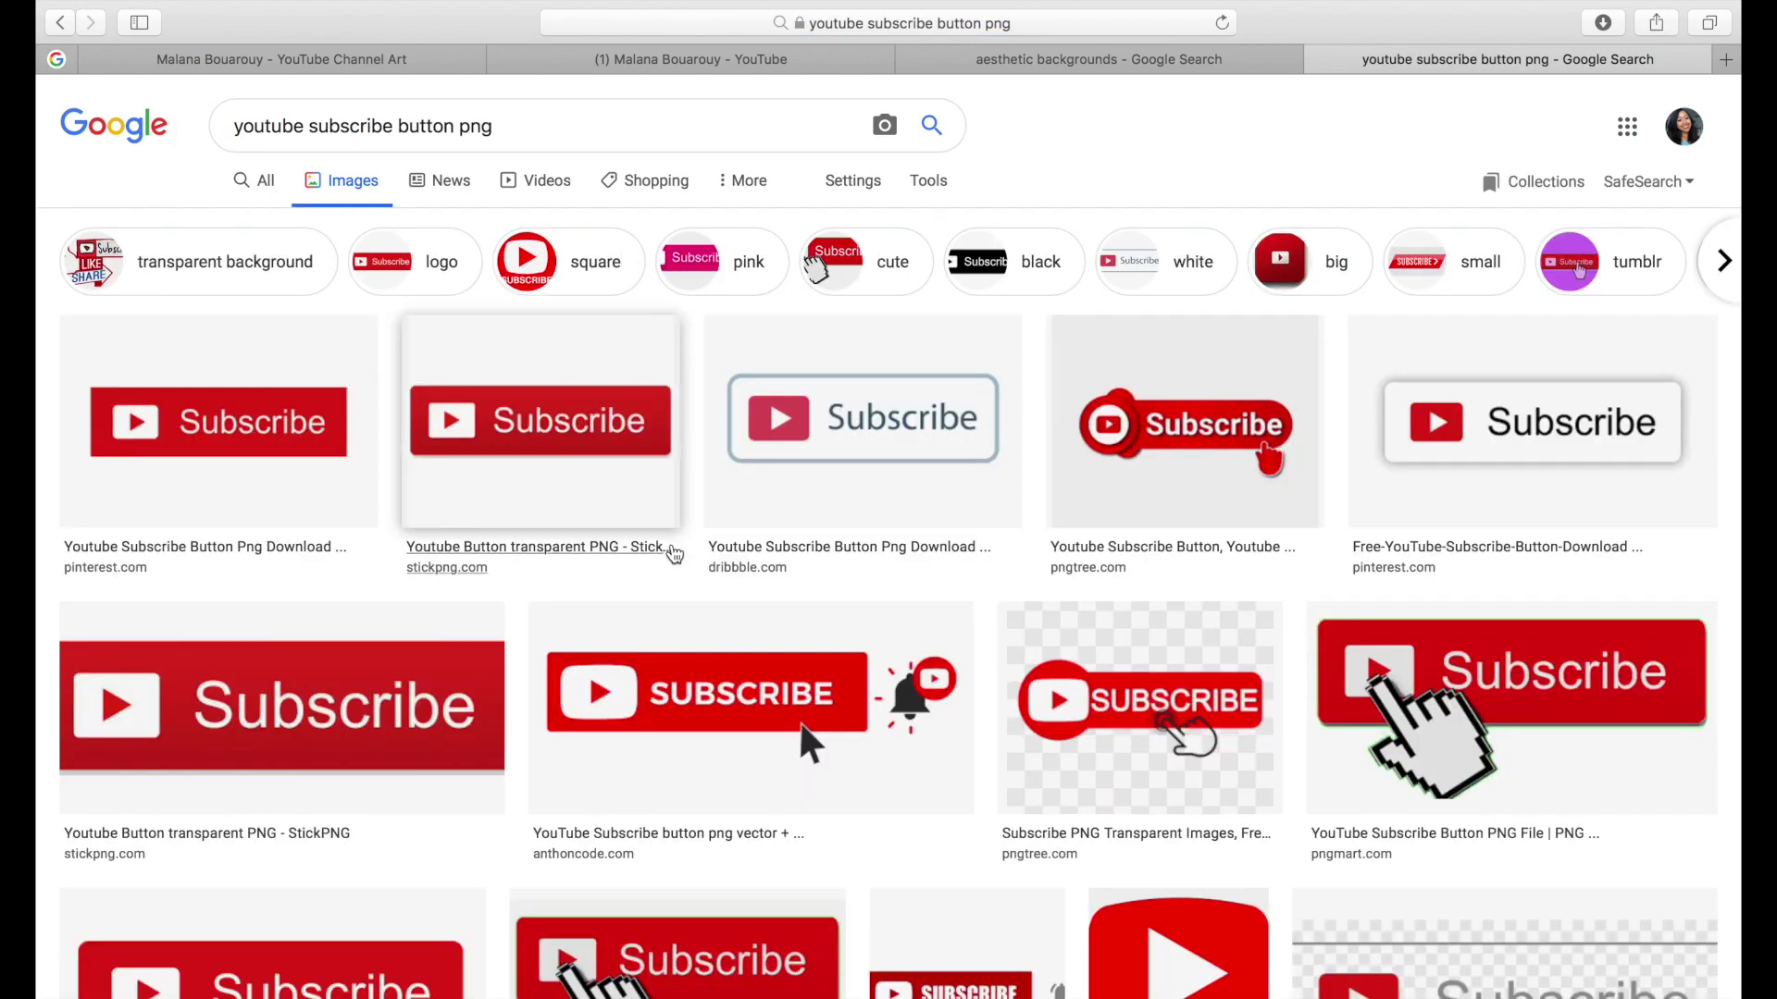
pyautogui.scroll(-5, 682, 576)
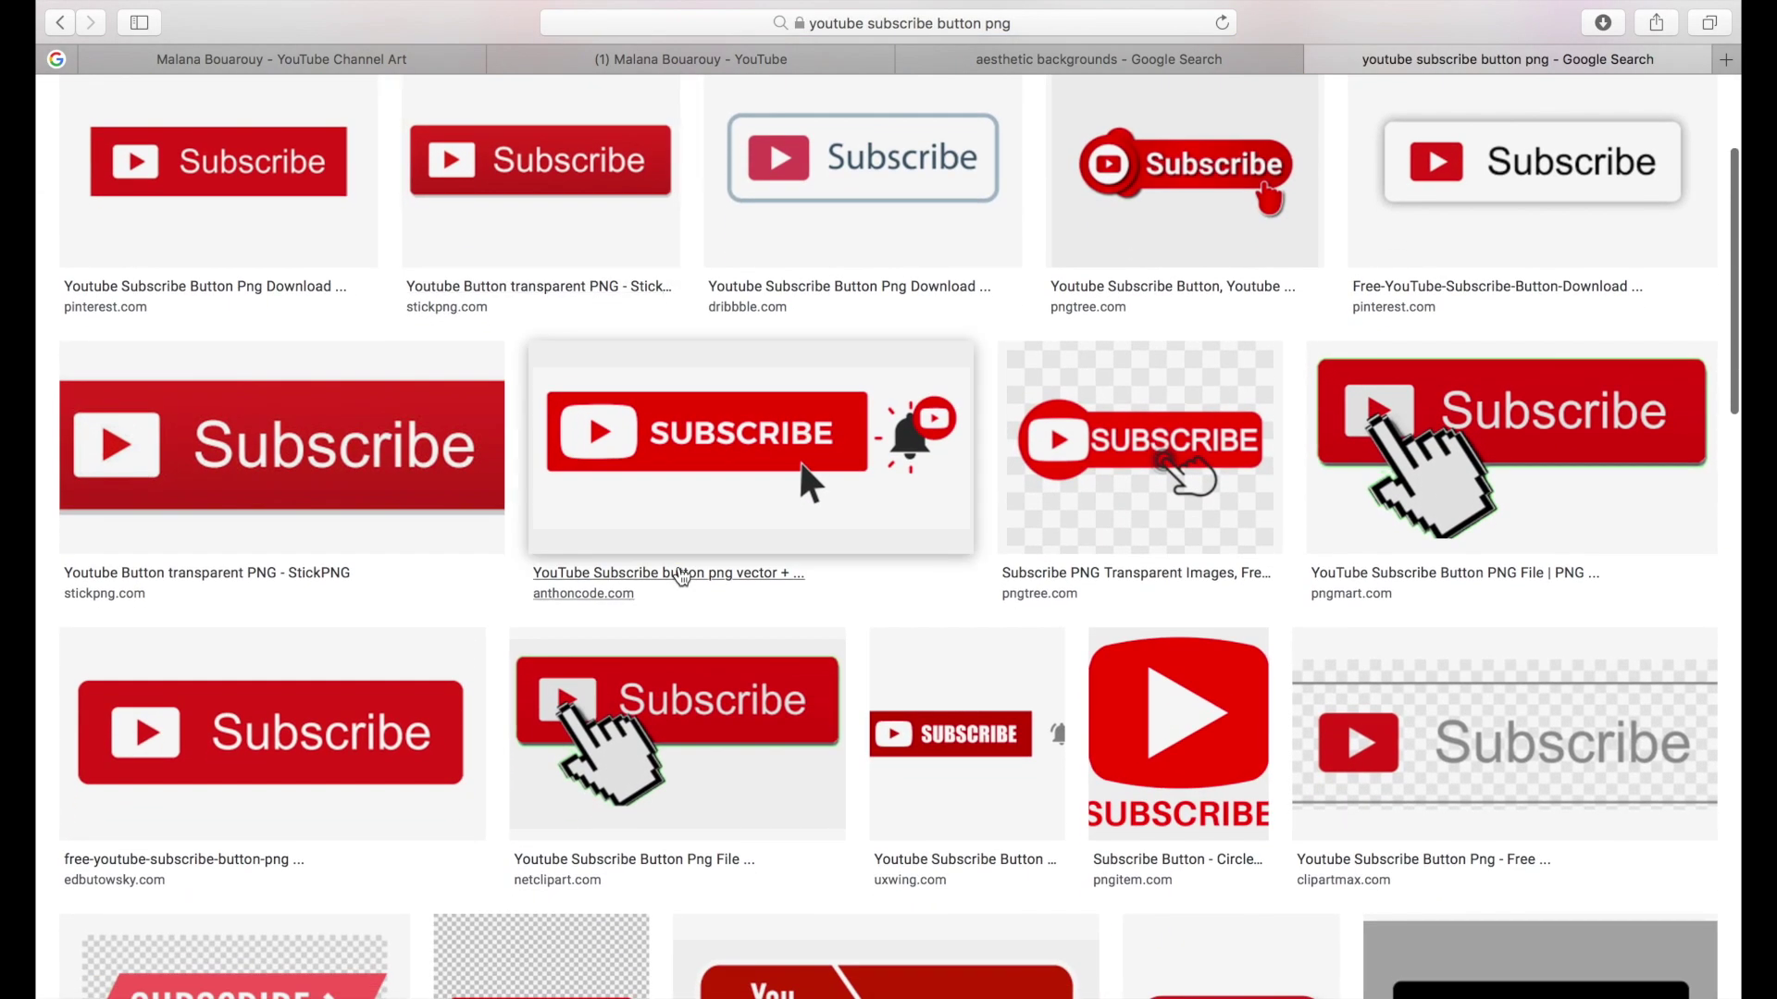
pyautogui.scroll(-4, 682, 577)
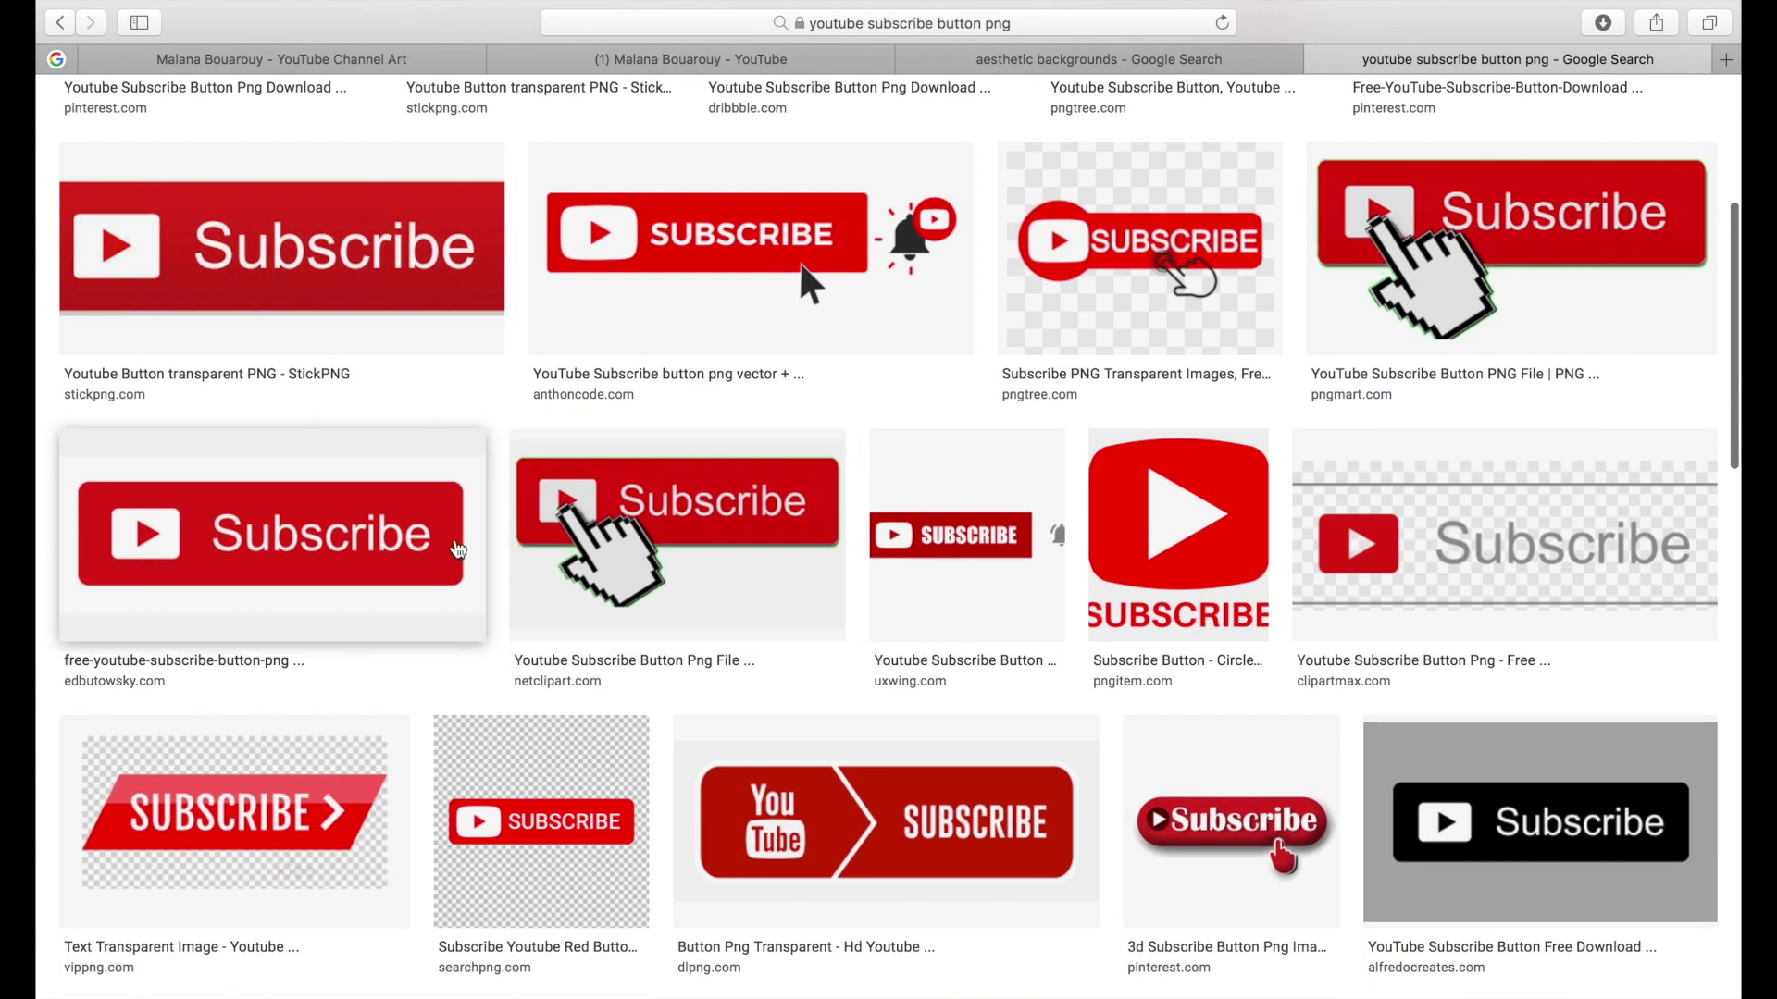
# Copy the red SUBSCRIBE button image from its preview and return to Keynote.
pyautogui.click(560, 833)
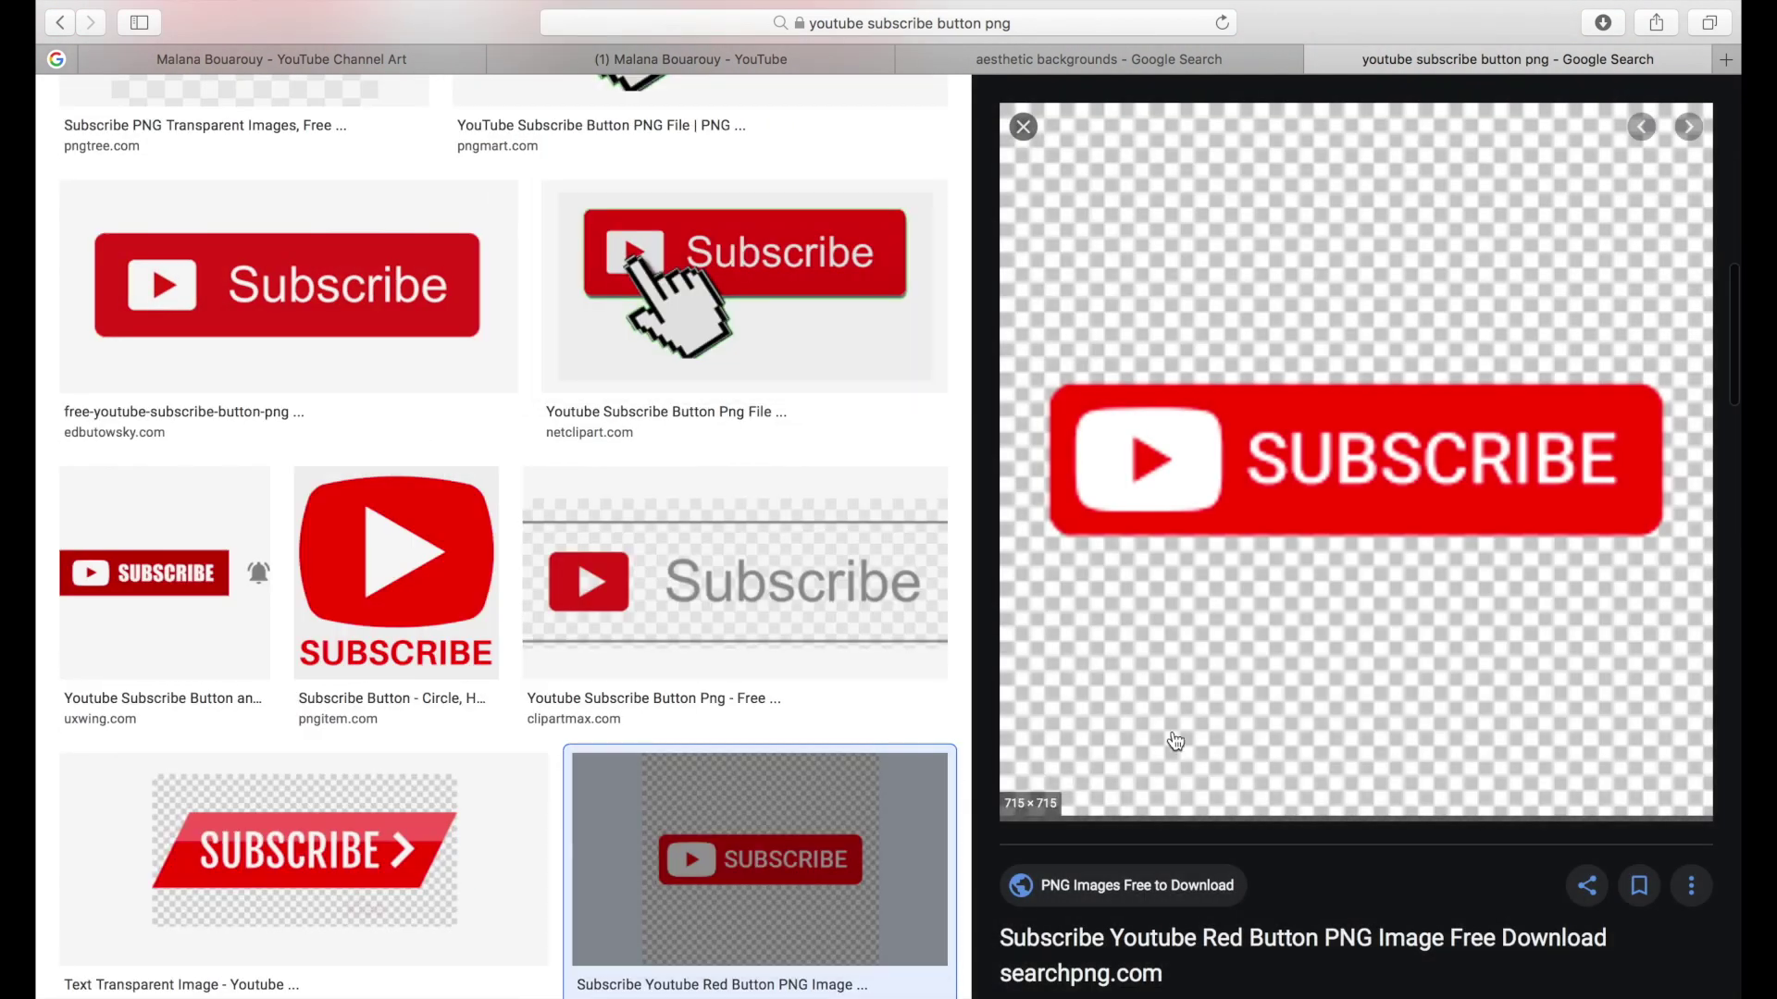
pyautogui.rightClick(1175, 740)
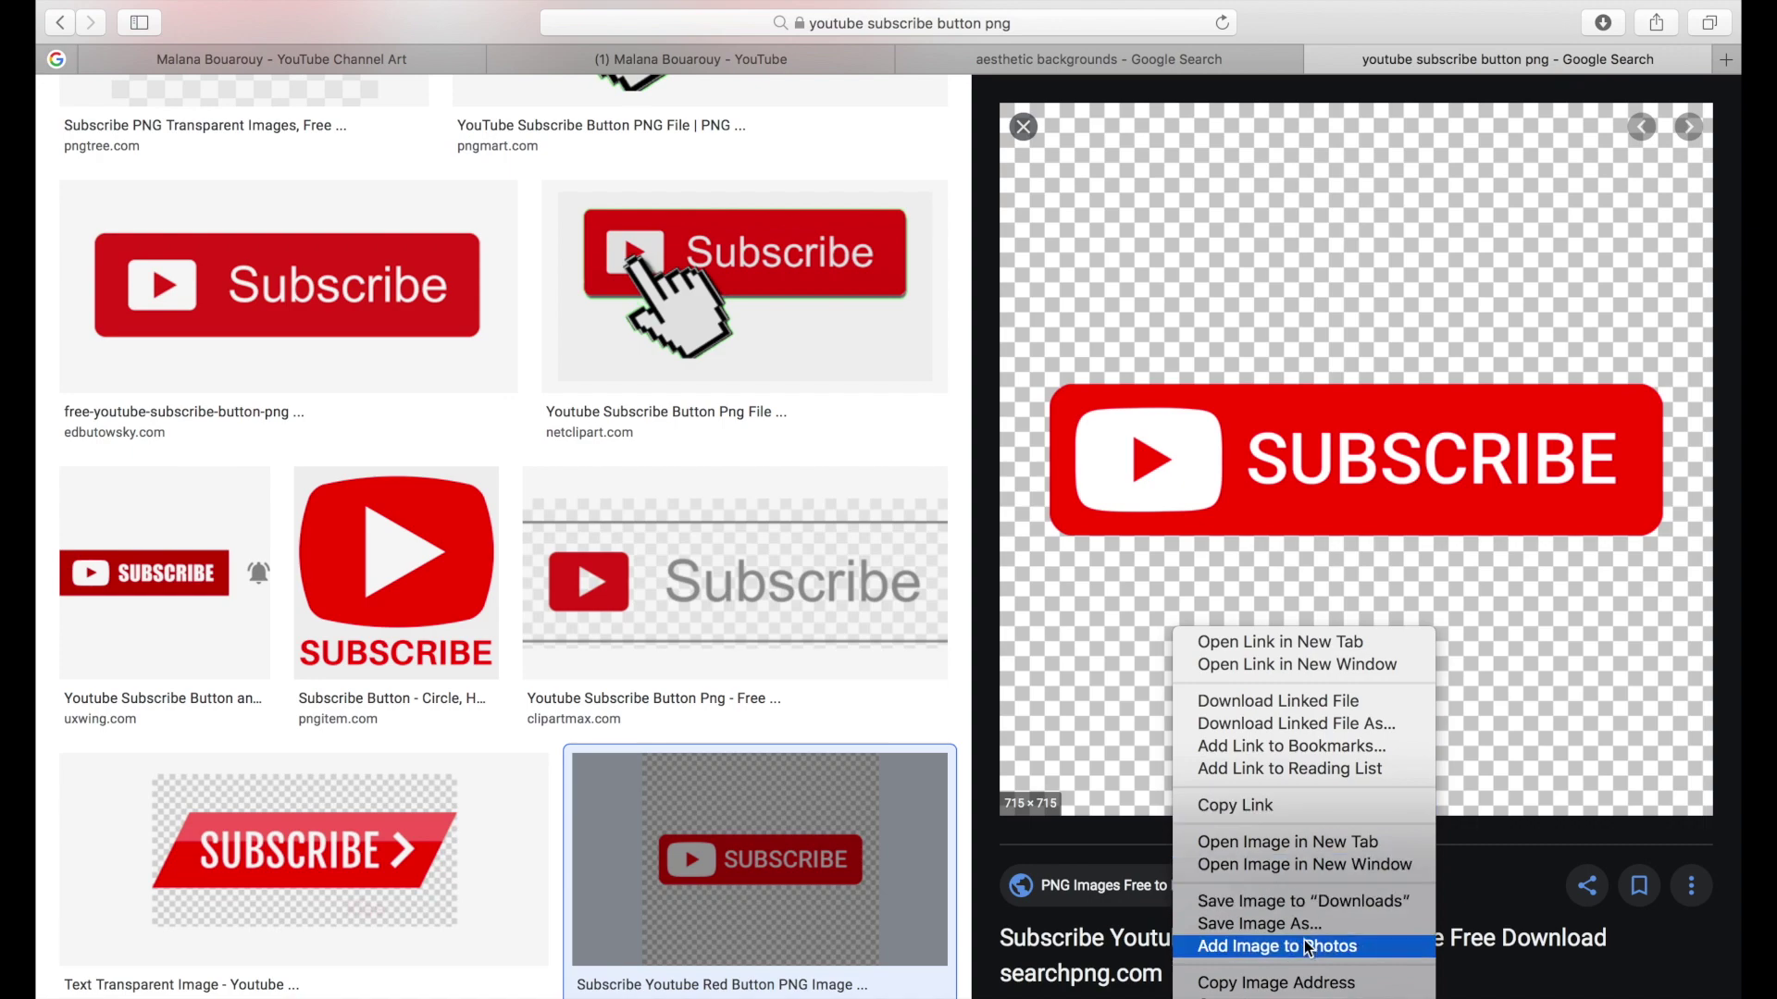
pyautogui.click(1295, 983)
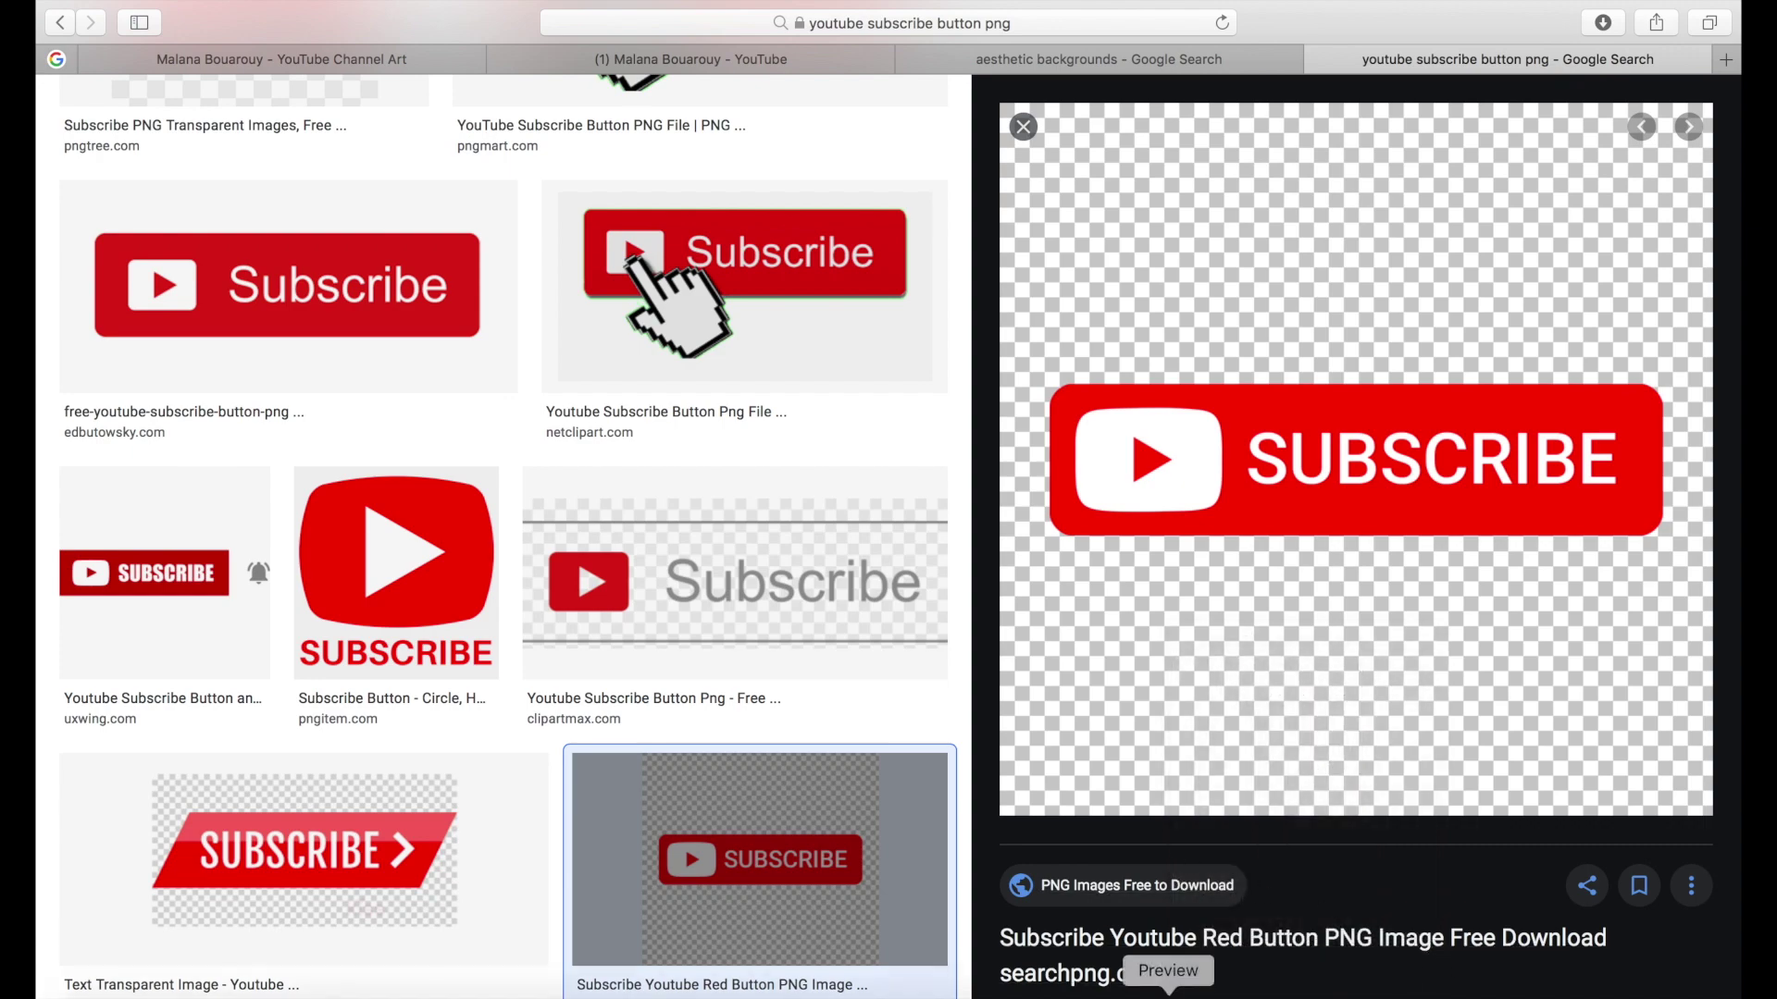
pyautogui.click(898, 985)
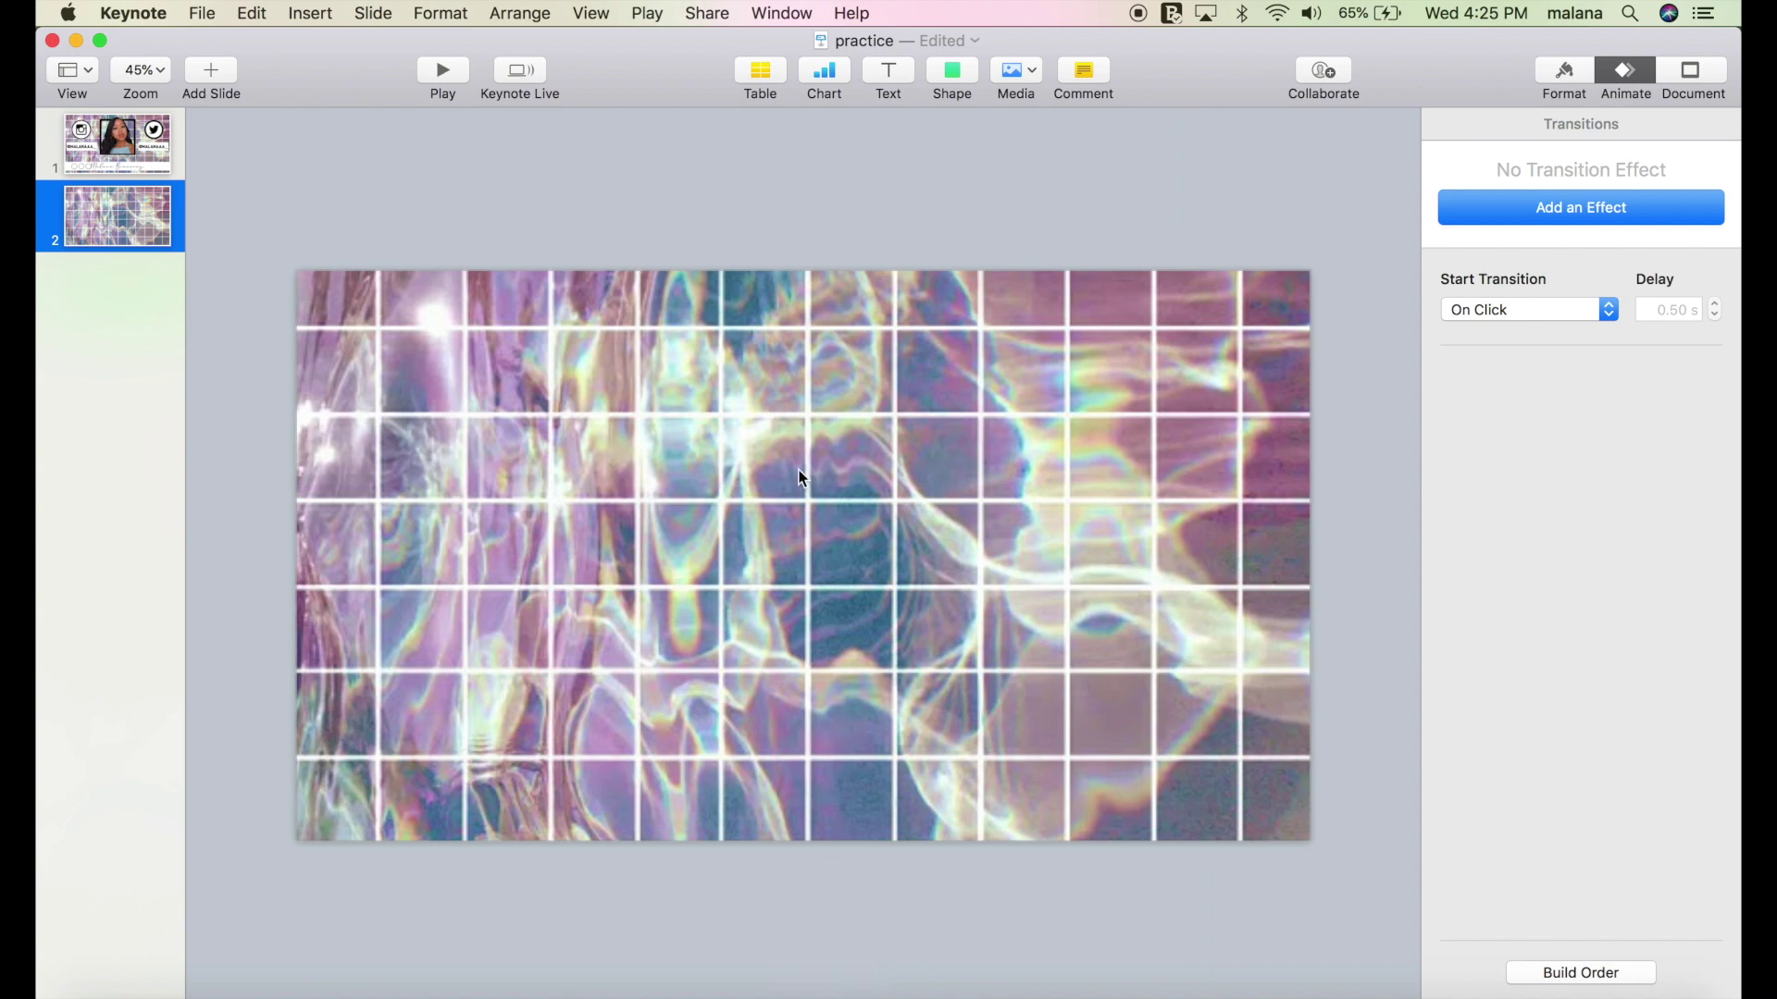
# Paste the red SUBSCRIBE image onto slide 2 and start Instant Alpha on its checkered backdrop.
pyautogui.press('super+v')
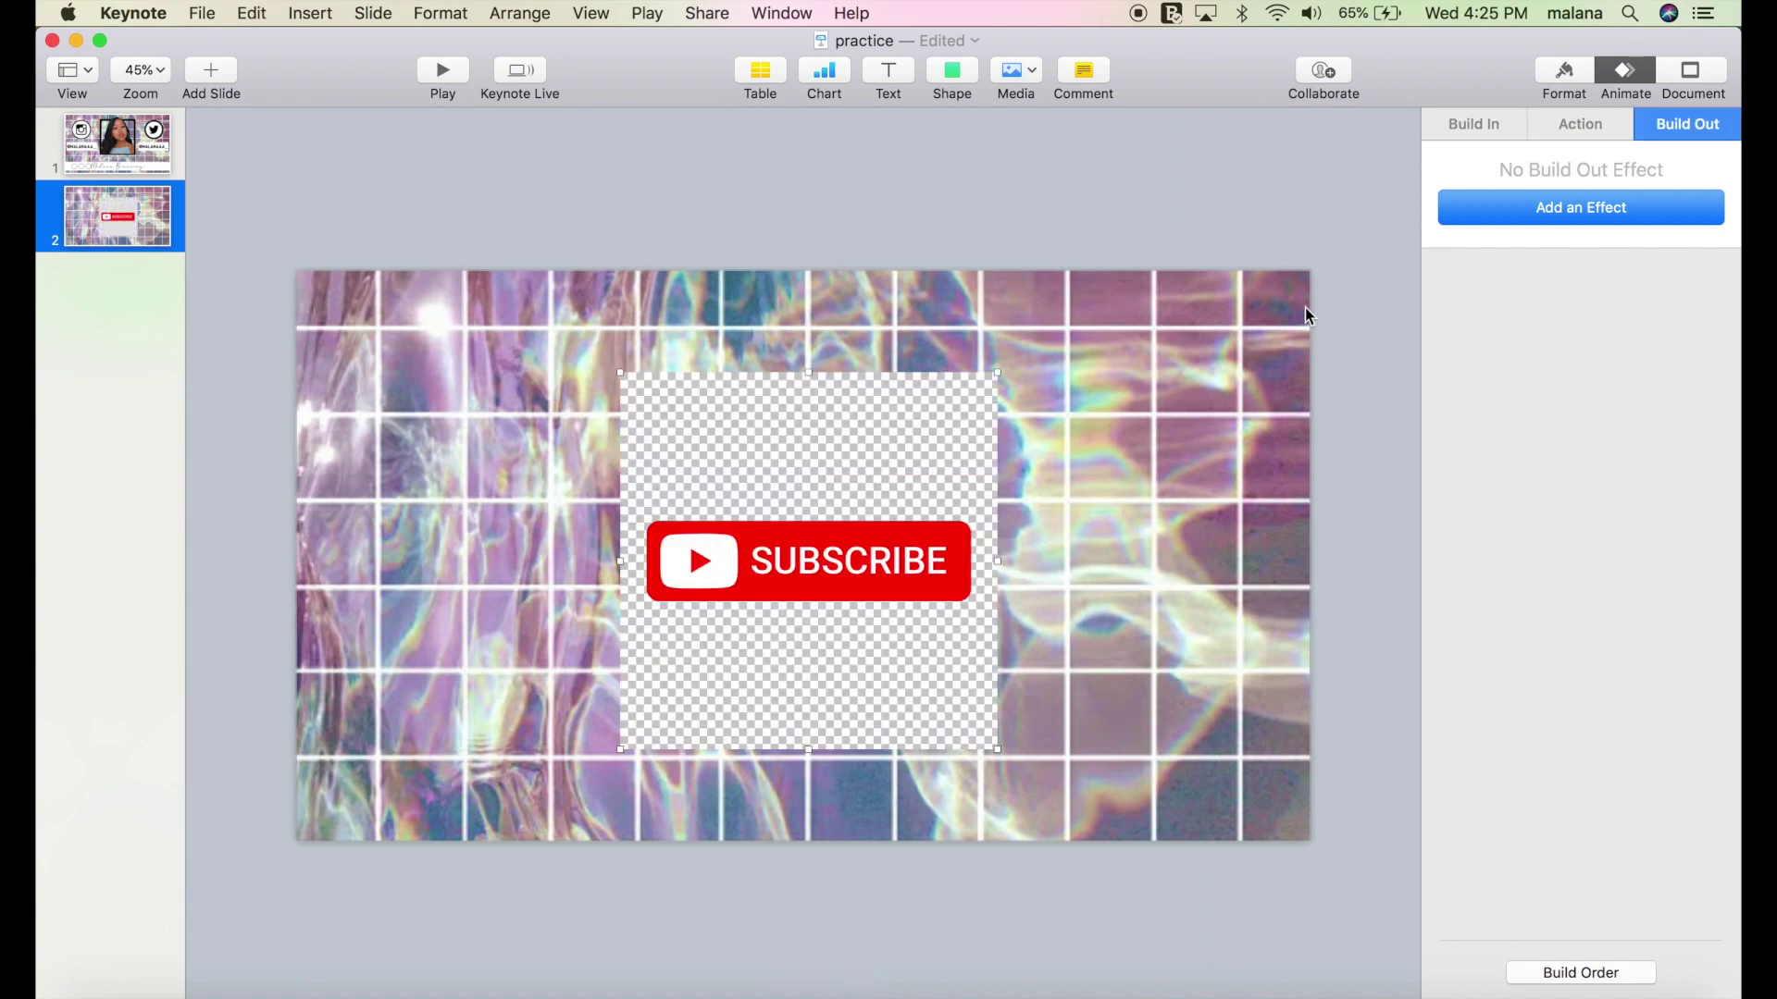
pyautogui.click(1584, 120)
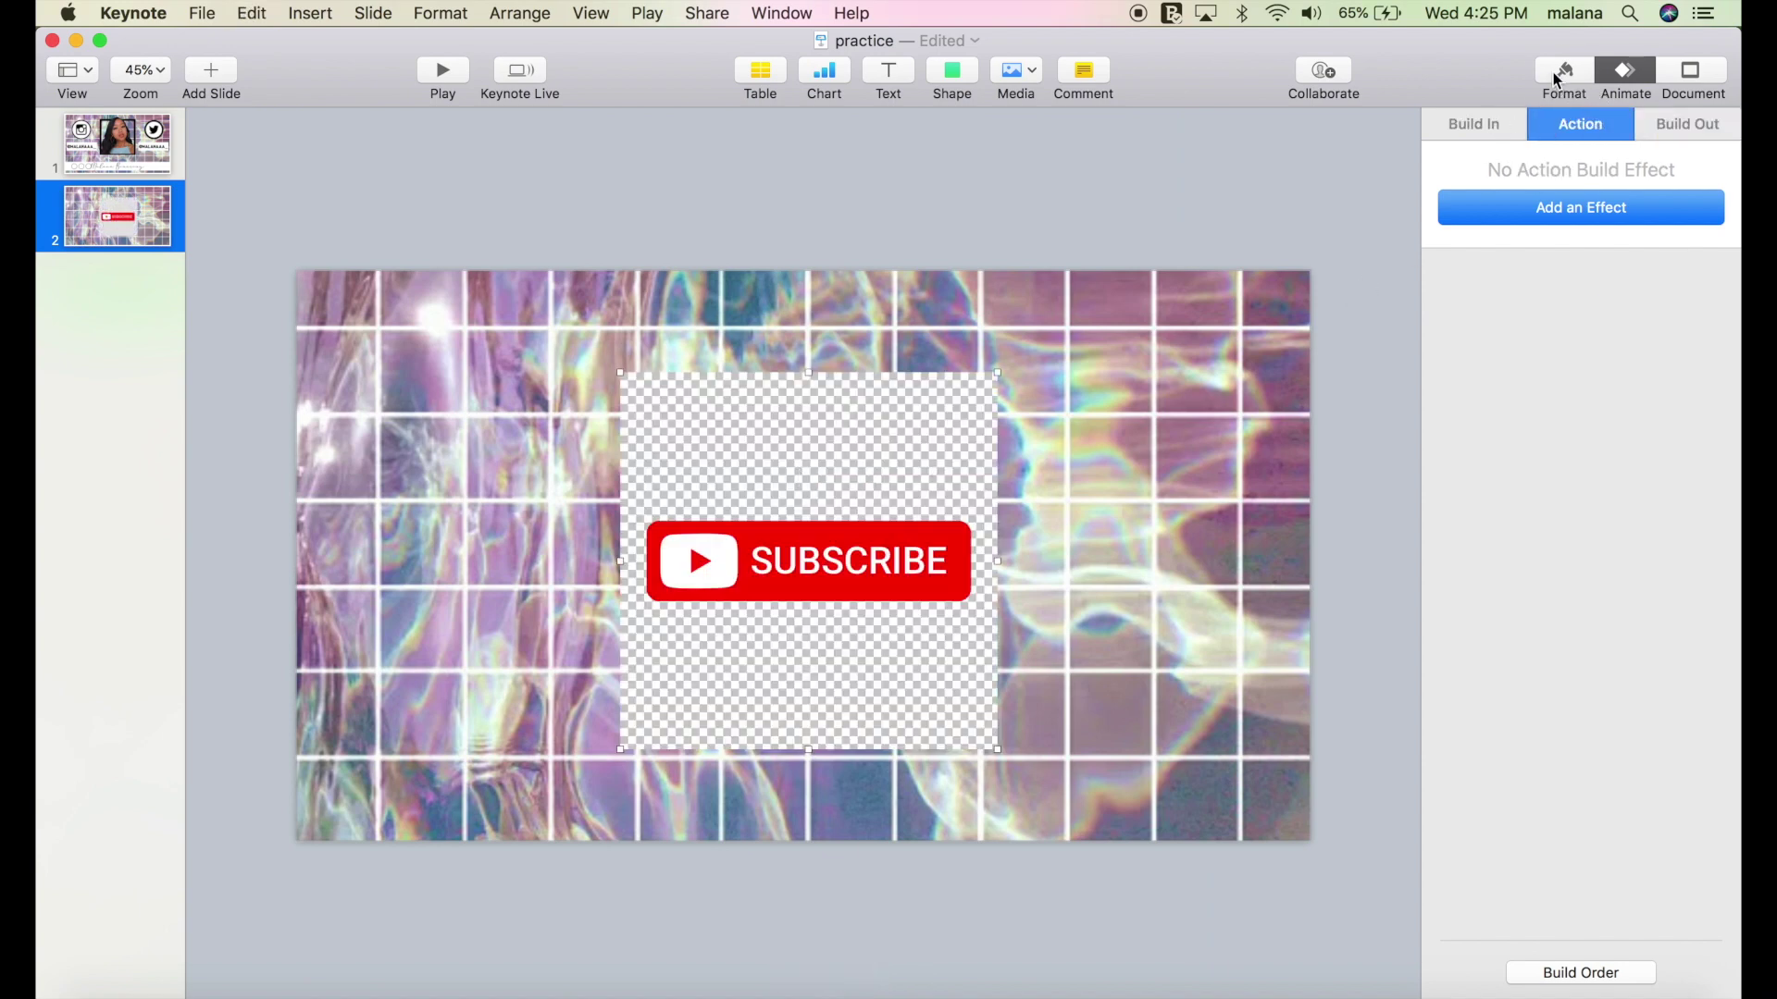
pyautogui.click(1558, 82)
pyautogui.click(1580, 360)
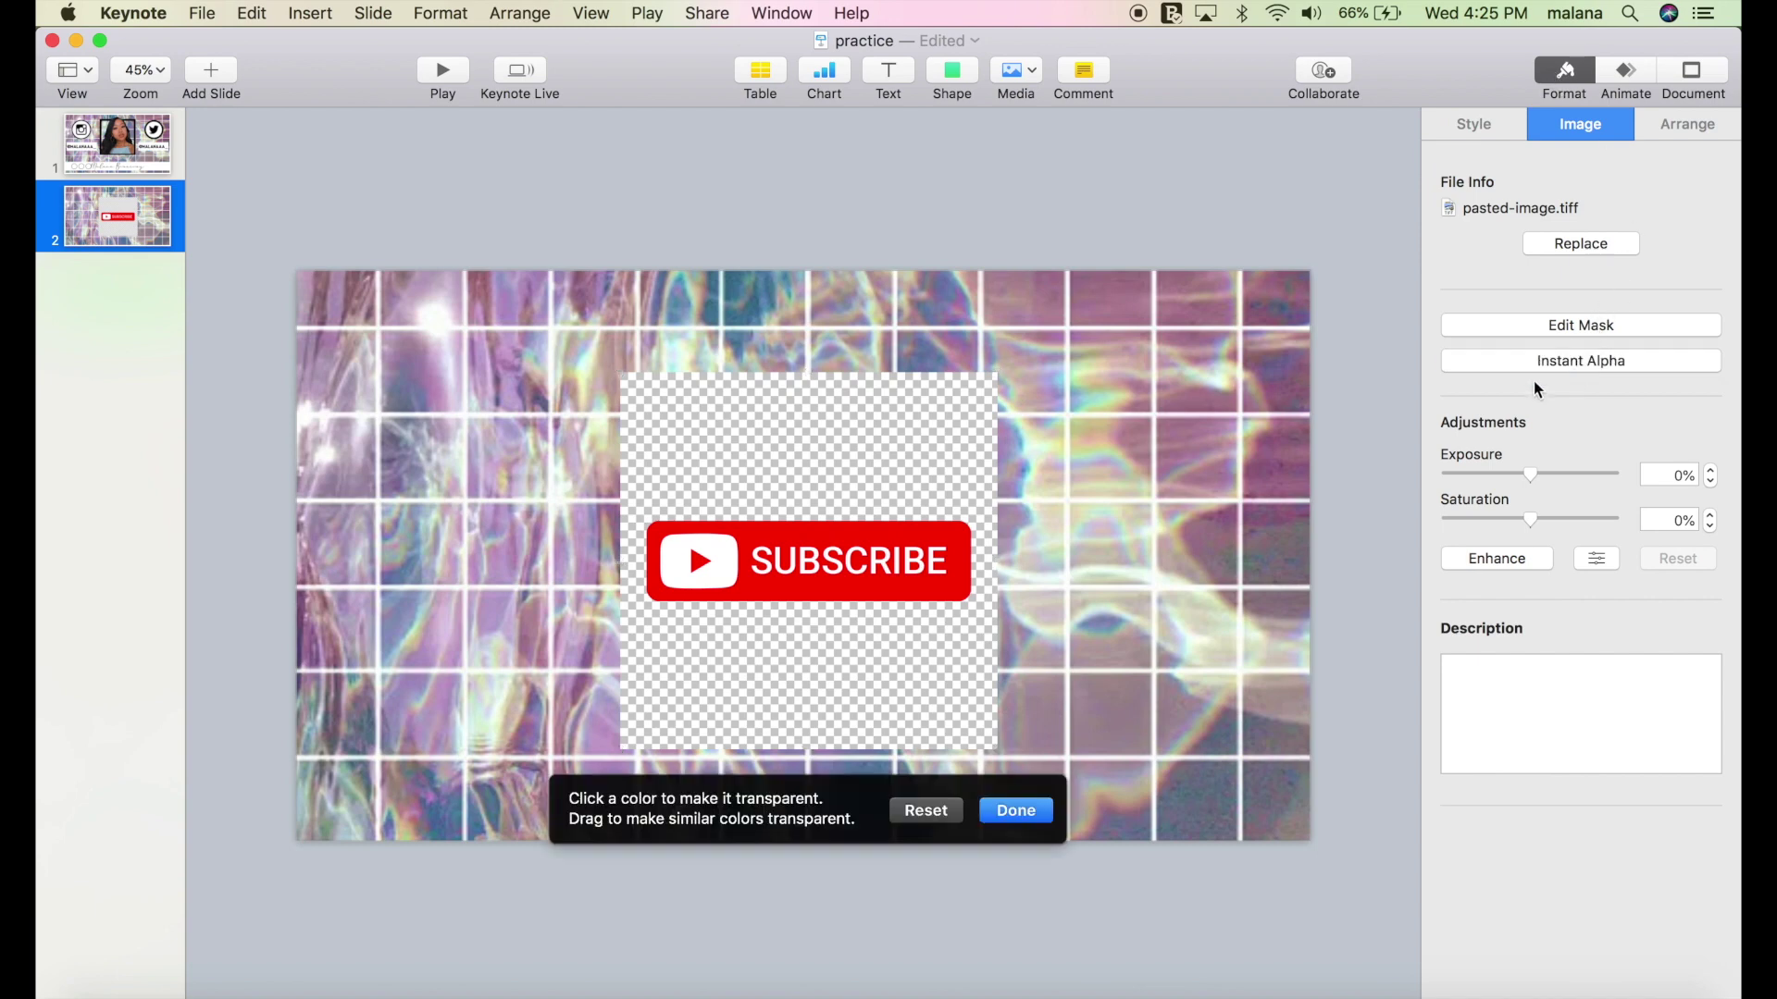